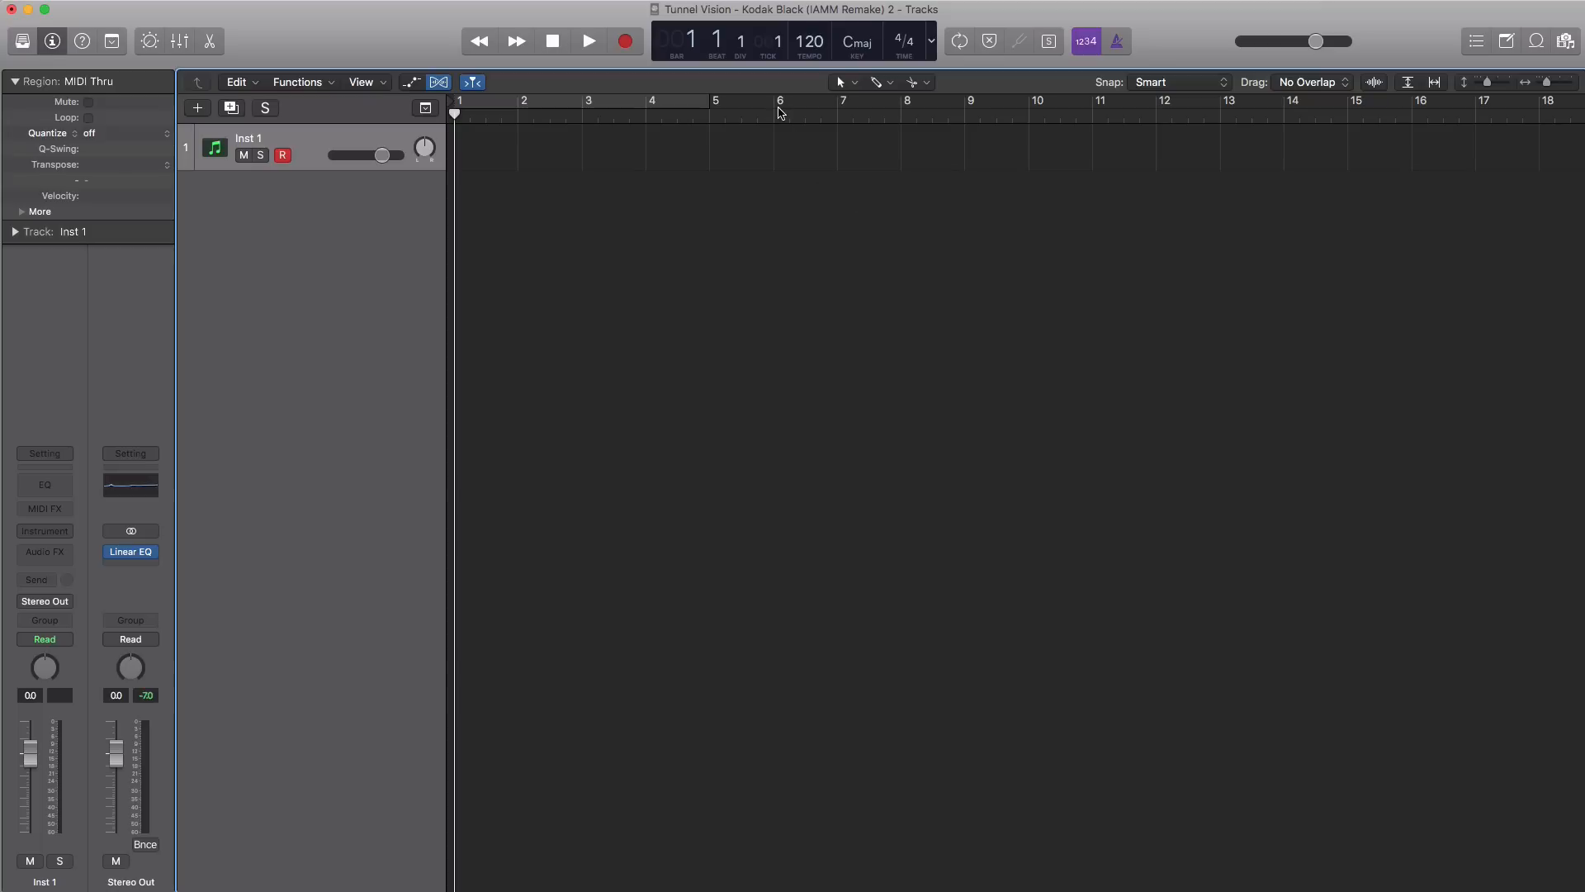
- Set the project tempo to 86 and define a cycle range from bar 6 to bar 8
double_click(817, 60)
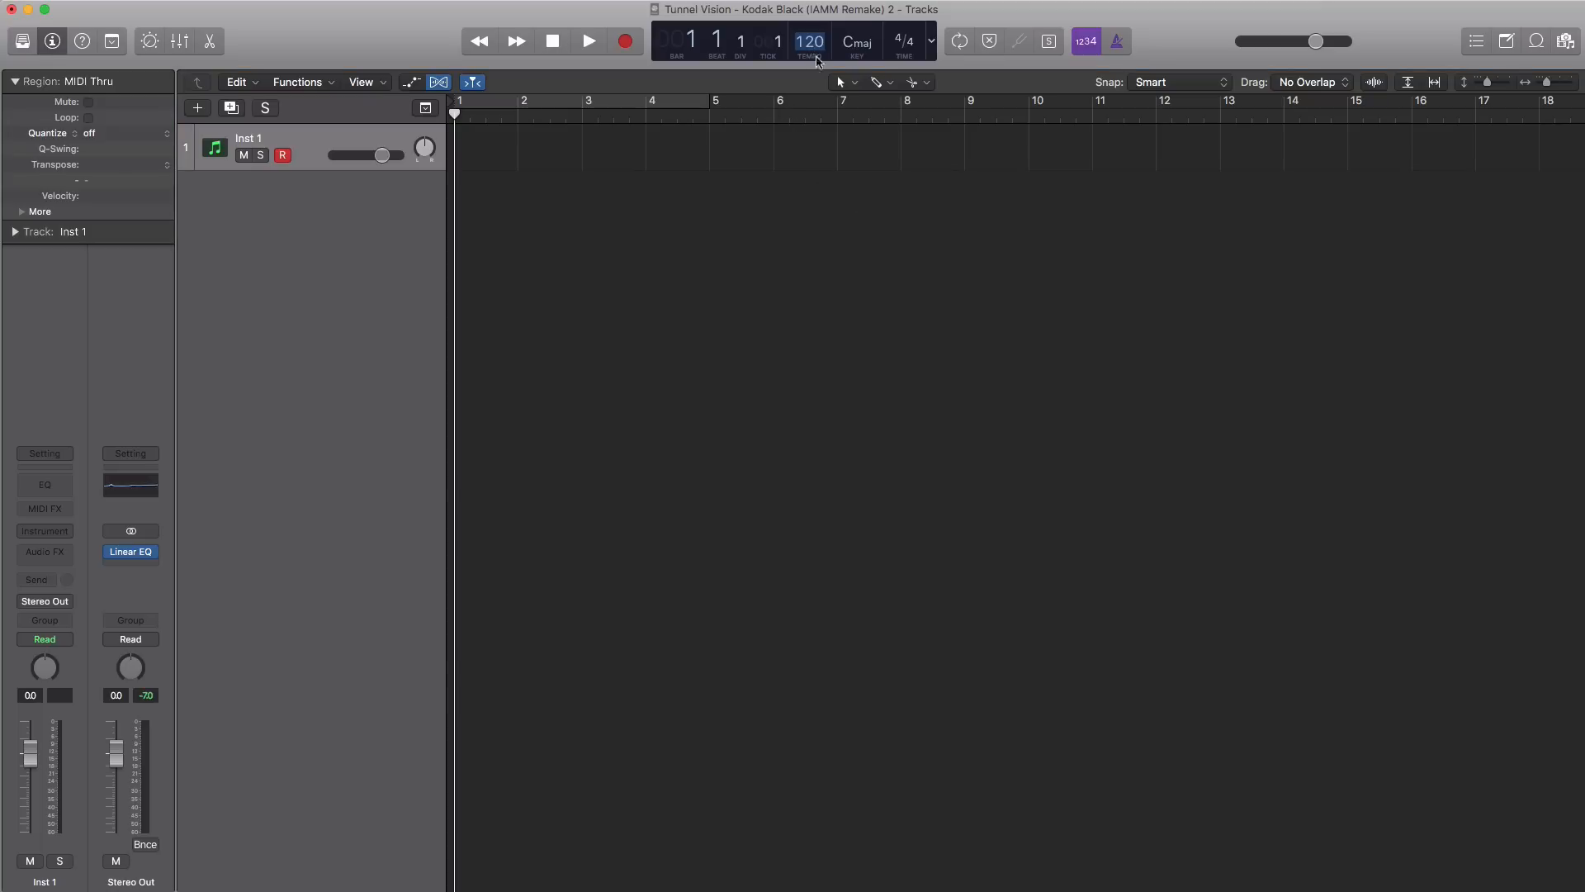
text(86)
drag(779, 108, 911, 120)
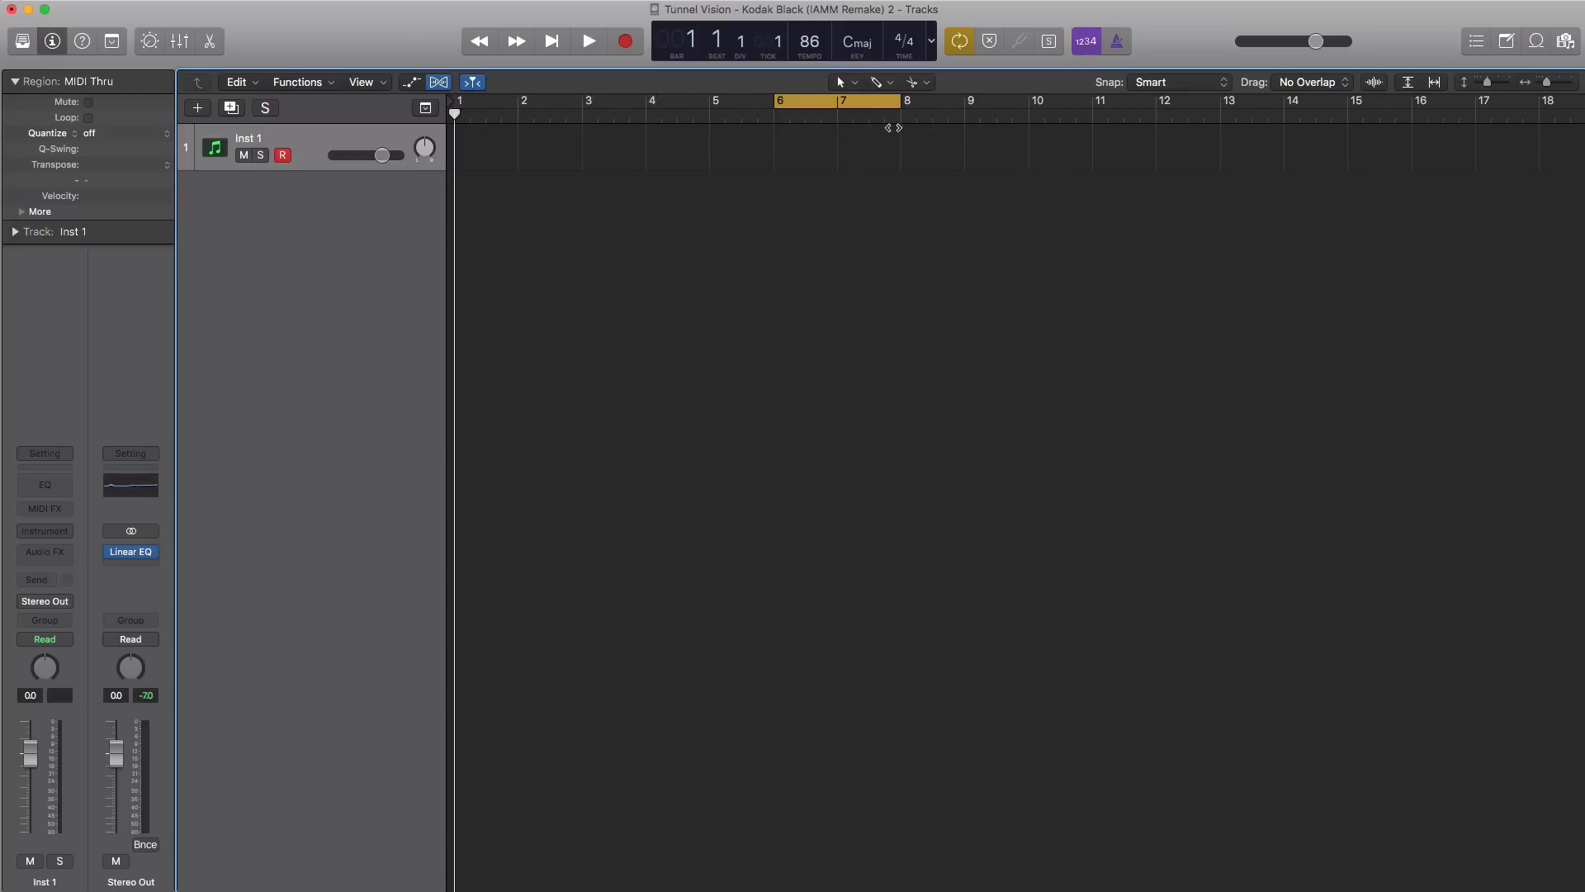
- Create an empty MIDI region at bar 6 on the Inst 1 track and extend it to two bars
click(885, 82)
click(900, 123)
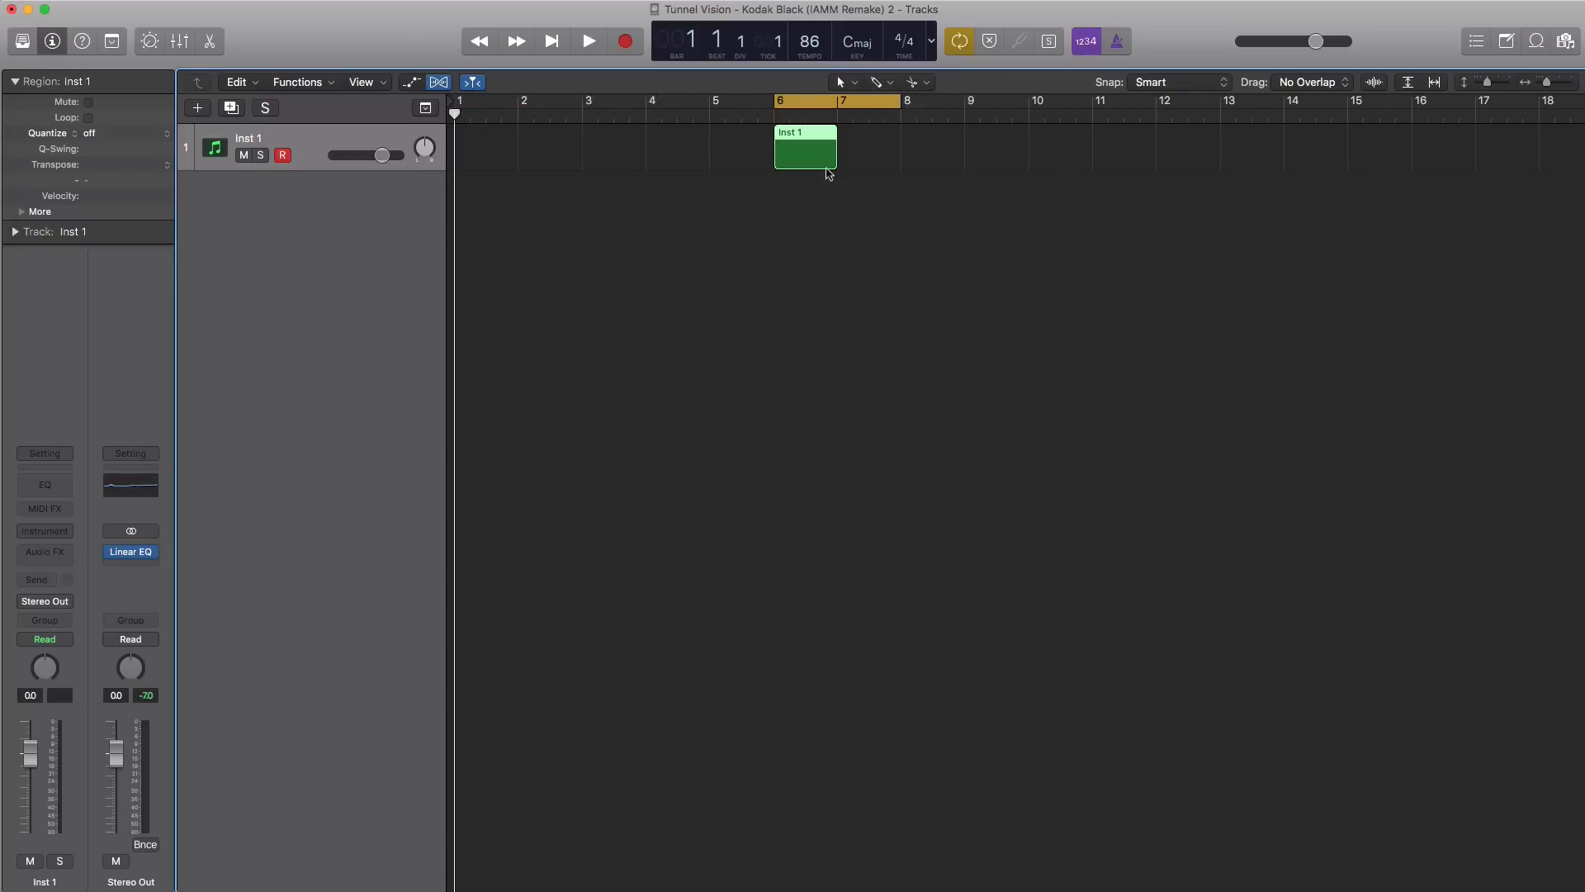
drag(844, 164, 900, 163)
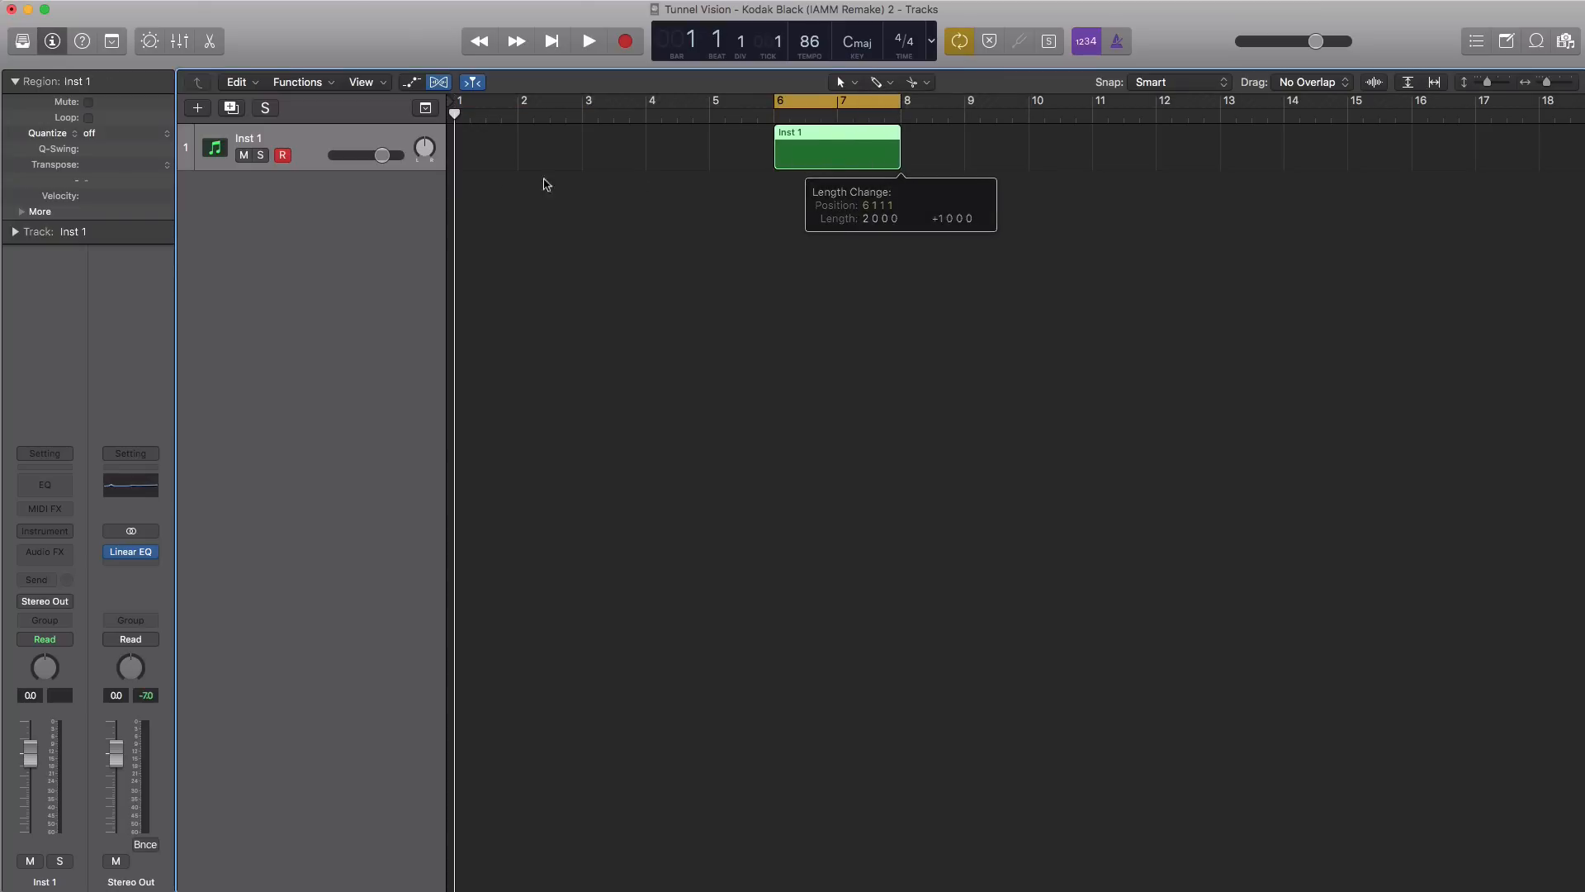
- Load the Classical Acoustic Guitar patch on the track and open its region for note editing in the Piano Roll
click(22, 41)
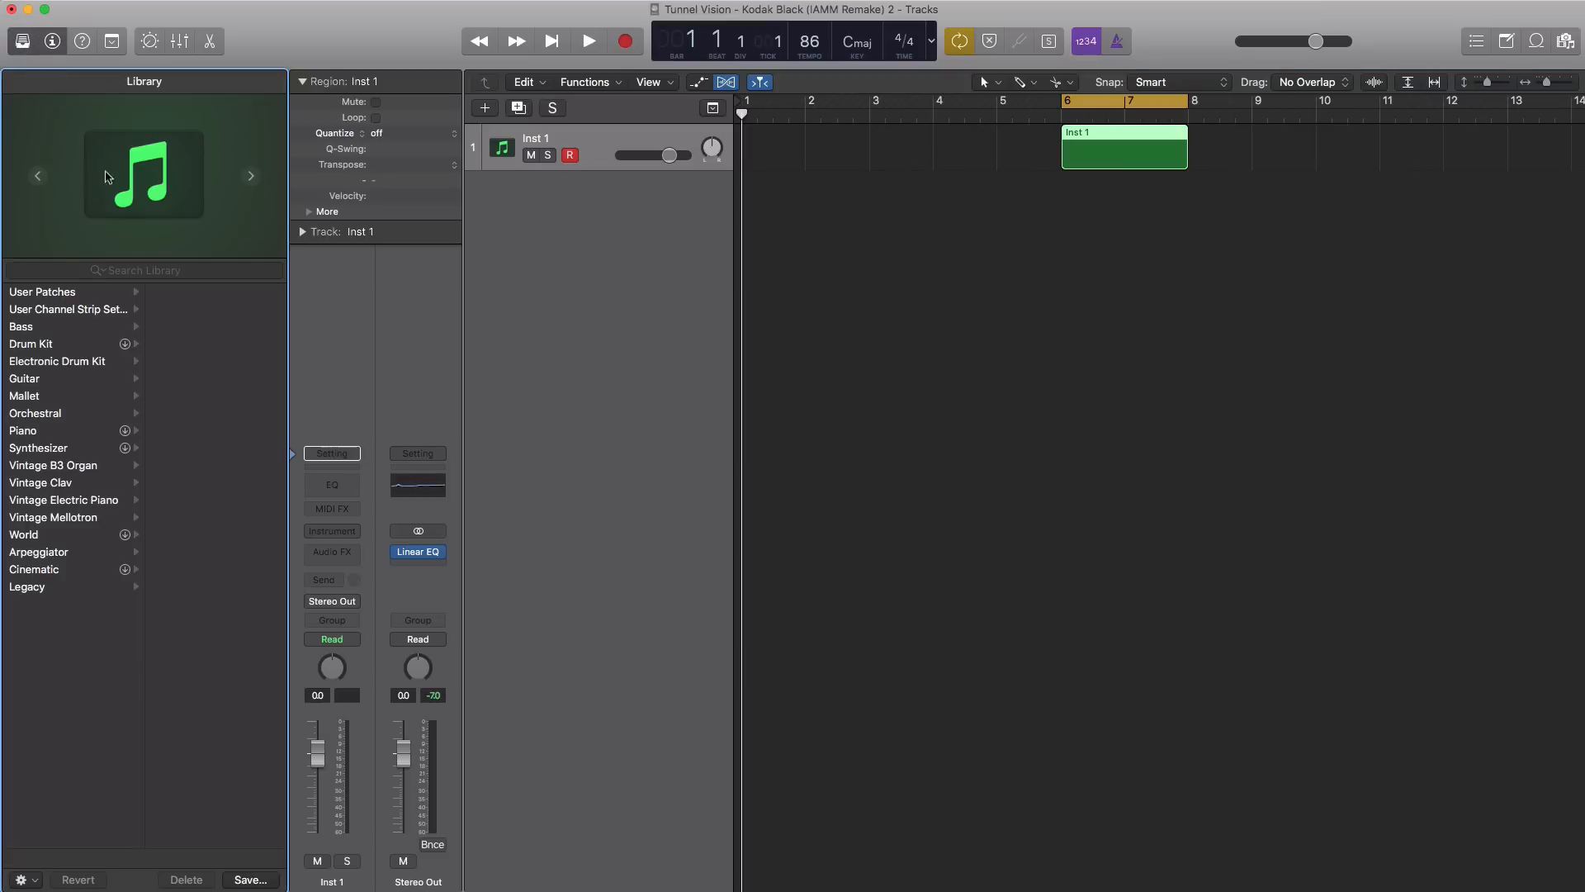
click(46, 381)
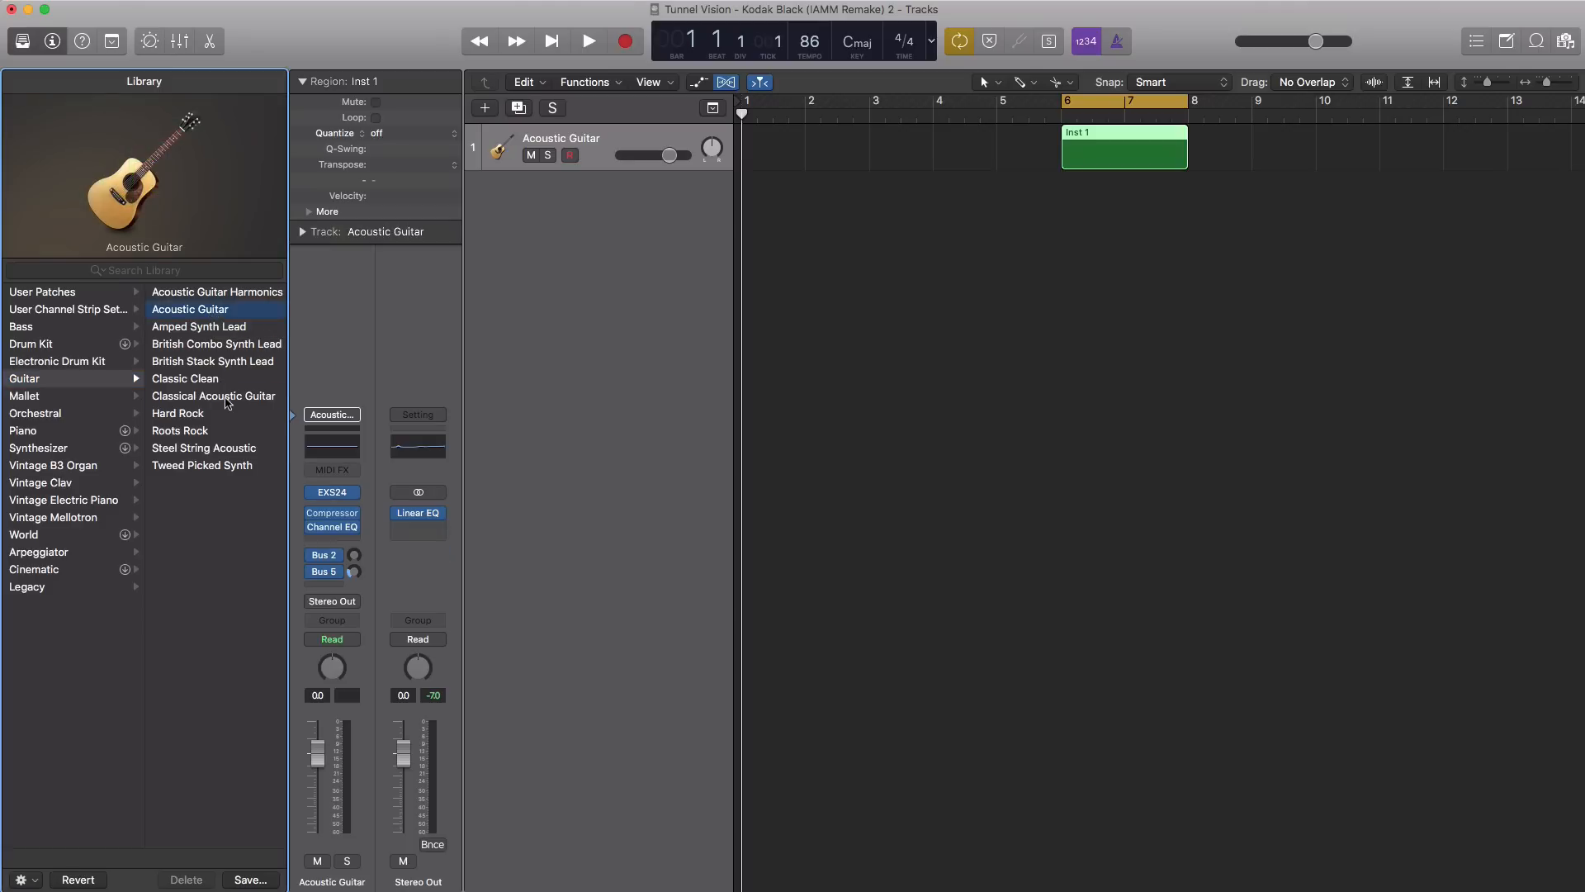
double_click(1104, 157)
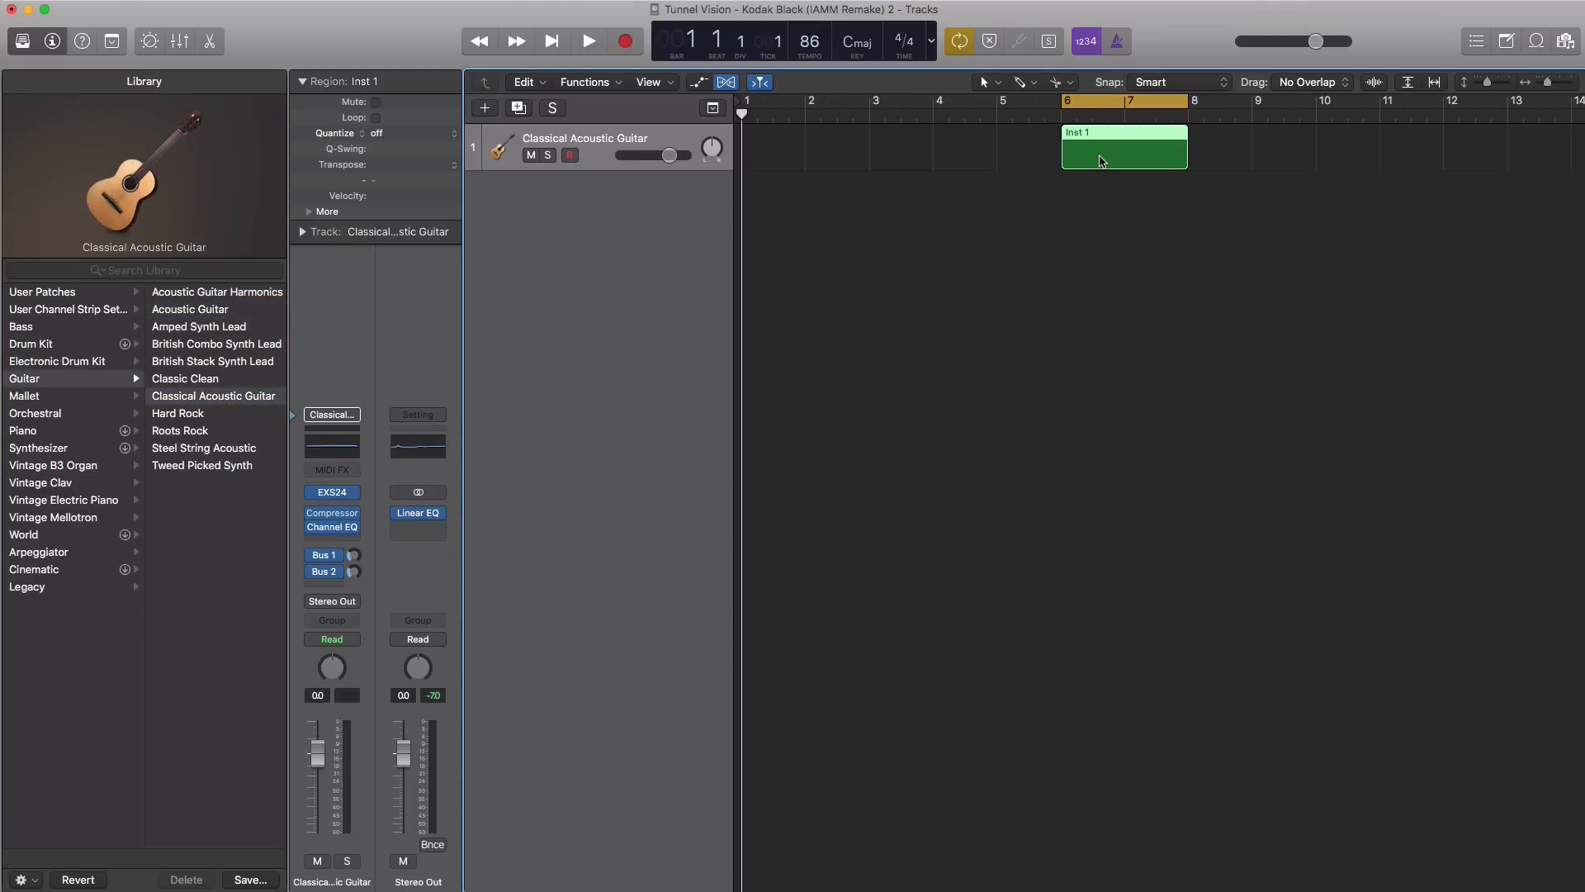
key(y)
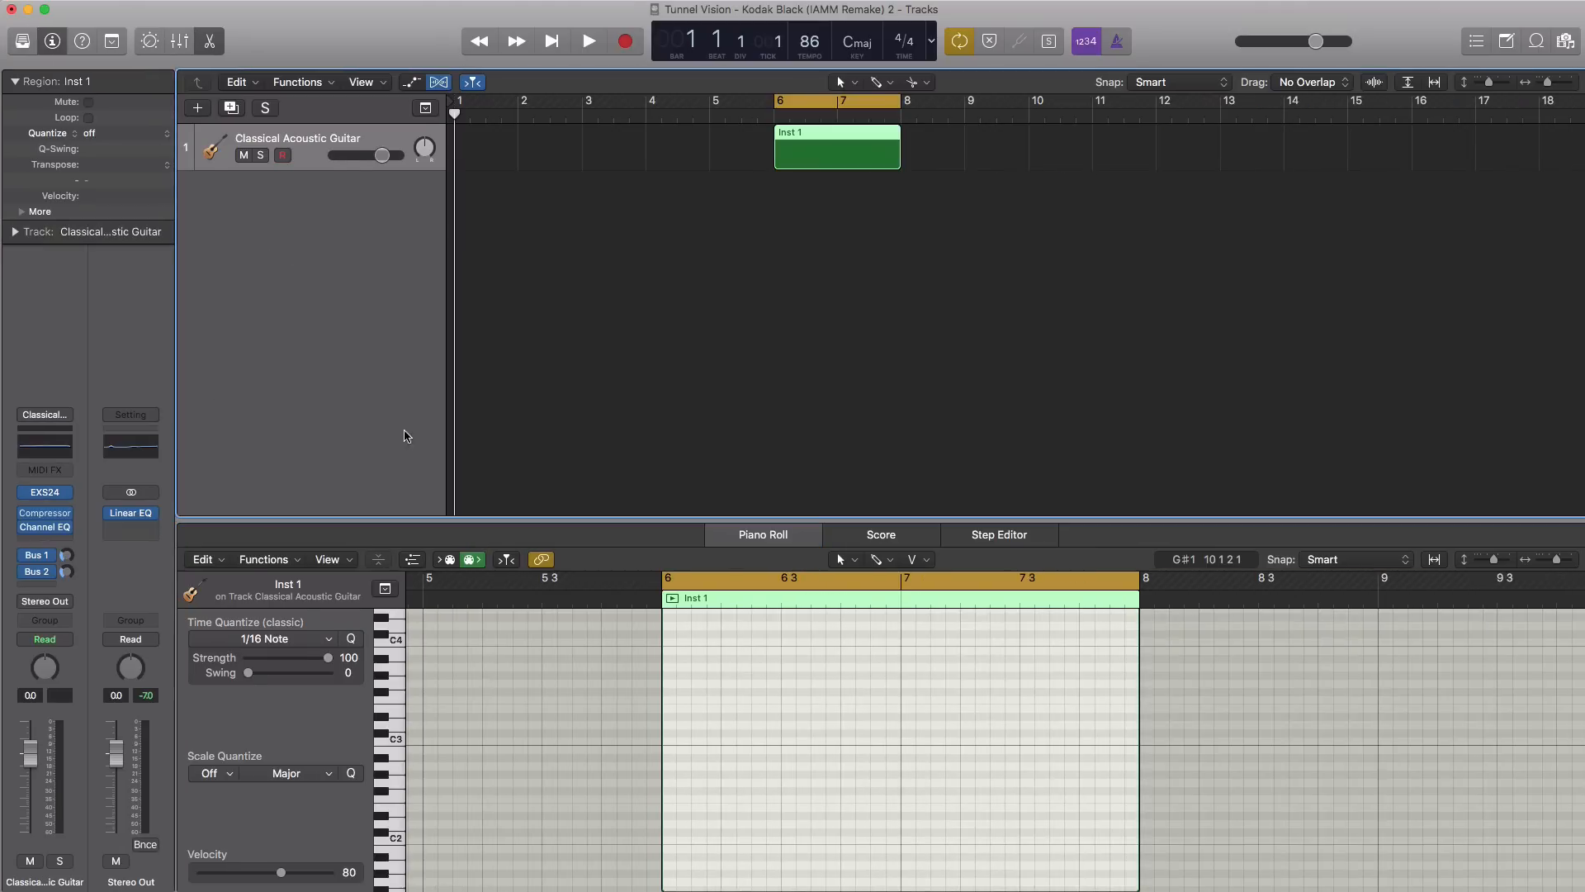
- Draw a G3 note at the start of bar 6 and shorten it to an eighth note
ctrl+alt+click(814, 725)
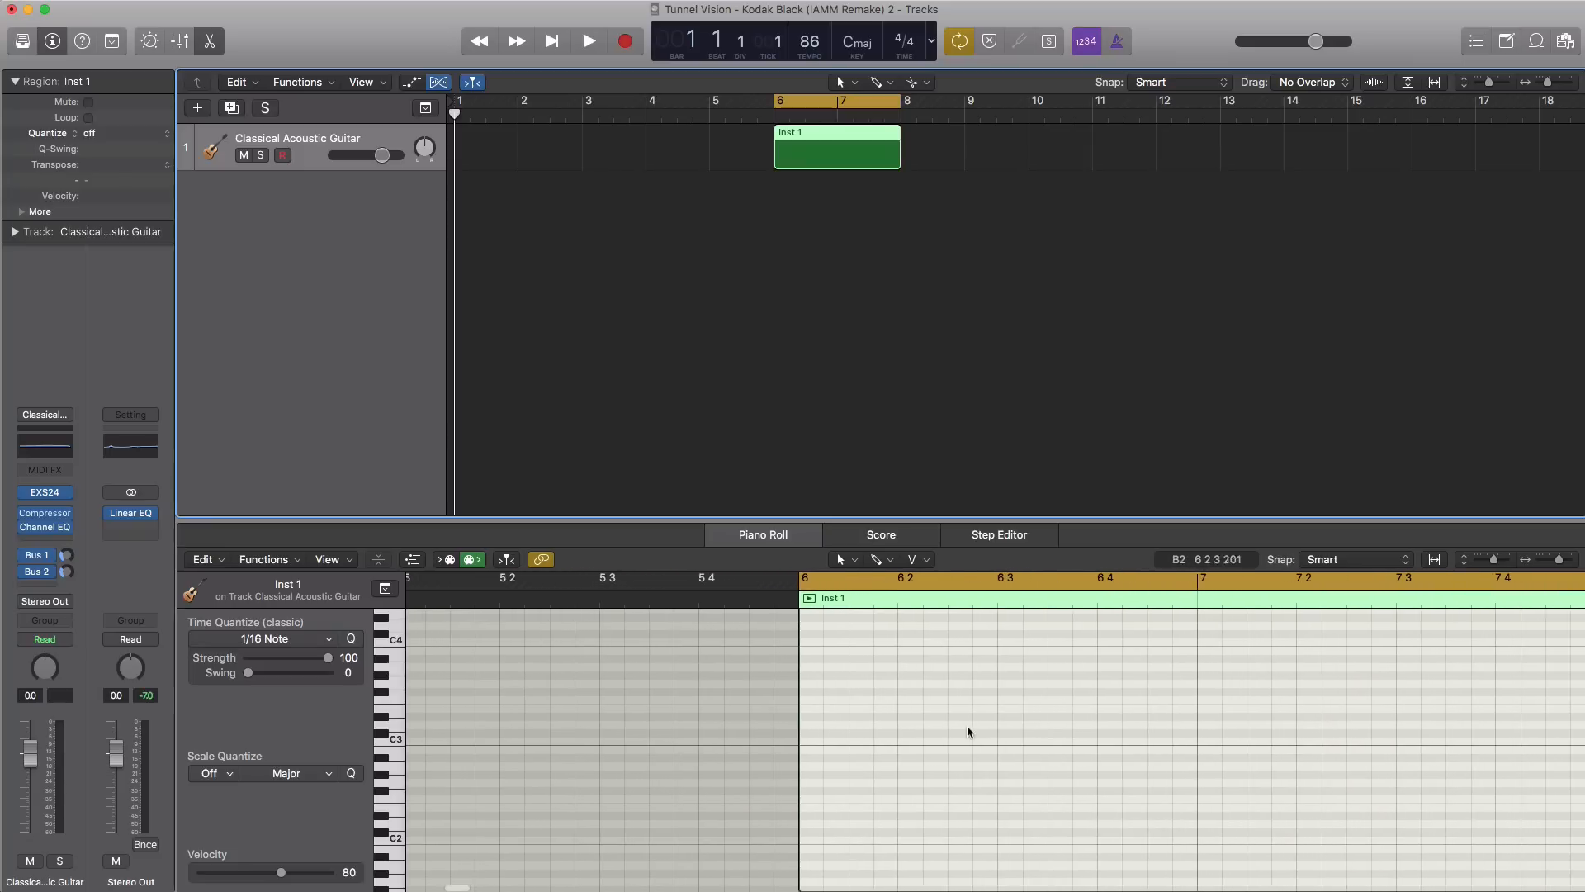
click(777, 686)
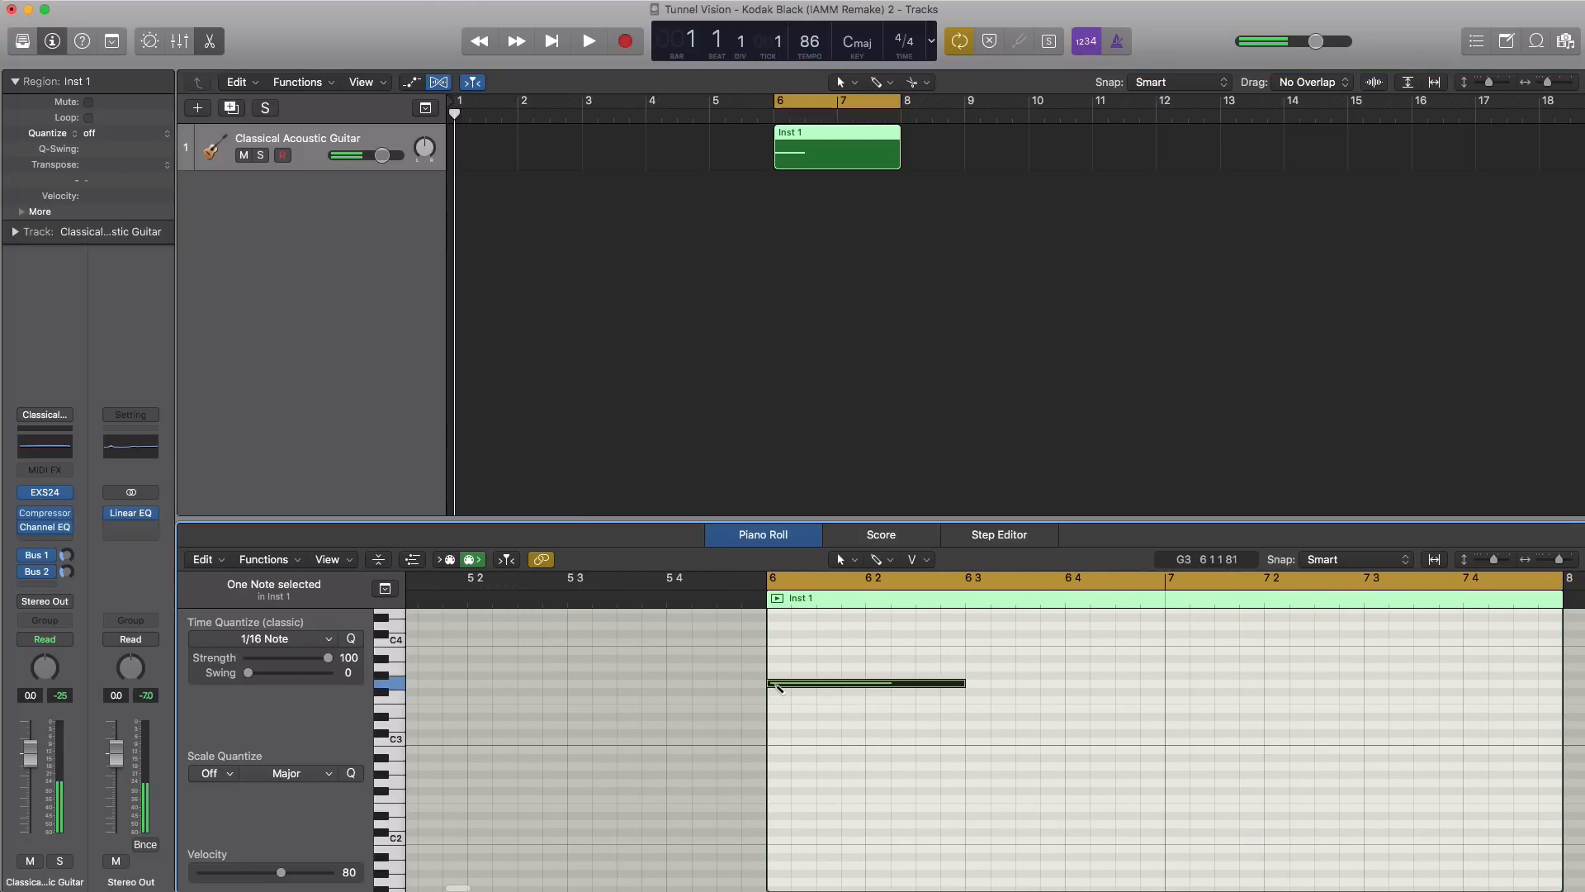
drag(961, 684, 811, 686)
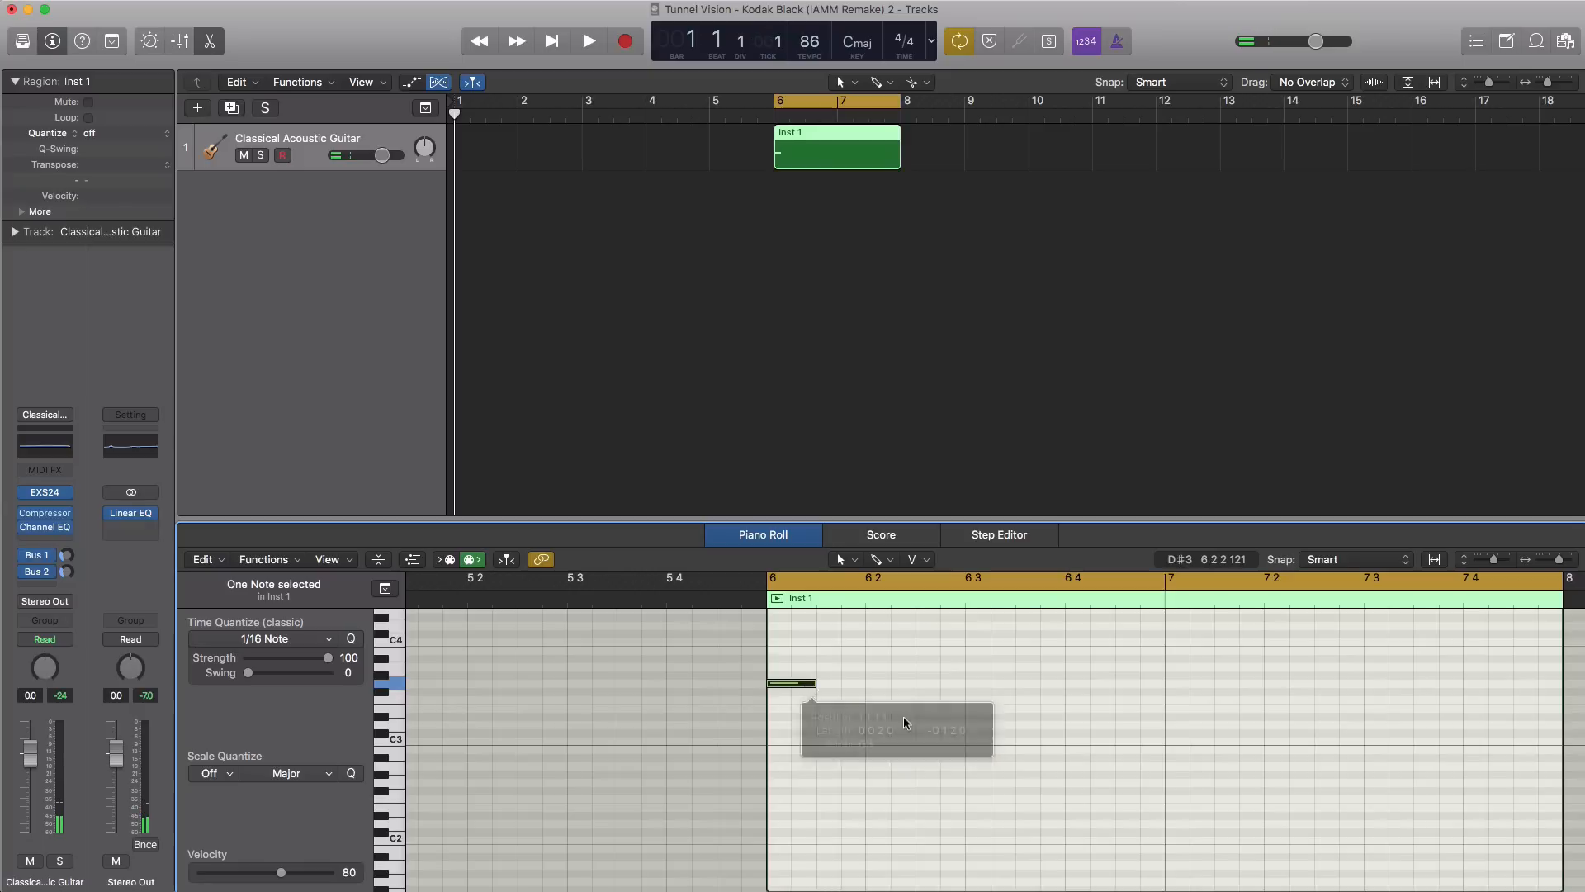
- Add a sixteenth E4 and an eighth B3 after the G3 note, and play the pattern back
scroll(903, 716, up, 3)
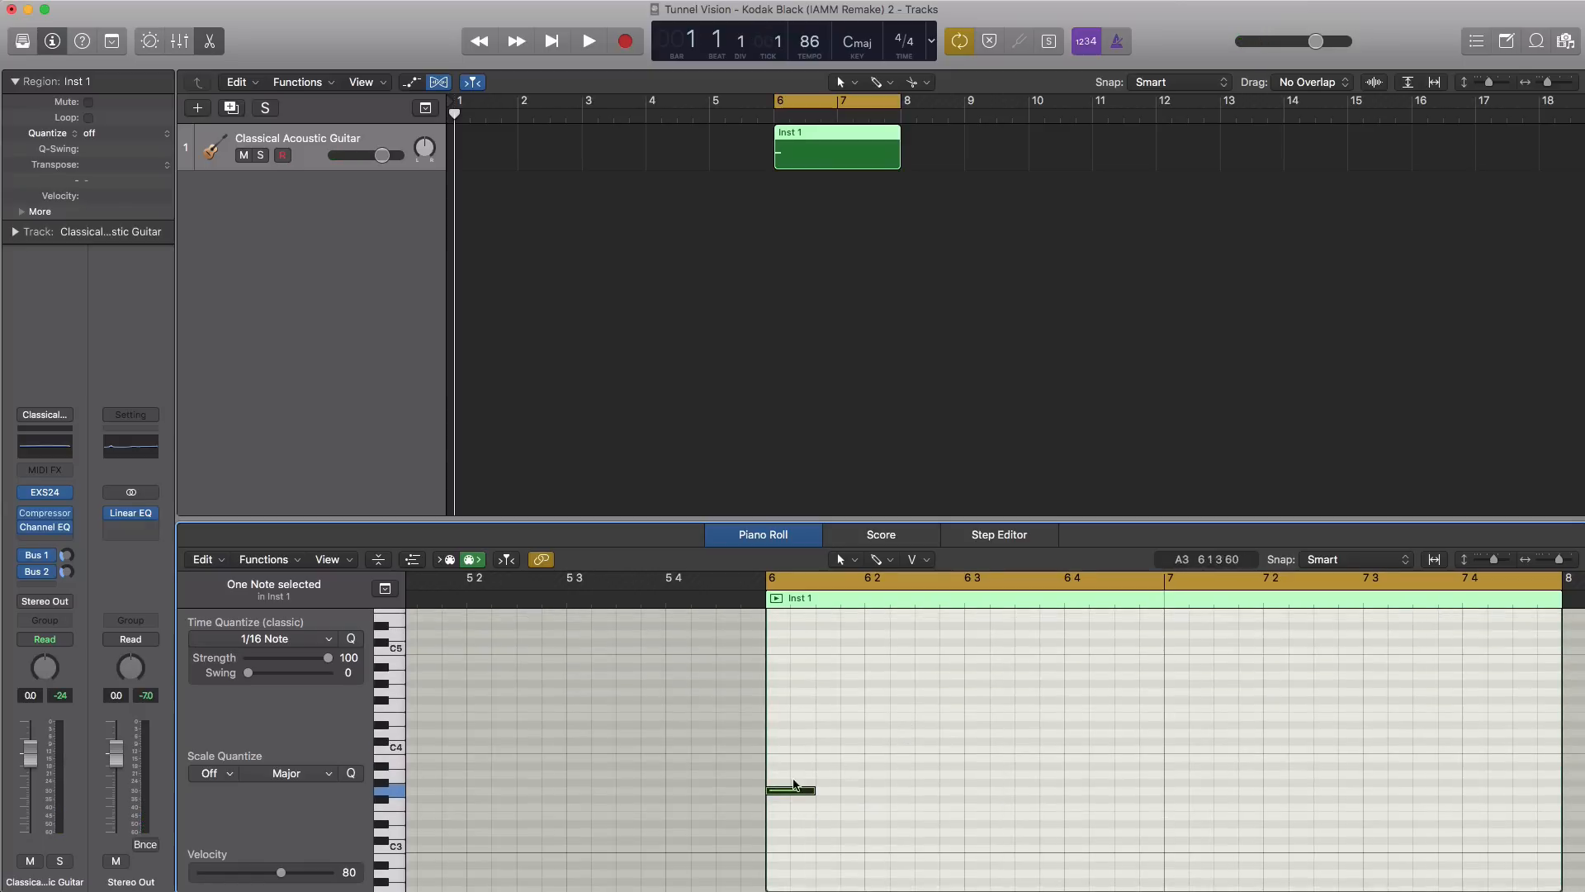
drag(795, 790, 780, 701)
key(space)
key(space)
- Copy the three-note guitar pattern onto beats 2, 3 and 4 of bar 6
drag(800, 790, 899, 790)
drag(1013, 820, 767, 695)
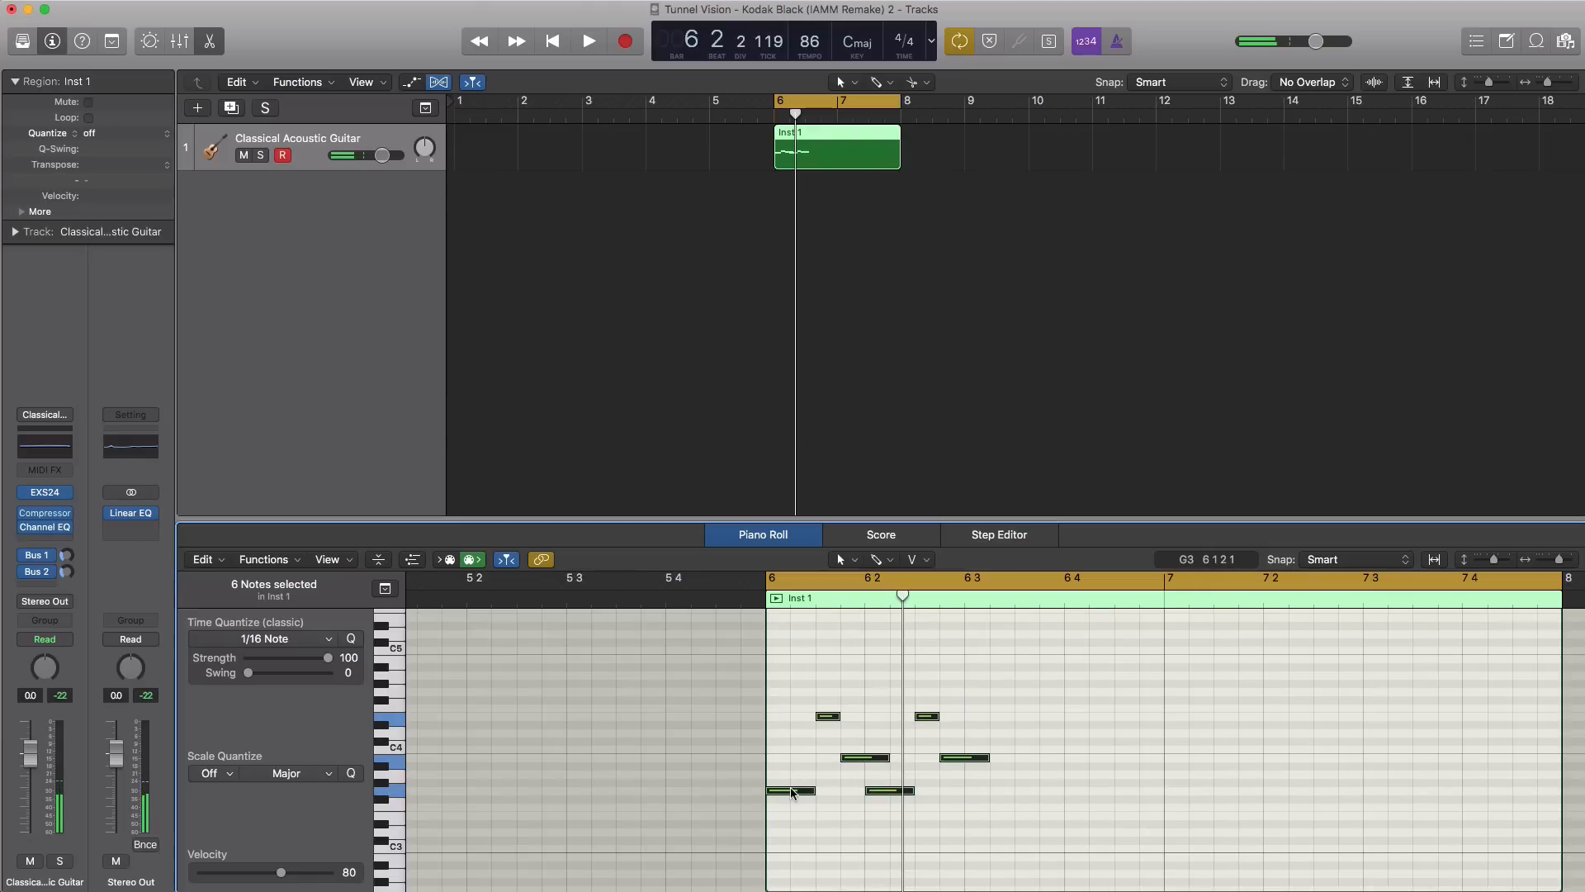
drag(791, 792, 993, 792)
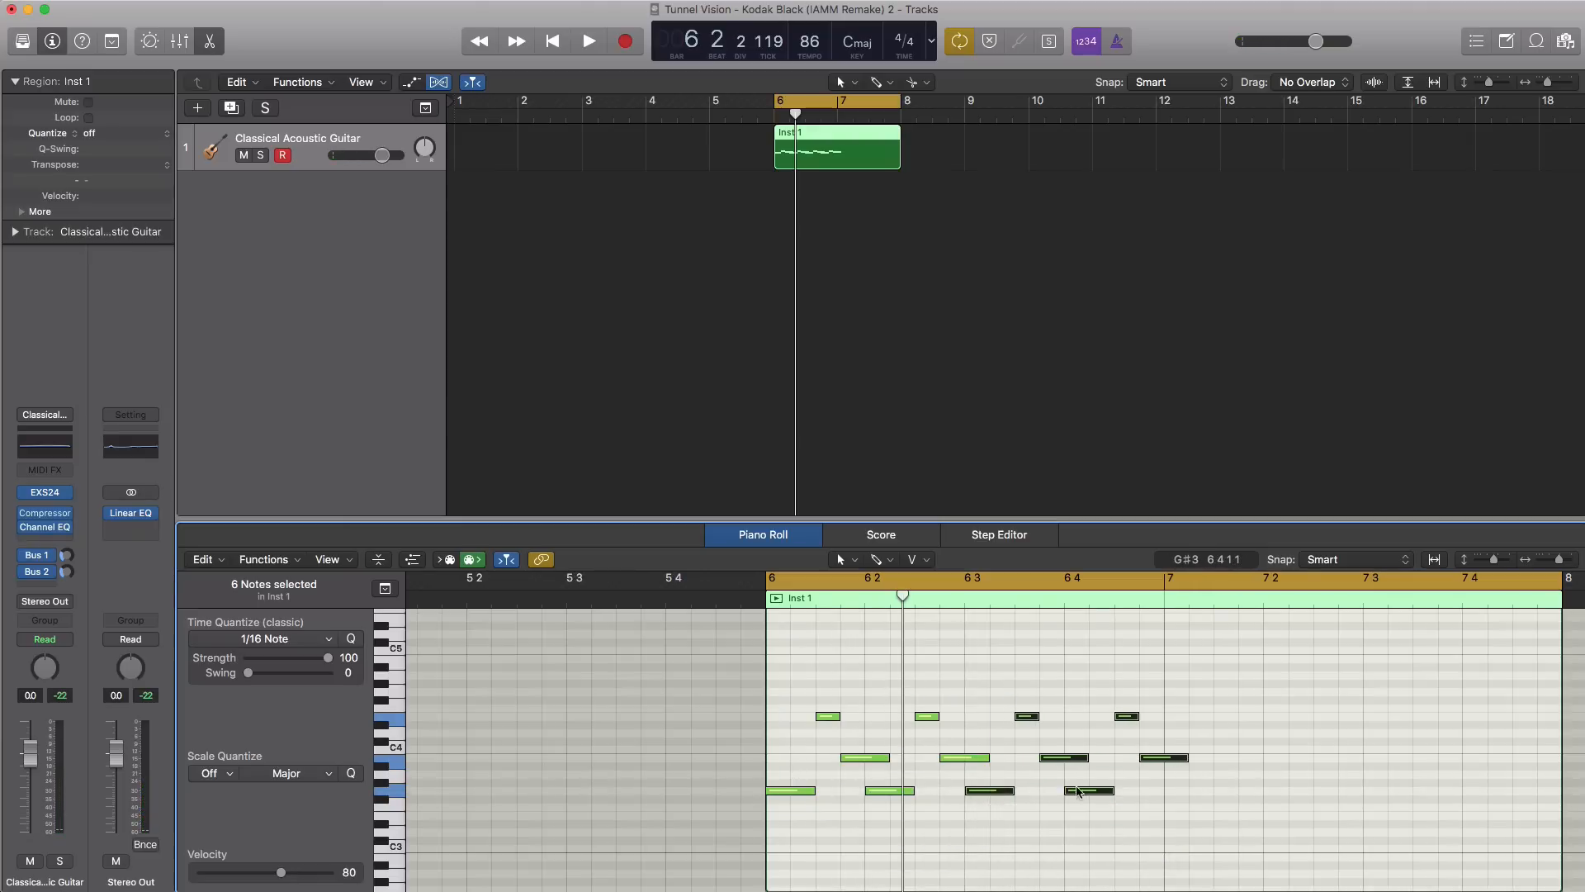
- Copy the last three-note pattern to the start of bar 7, repitch it to F#3, F#4 and D4, and audition it
drag(1230, 835, 1102, 704)
drag(1089, 793, 1195, 801)
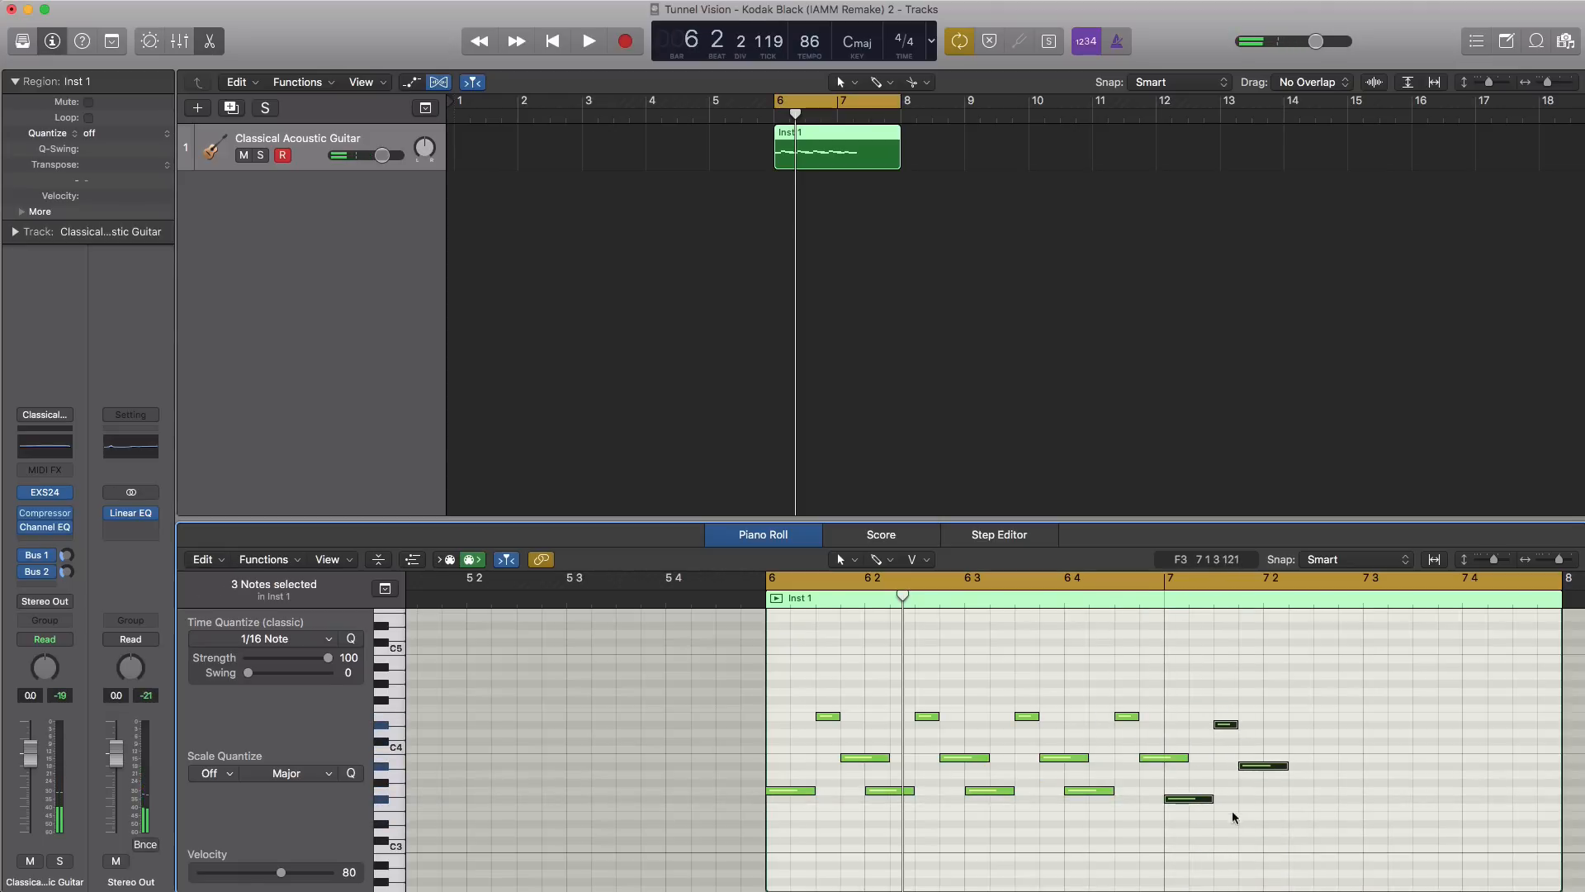
click(1252, 769)
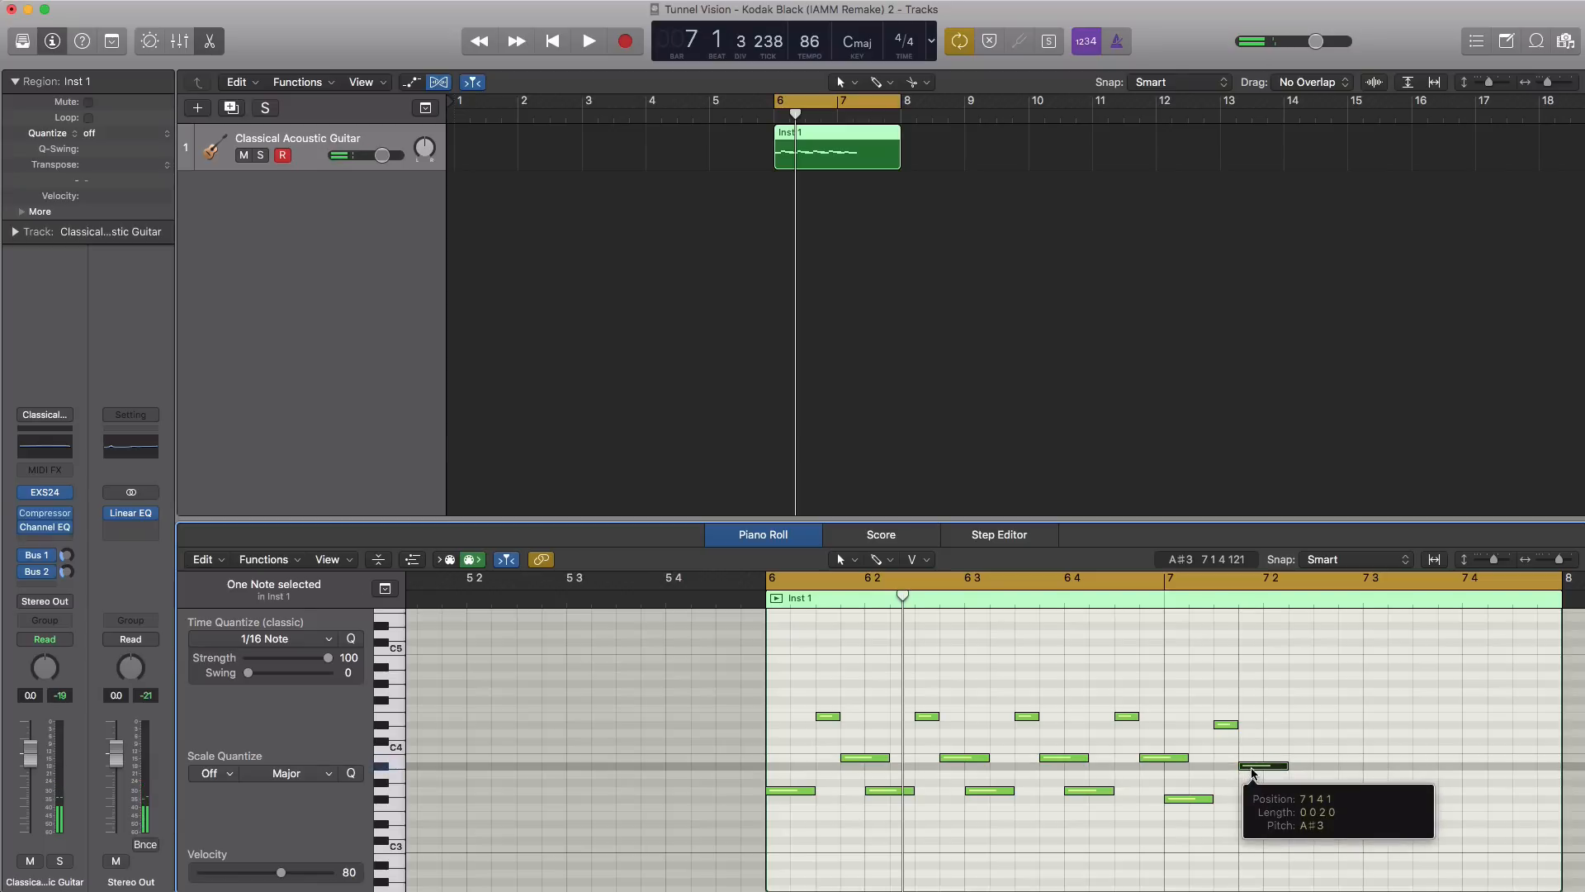
key(Delete)
drag(1226, 724, 1228, 704)
drag(1252, 770, 1252, 735)
key(space)
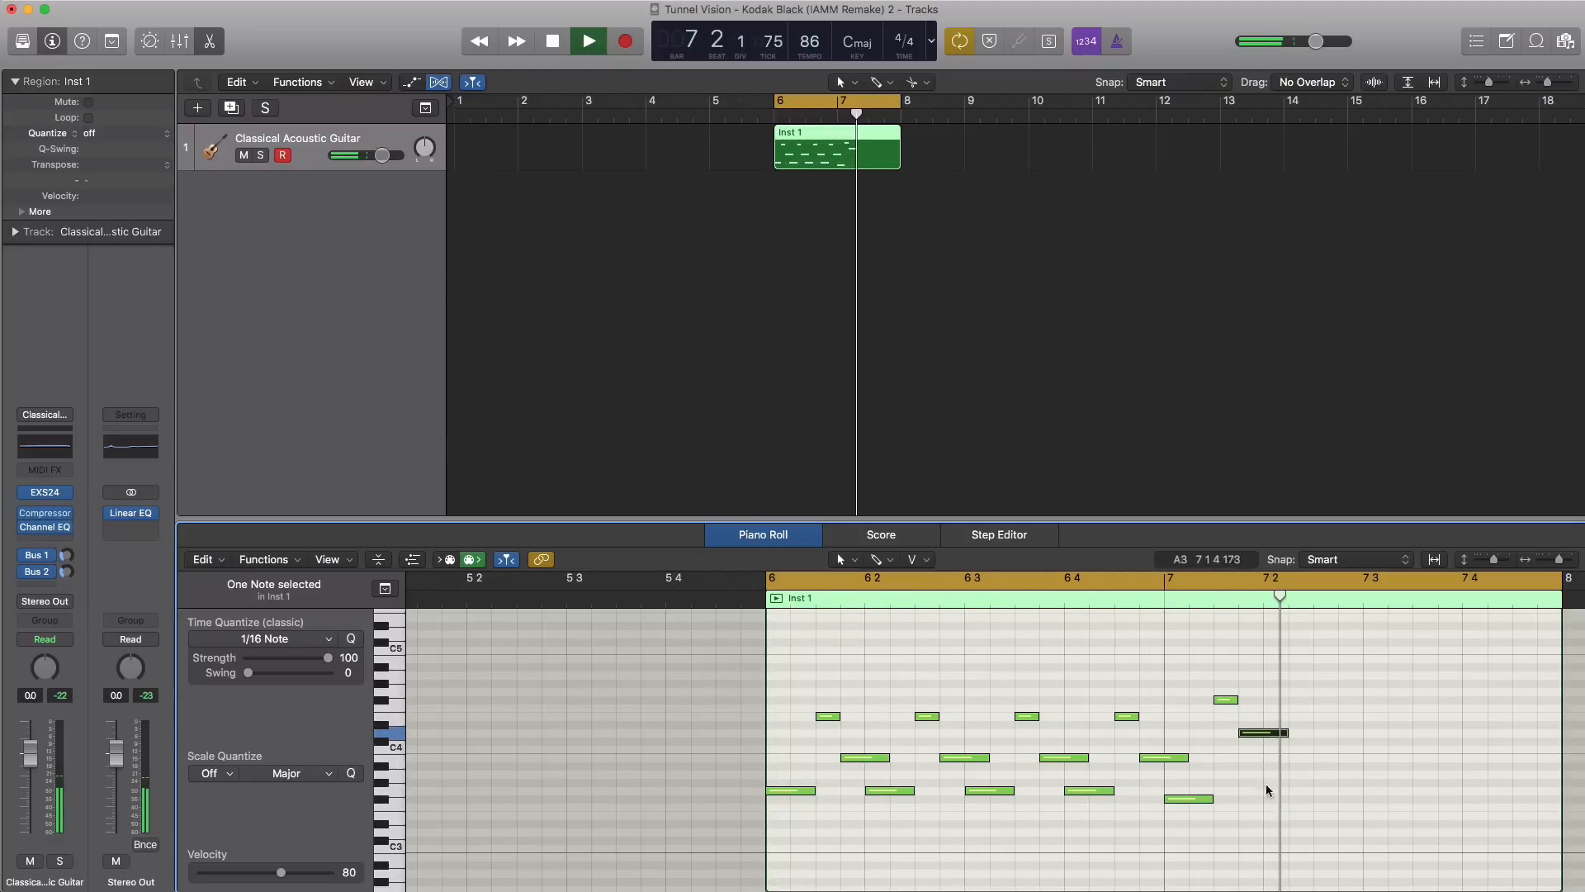
key(space)
- Copy the repitched three-note pattern onto beats 2, 3 and 4 of bar 7
drag(1291, 822, 1211, 700)
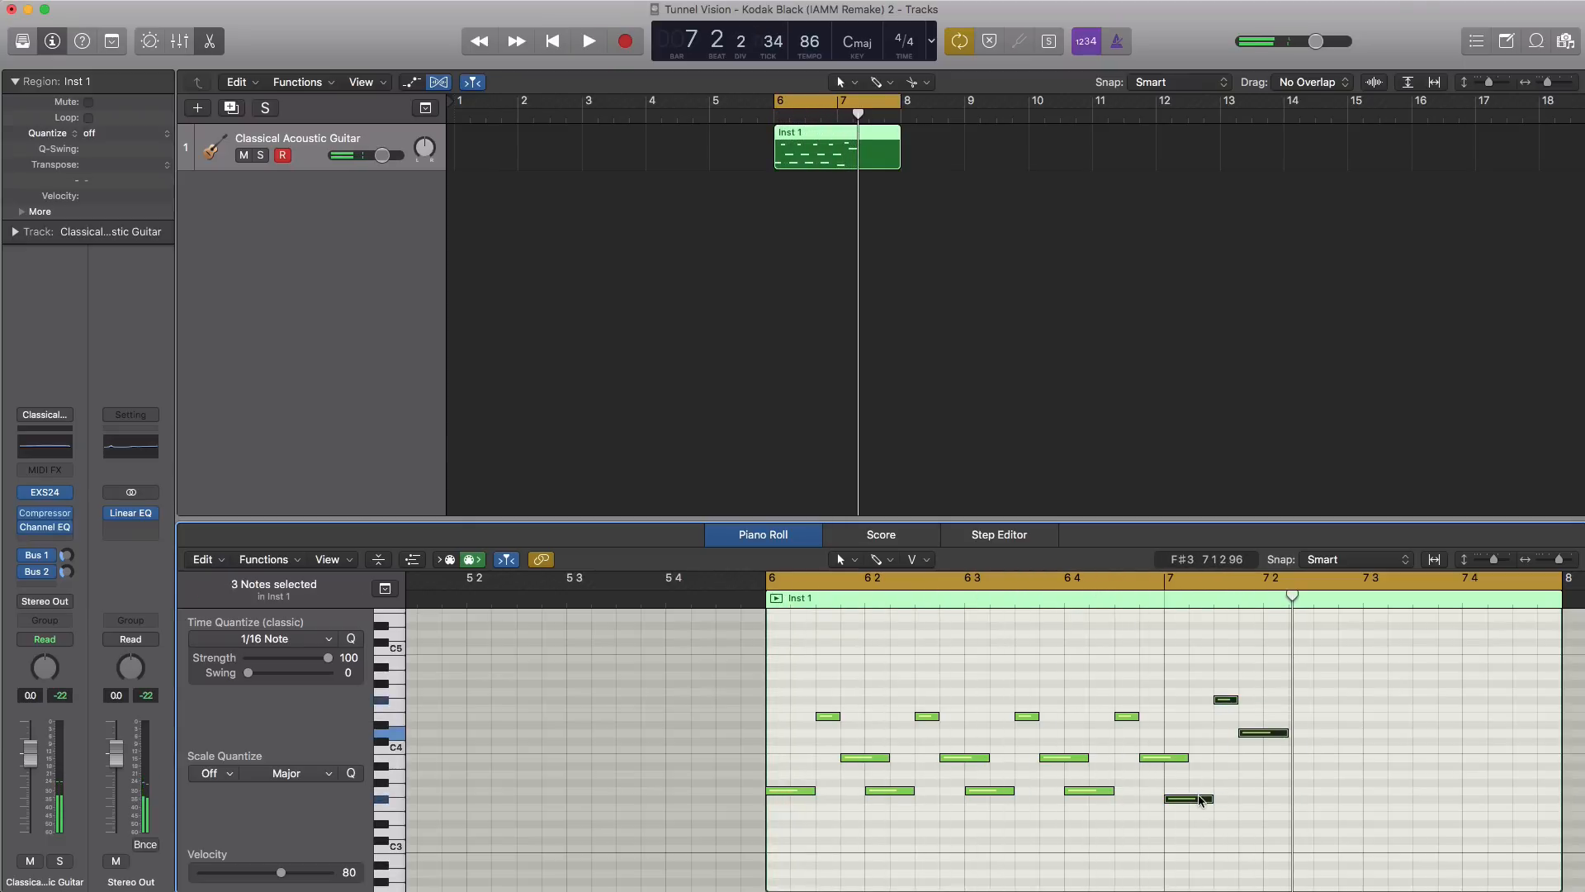
drag(1201, 801, 1387, 801)
drag(1390, 799, 1491, 803)
- Raise the guitar's EXS24 sampler volume to about -9 dB while the loop plays, and stop playback
key(space)
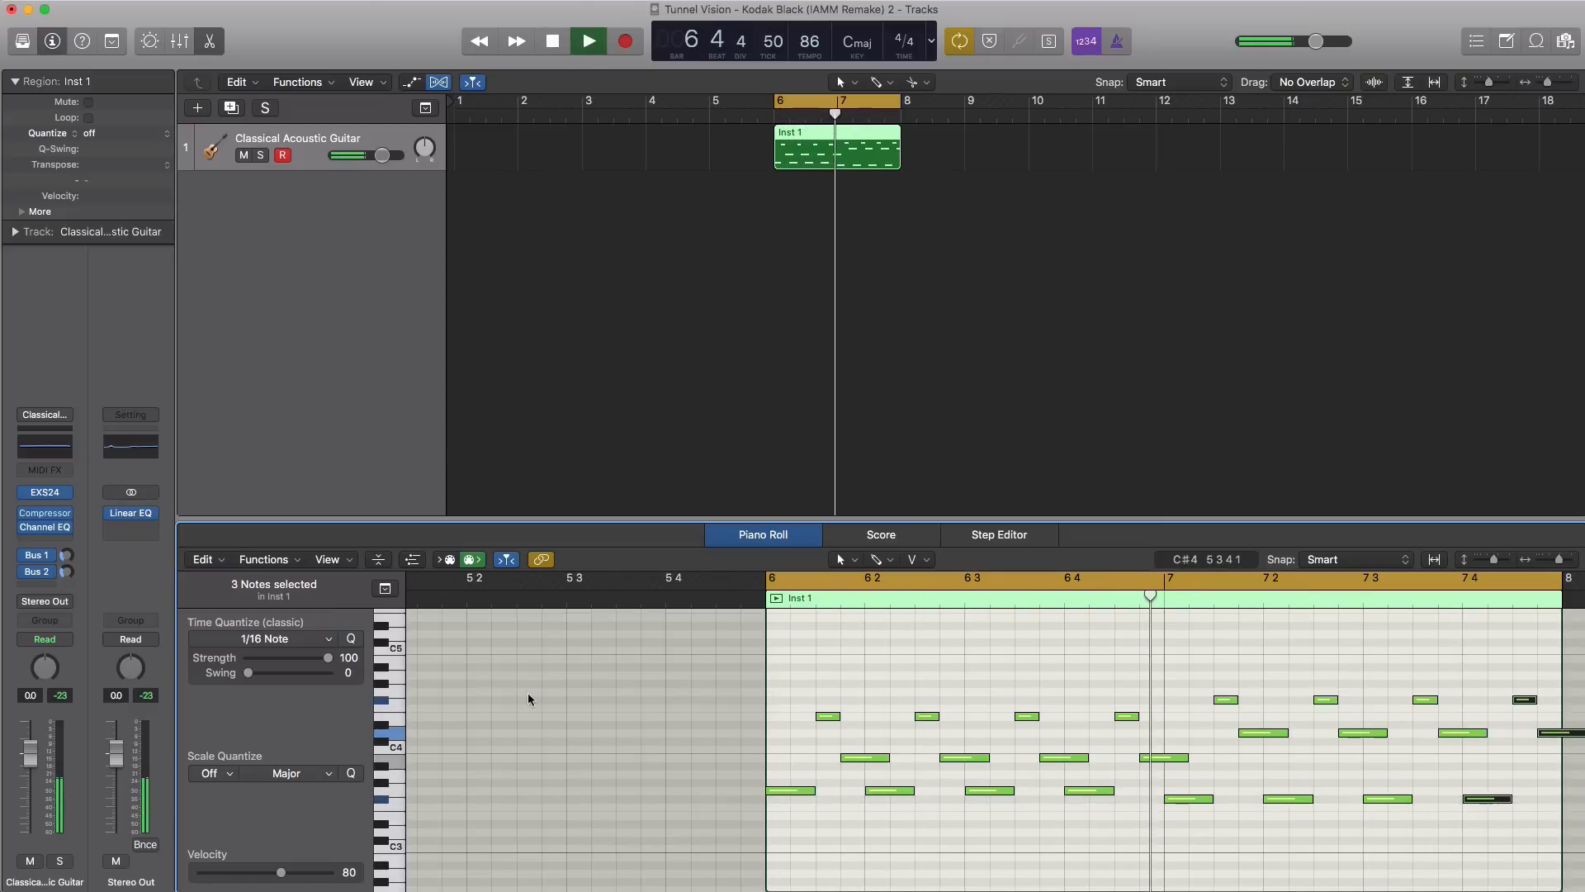
click(47, 495)
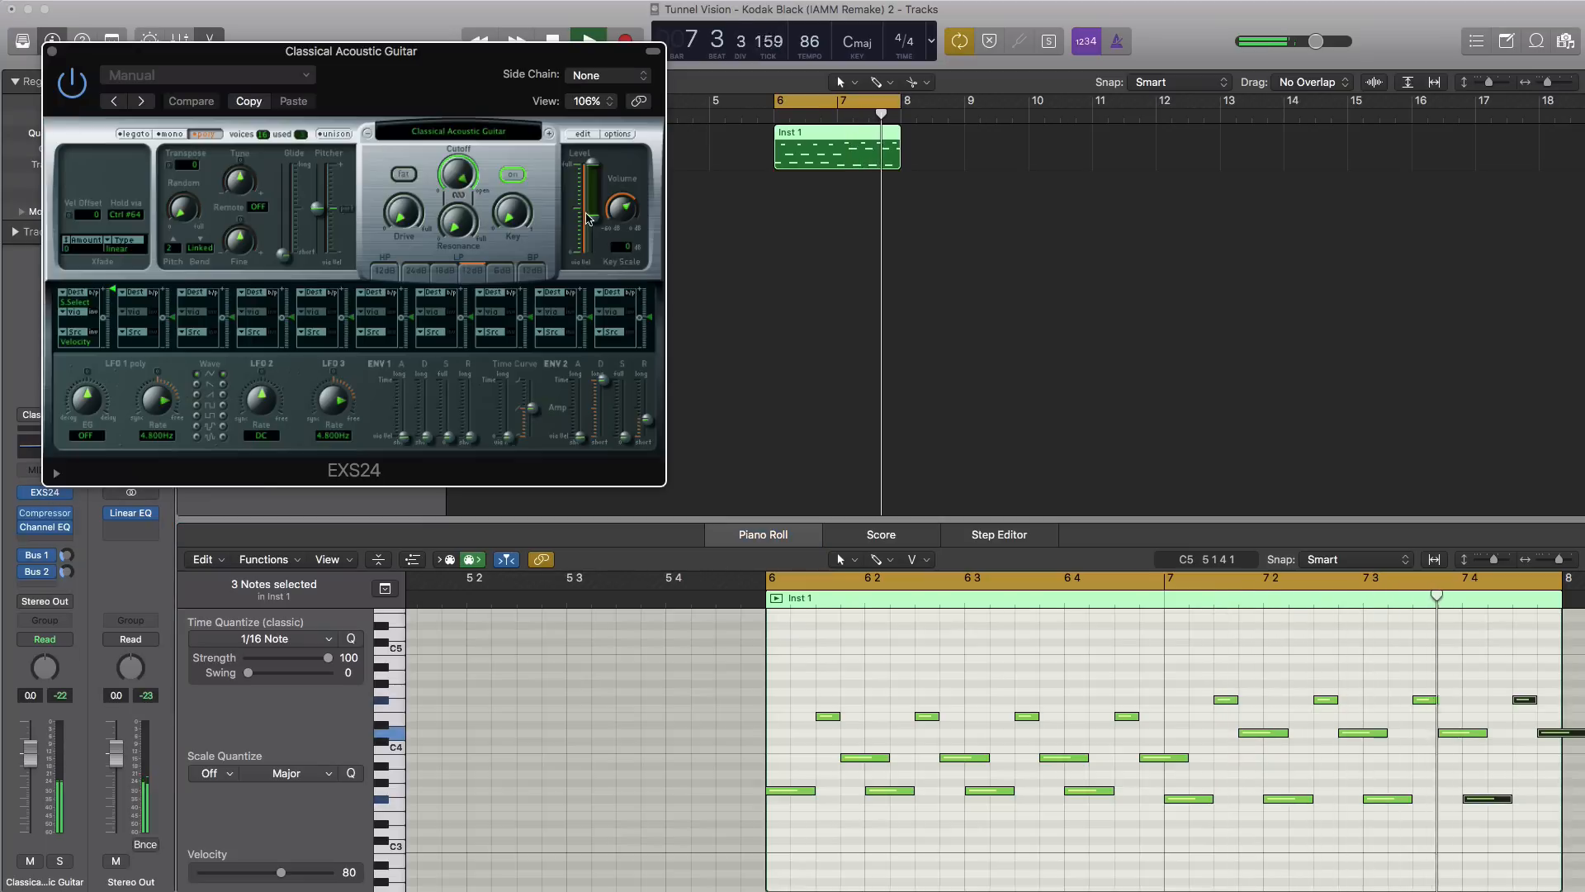
drag(592, 222, 601, 203)
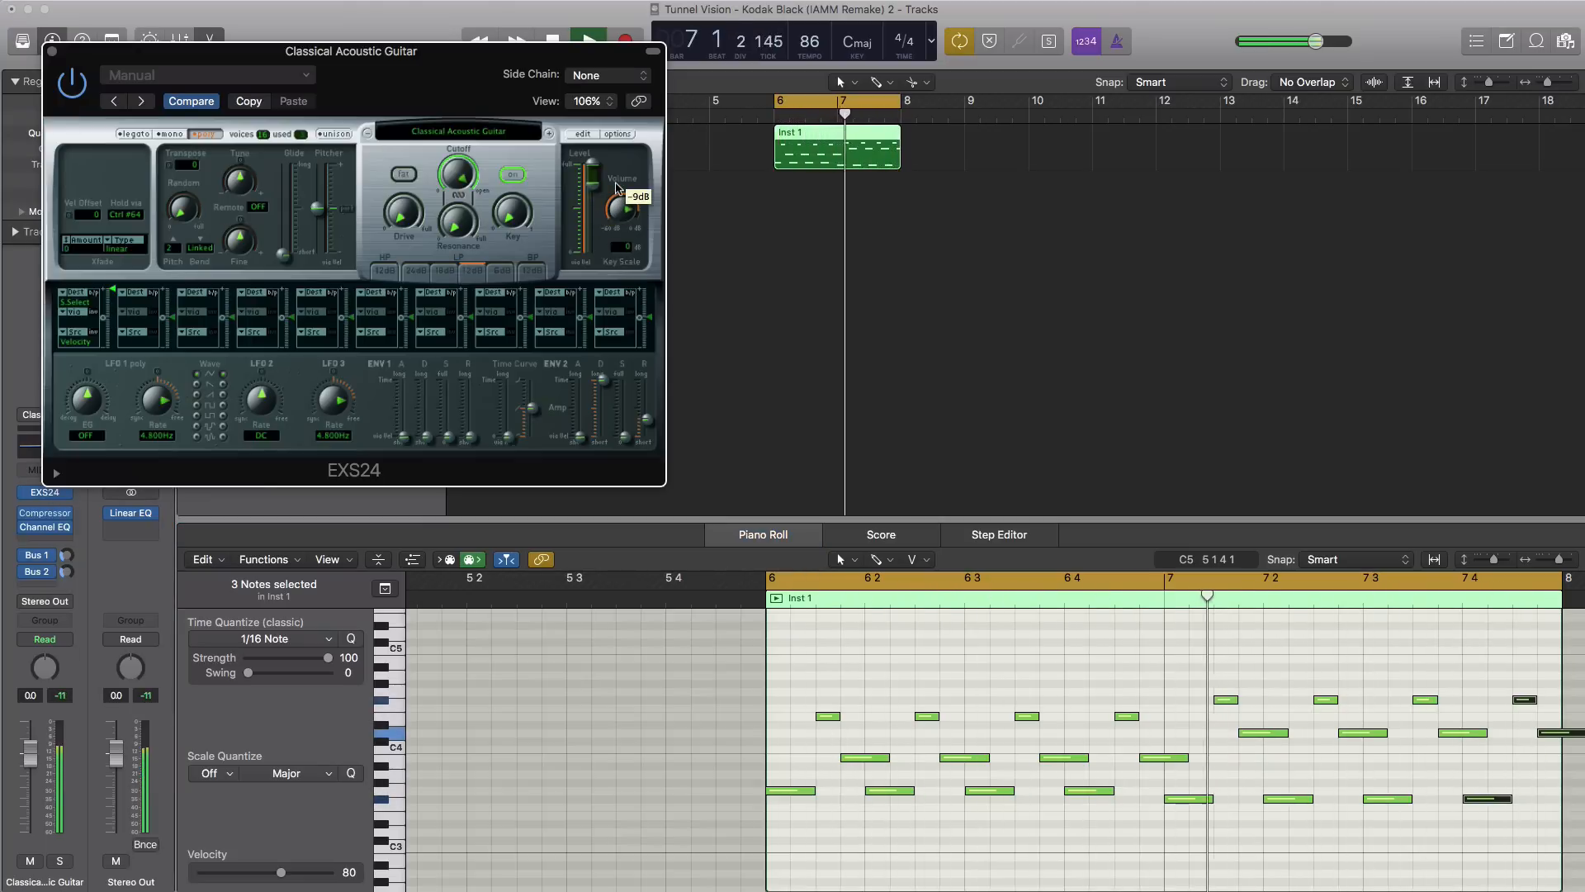
mouse_move(615, 184)
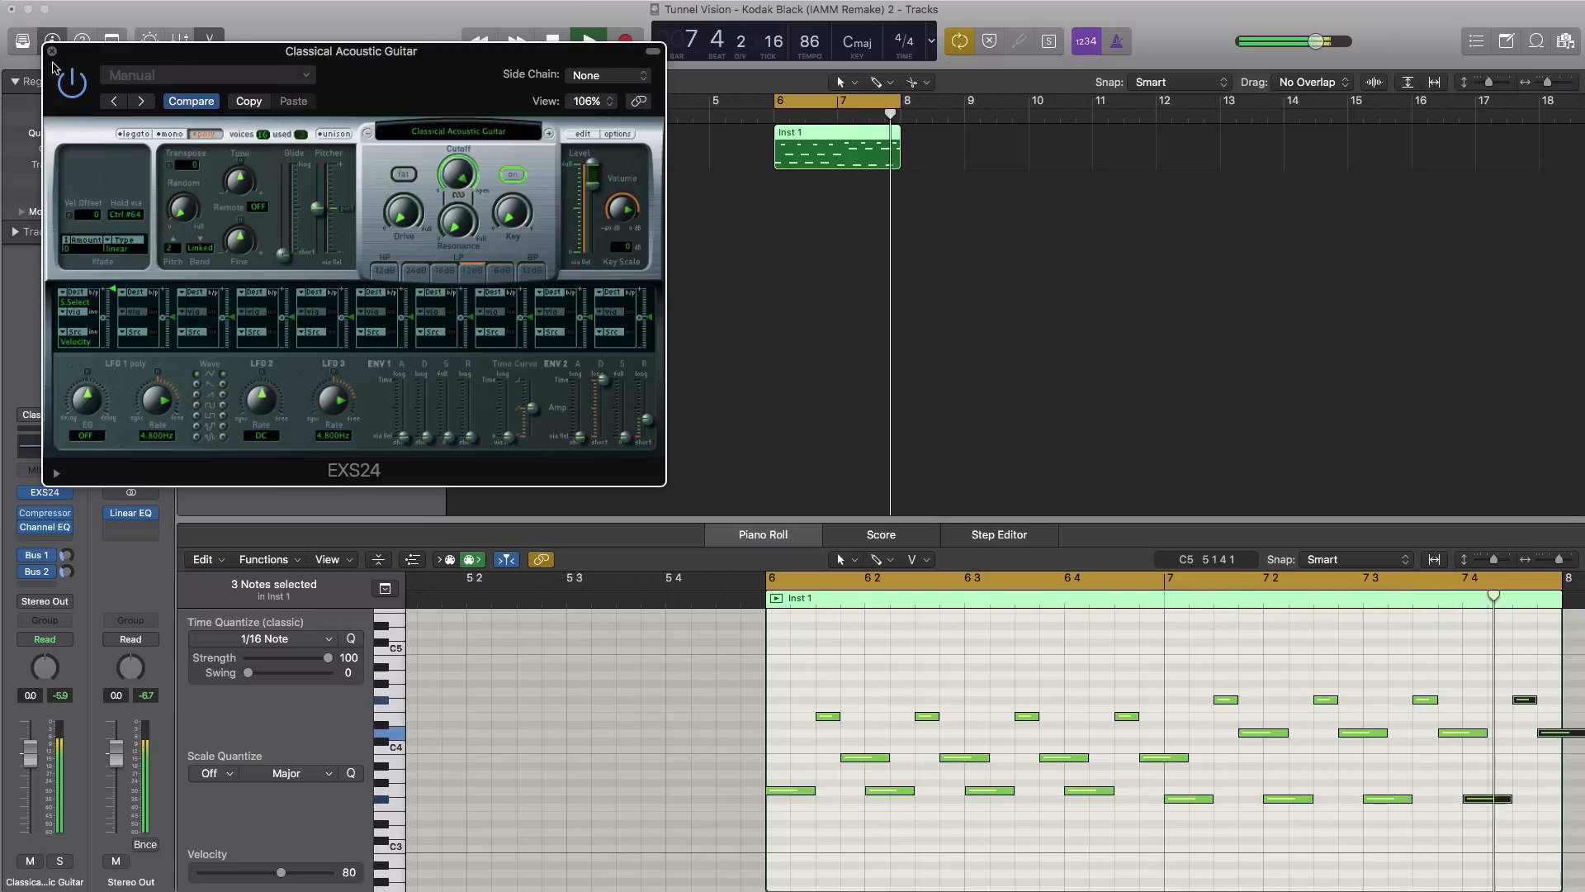
key(super+w)
key(space)
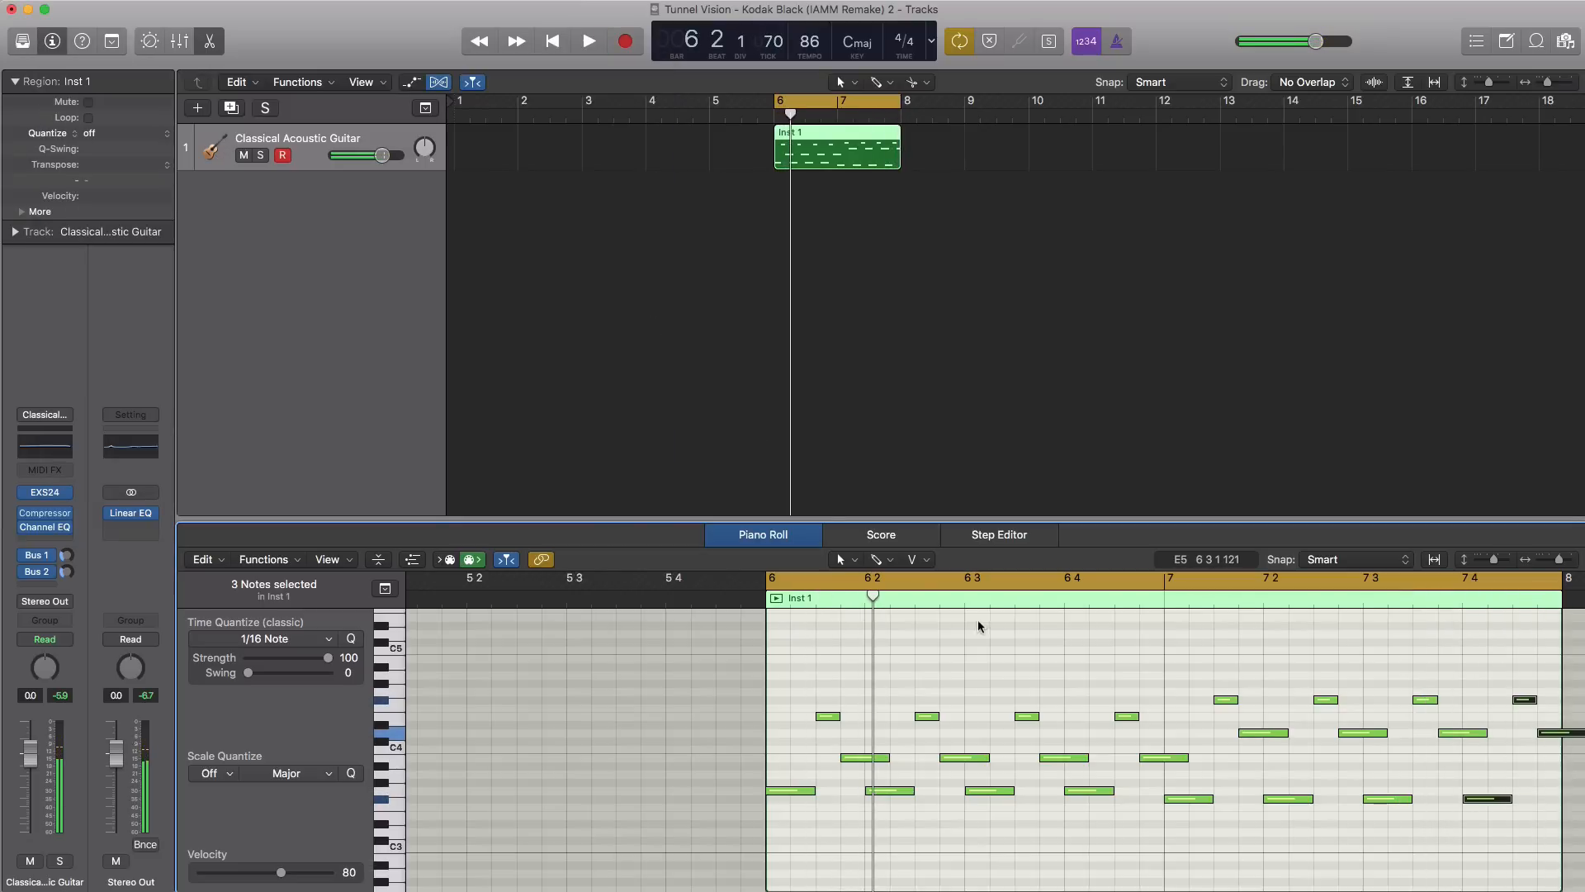
- Transpose all notes in the guitar region down two octaves, listening to the loop after each octave
key(super+a)
key(alt+shift+Down)
key(space)
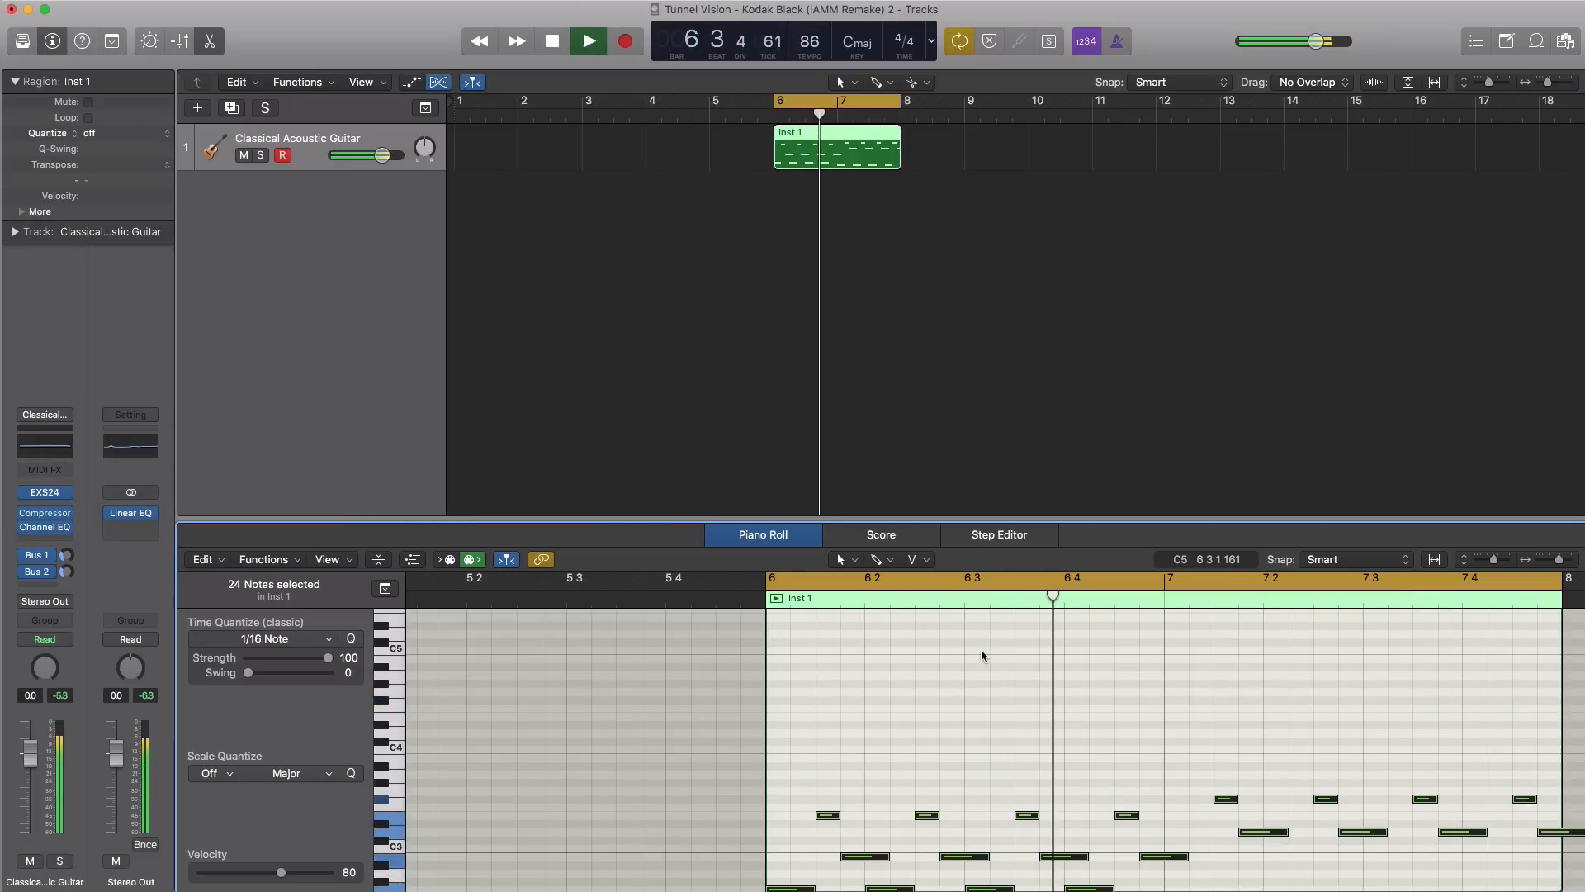
scroll(899, 741, down, 4)
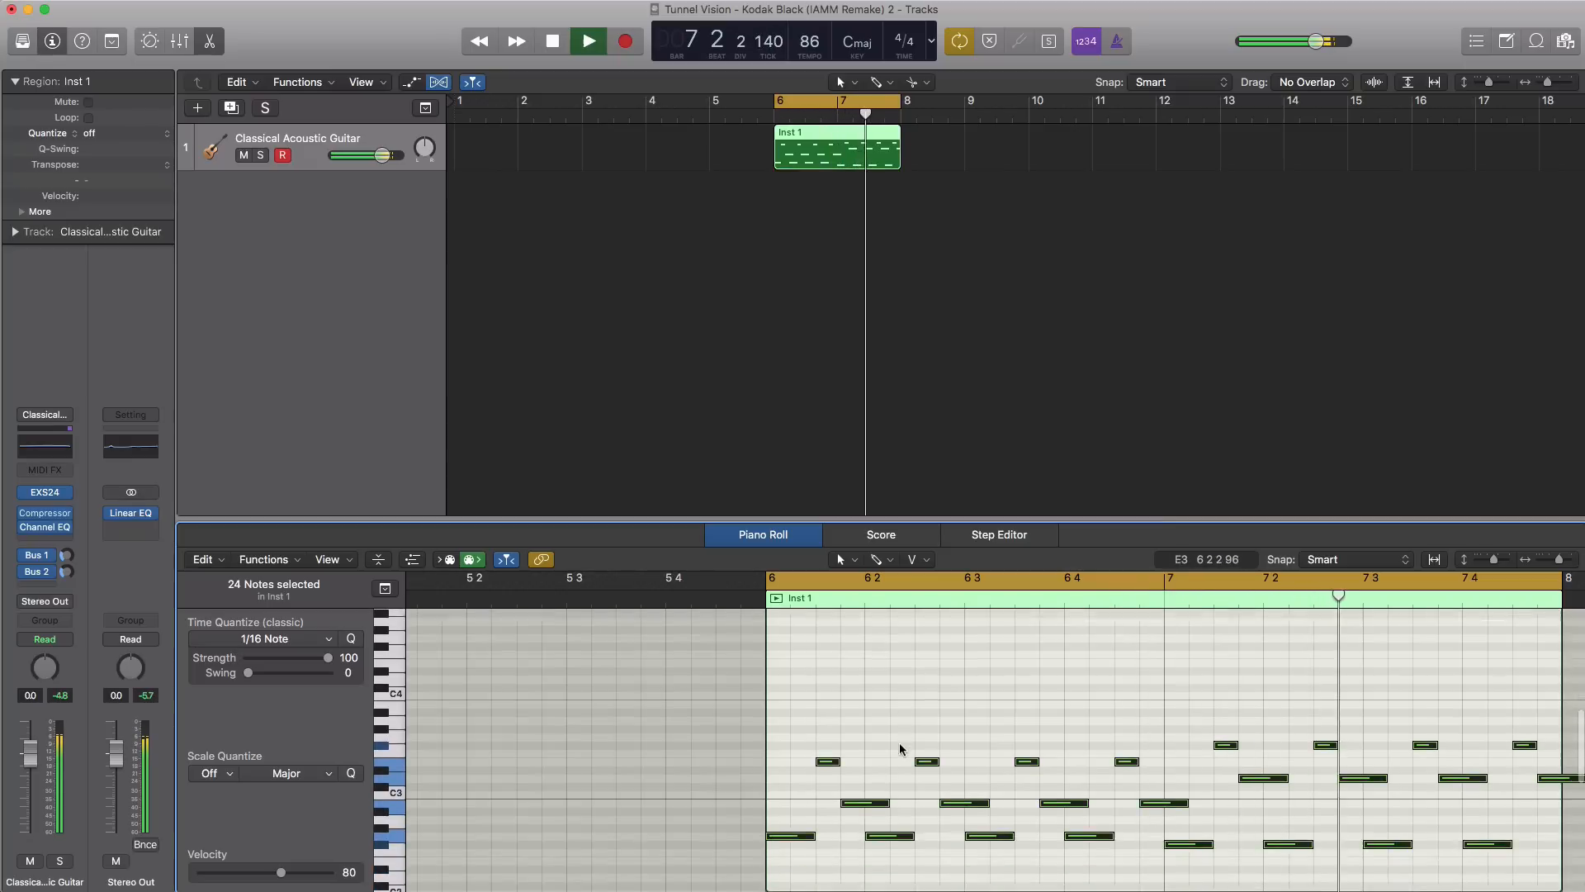
key(alt+shift+Down)
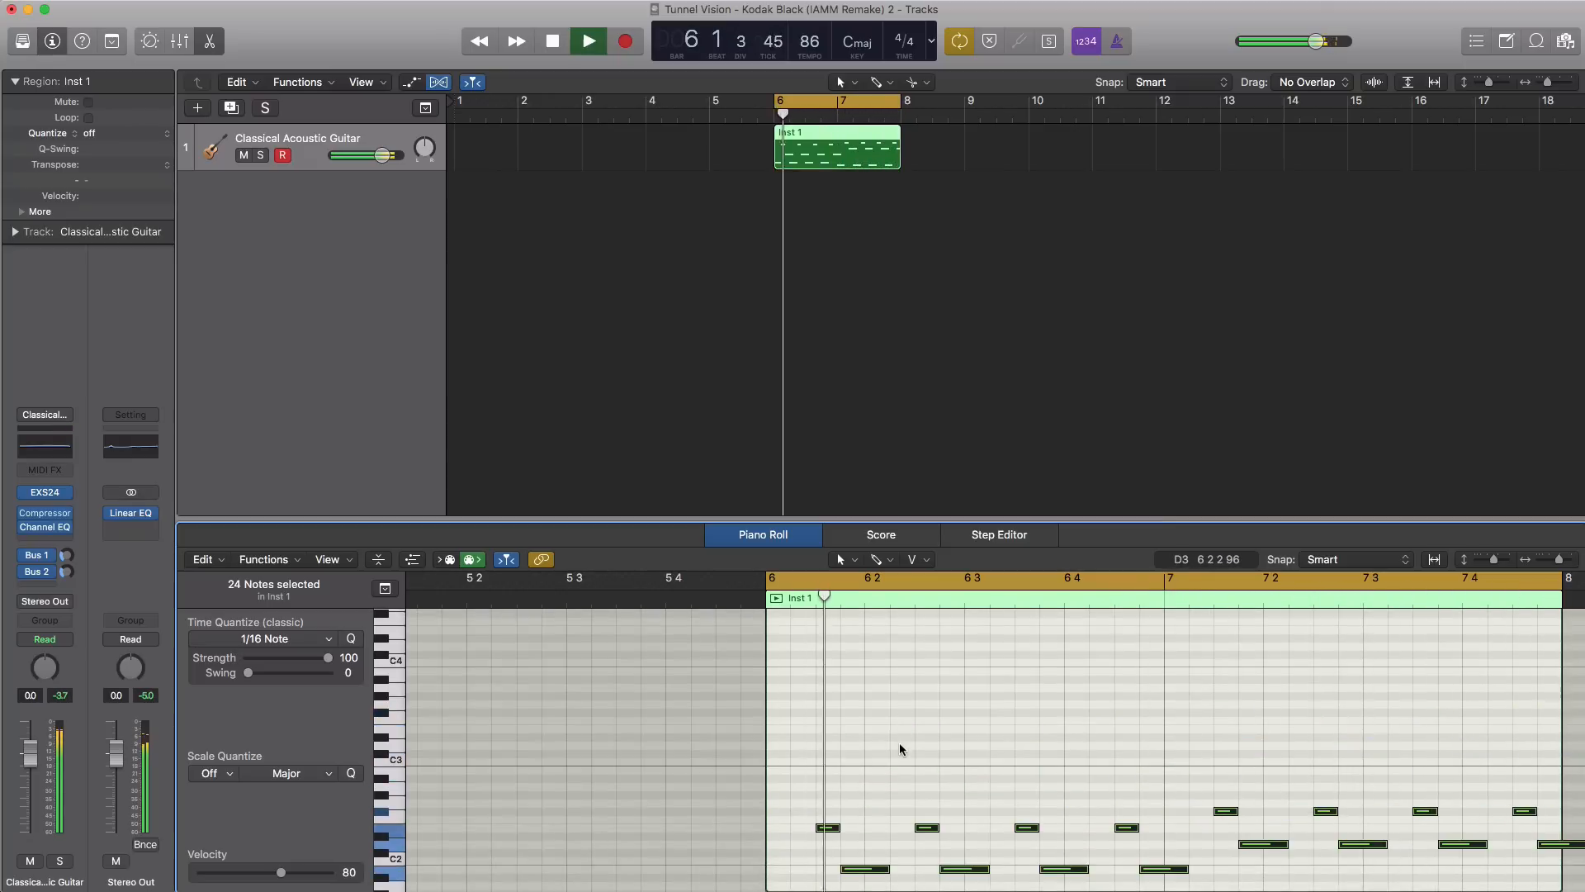
scroll(899, 741, down, 4)
scroll(899, 748, down, 1)
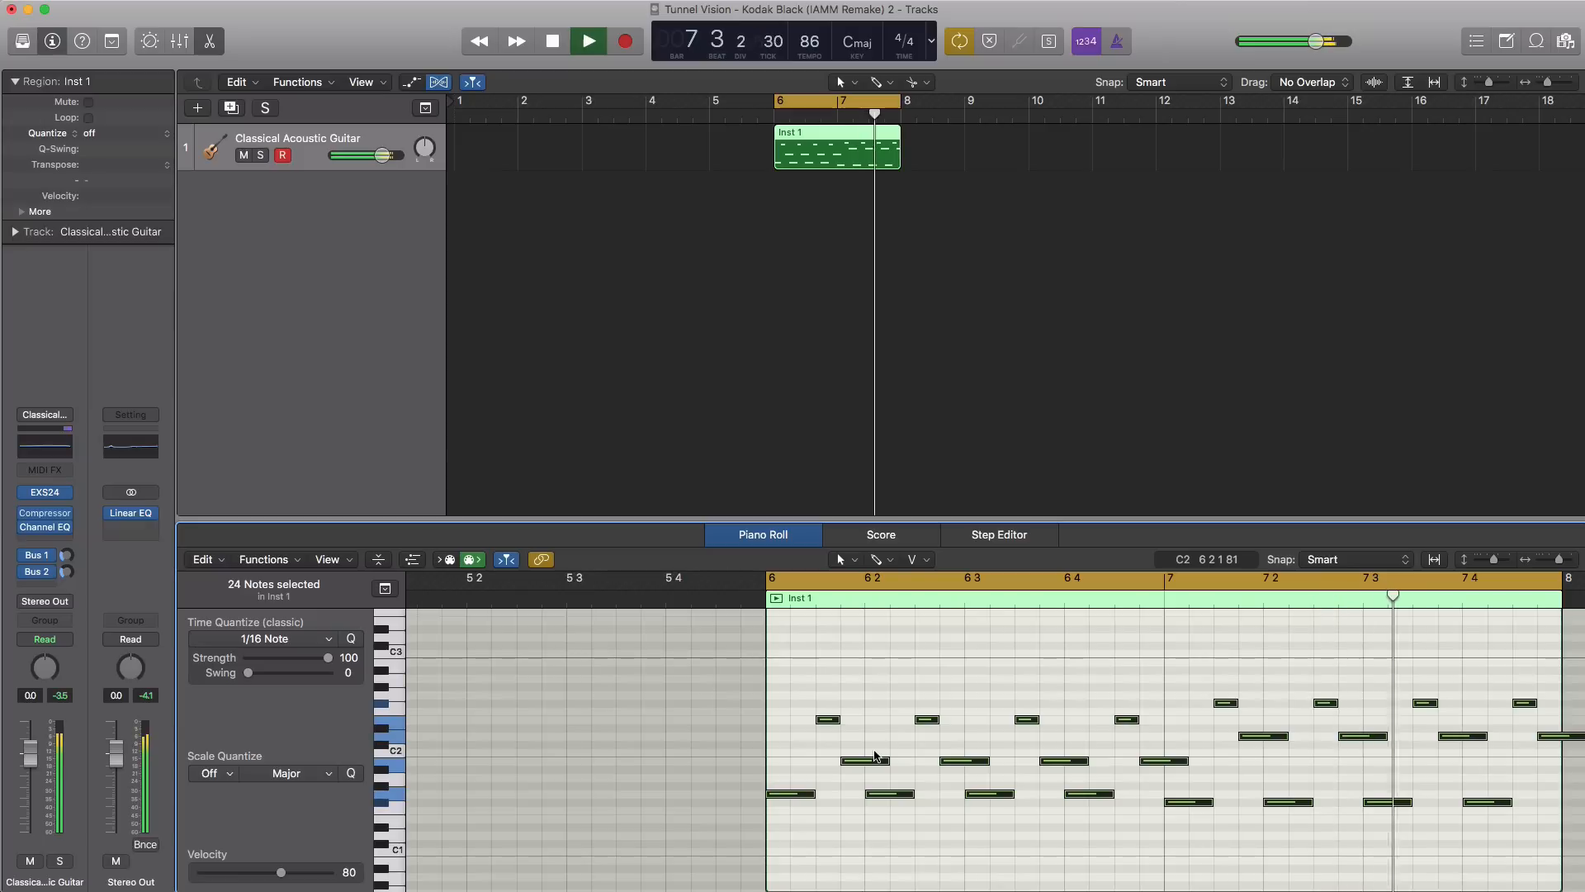
key(space)
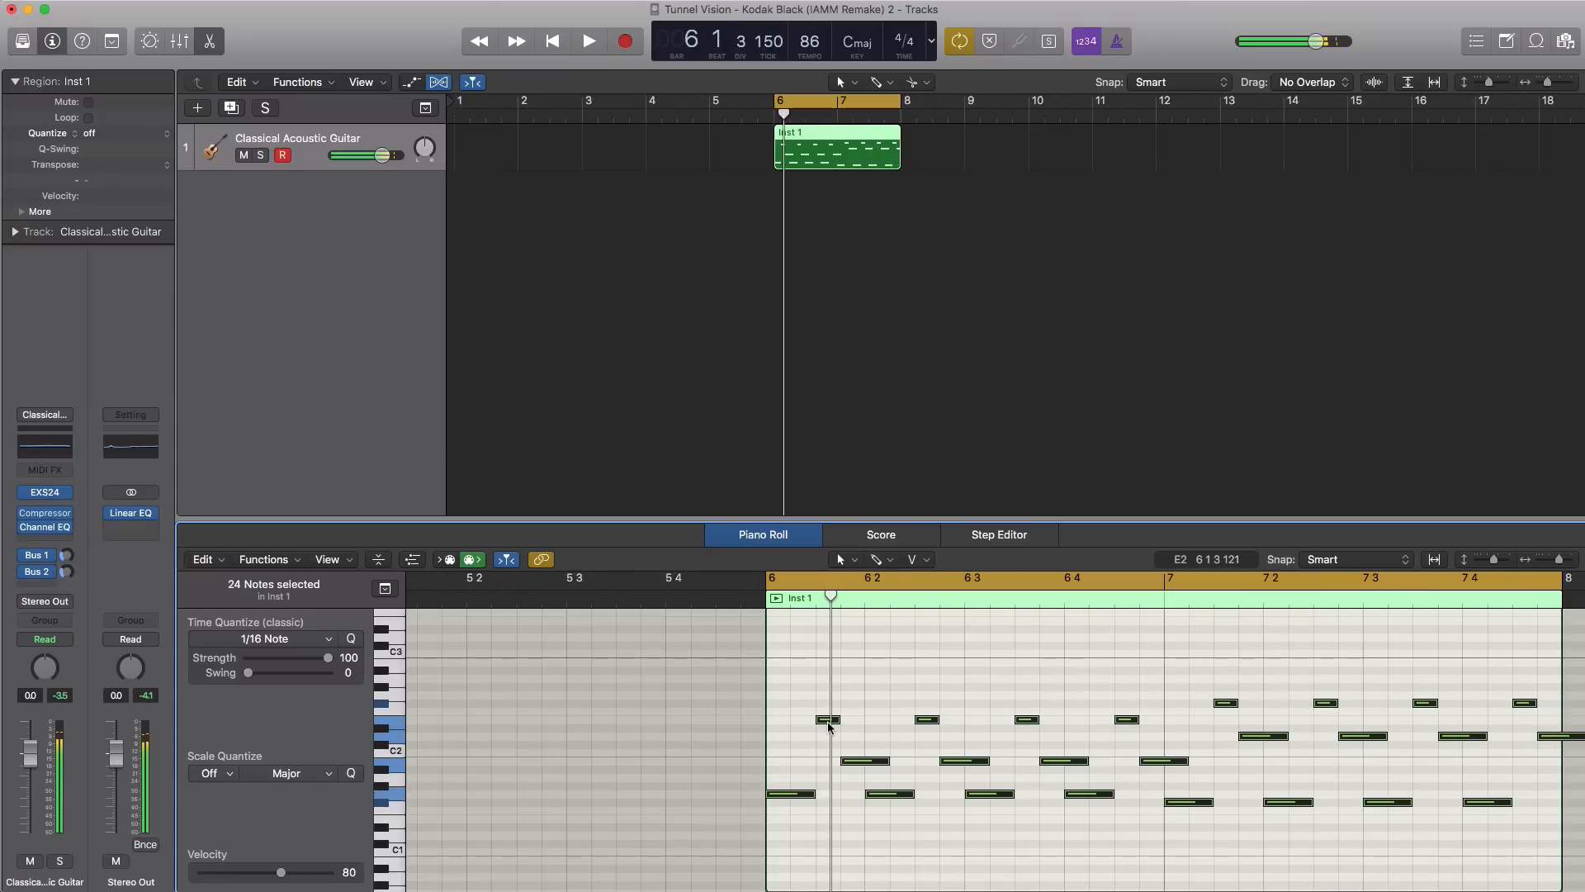
- Audition the Megaphone EQ preset on the guitar's Channel EQ, and switch it to the Megaphone preset
mouse_move(829, 727)
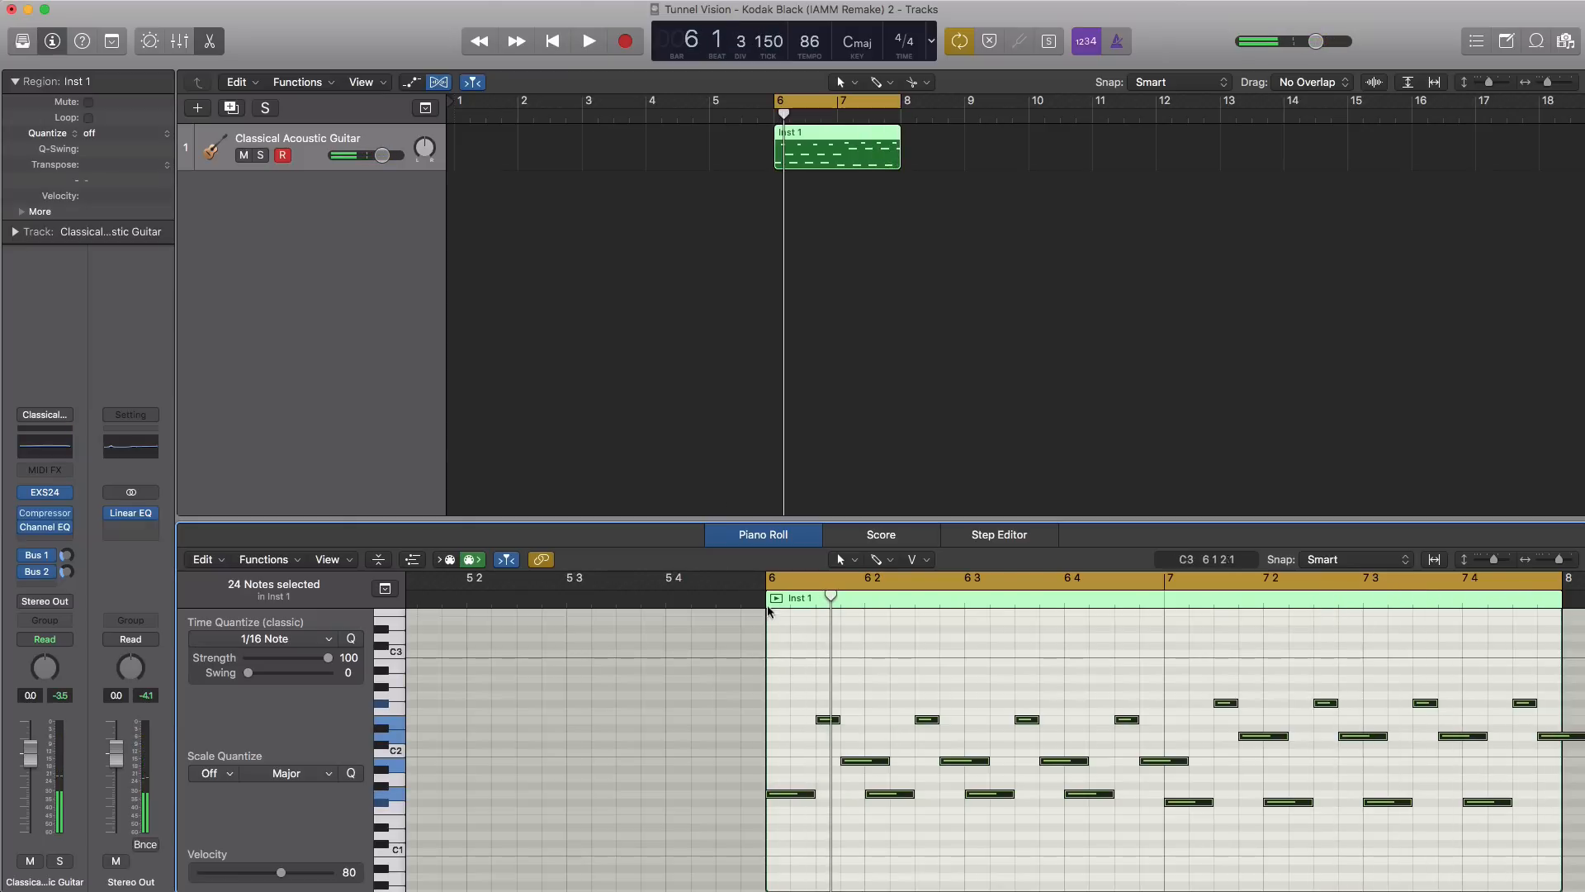
click(48, 535)
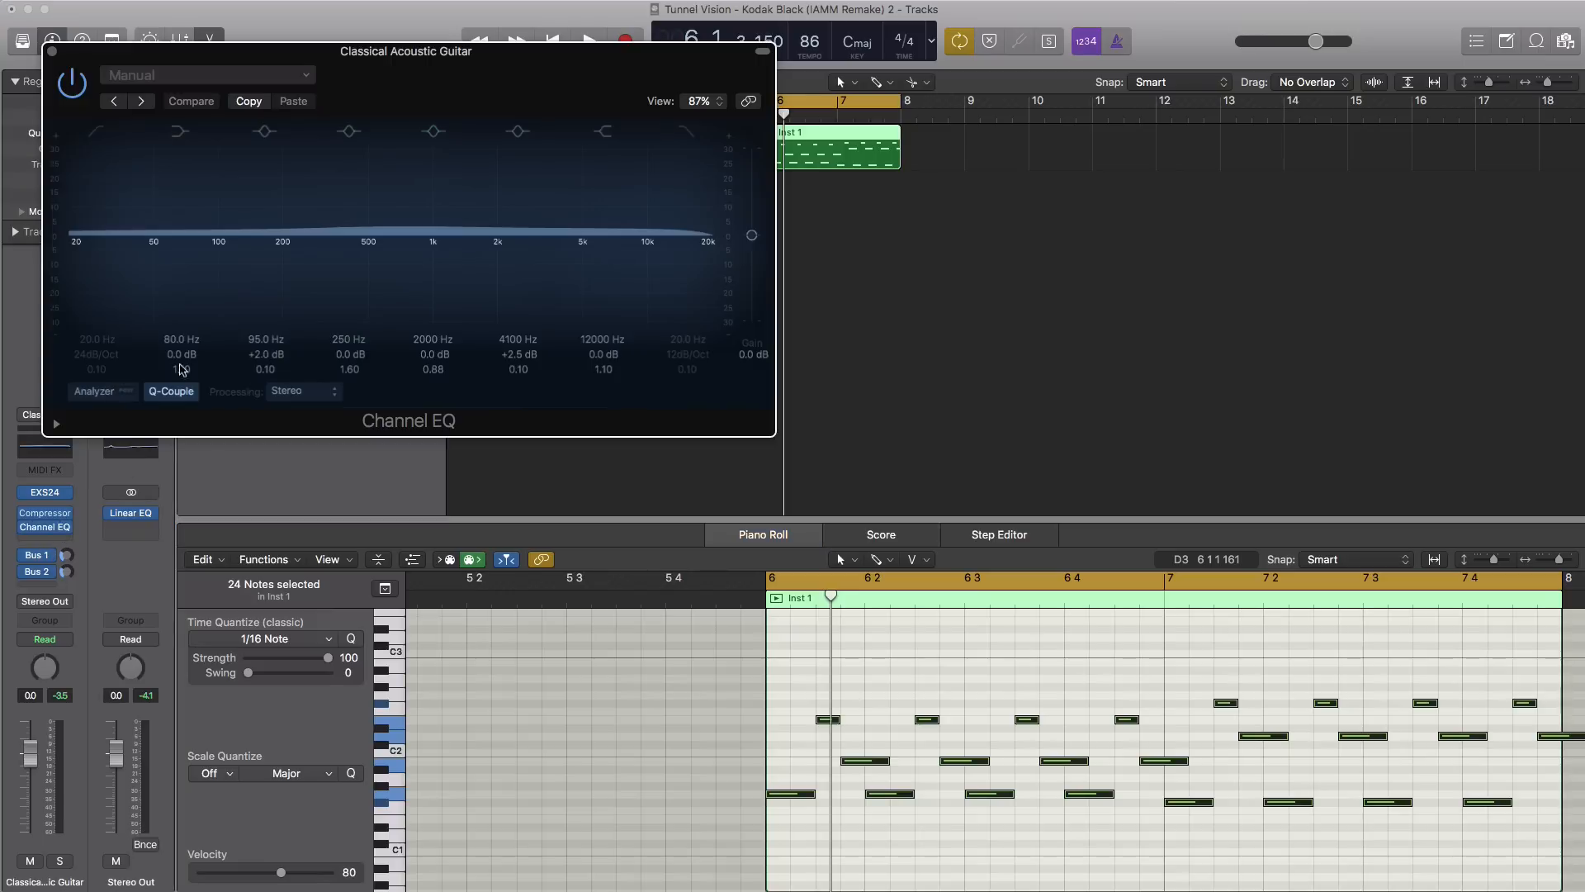
click(306, 79)
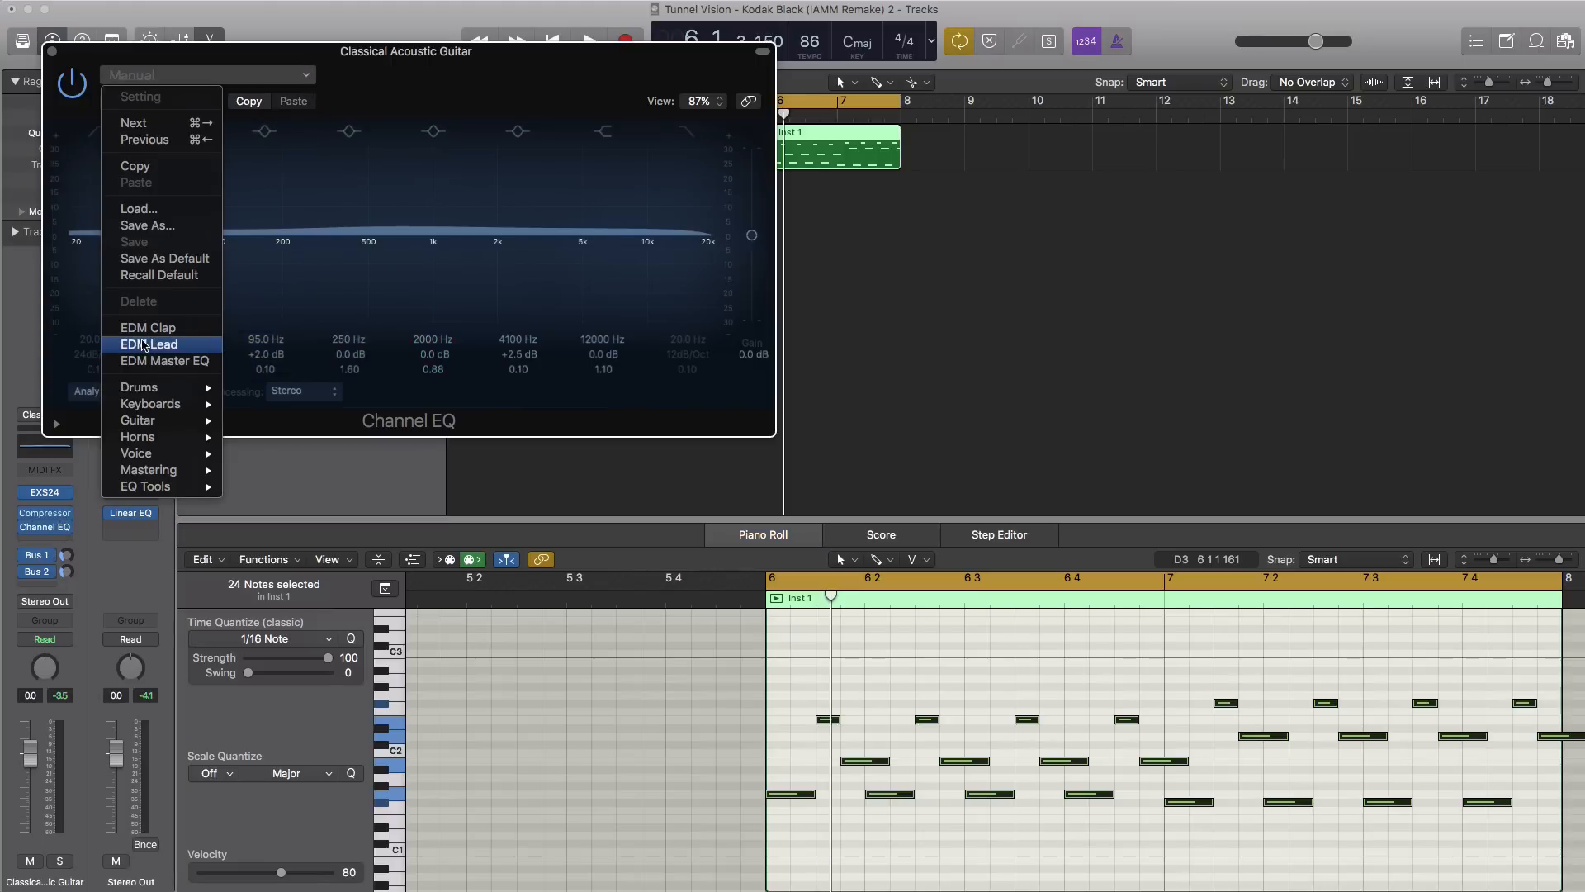
mouse_move(149, 470)
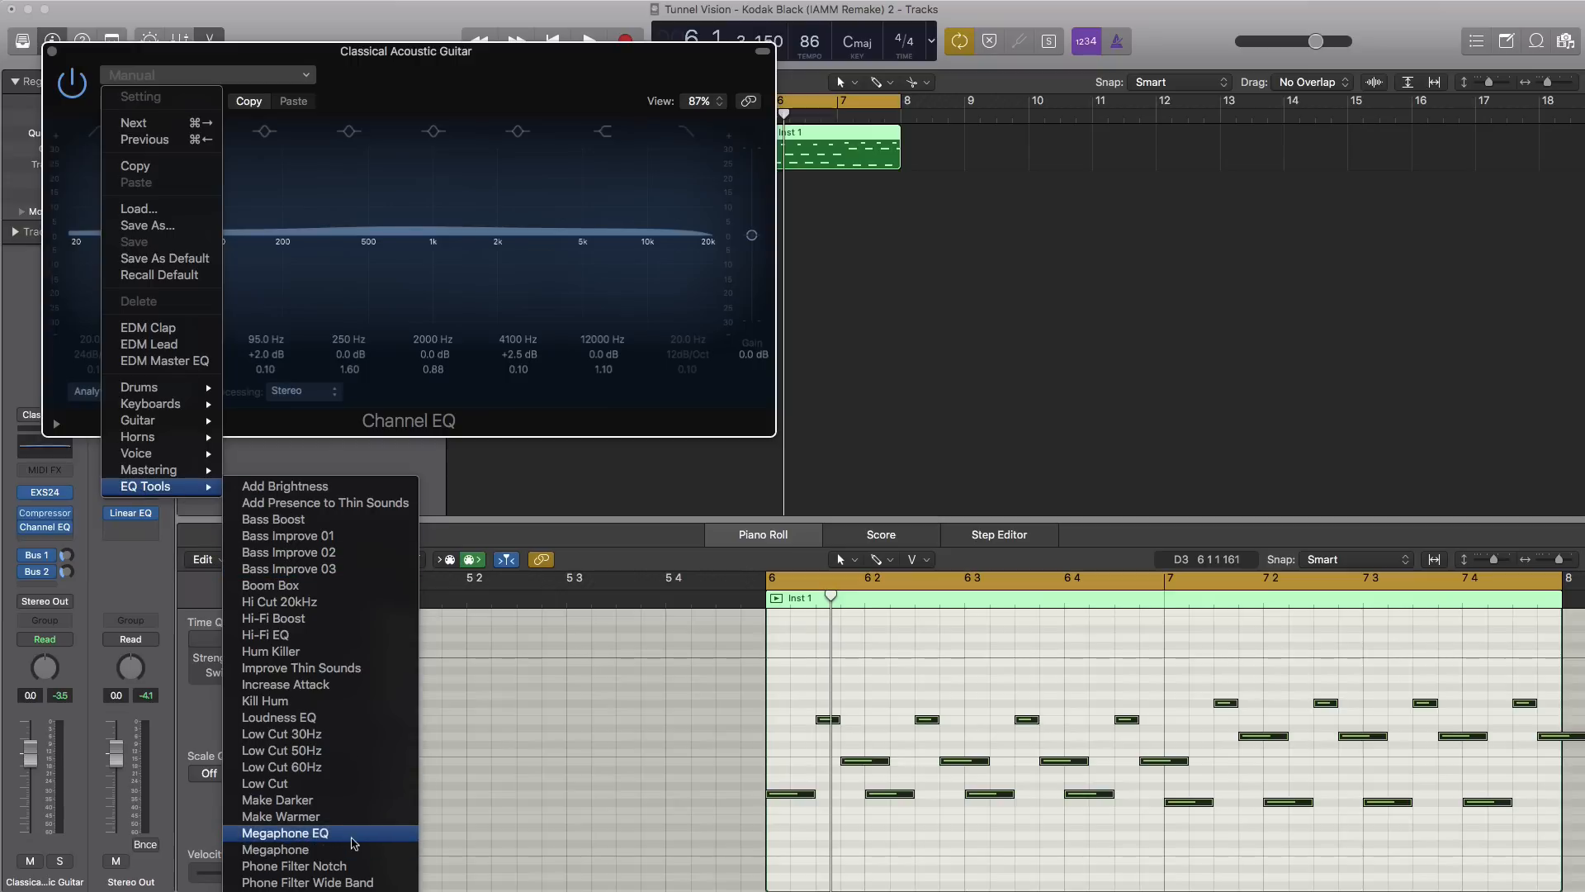
click(357, 837)
key(space)
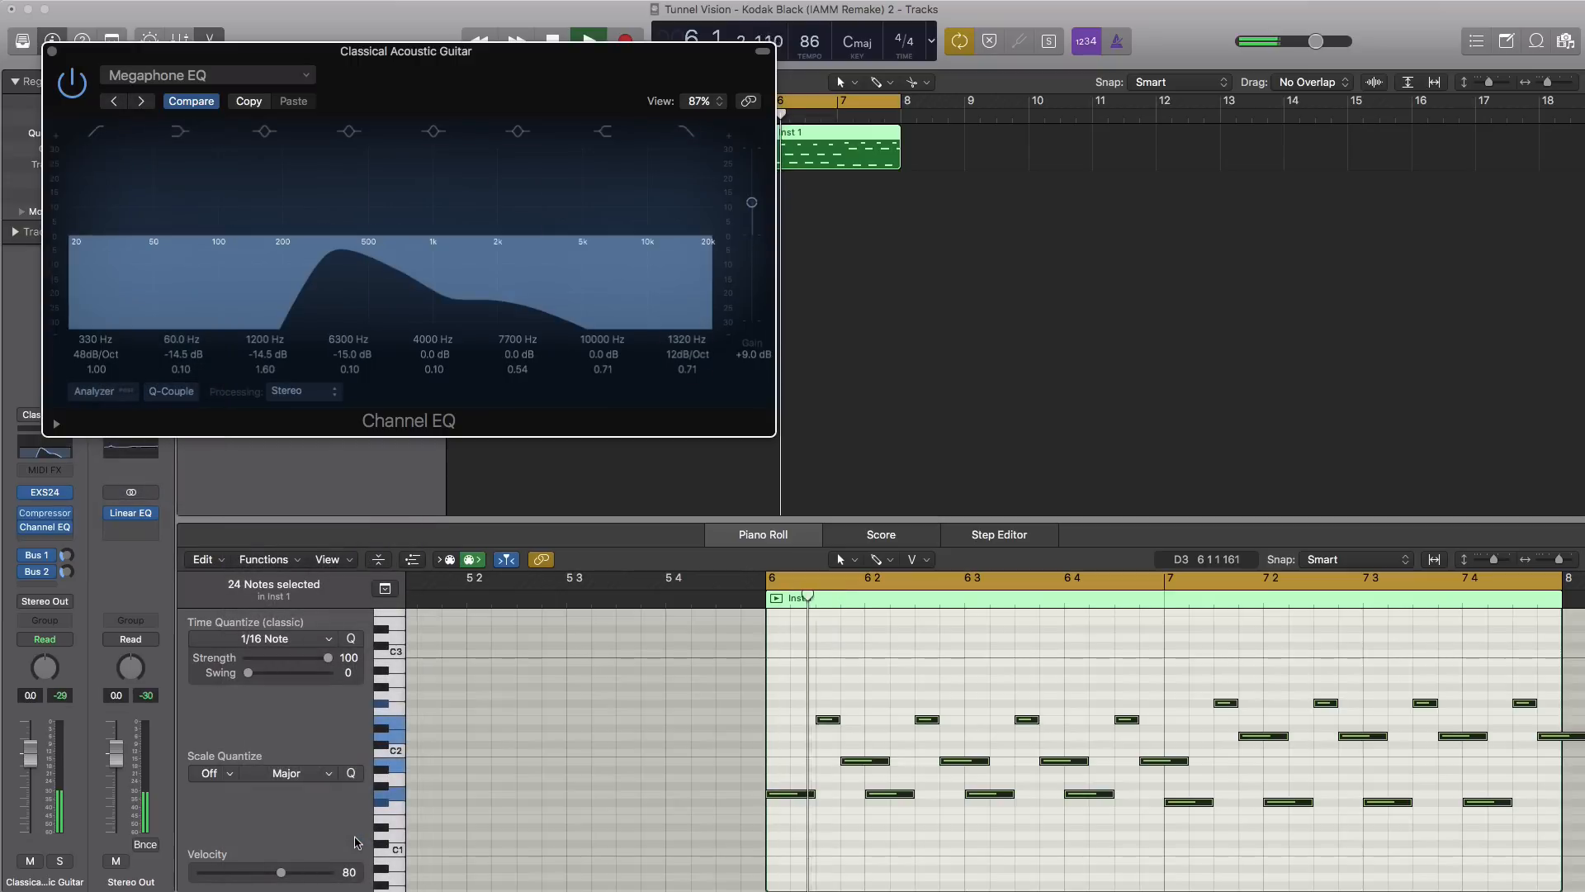
click(138, 102)
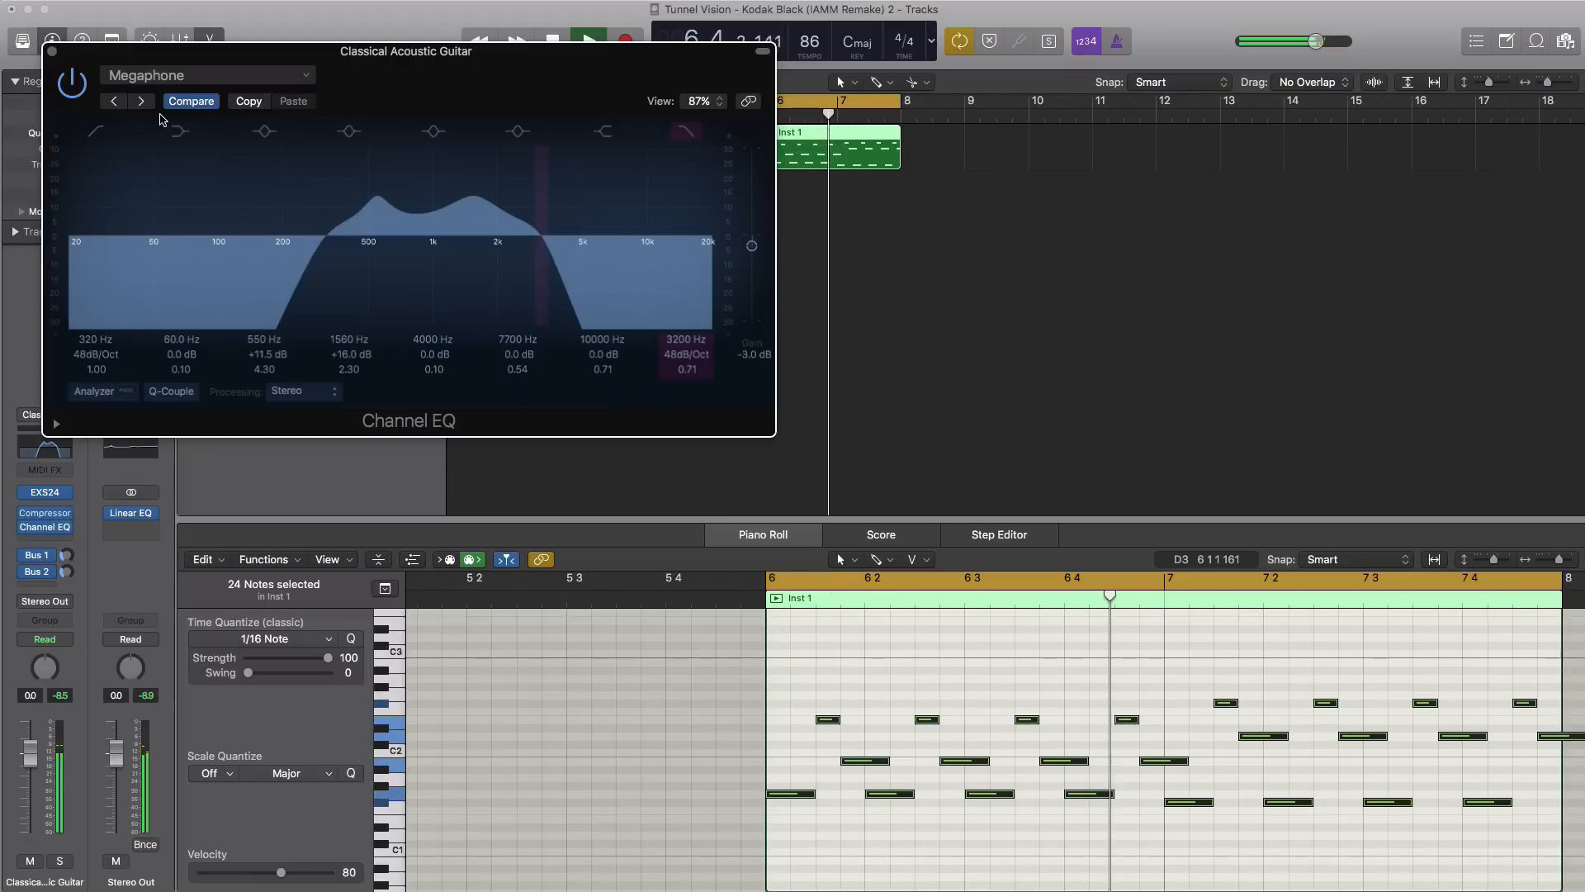
key(space)
- Insert a stereo Overdrive after the Channel EQ on the Classical Acoustic Guitar track
click(45, 528)
click(47, 541)
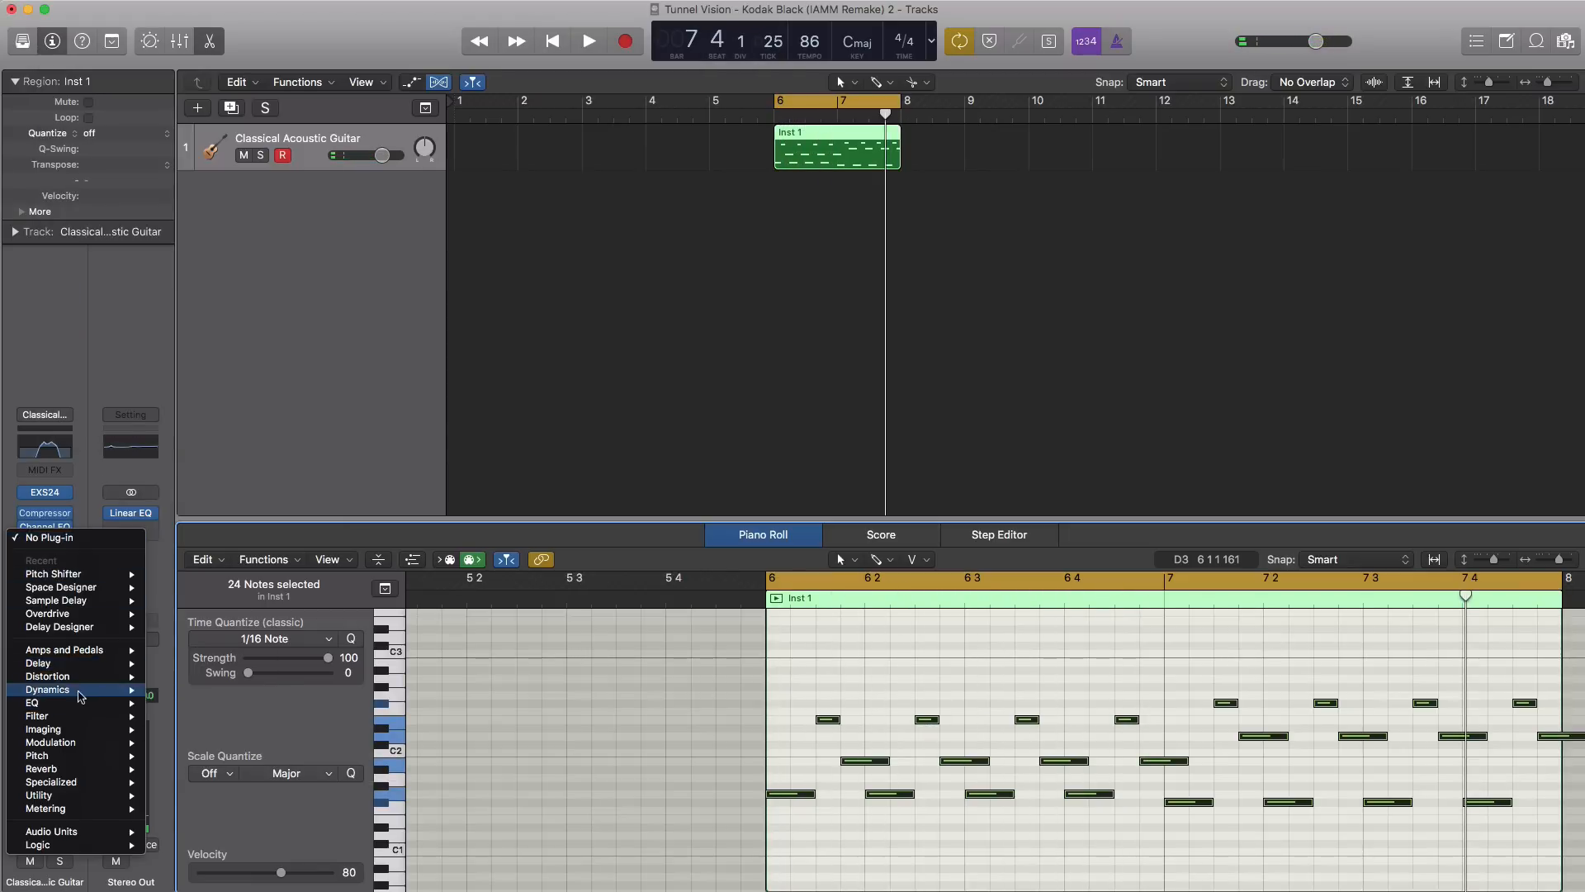
mouse_move(87, 677)
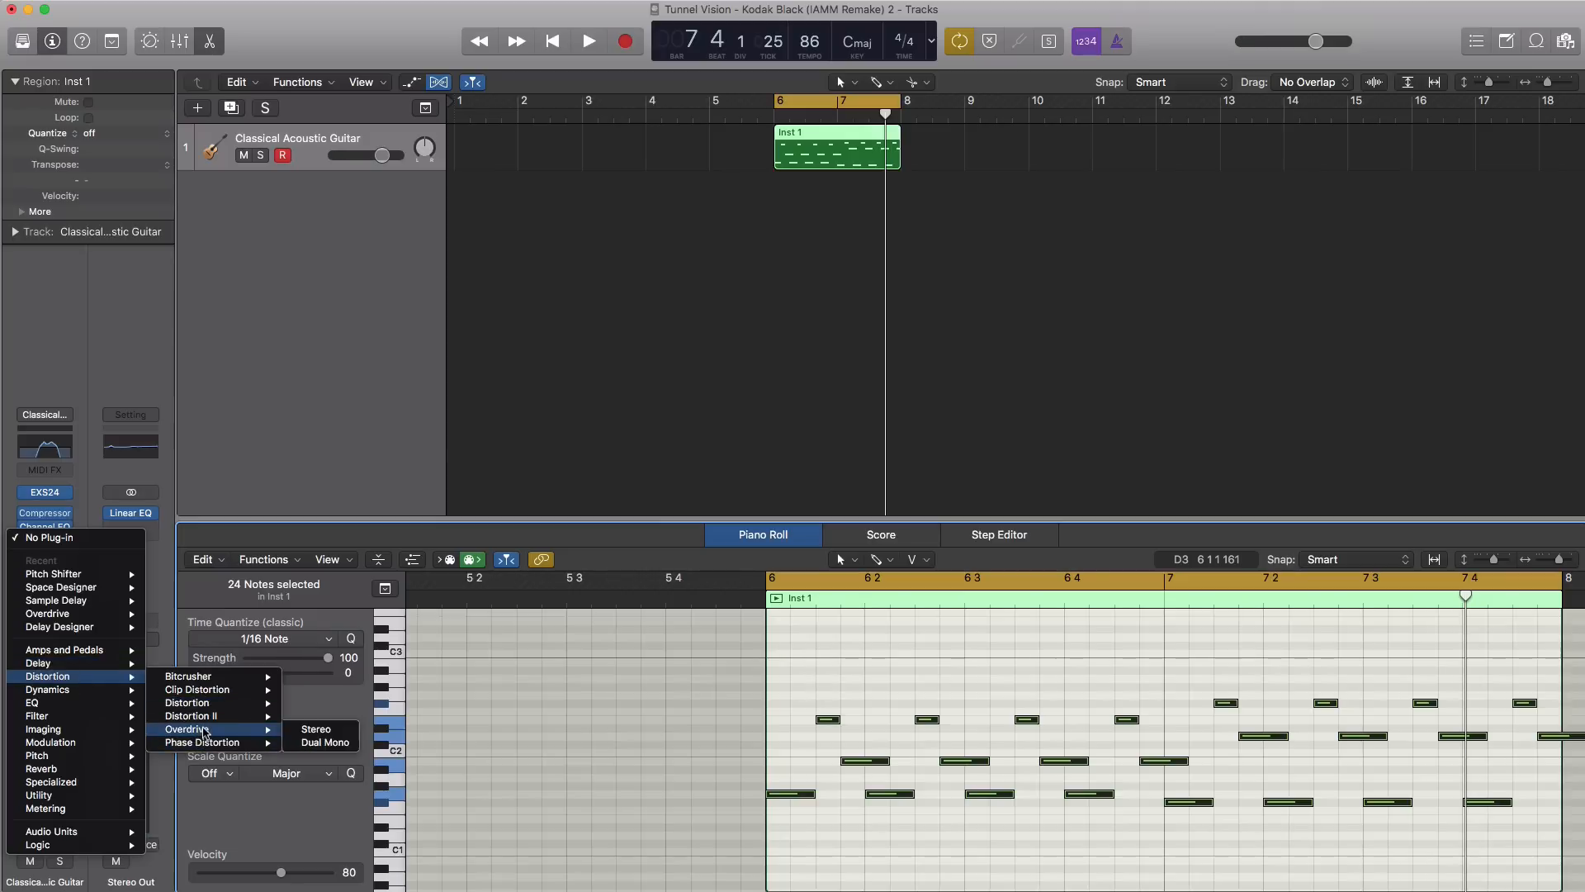
click(316, 729)
- While the loop plays, set the Overdrive's tone to 20000 Hz and drive to 2 dB, and lower the guitar's volume to -3.6 dB
key(space)
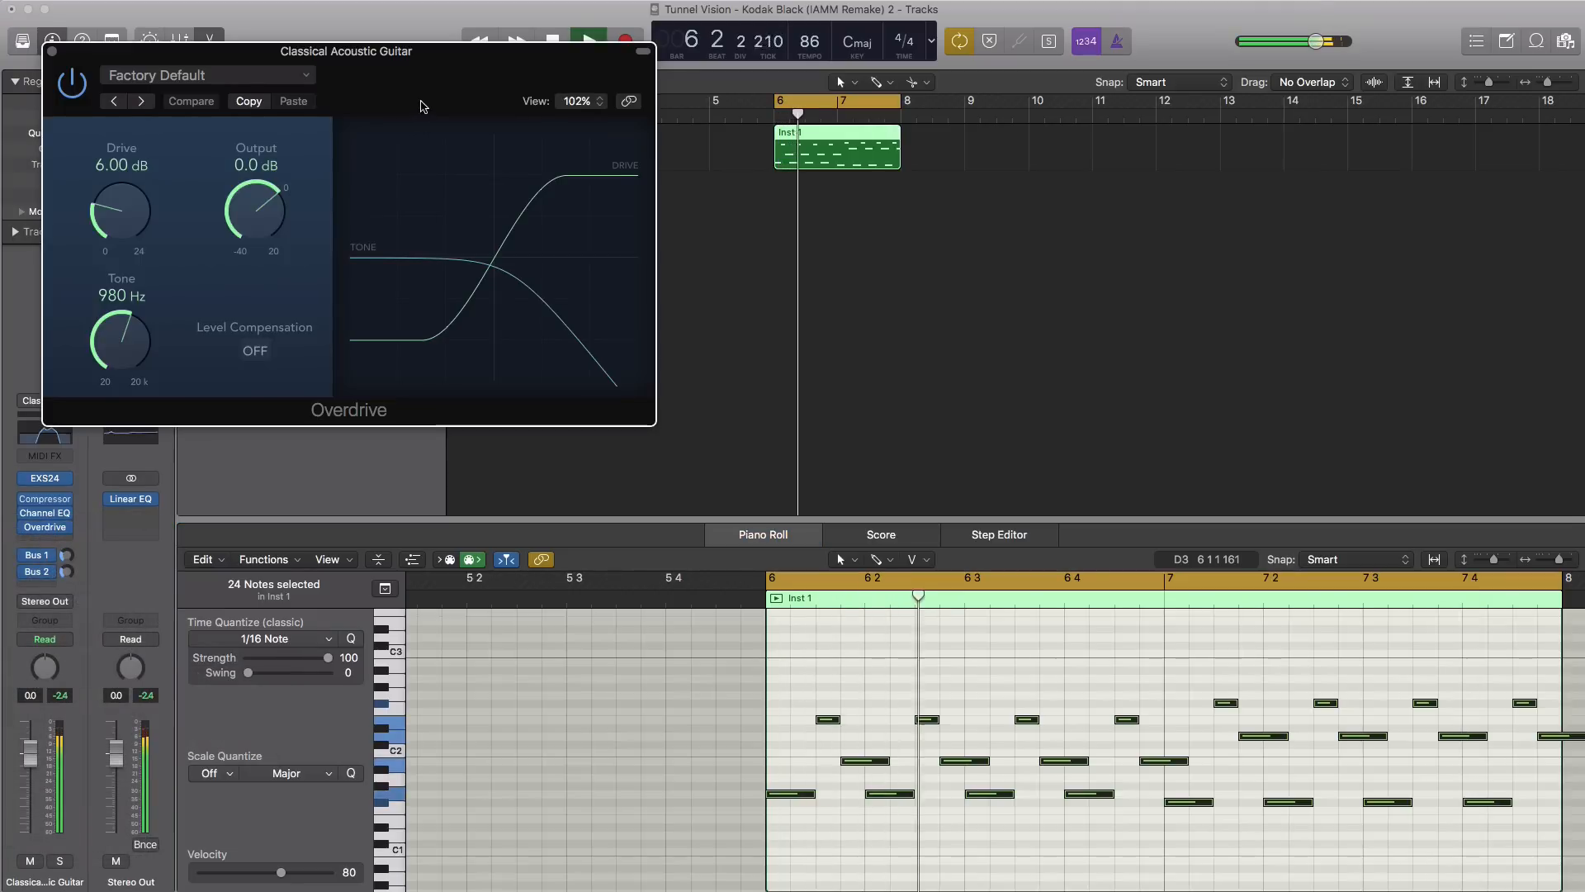
drag(420, 106, 696, 257)
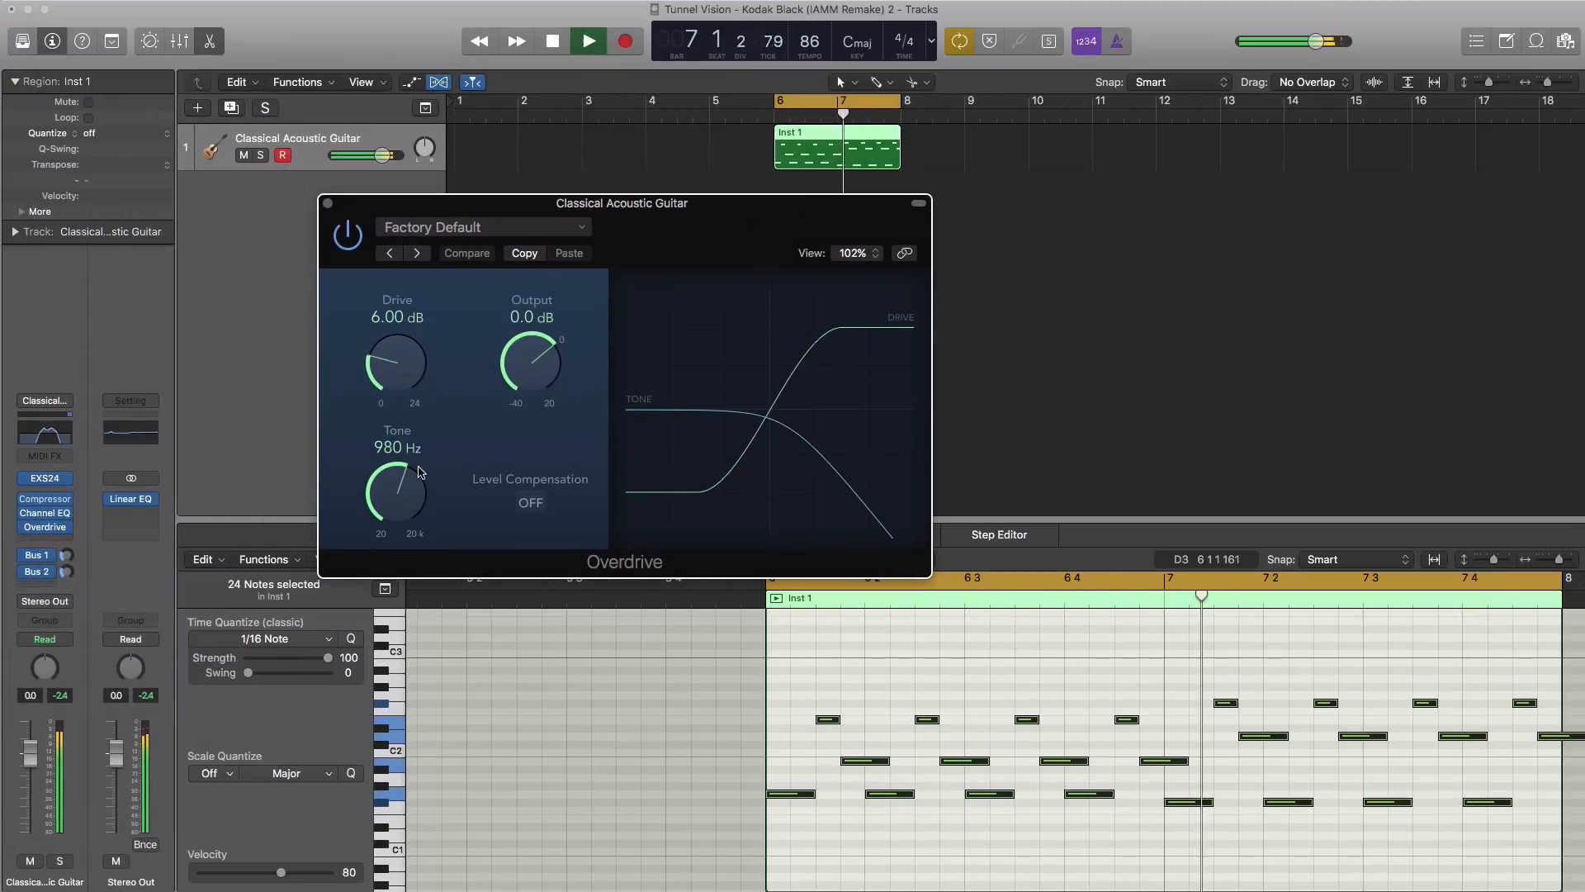
drag(404, 483, 378, 409)
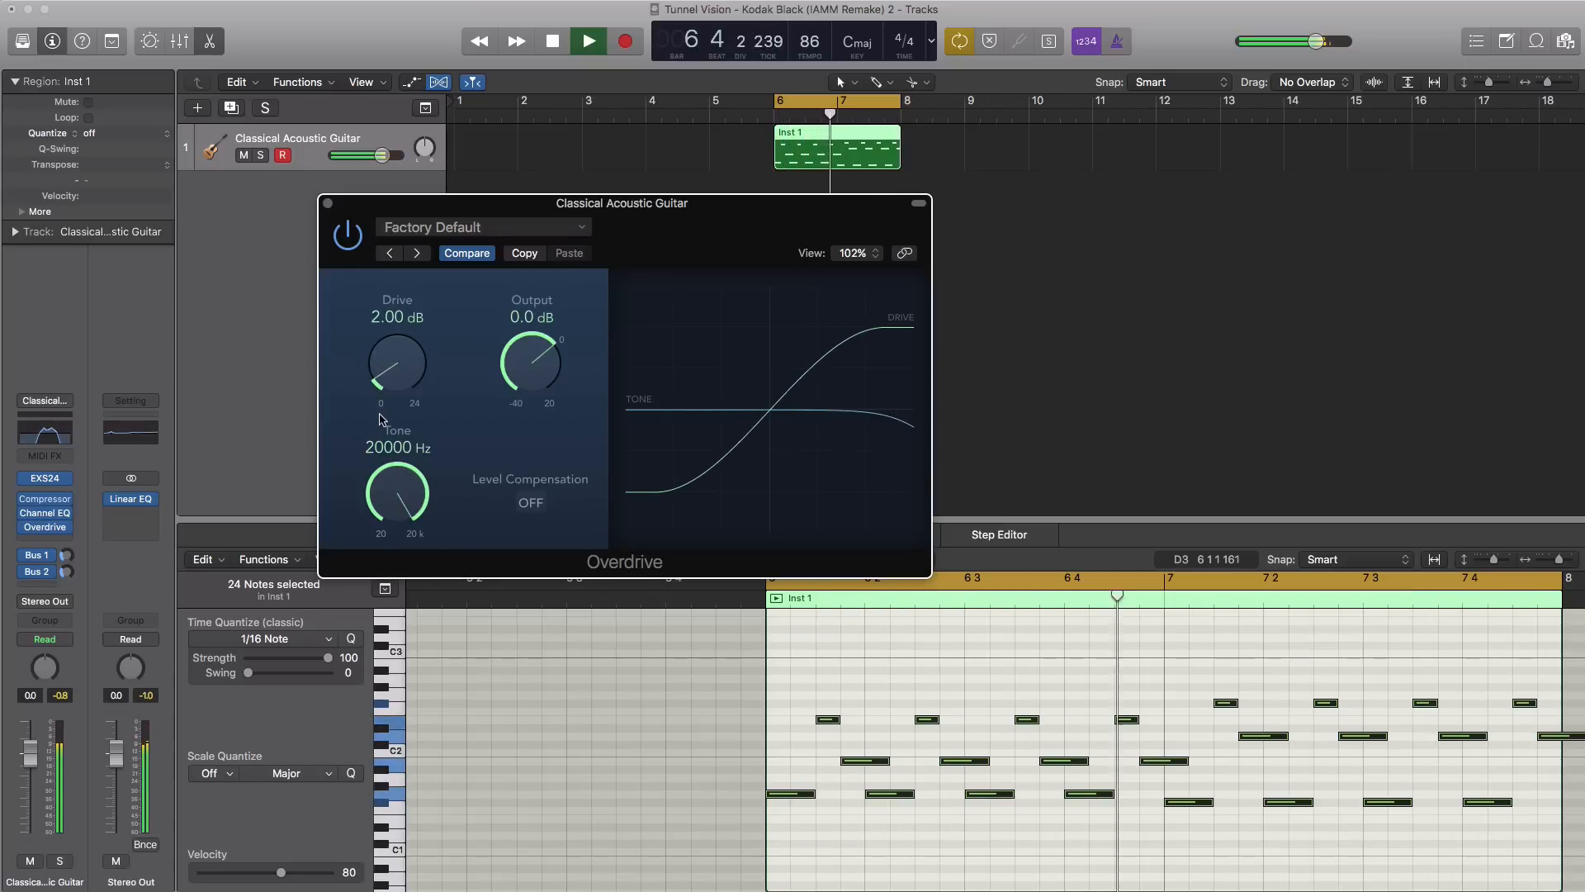
click(328, 204)
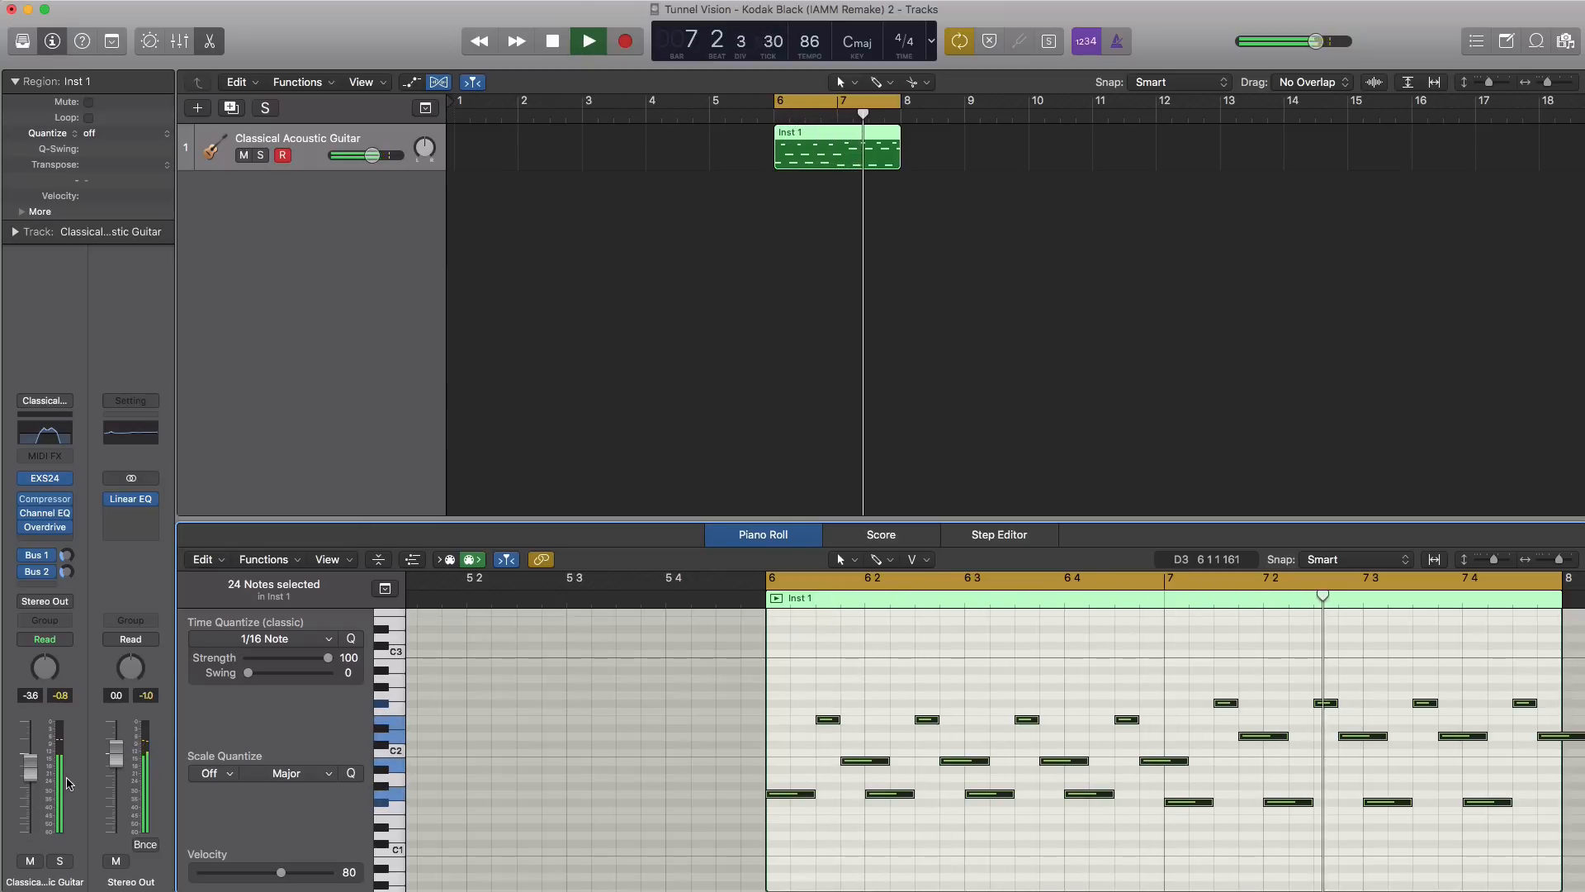
key(space)
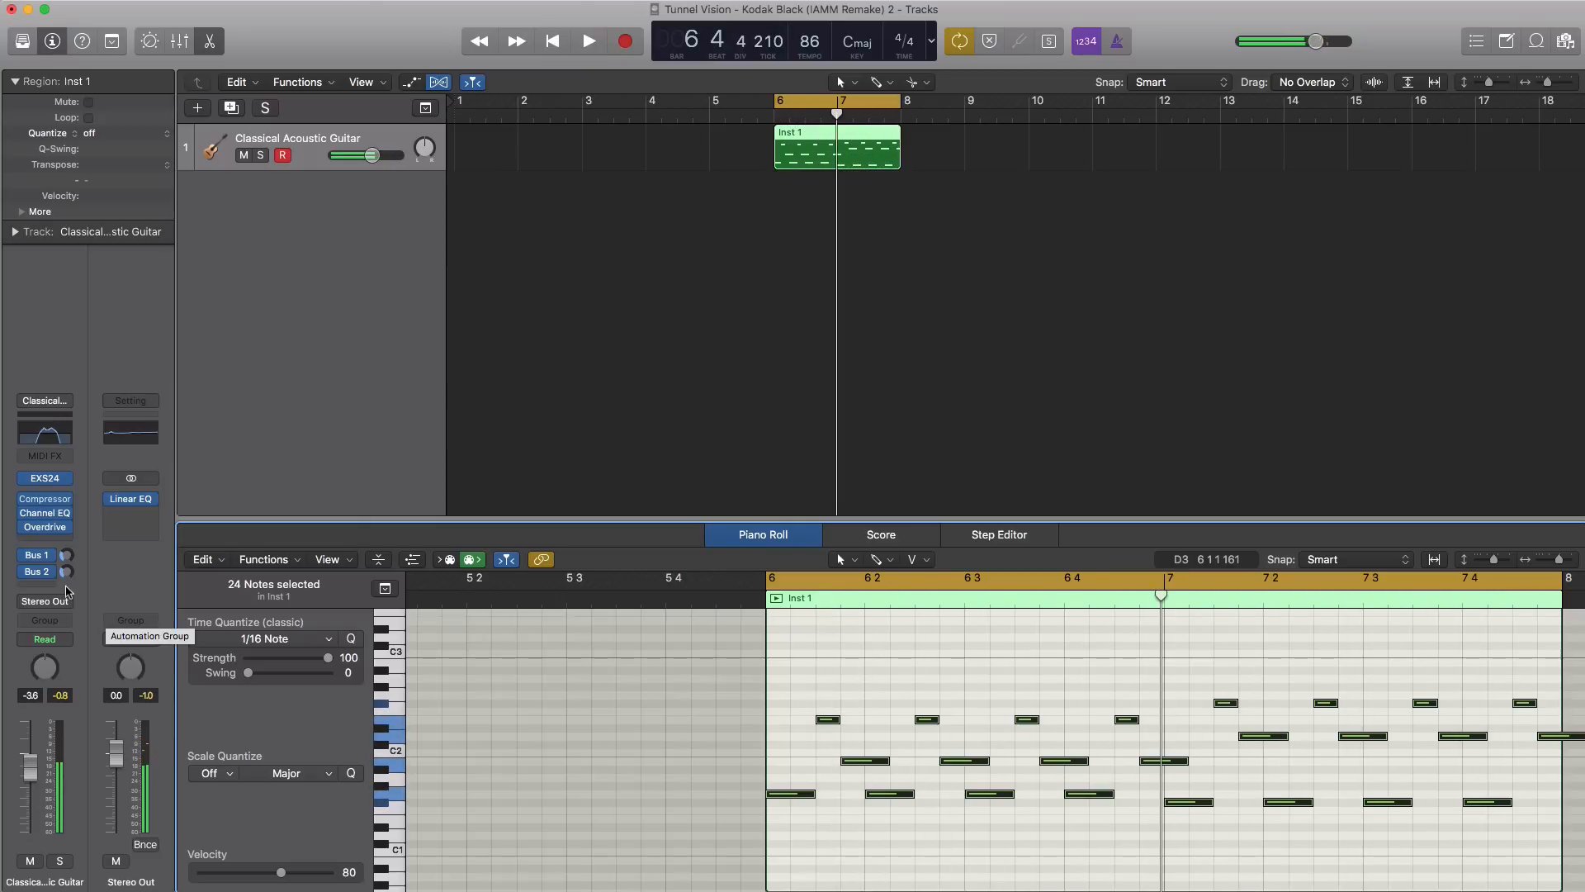
- Raise the guitar's Bus 2 reverb send to about -0.9 dB and listen to the loop
drag(67, 572, 67, 552)
key(space)
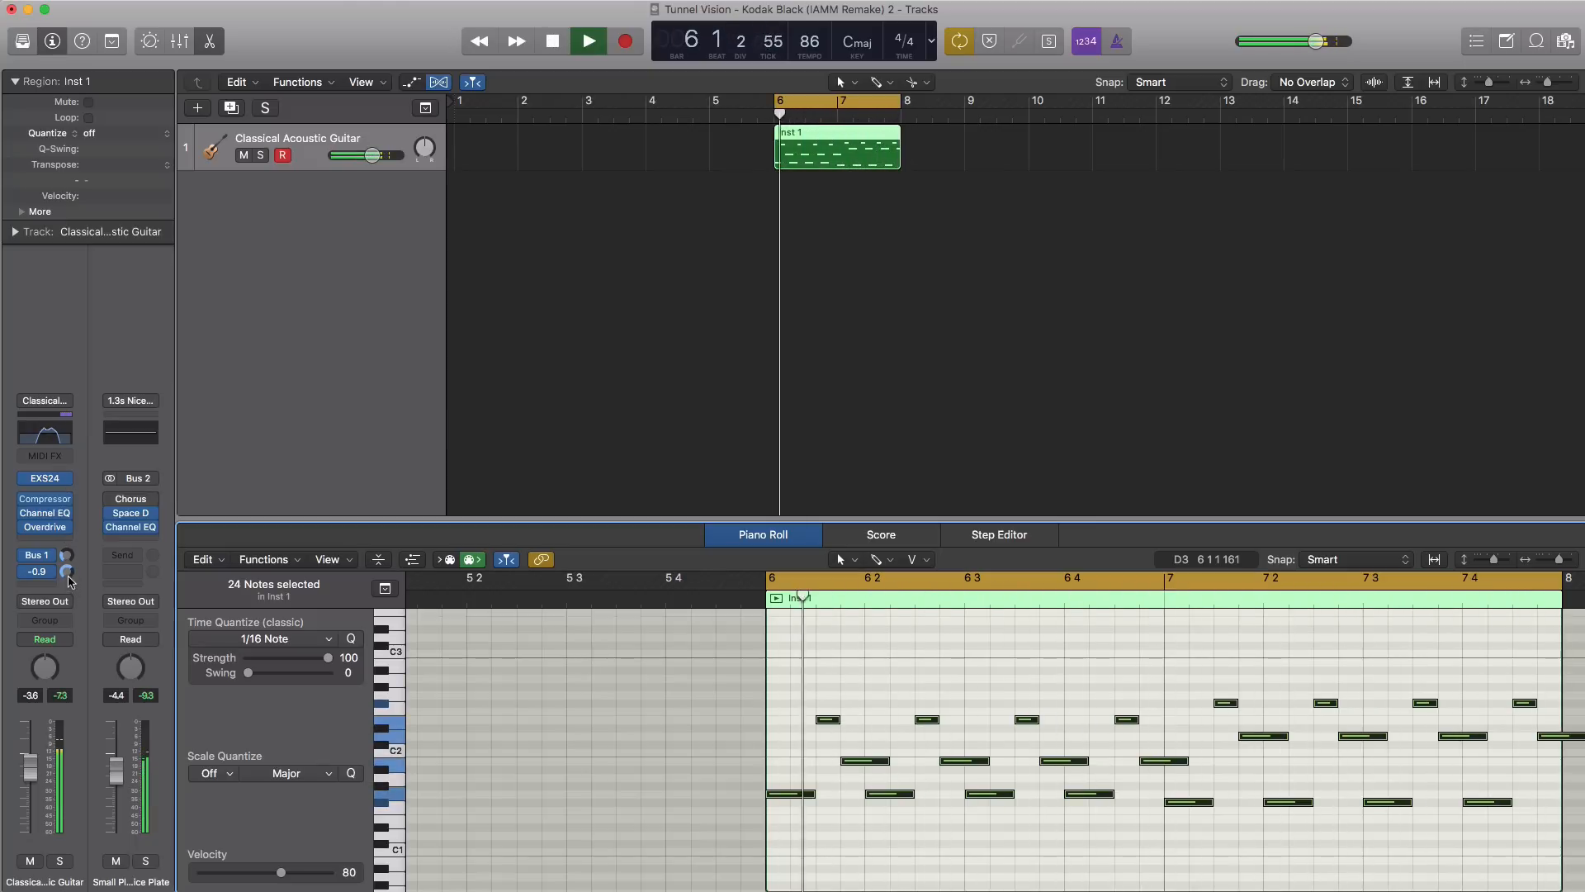
key(space)
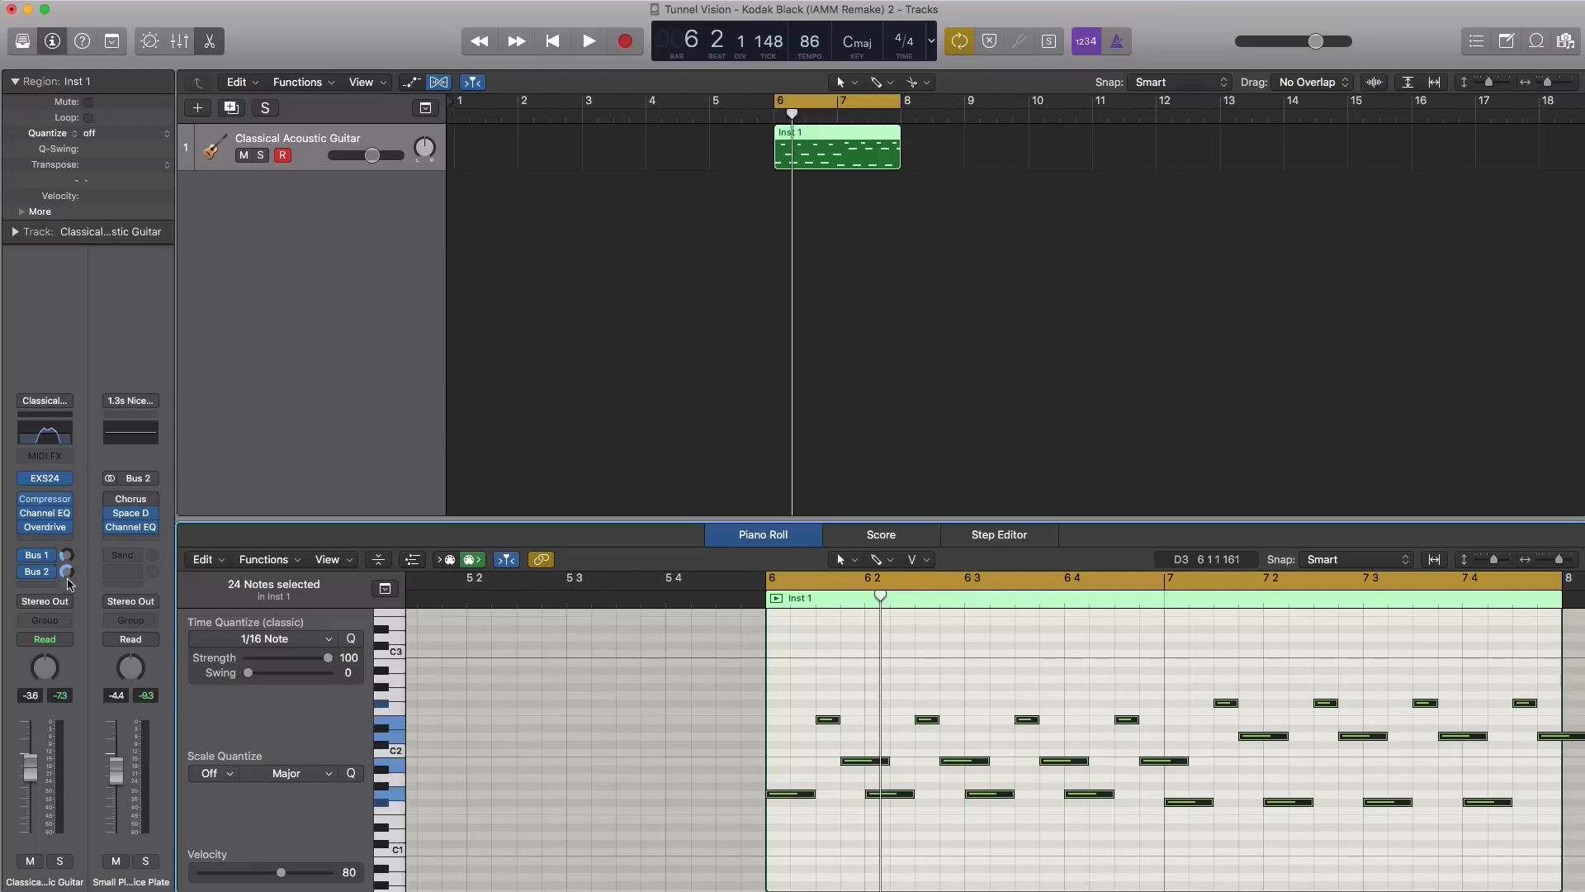
- Pan the guitar track to about +40 while listening to the loop
click(323, 186)
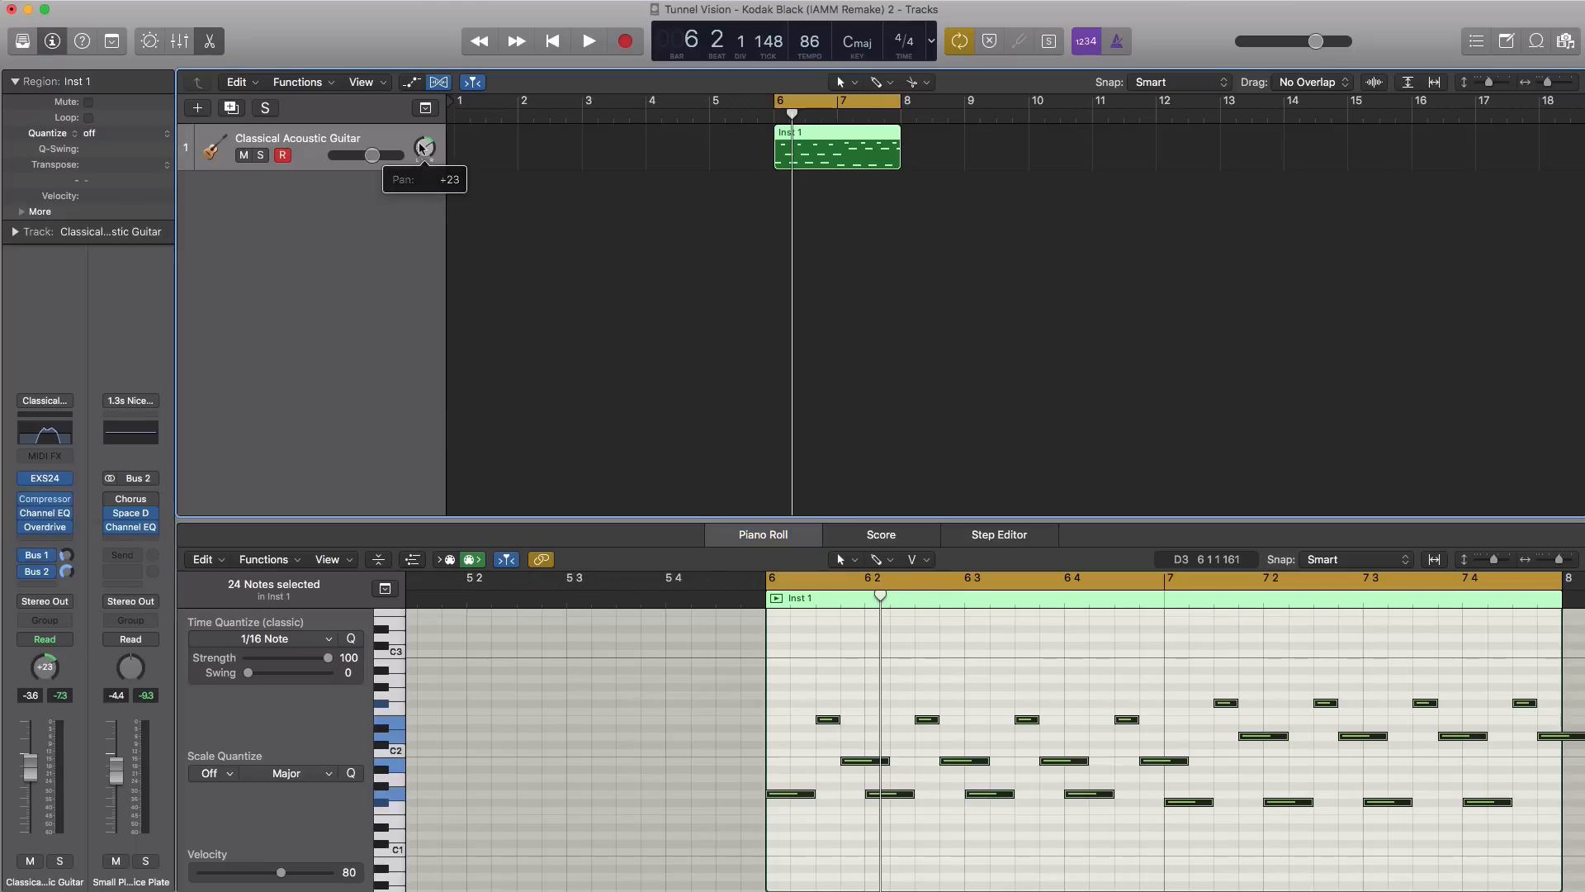
key(space)
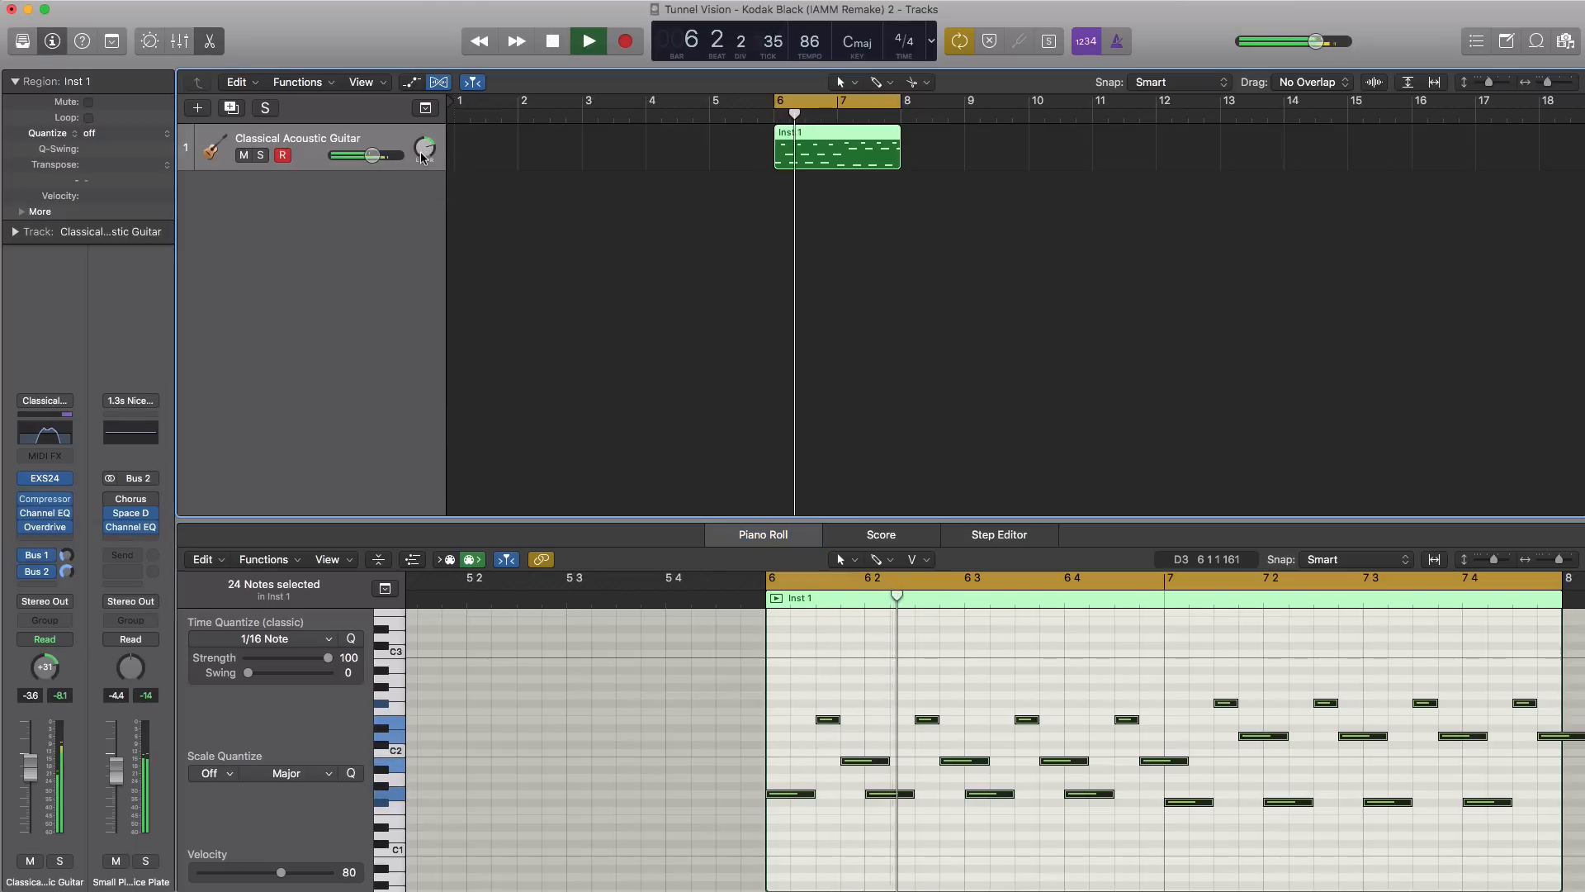
drag(421, 157, 421, 150)
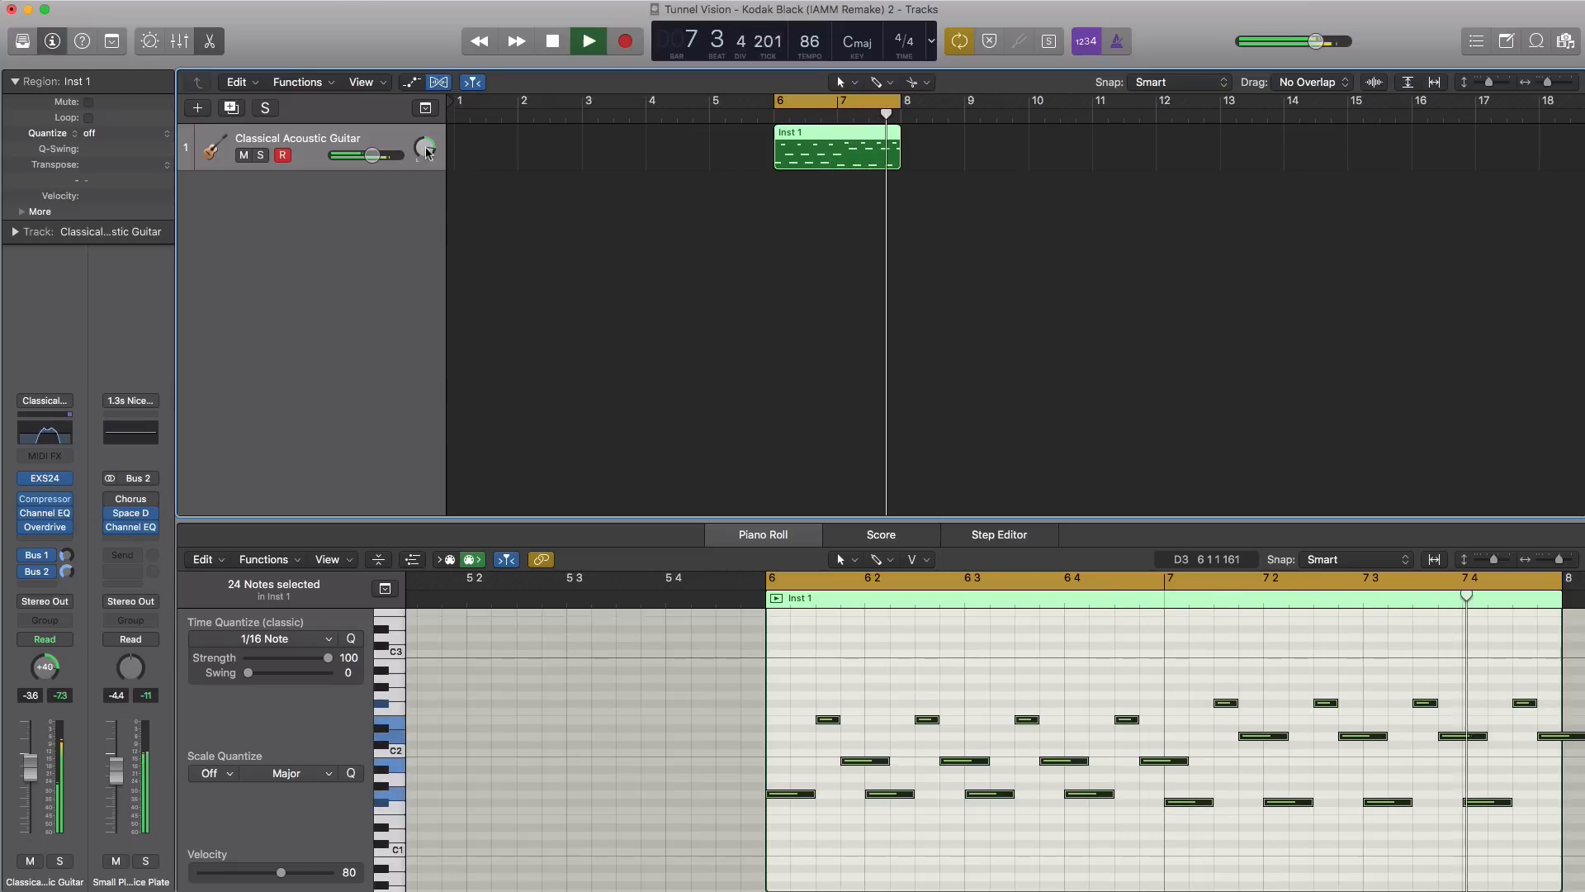
key(space)
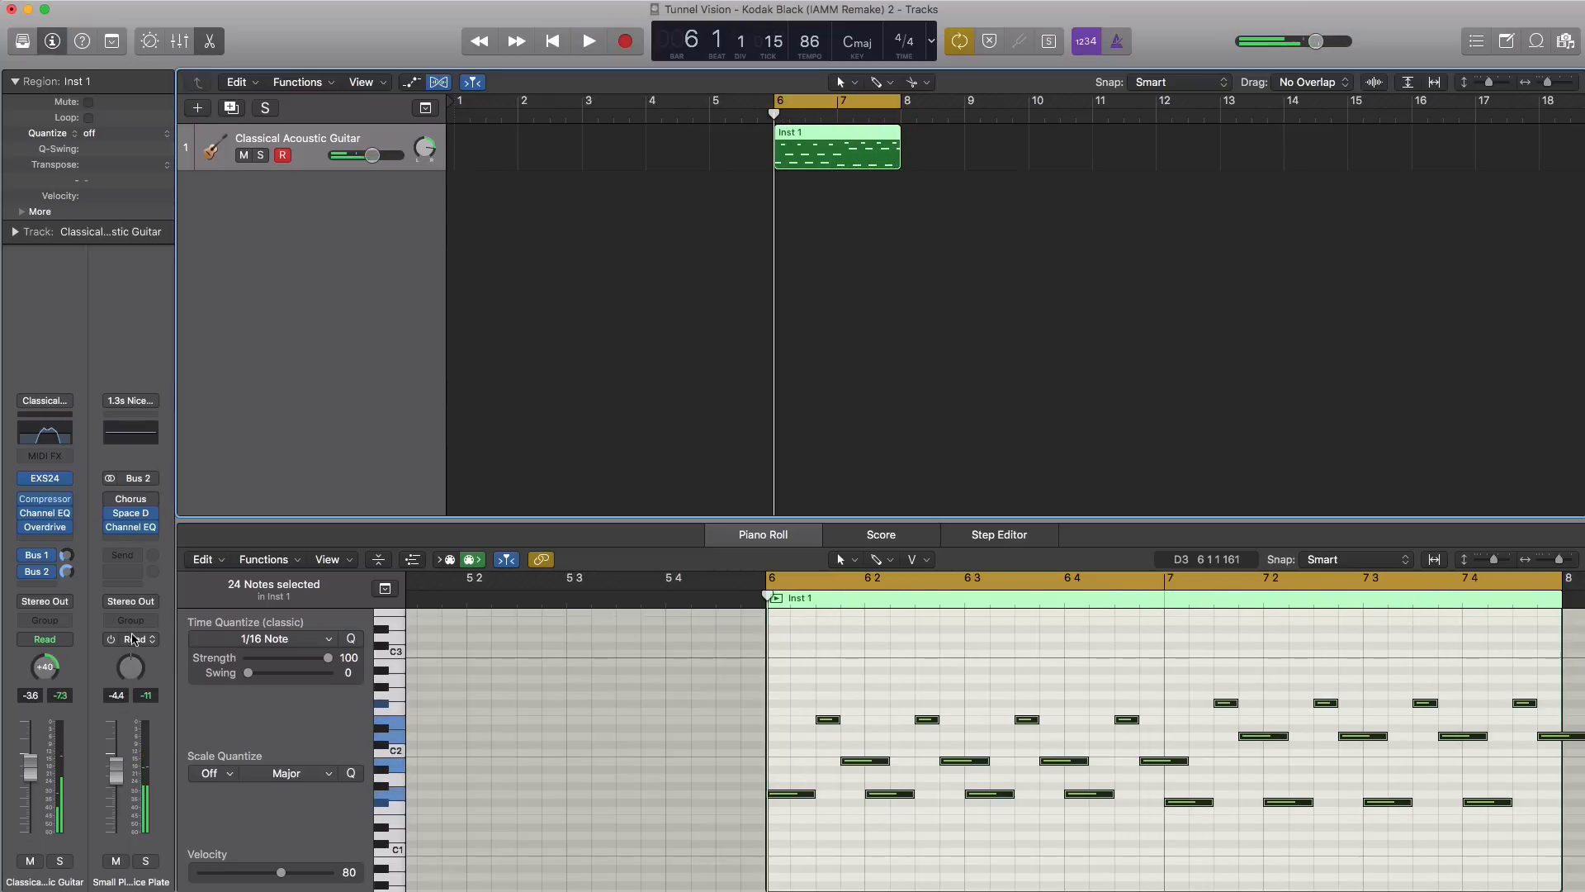
- Duplicate the Classical Acoustic Guitar track and copy its bar 6 region onto the new track
click(231, 108)
click(829, 262)
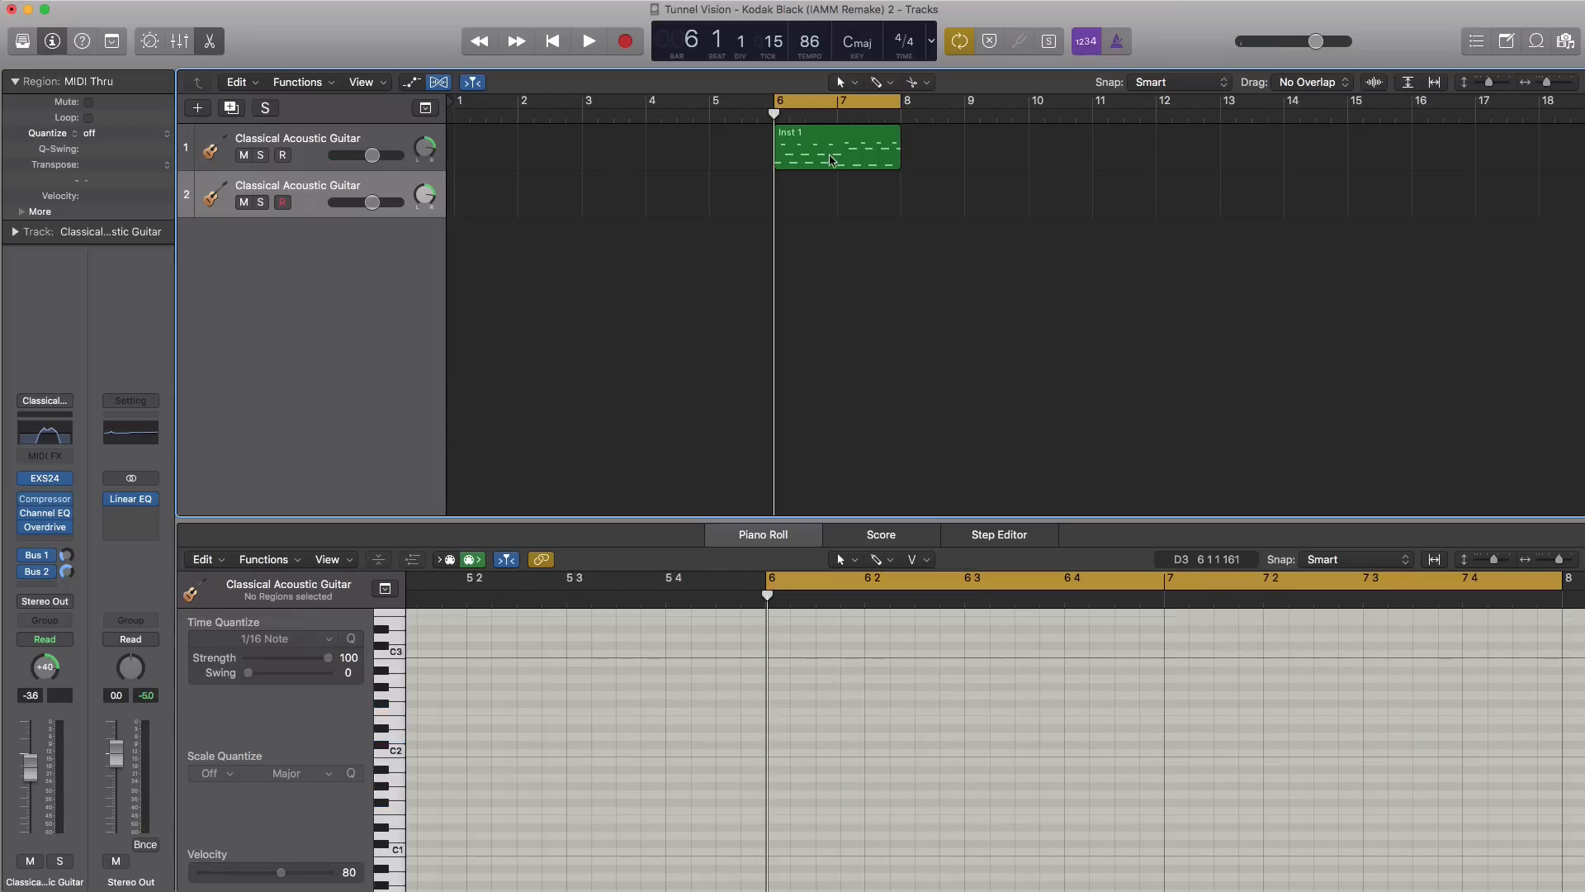
drag(830, 159, 830, 207)
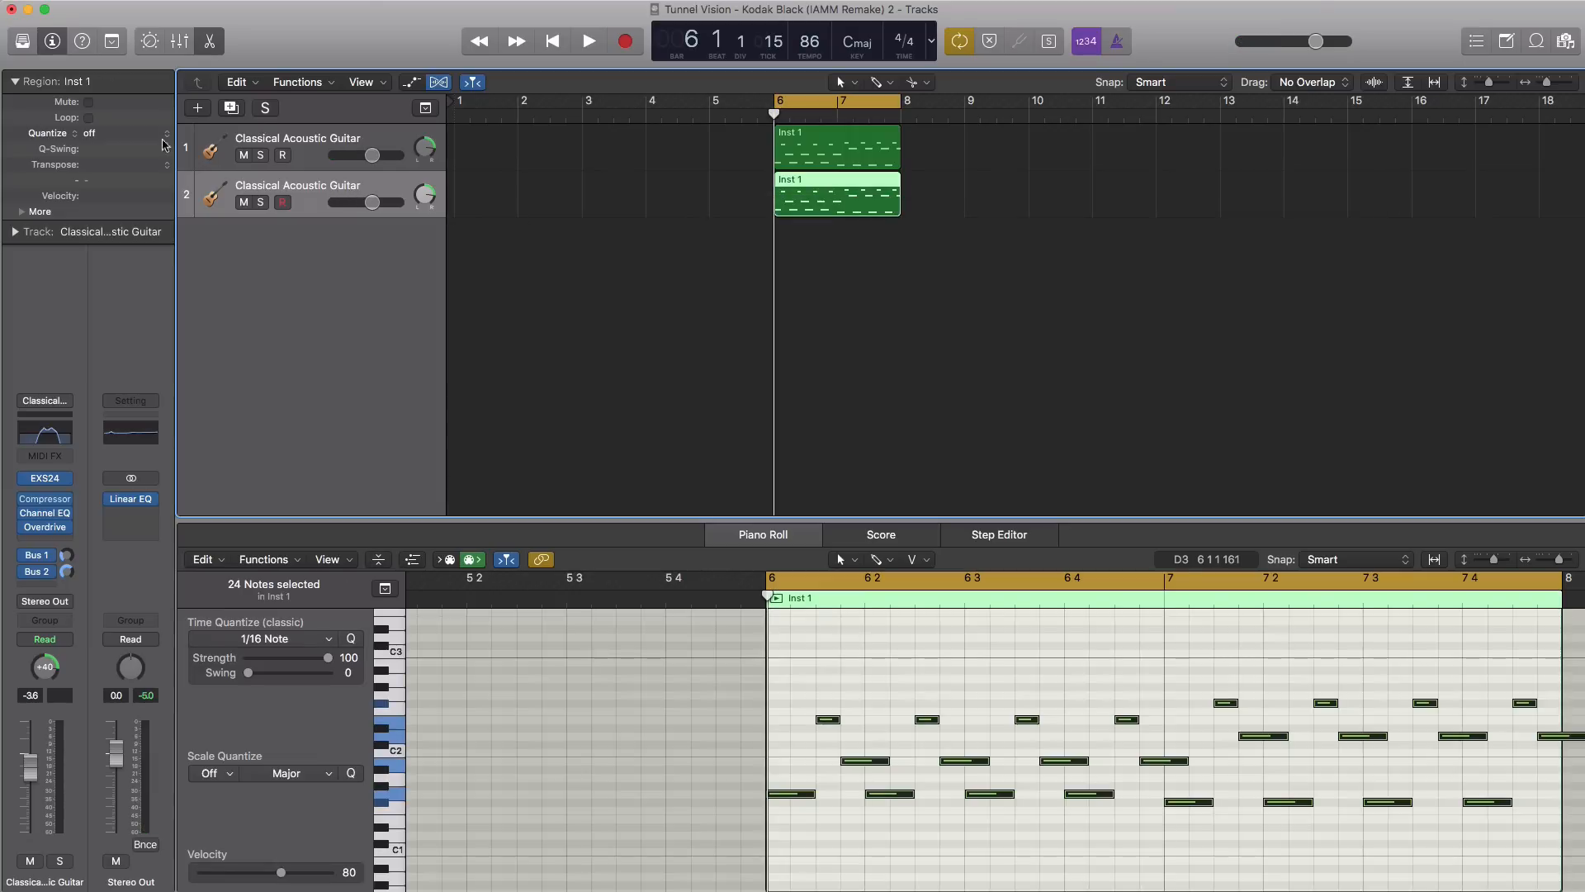
- Load the Acoustic Guitar Harmonics patch on the second guitar track and lower its volume to about -13 dB during playback
click(24, 41)
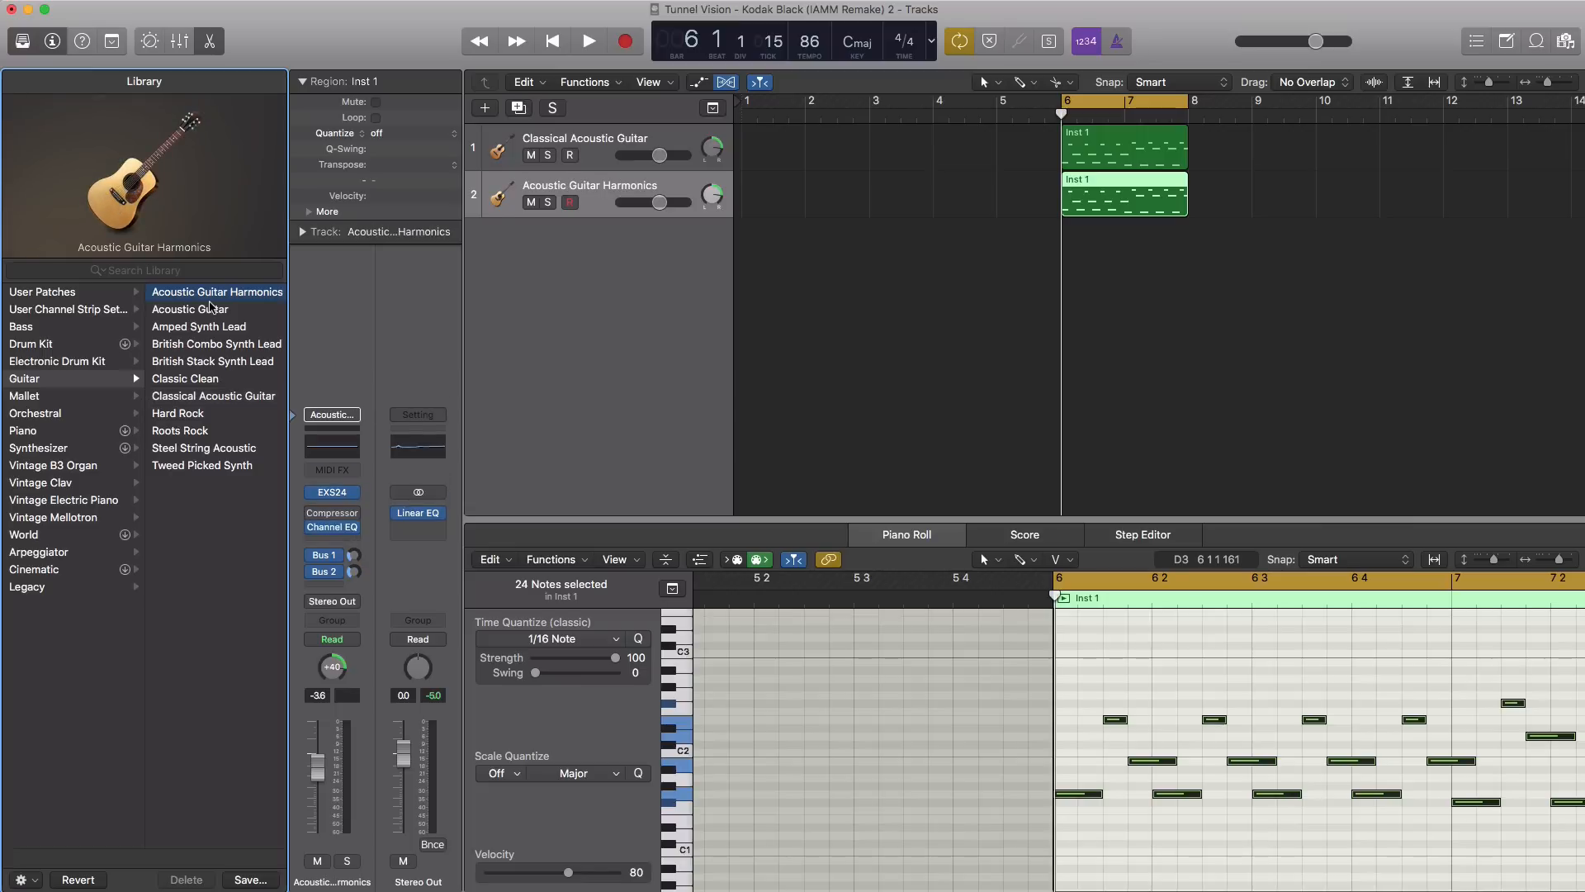
key(space)
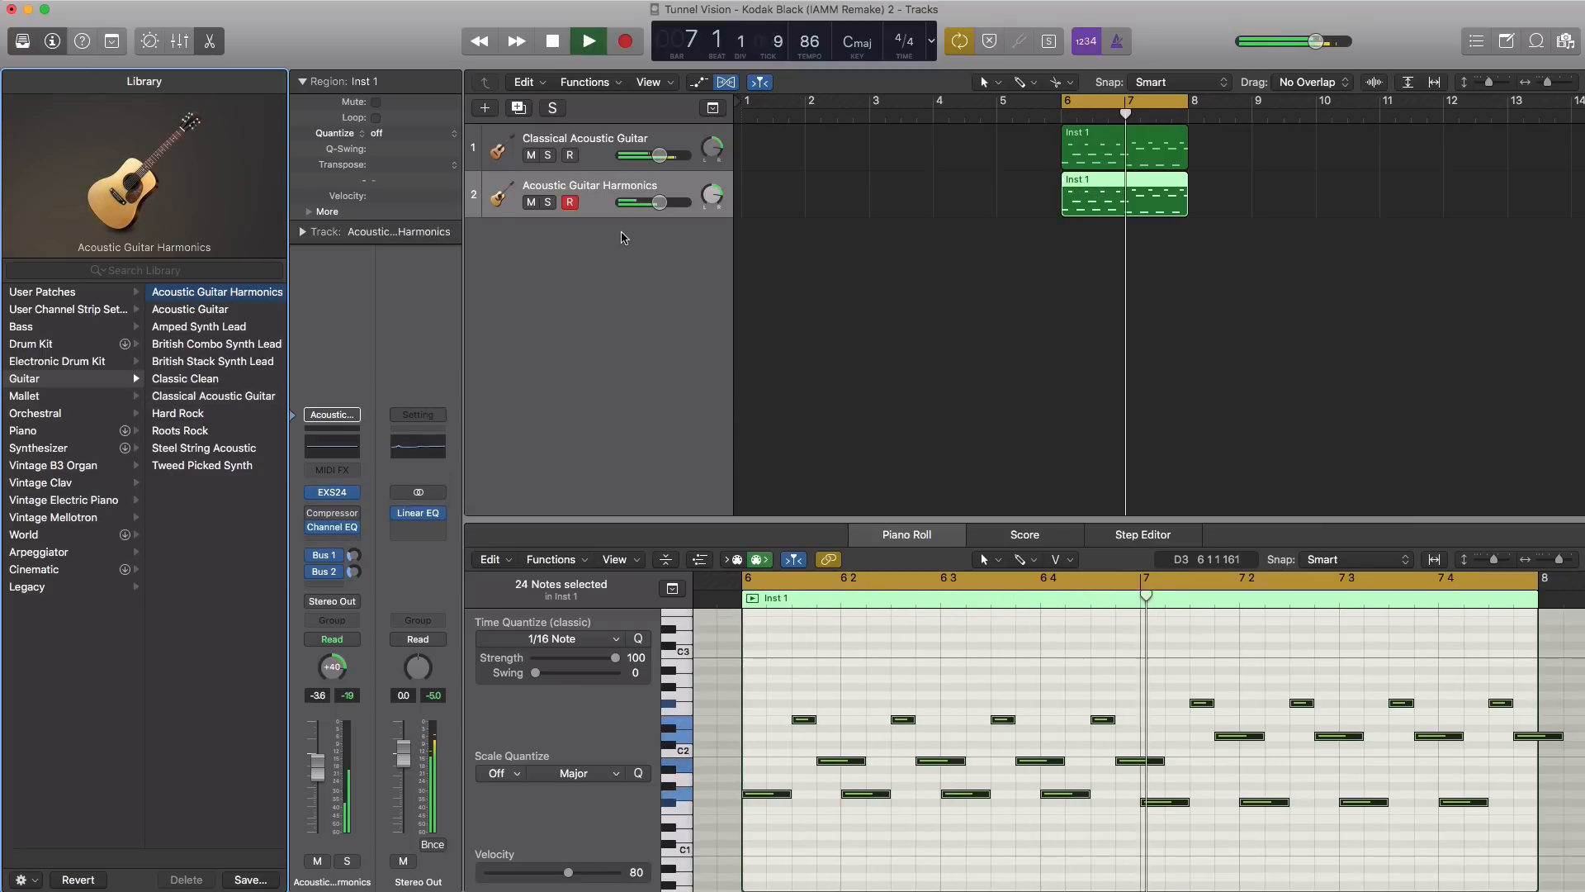
drag(659, 202, 641, 202)
key(space)
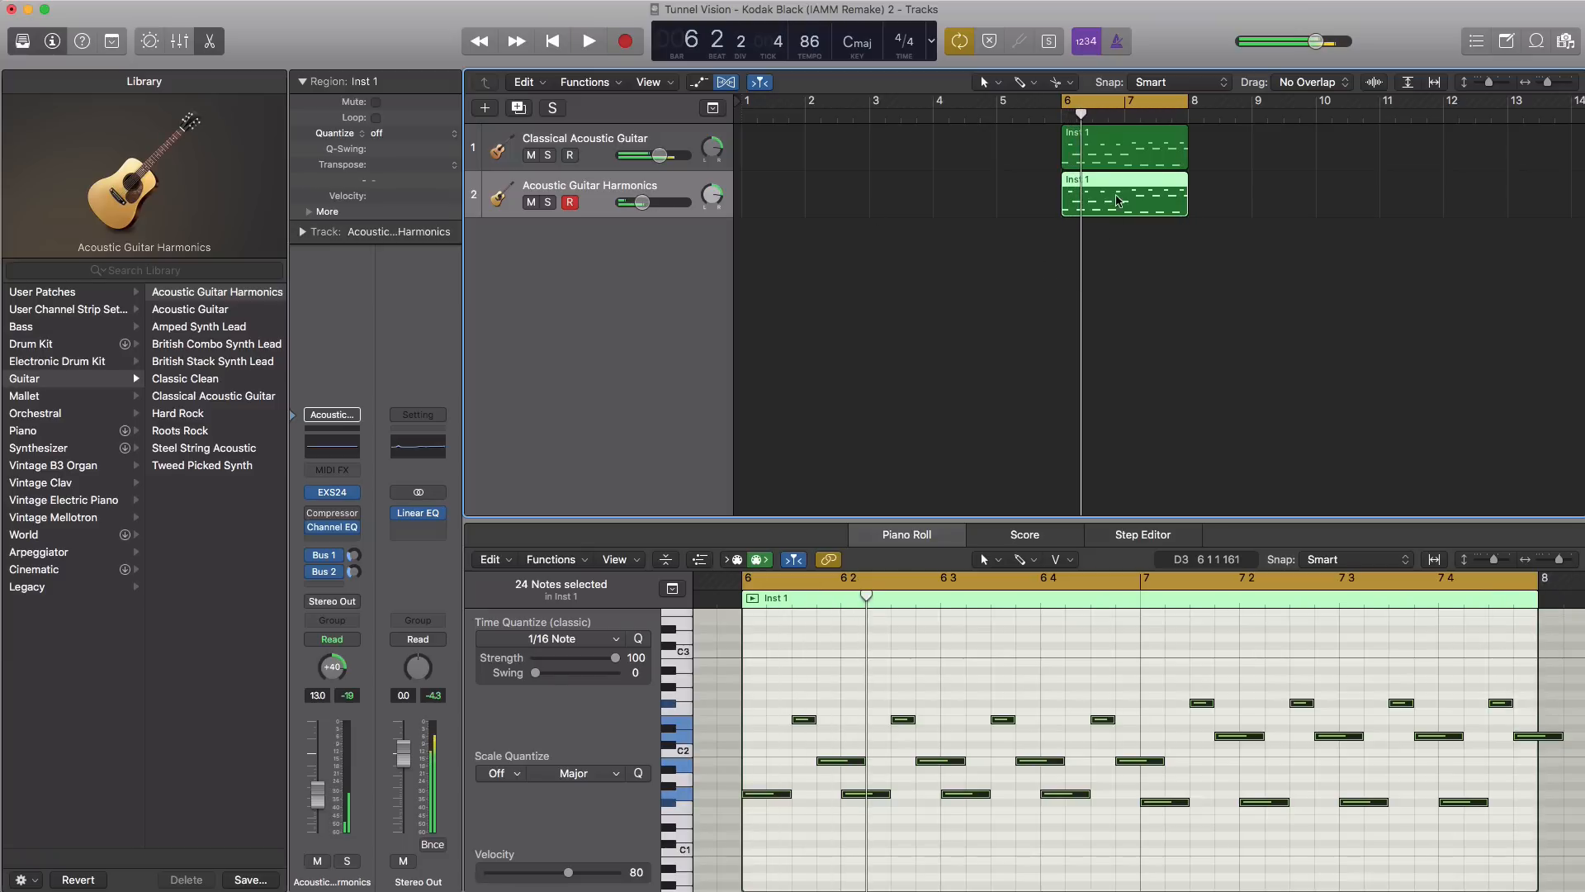
- Transpose all notes in the Acoustic Guitar Harmonics region up one octave and play the loop
click(1028, 651)
key(super+a)
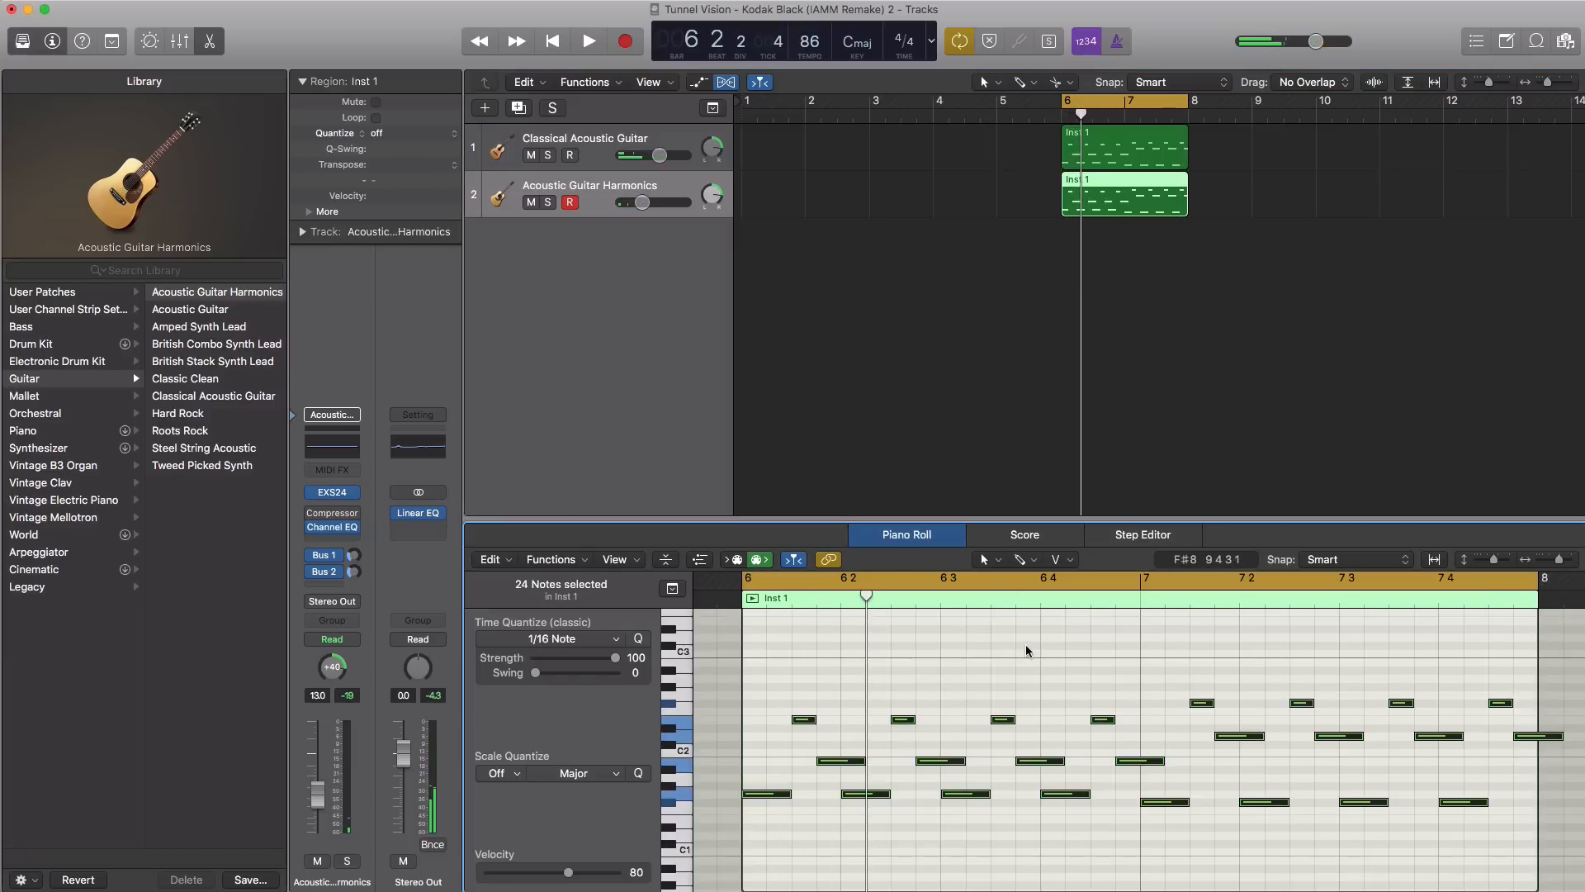
key(alt+shift+Up)
key(space)
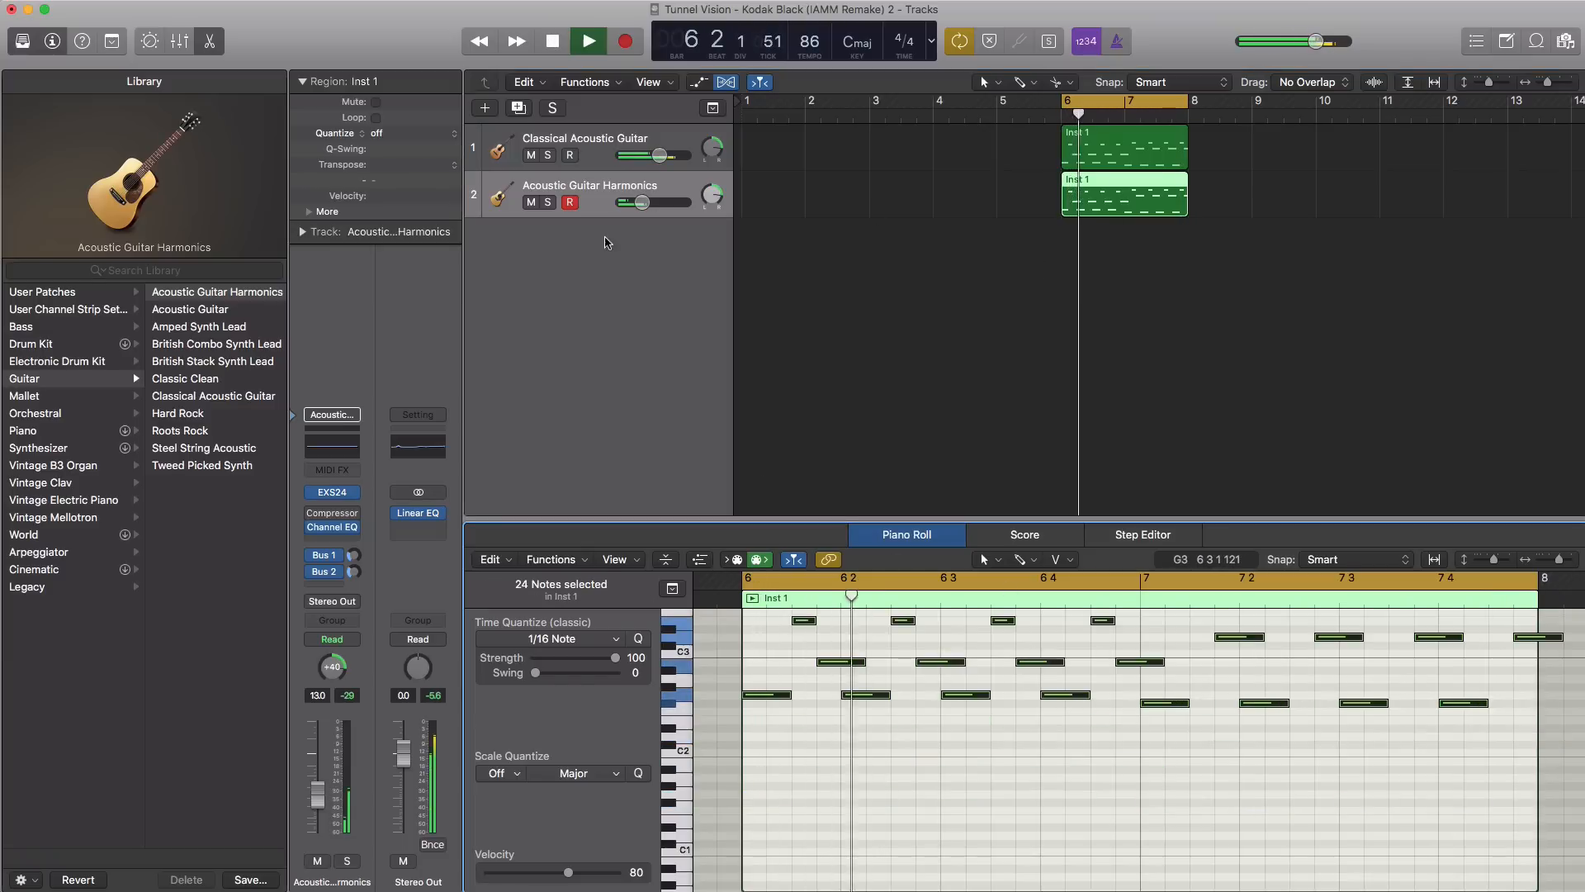
- Lower the Acoustic Guitar Harmonics volume to about -14.8 dB and stop playback
mouse_move(648, 206)
drag(641, 203, 639, 203)
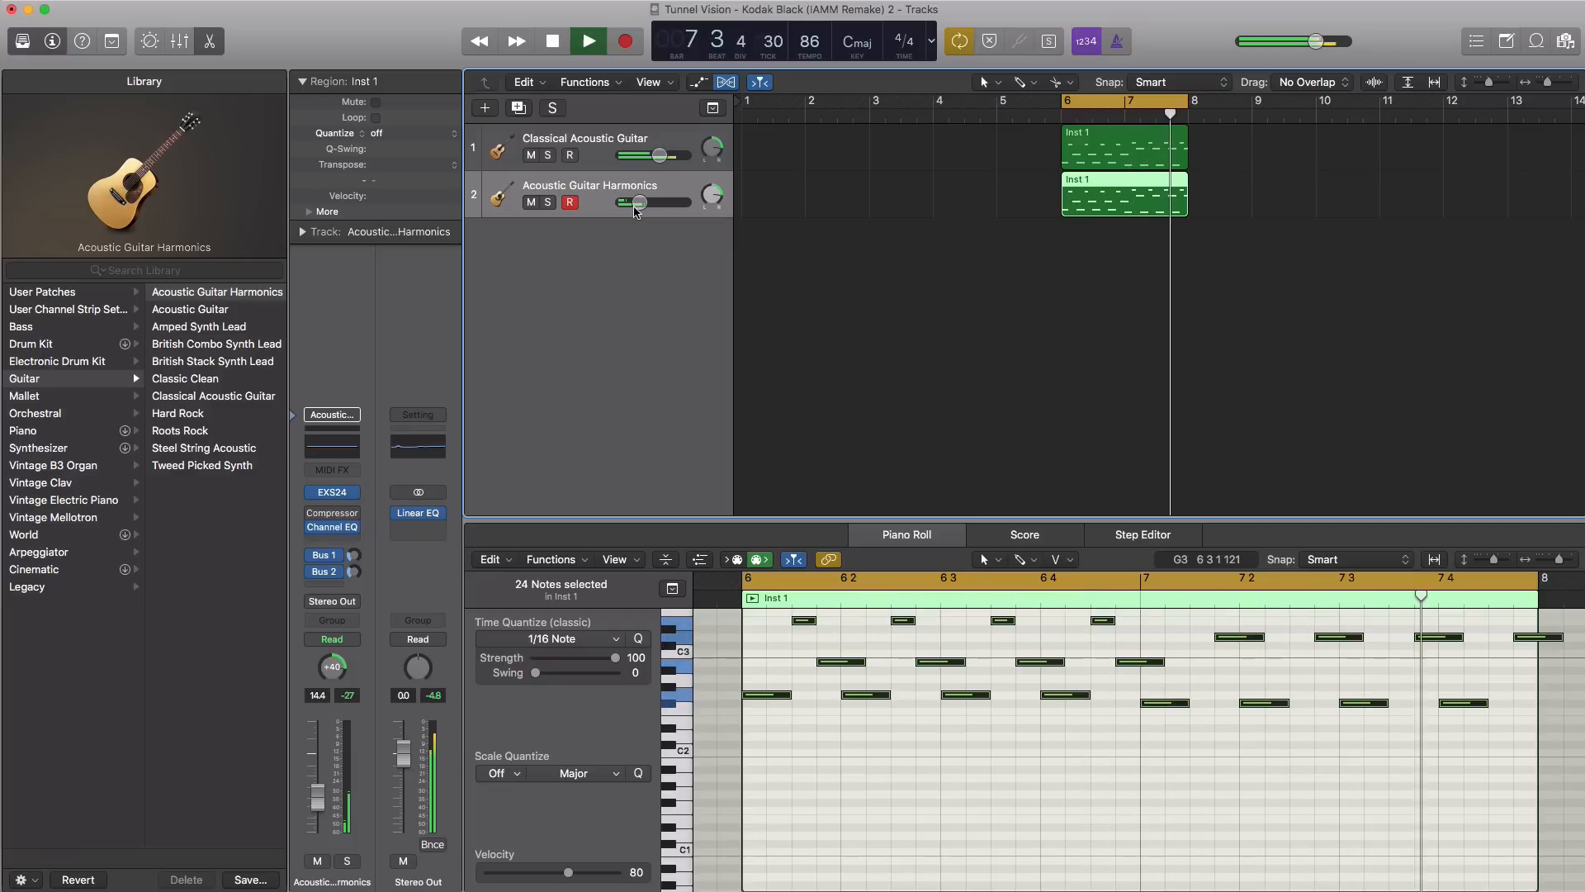
key(space)
drag(635, 208, 636, 201)
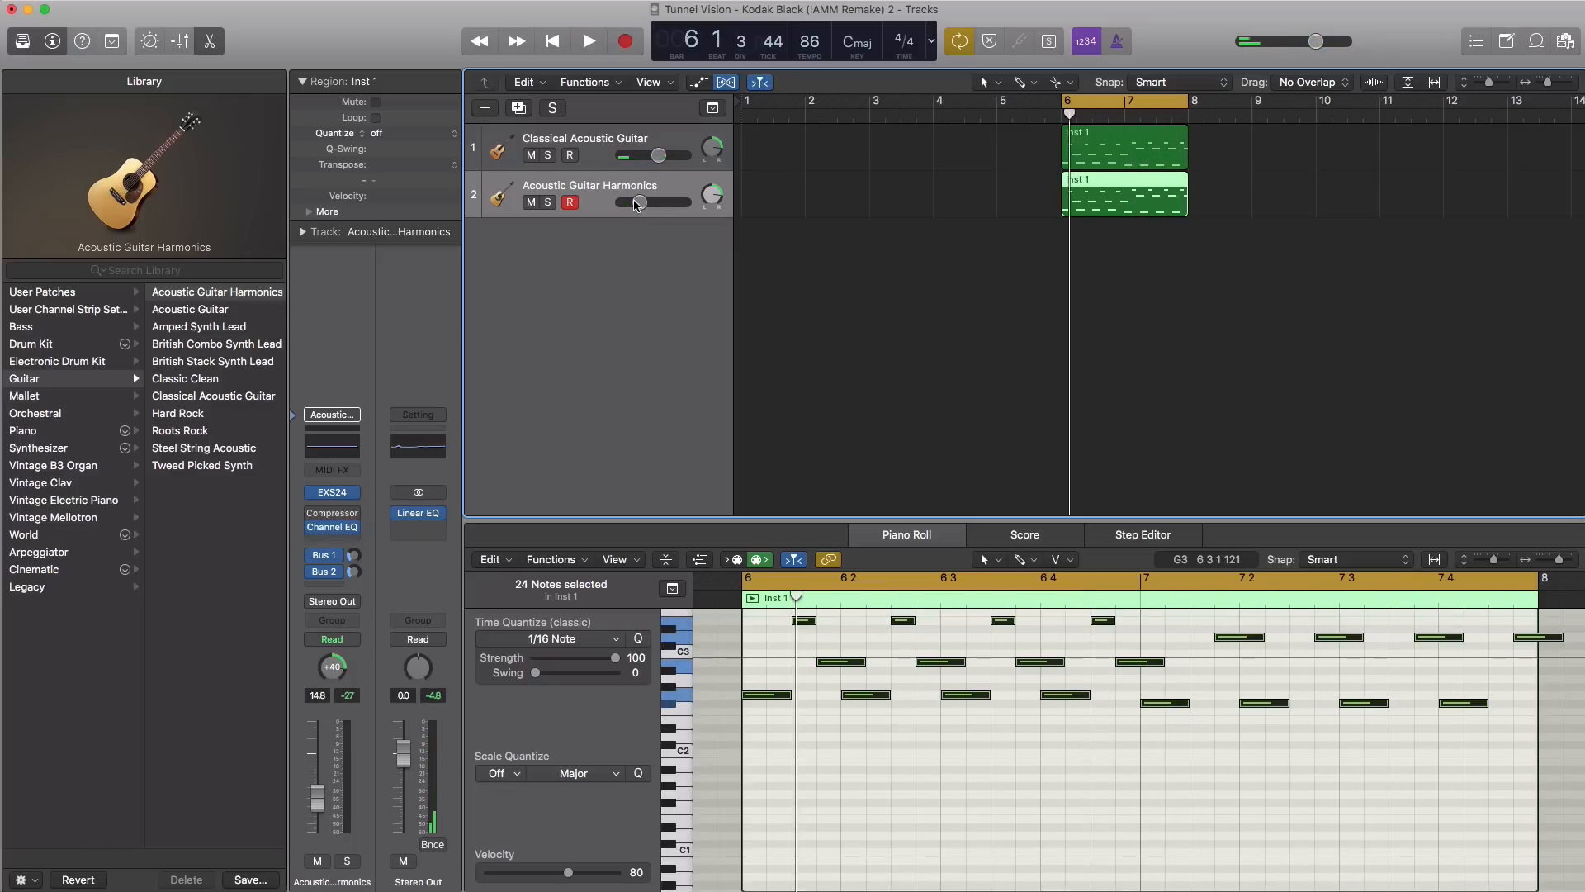
key(Tab)
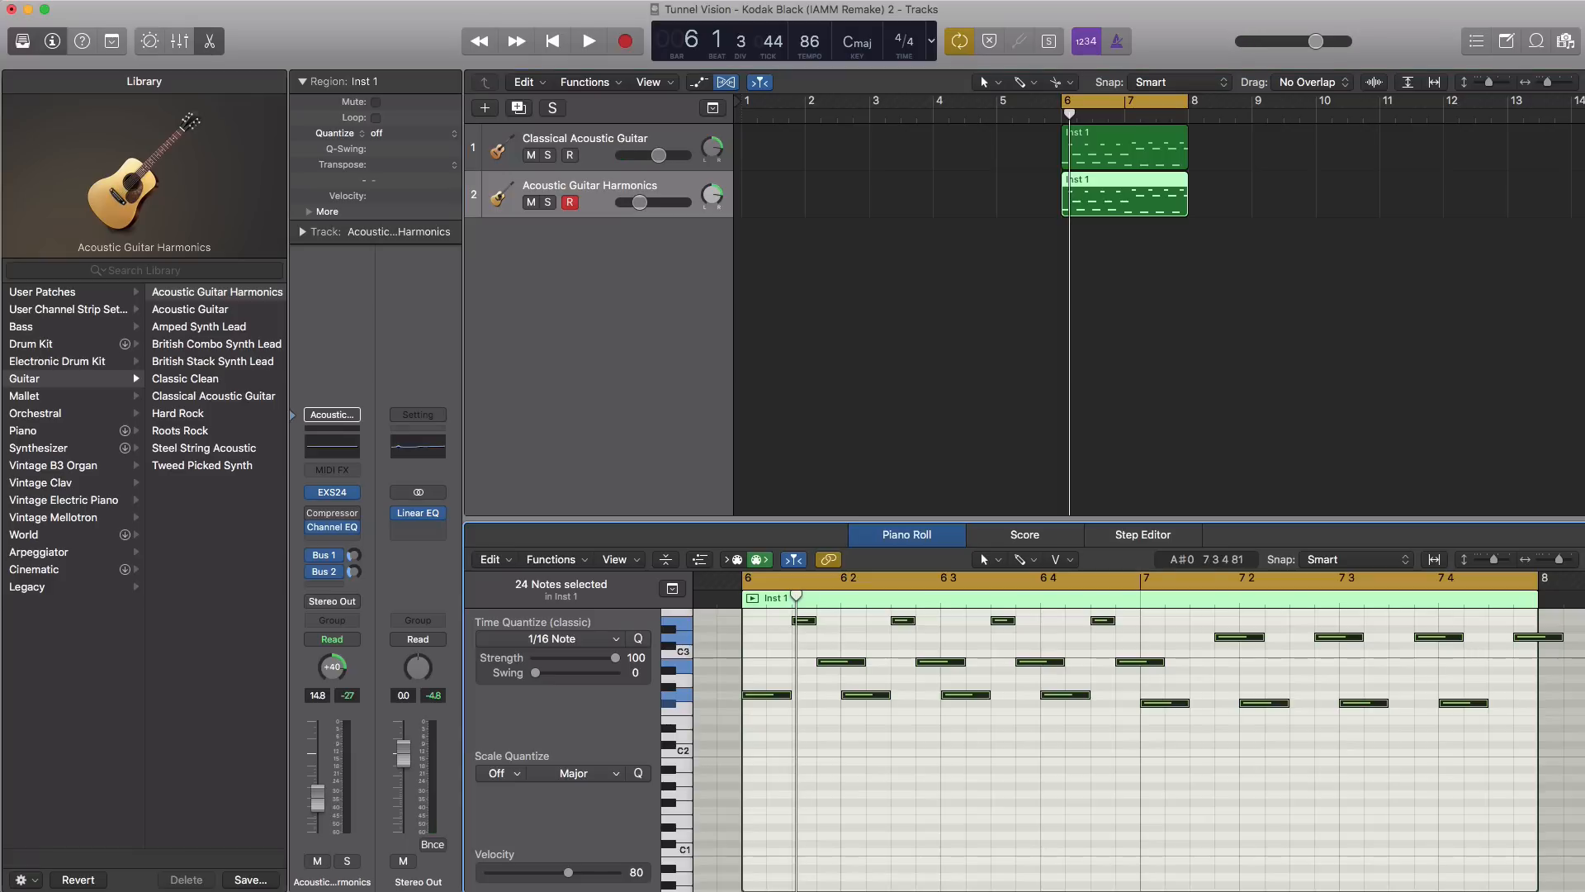
- Add a software instrument track with the World woodwind patch Native American Flute and an empty four-bar region starting at bar 6
click(486, 108)
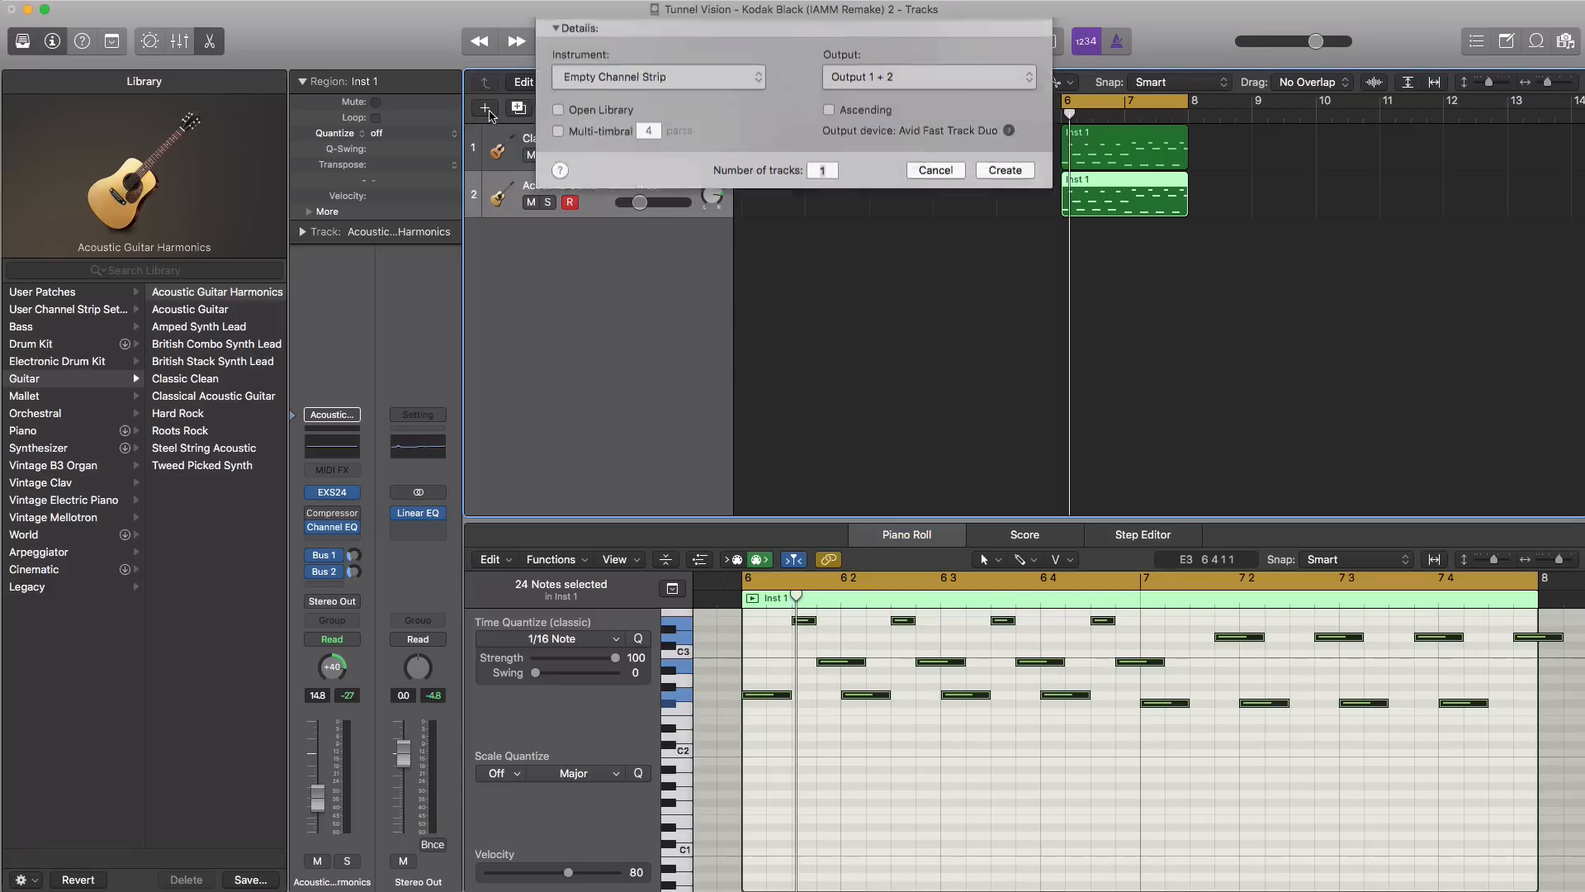
key(Return)
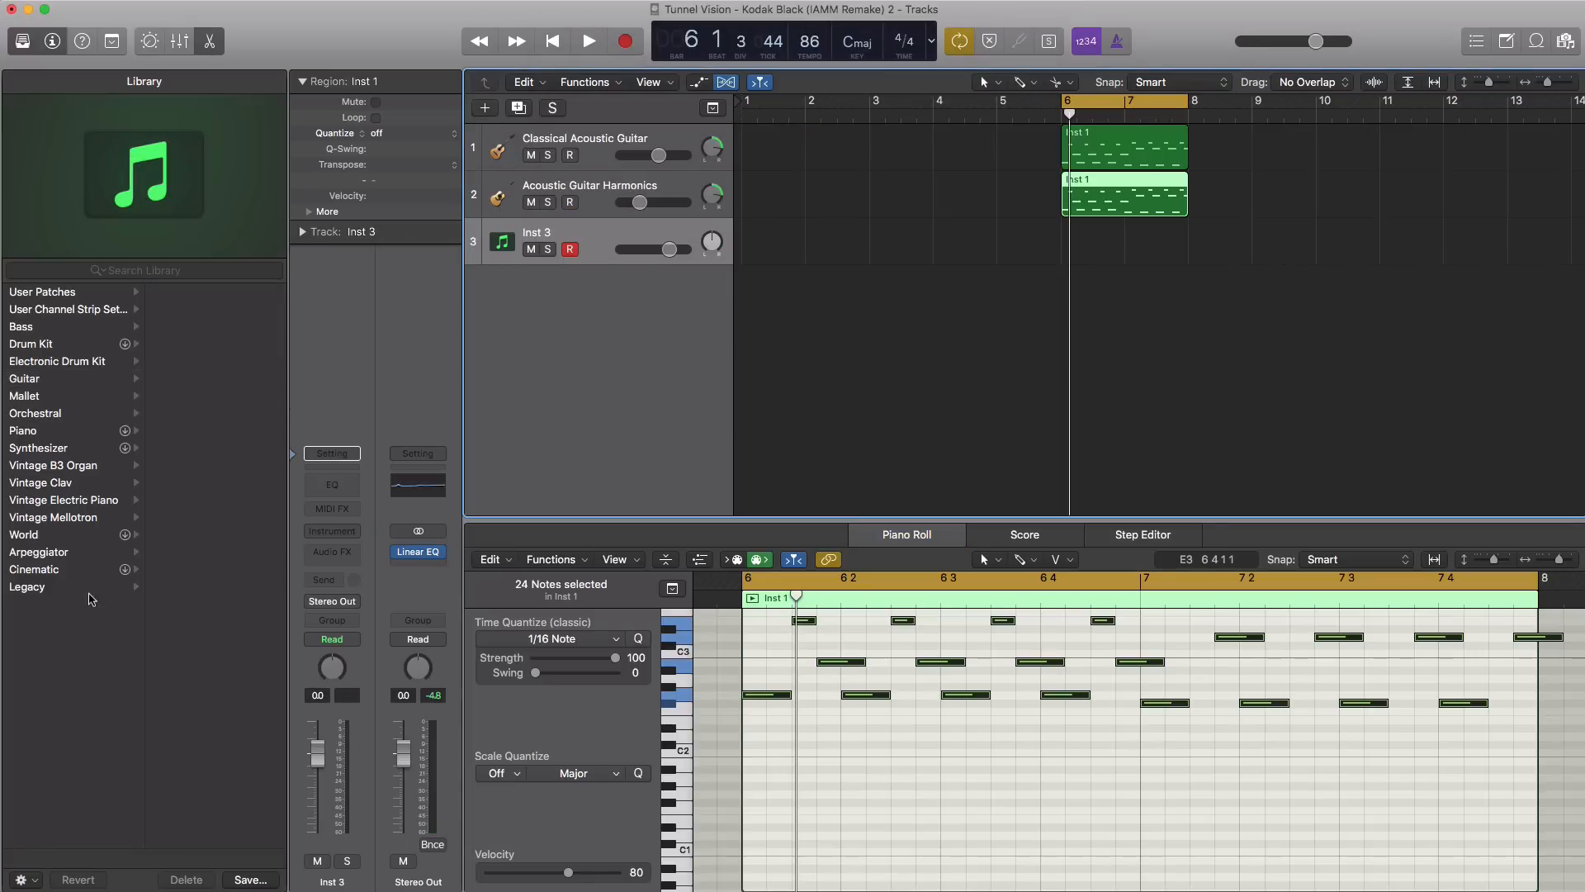
click(45, 575)
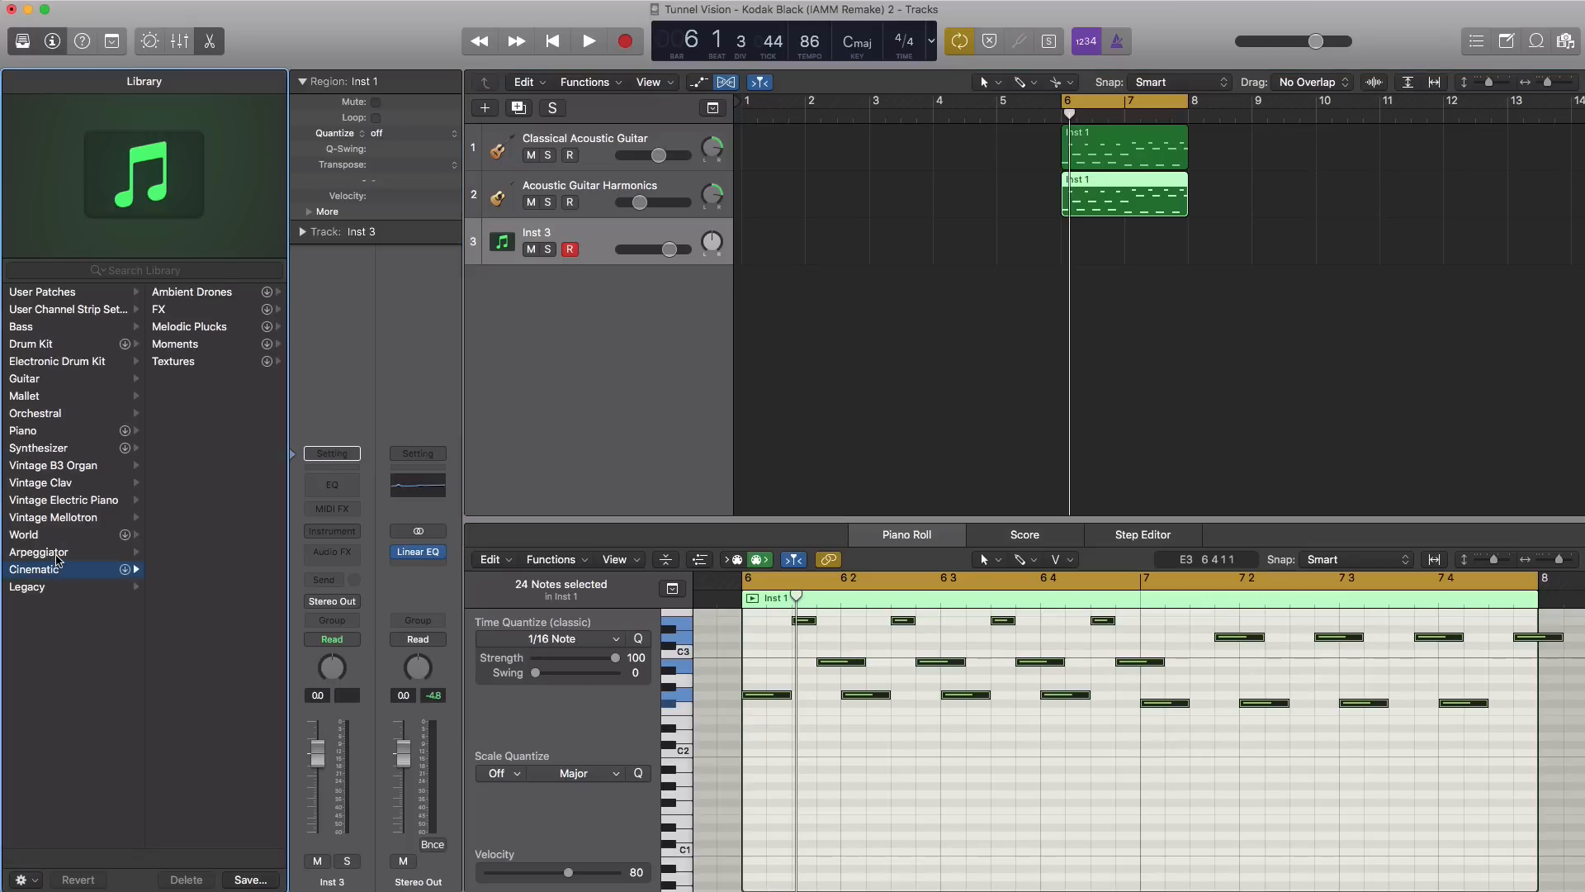
click(52, 551)
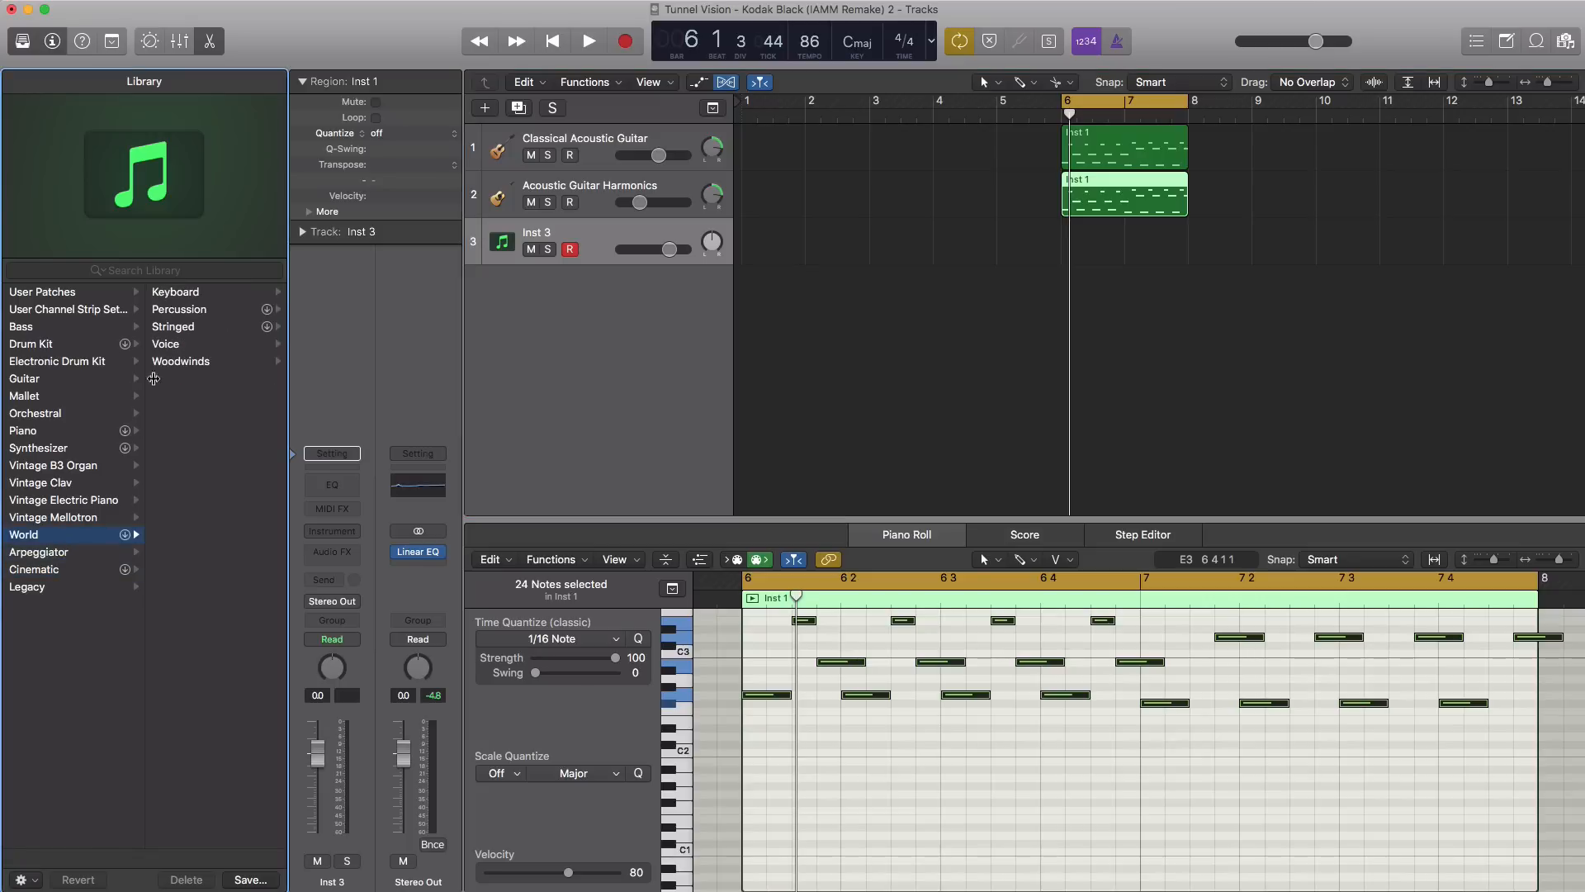
click(181, 361)
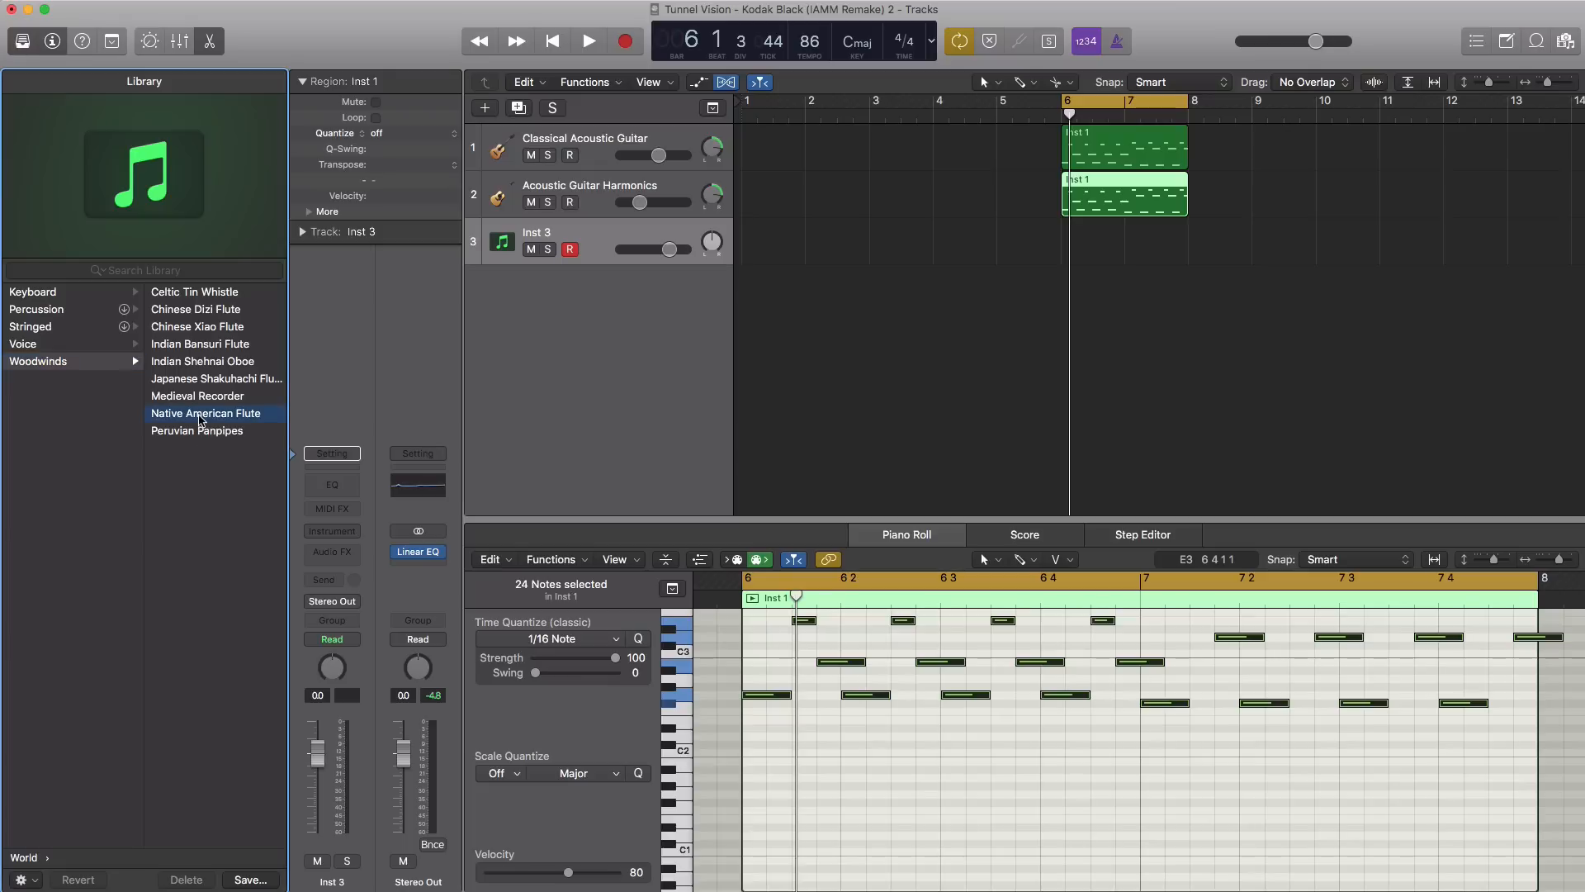
click(1086, 258)
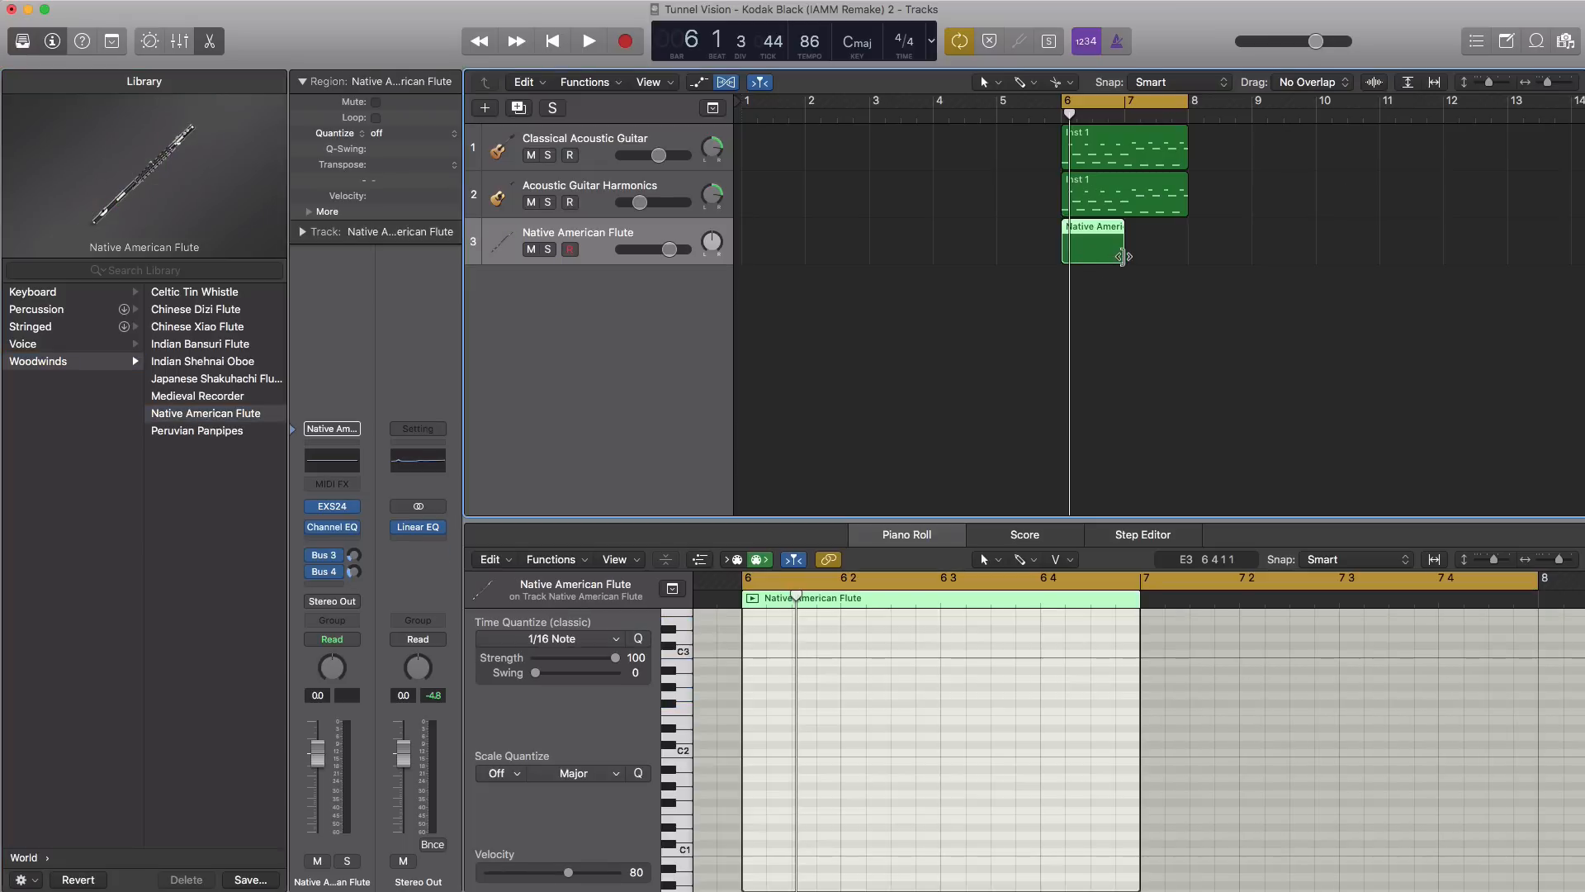
drag(1121, 257, 1315, 257)
- Copy both guitar regions to bar 8 and extend the cycle range to four bars, ending at bar 10
drag(1230, 204, 1320, 185)
drag(1189, 112, 1312, 121)
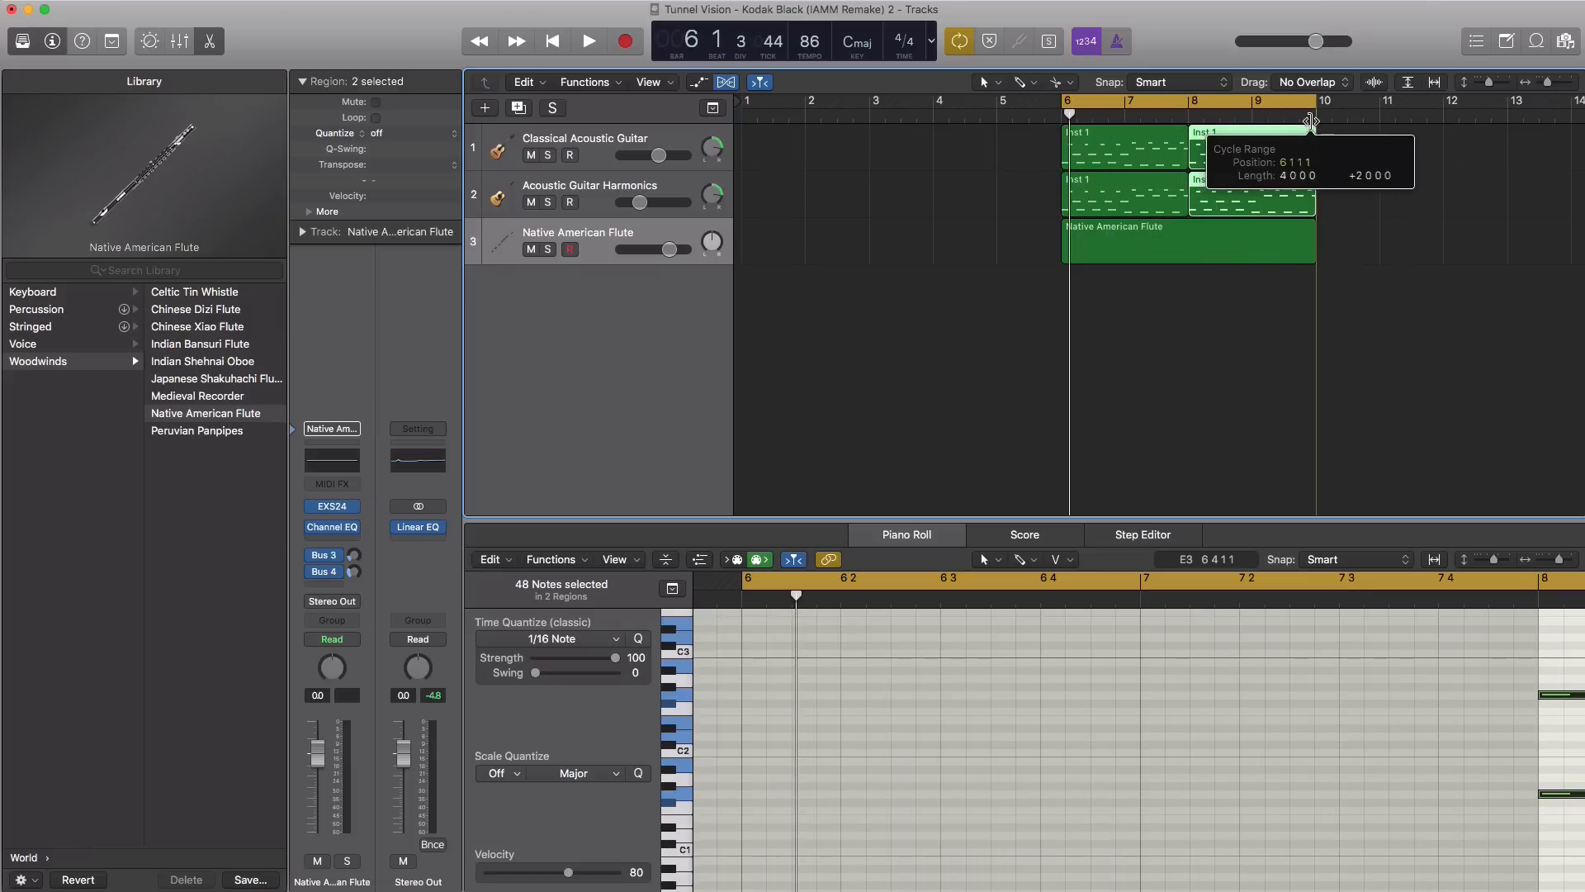
drag(1267, 198, 1206, 249)
- Draw the opening notes G4, F#4, E4 and G4 in the flute region, from bar 6 to the start of beat 2
click(1204, 249)
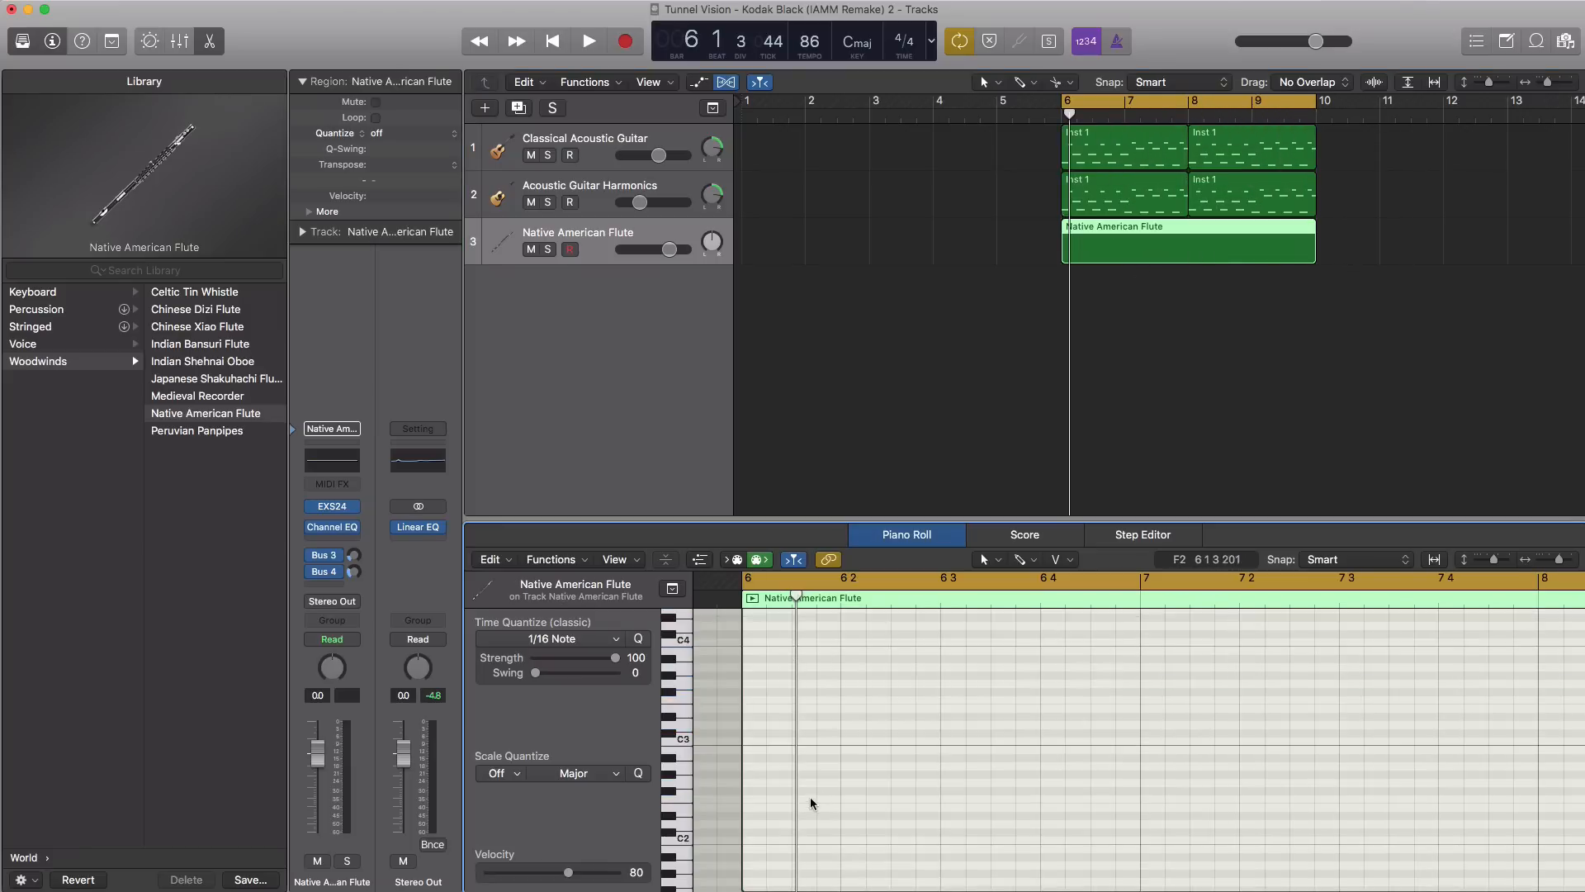
scroll(809, 796, up, 4)
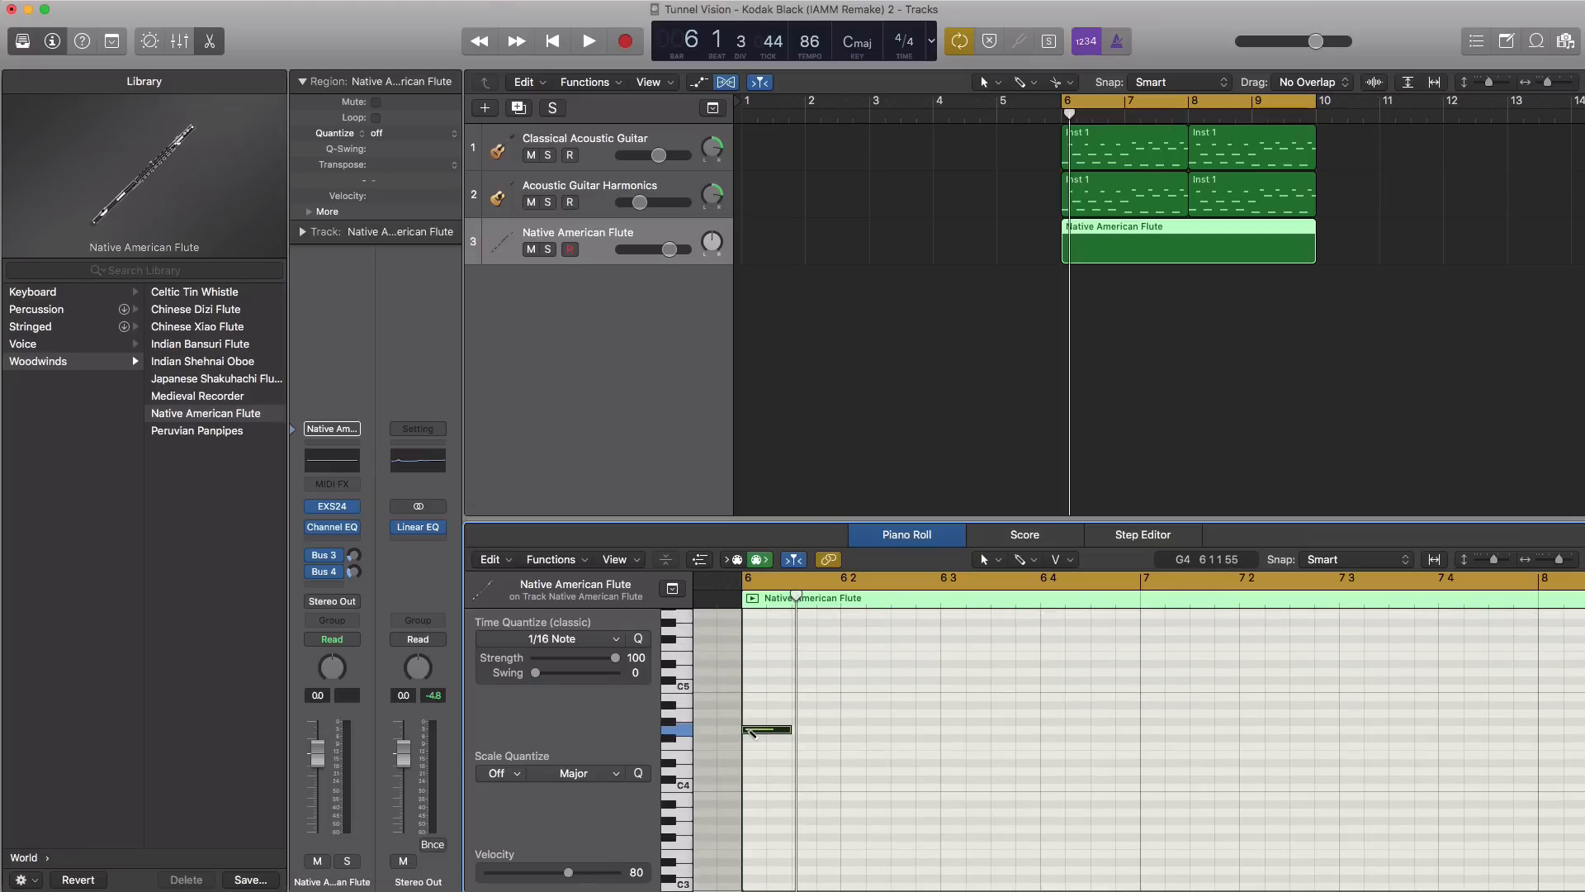
drag(788, 732, 851, 754)
click(846, 729)
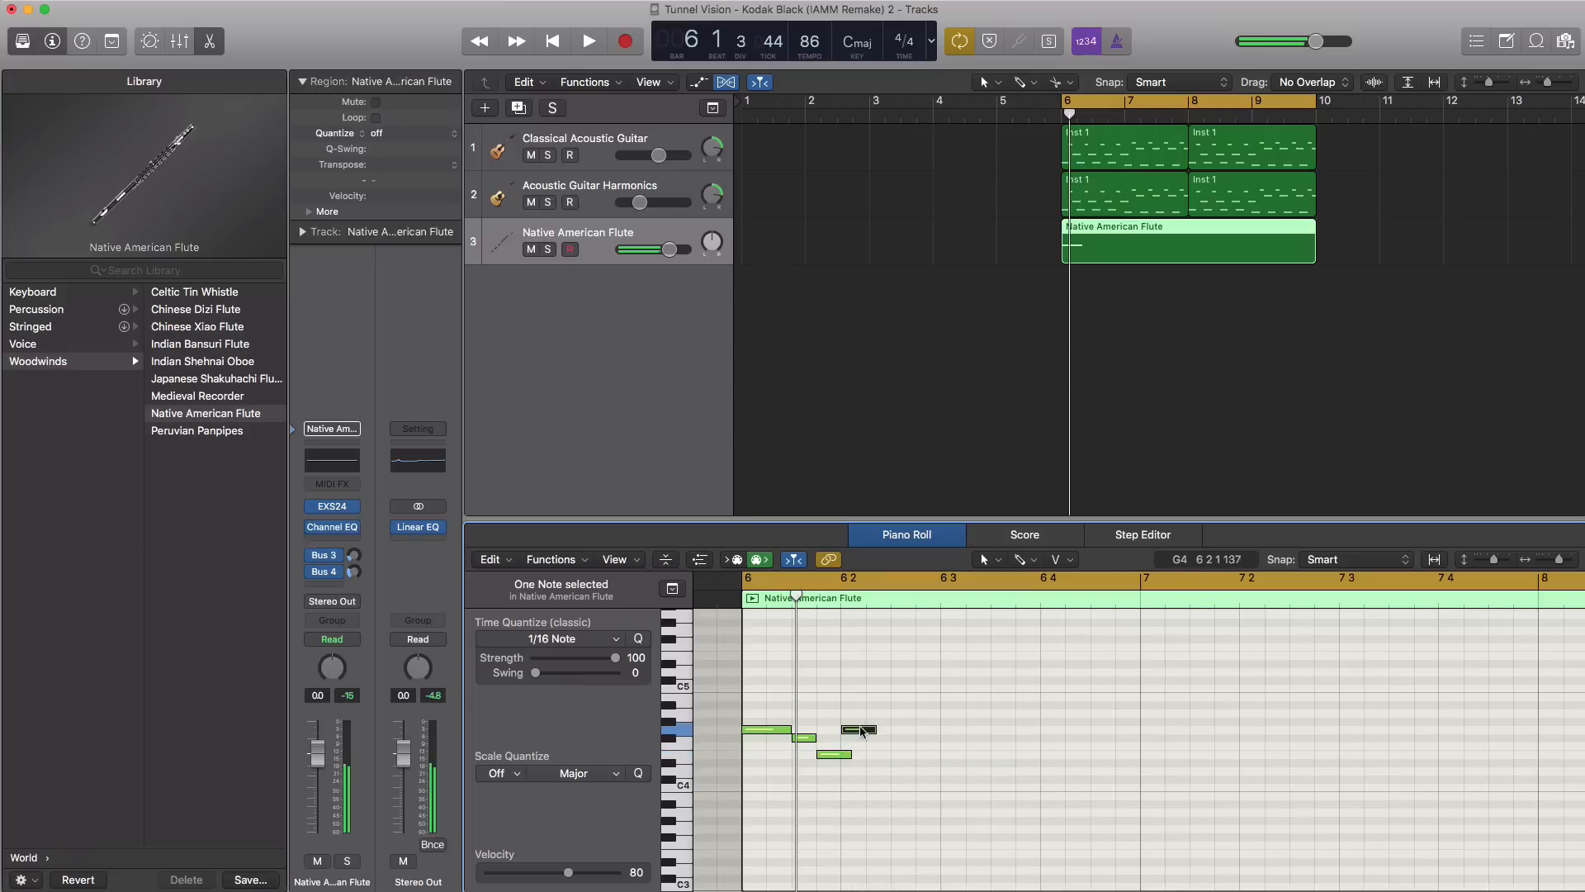
- Lengthen the flute's last G4 into beat 4 of bar 6, playing the loop to check the melody
key(space)
key(space)
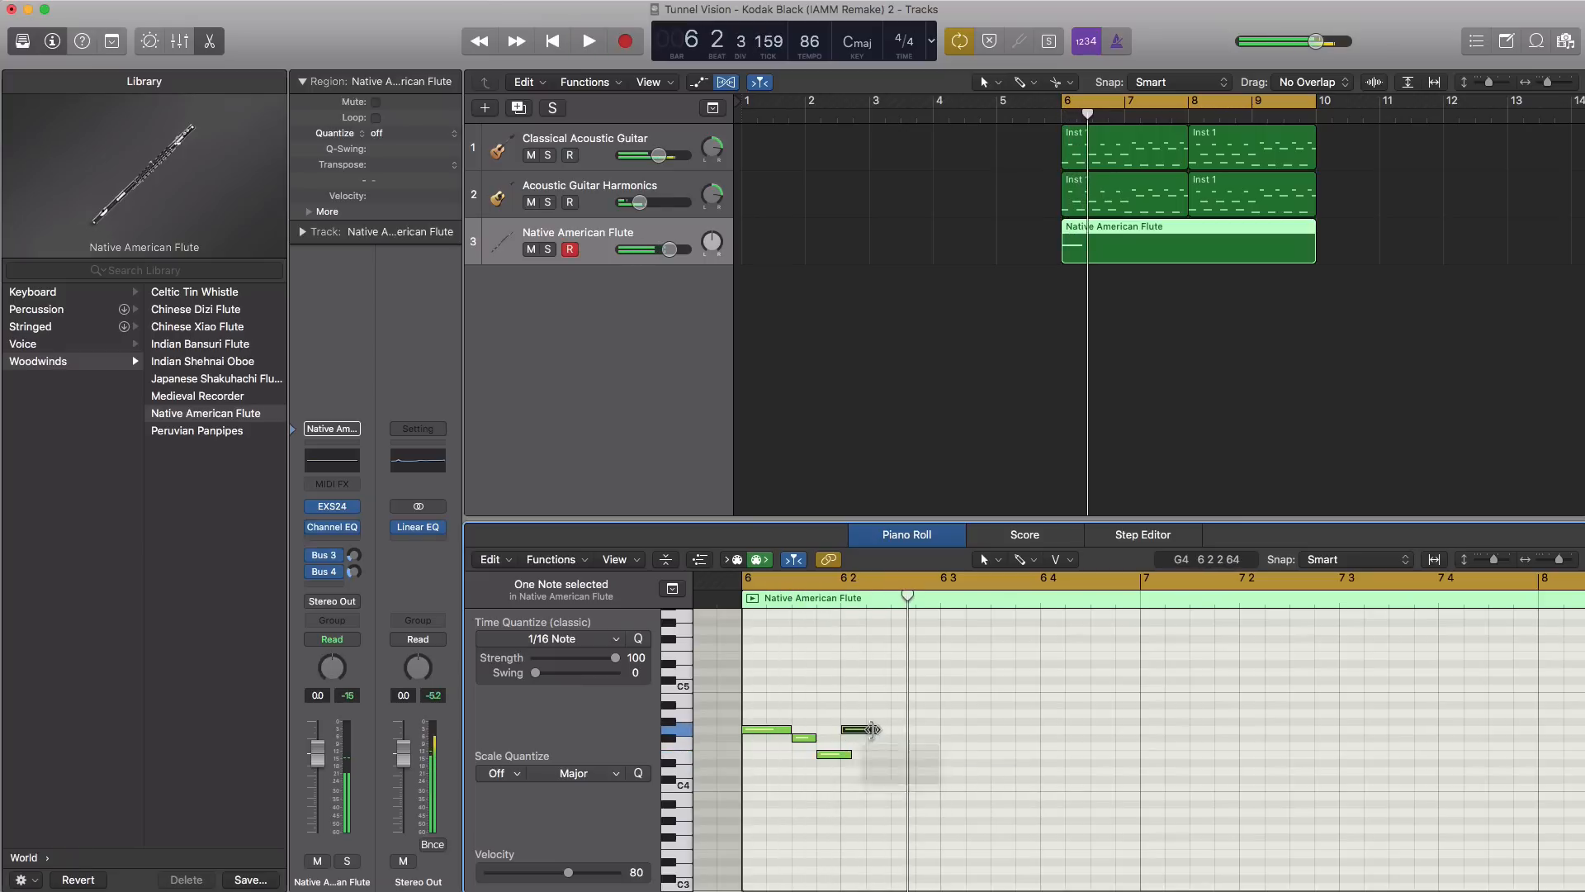
drag(872, 729, 1110, 746)
key(space)
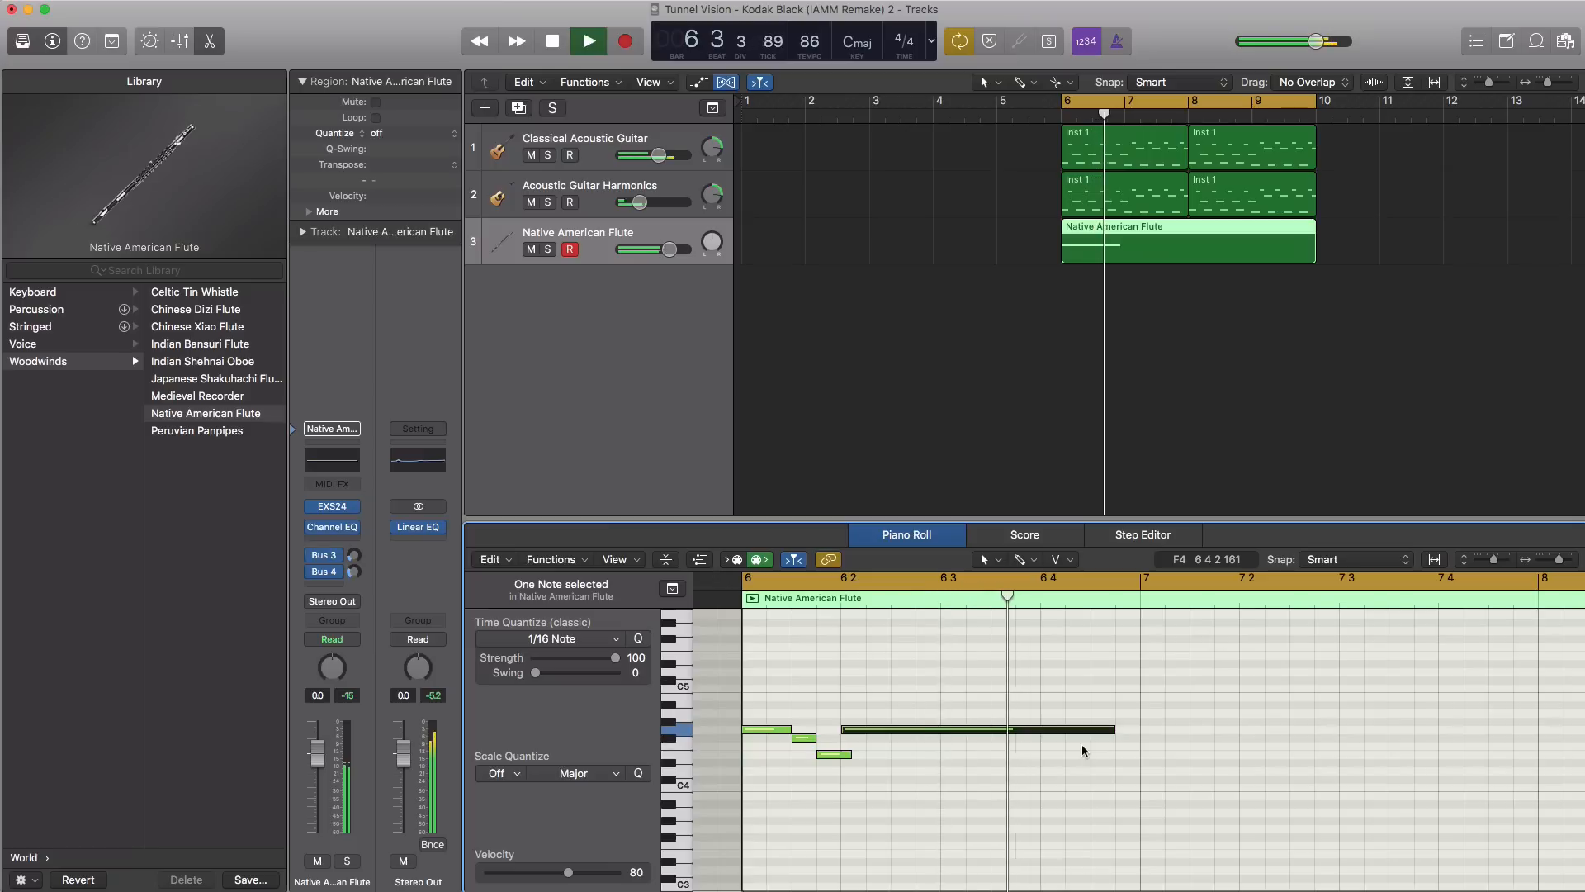
- Add an F#4 at the start of bar 7 in the flute region and lengthen it to an eighth note
key(space)
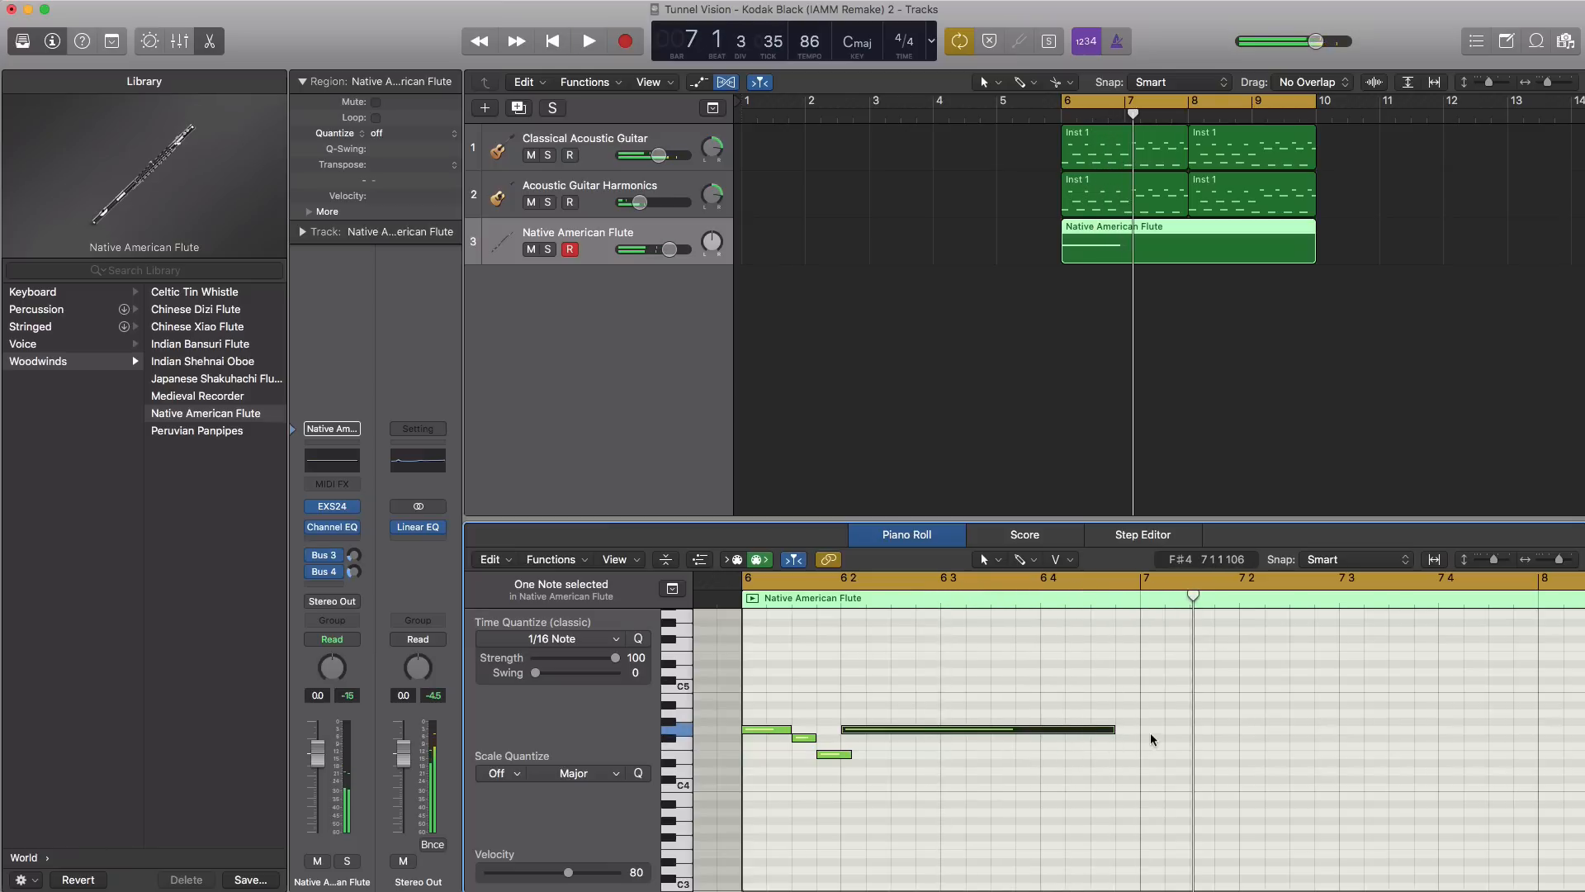
super+click(1146, 737)
drag(1400, 746, 1156, 752)
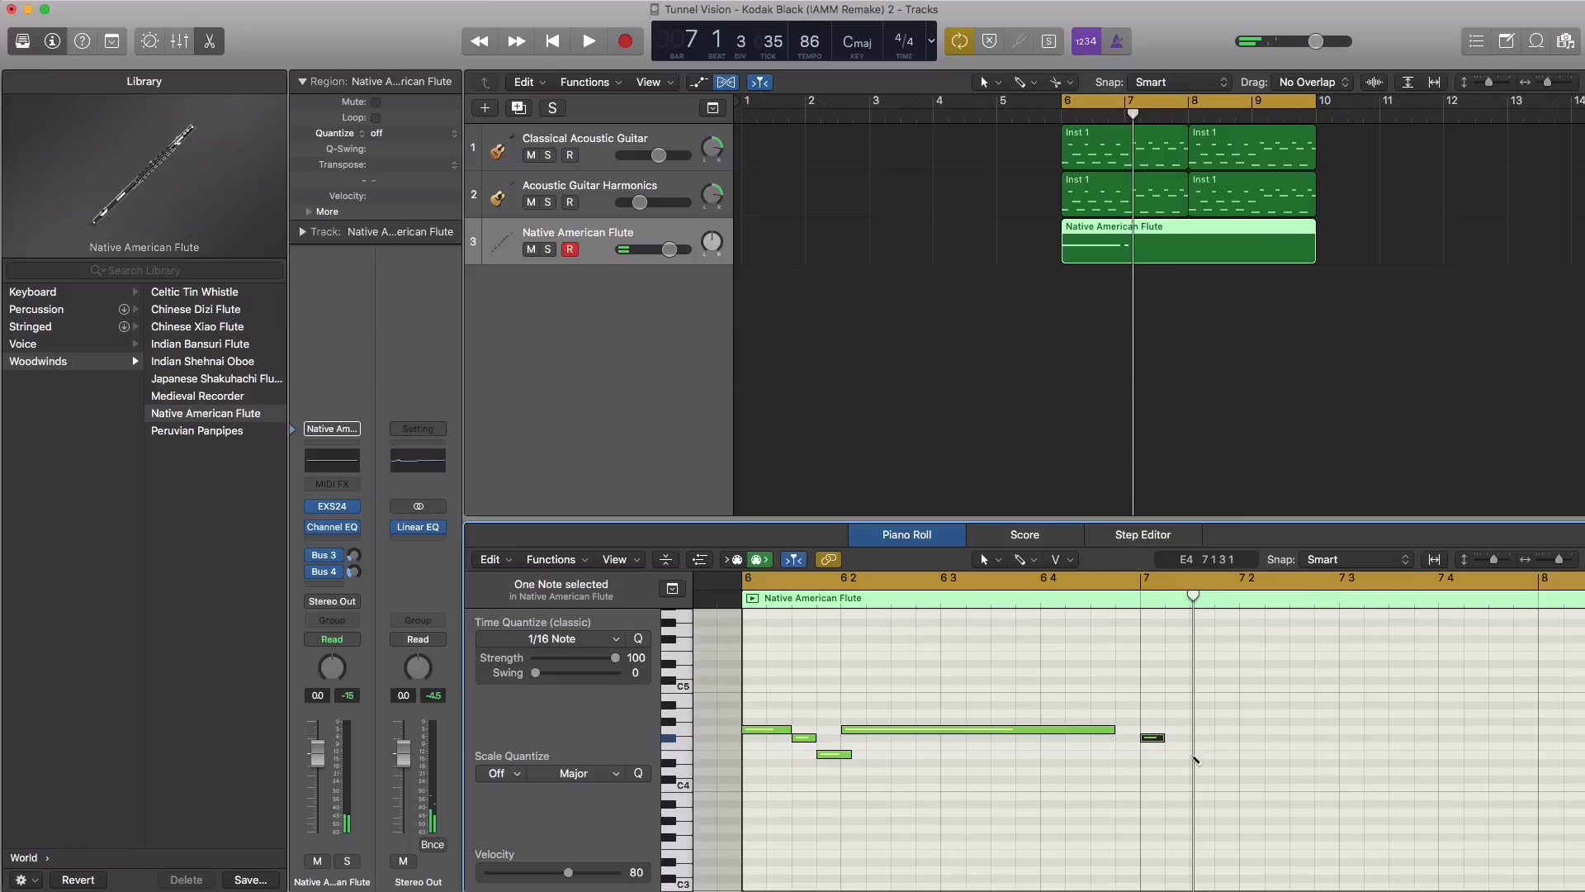
key(space)
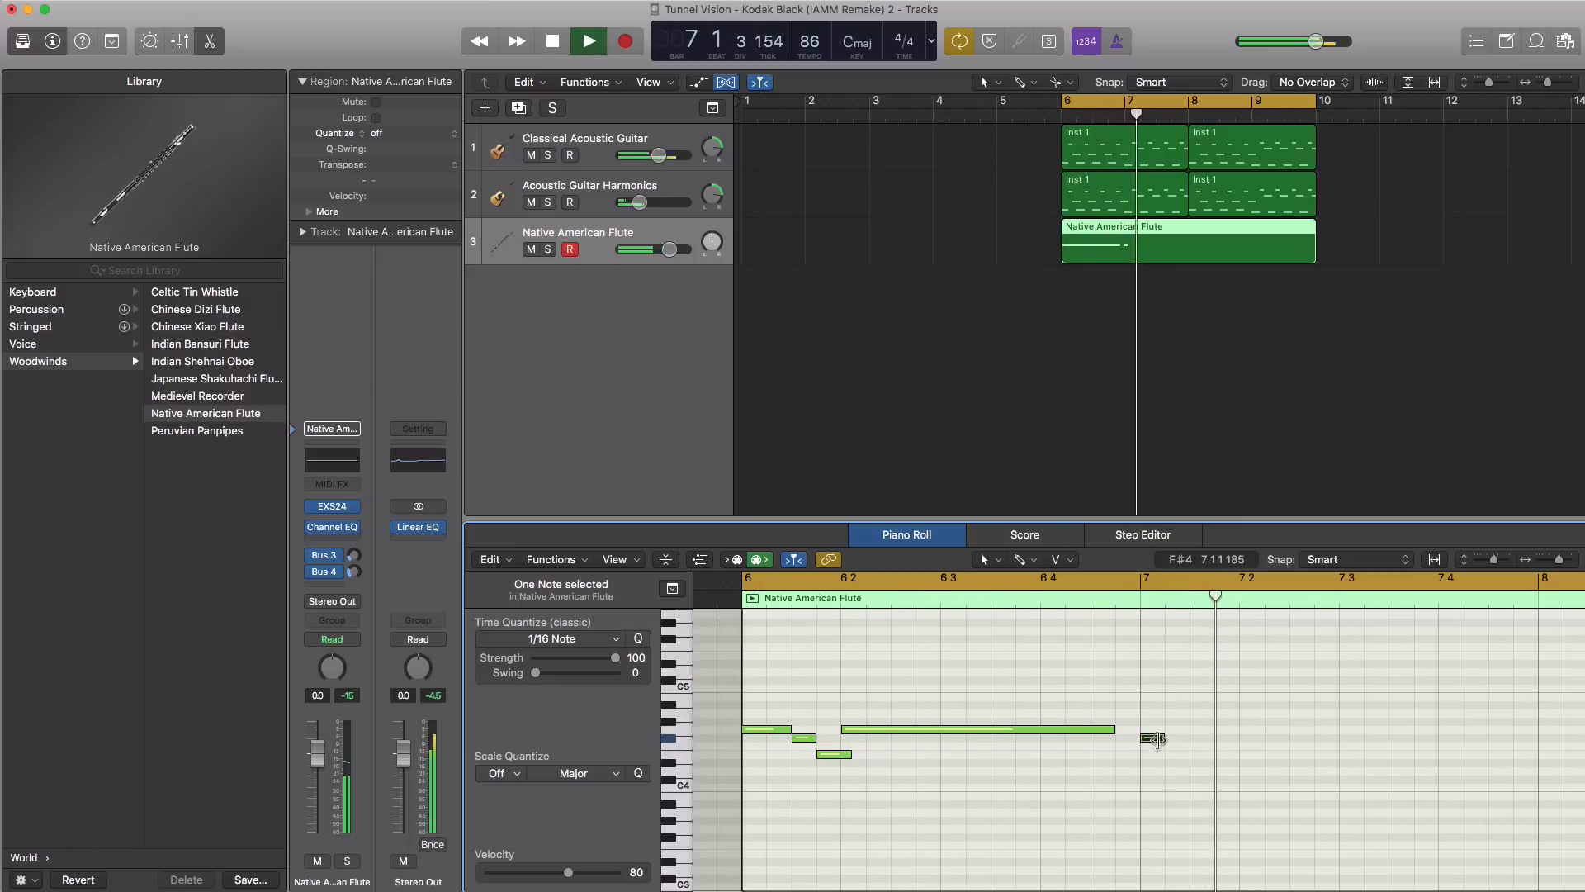
key(space)
drag(1160, 737, 1188, 739)
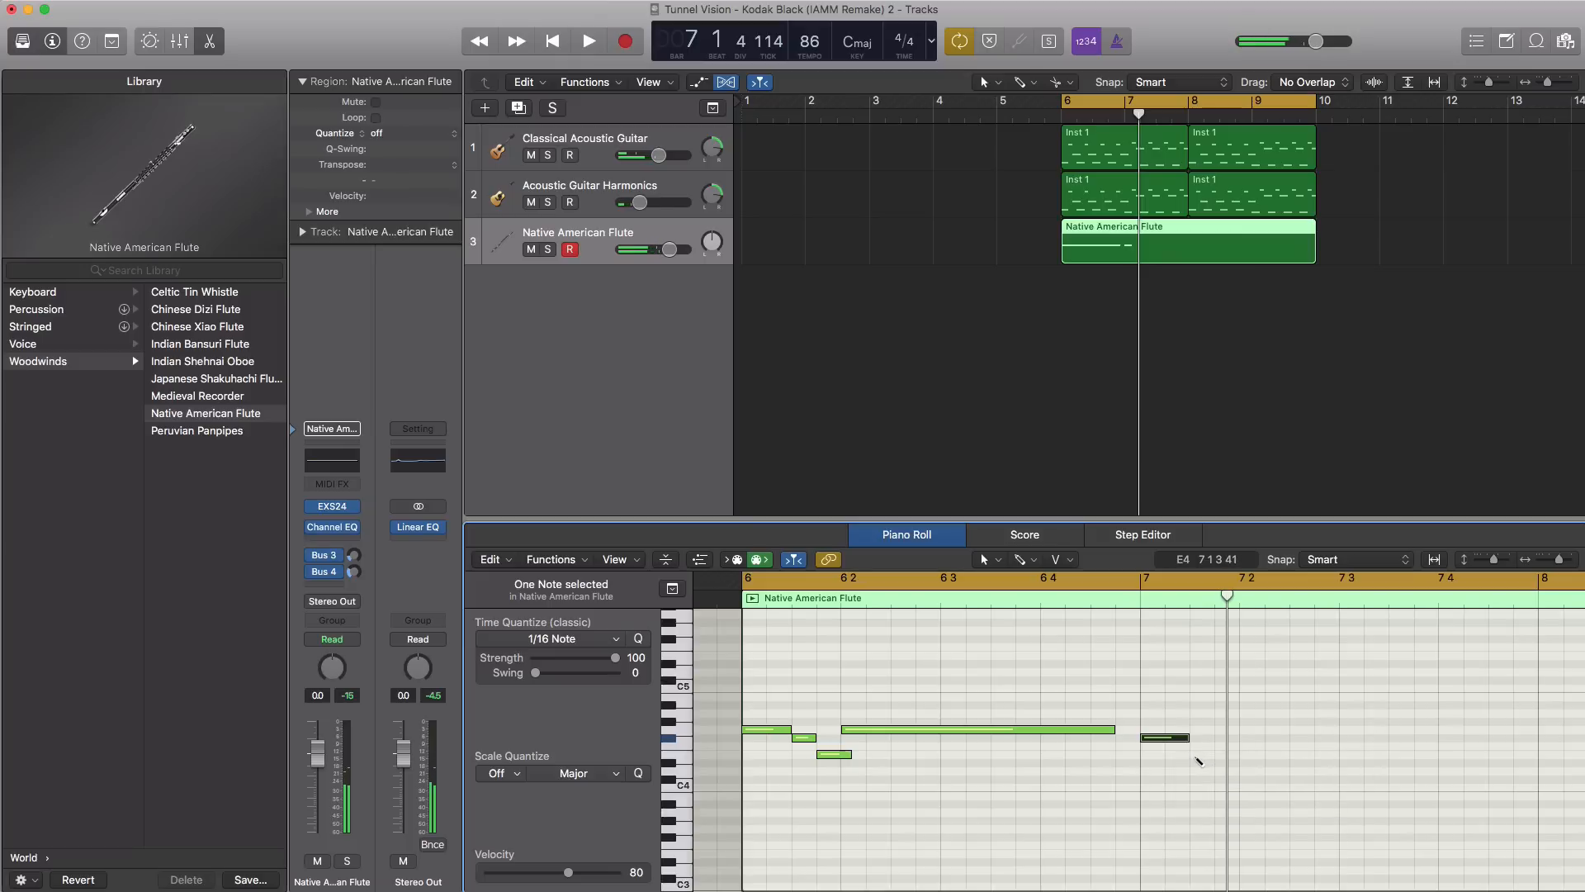
- Add an E4 directly after the F#4 in bar 7 and a D4 just past beat 2
scroll(1201, 750, right, 5)
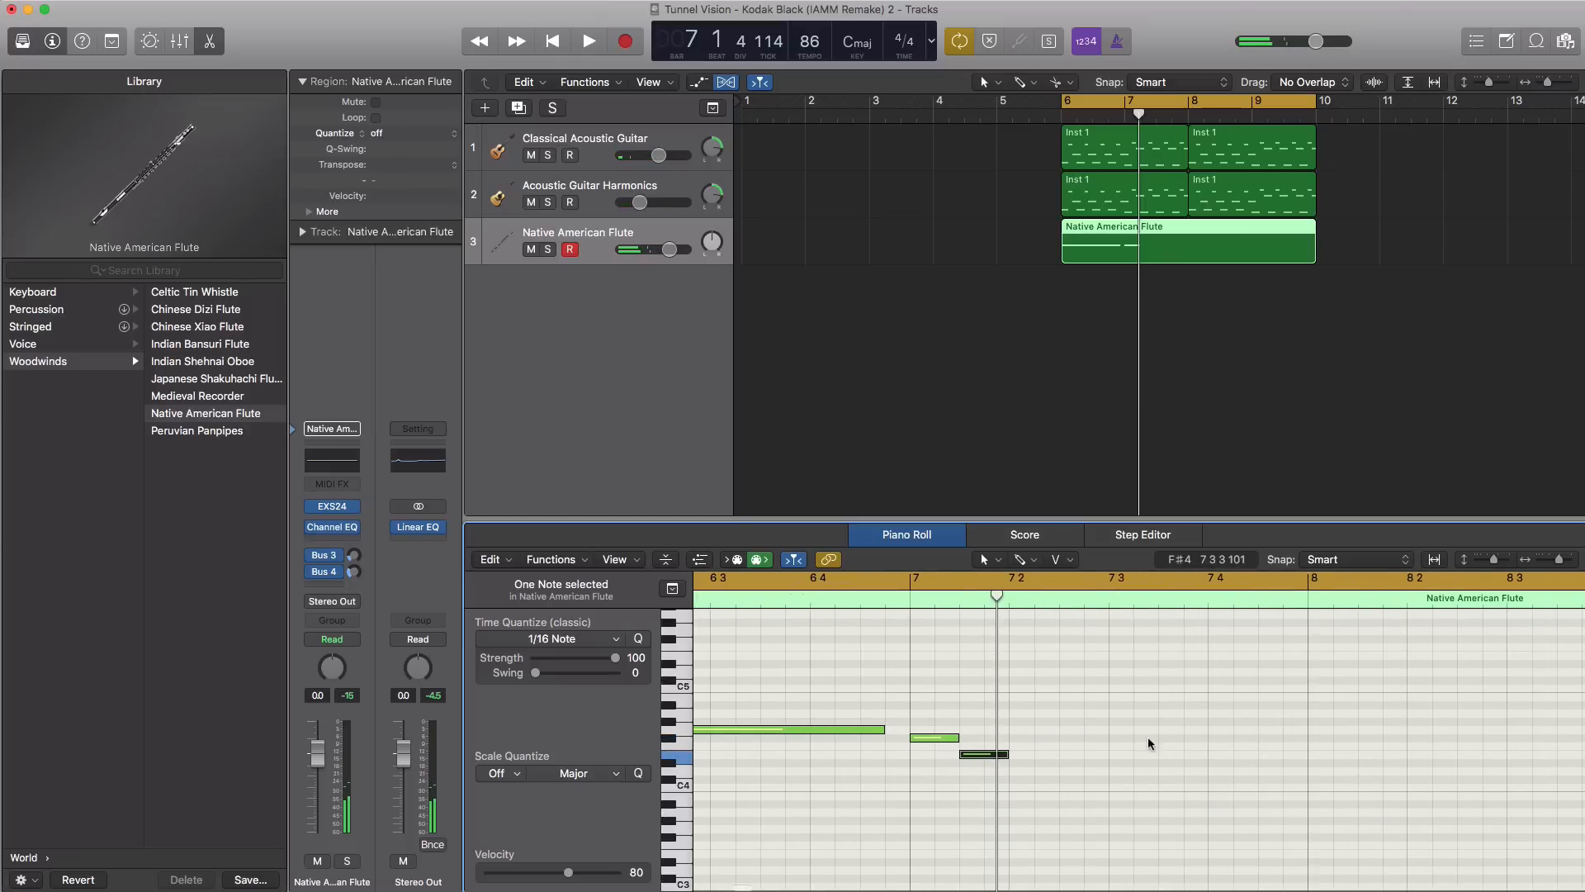
scroll(1148, 739, down, 4)
key(space)
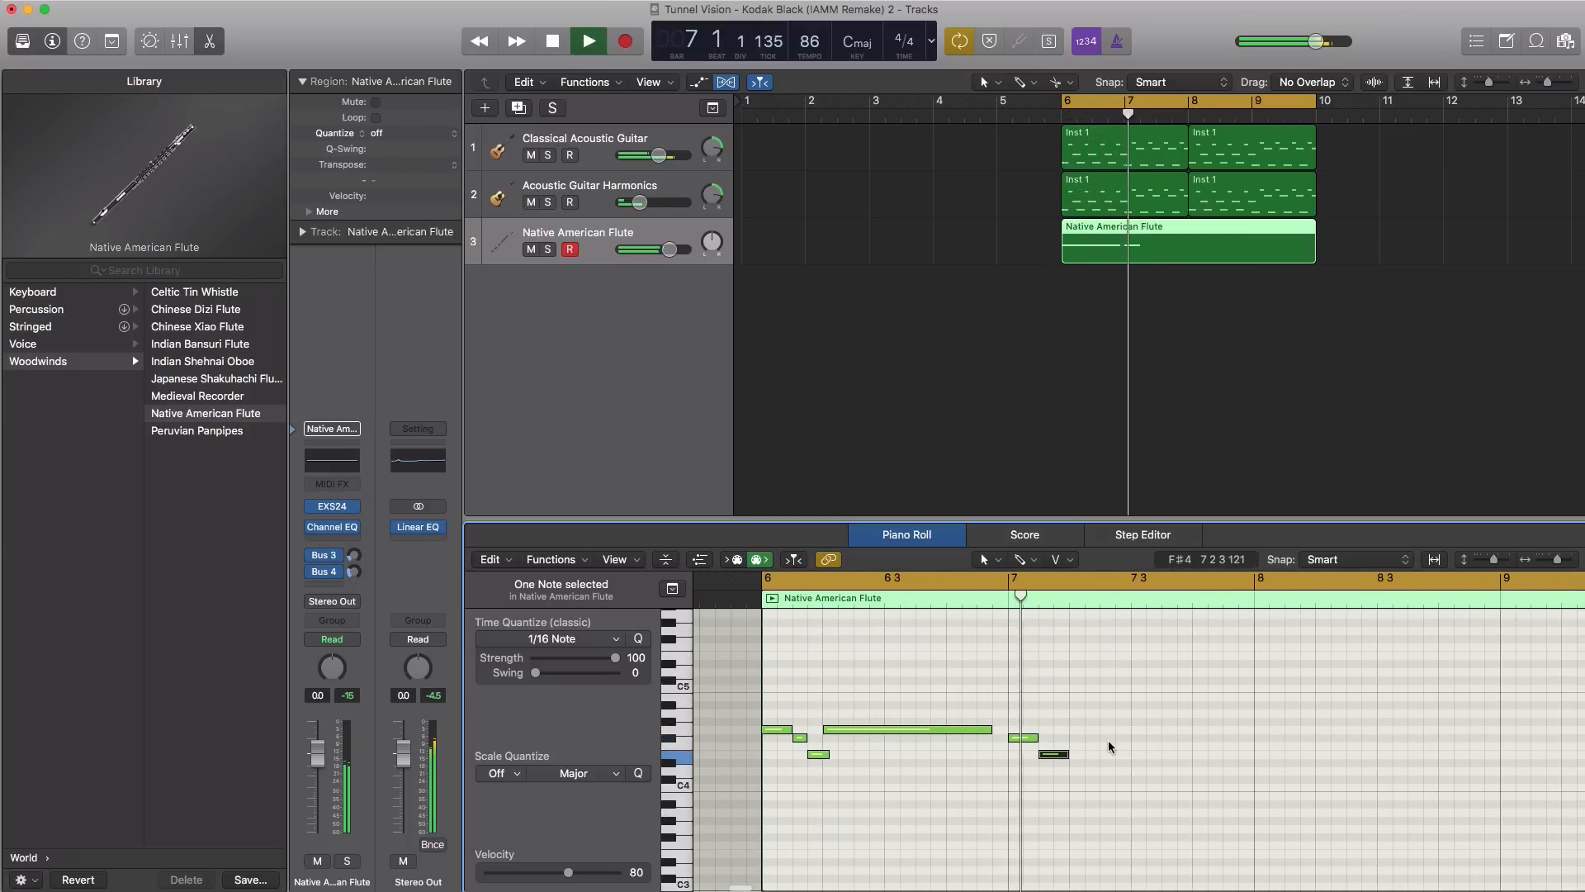
key(space)
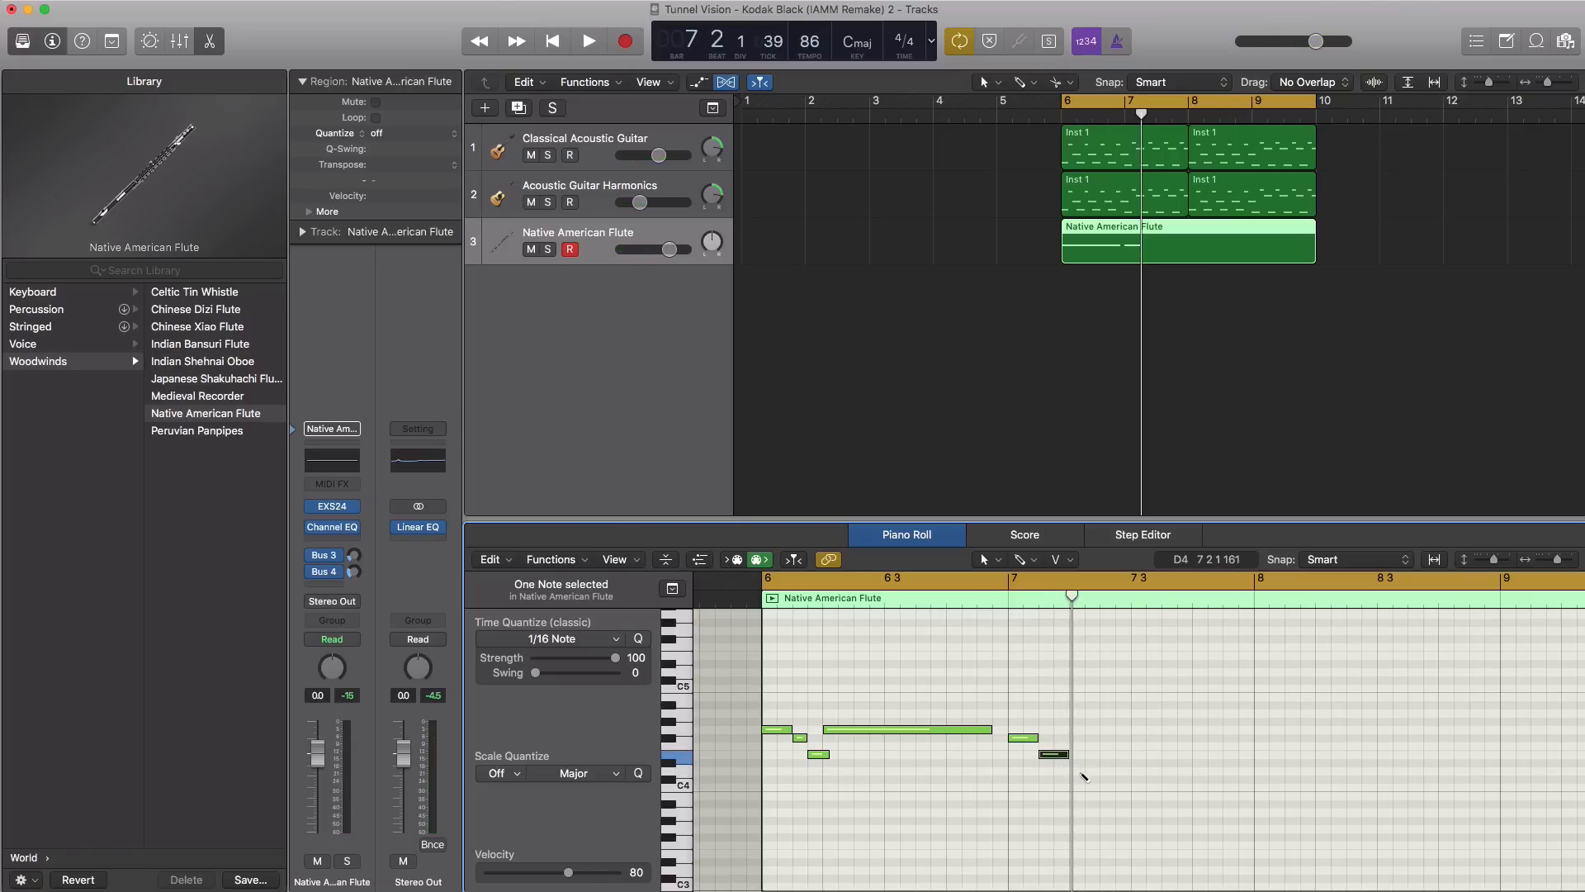
drag(1091, 774, 1102, 775)
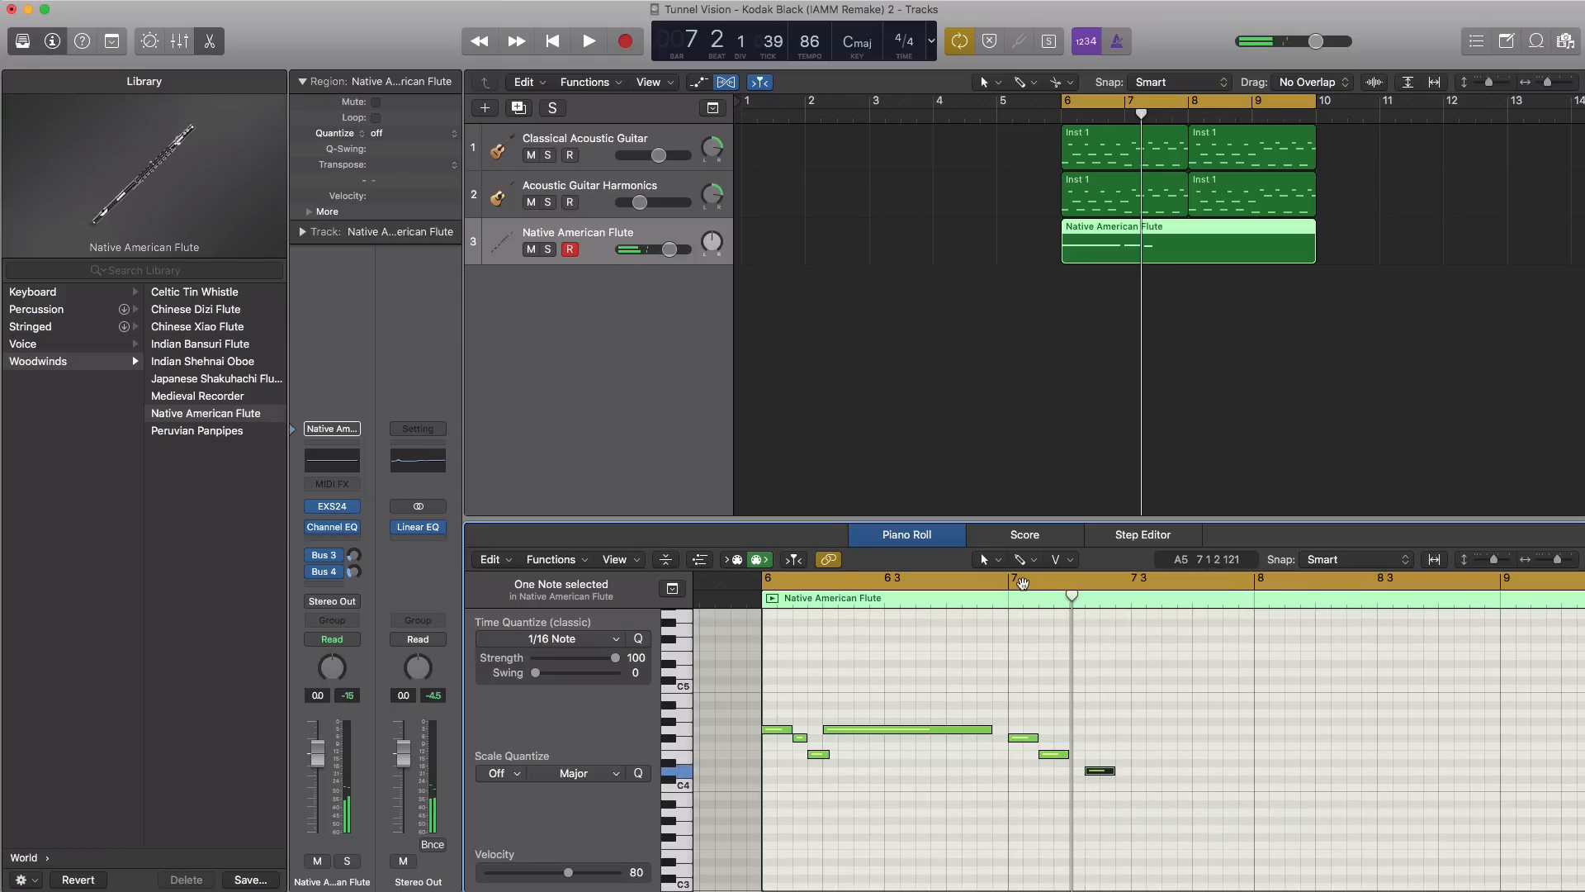
- Limit the cycle range to bar 7 and play the loop to check the timing of the E4 and D4
drag(1022, 583, 1254, 583)
key(space)
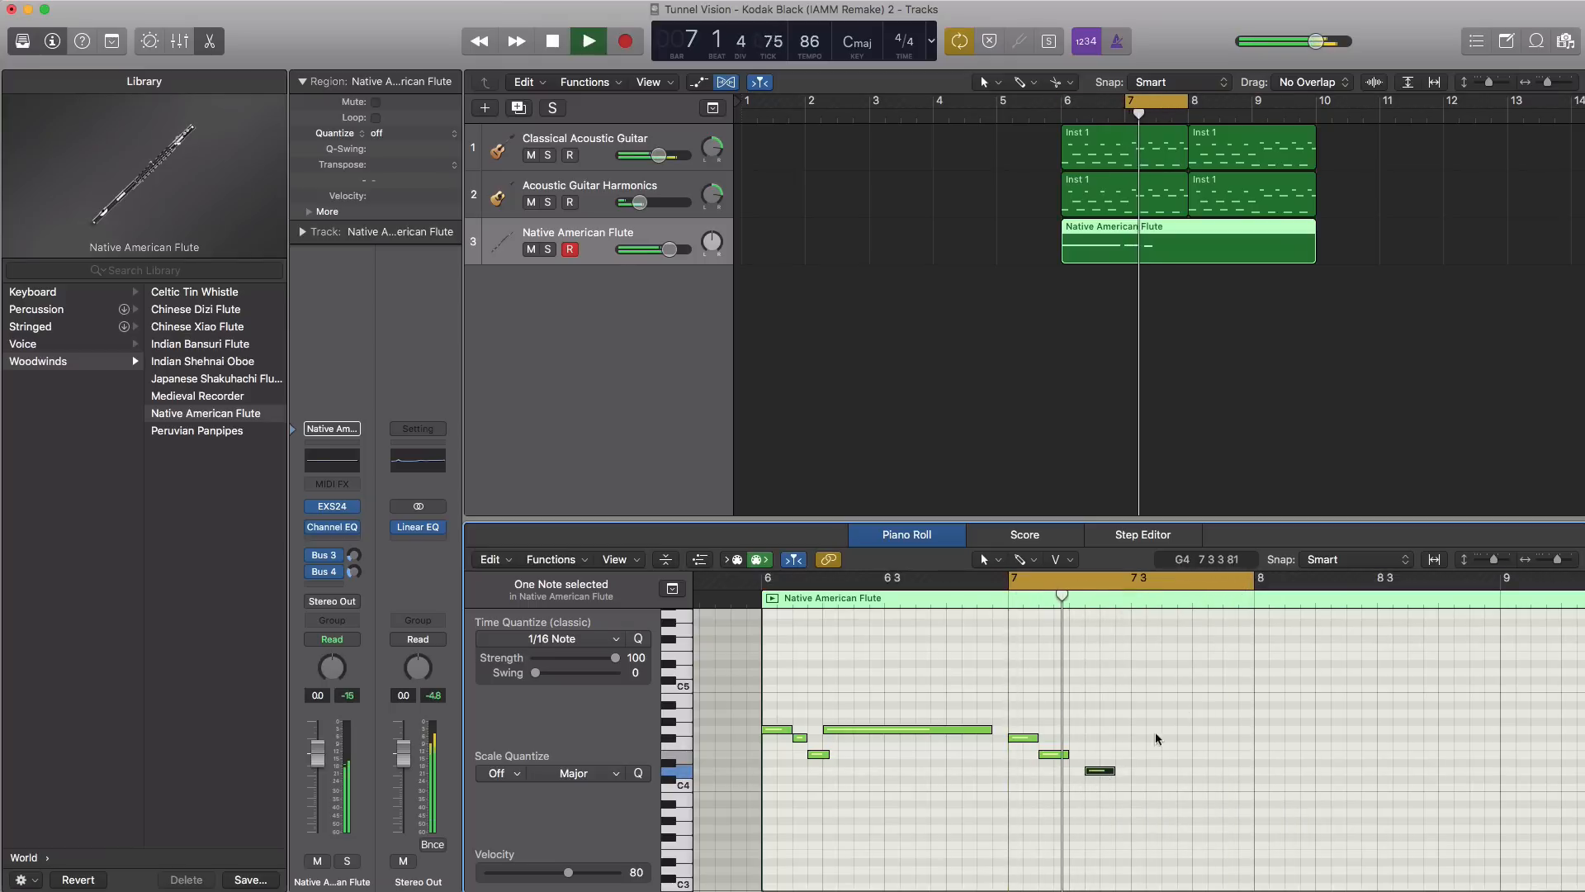
key(space)
mouse_move(1034, 738)
mouse_down()
mouse_move(1092, 755)
mouse_move(1033, 739)
mouse_move(1060, 754)
mouse_up()
click(1042, 754)
key(space)
key(space)
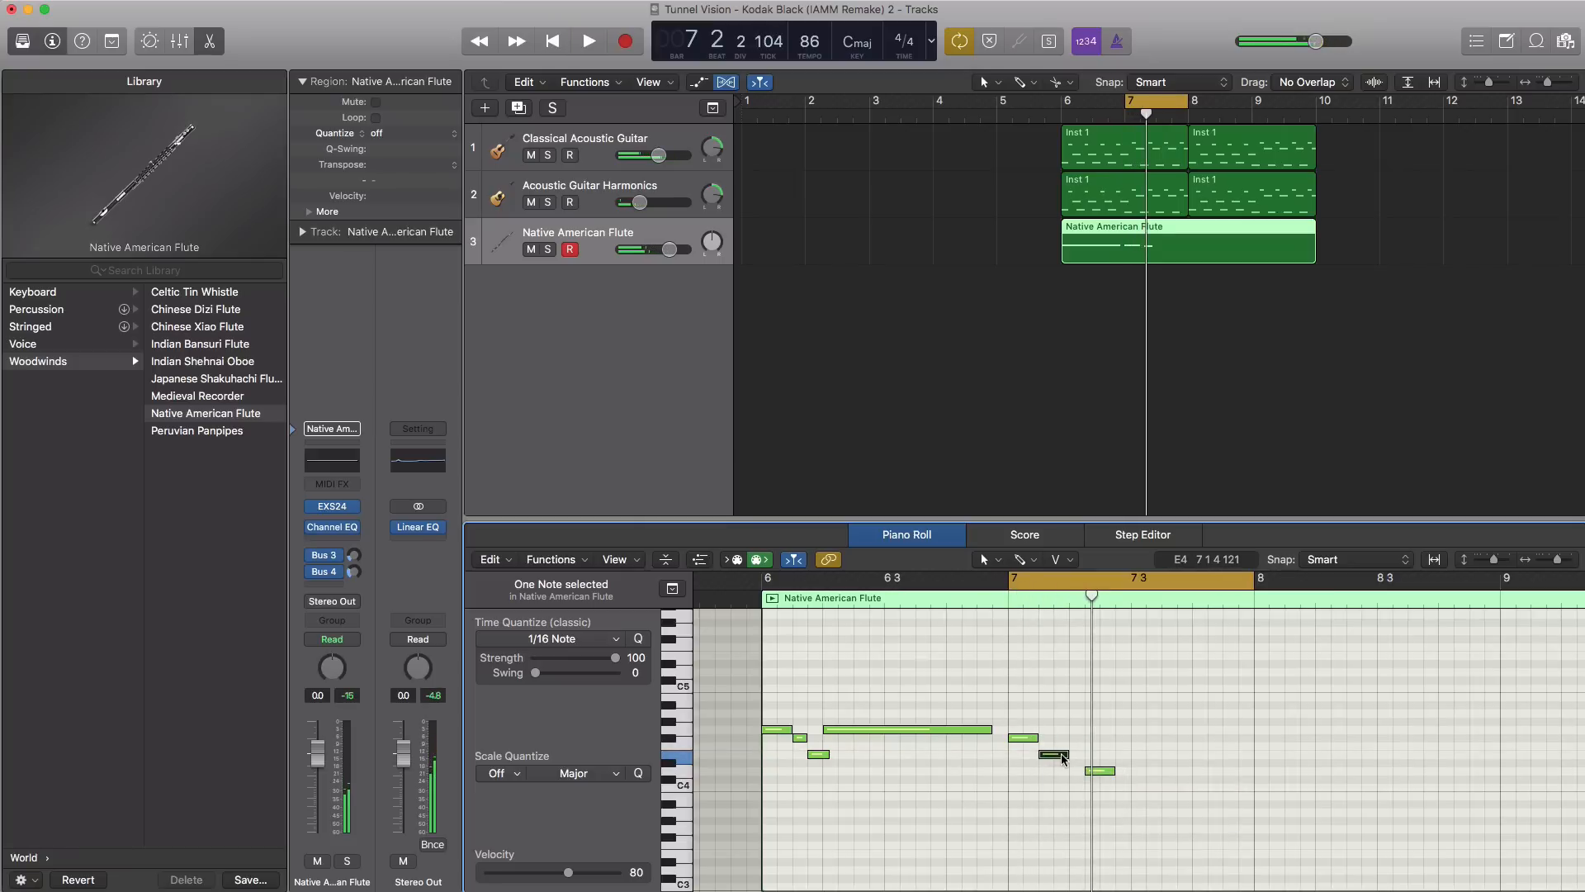
- Tighten the E4 and D4 into consecutive sixteenth notes and add a B3 held from beat 2 to beat 4 of bar 7
click(1062, 756)
drag(1065, 756, 1187, 809)
key(space)
key(space)
key(space)
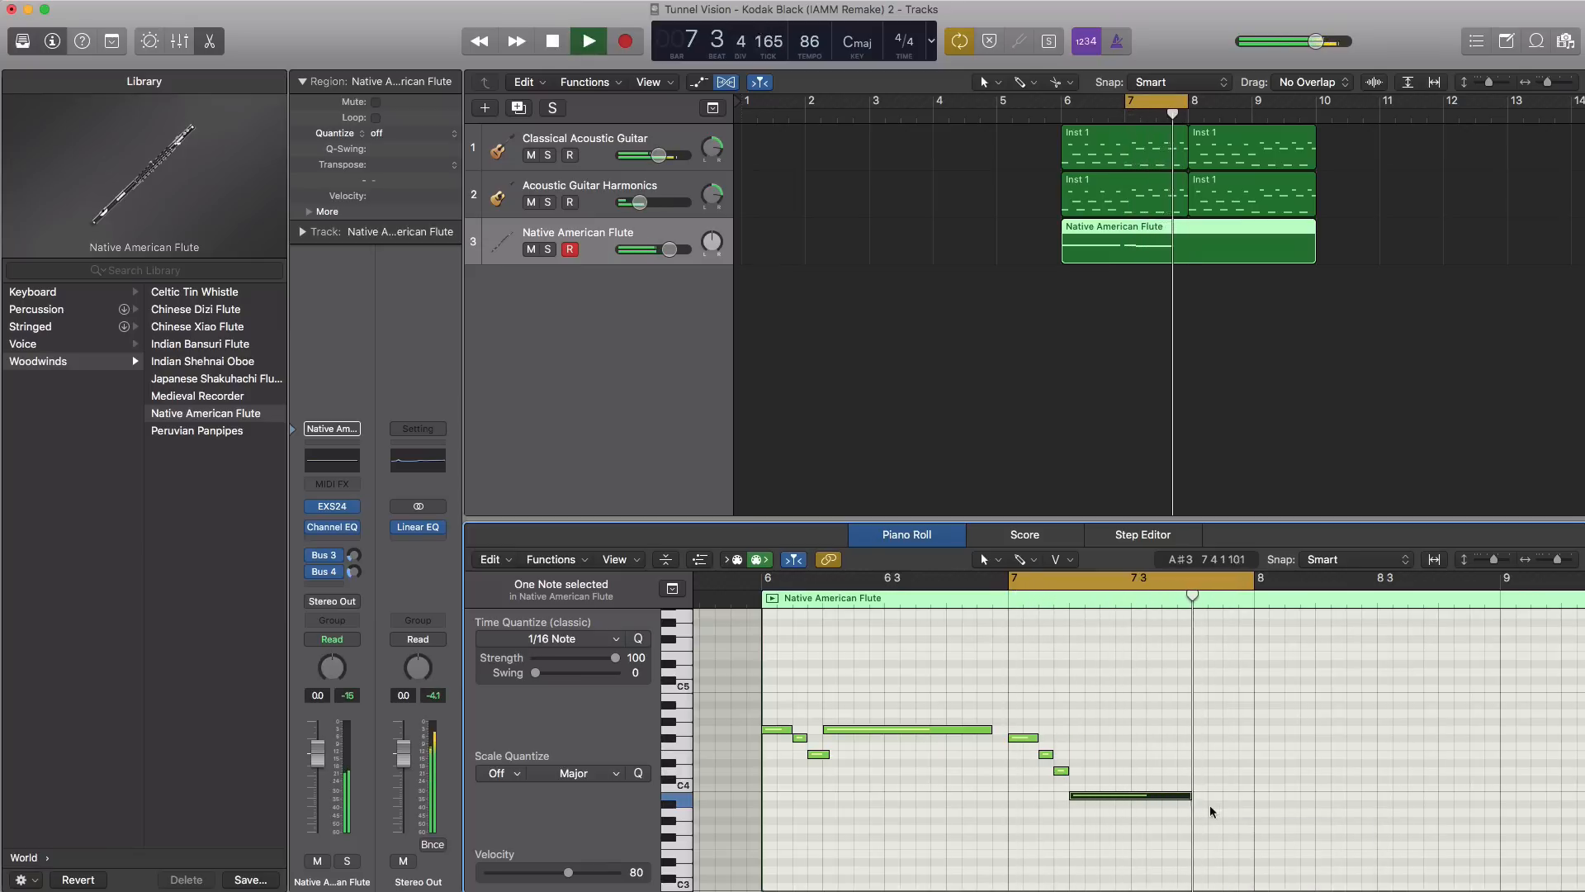
key(space)
- Add a C#4 on beat 4 of bar 7, shortened to just under an eighth note, and play the loop to check it
click(1199, 778)
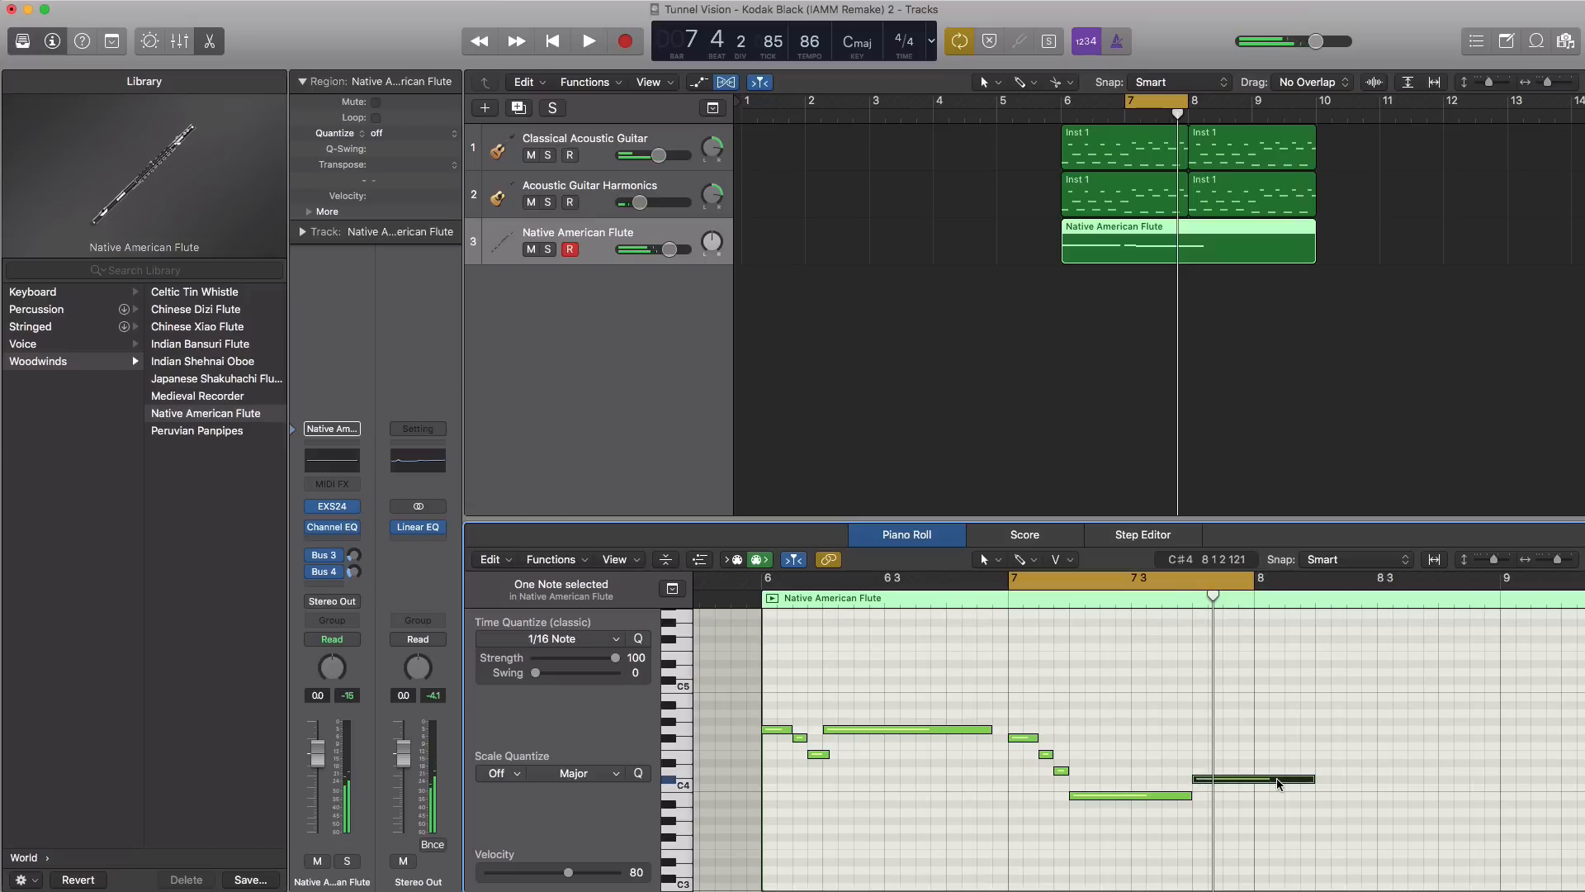
drag(1278, 782, 1214, 780)
key(super+Right)
key(super+Right)
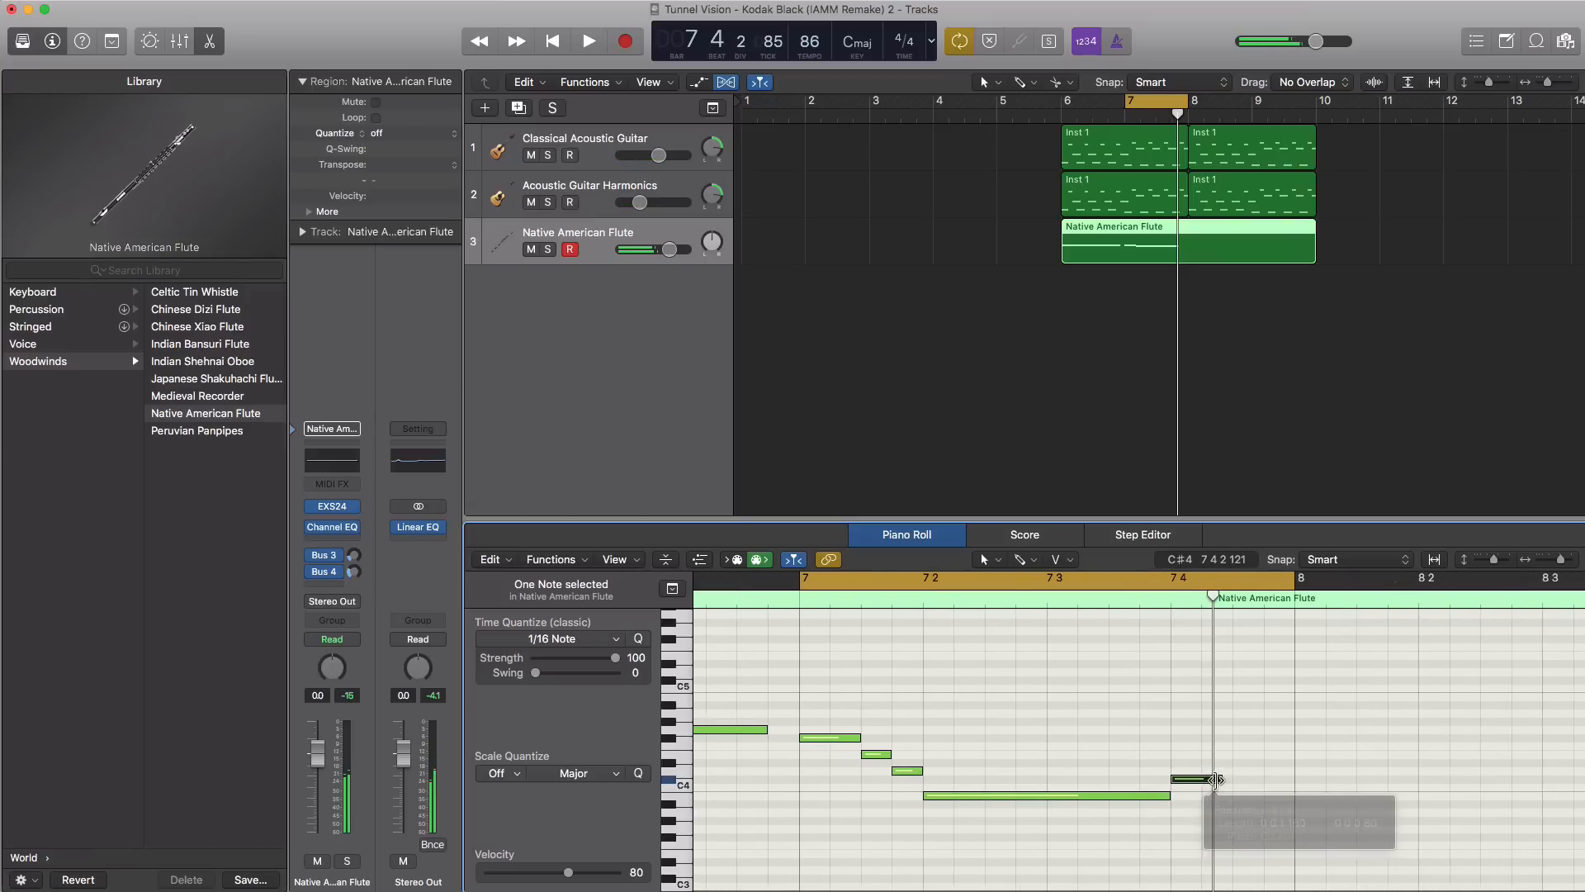
click(1212, 782)
click(1194, 783)
key(space)
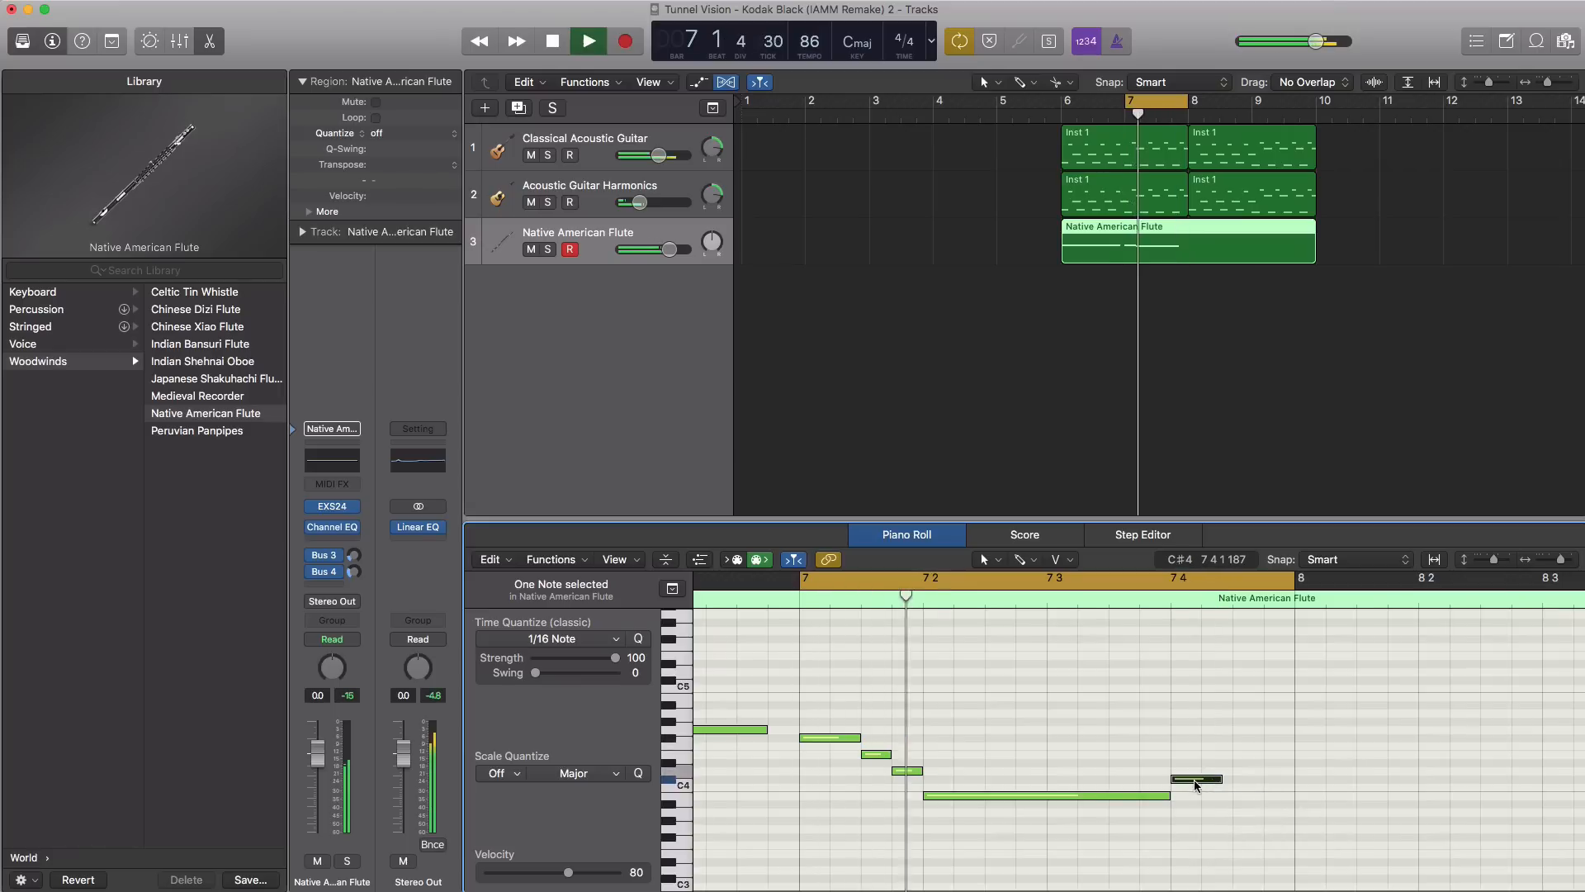
key(space)
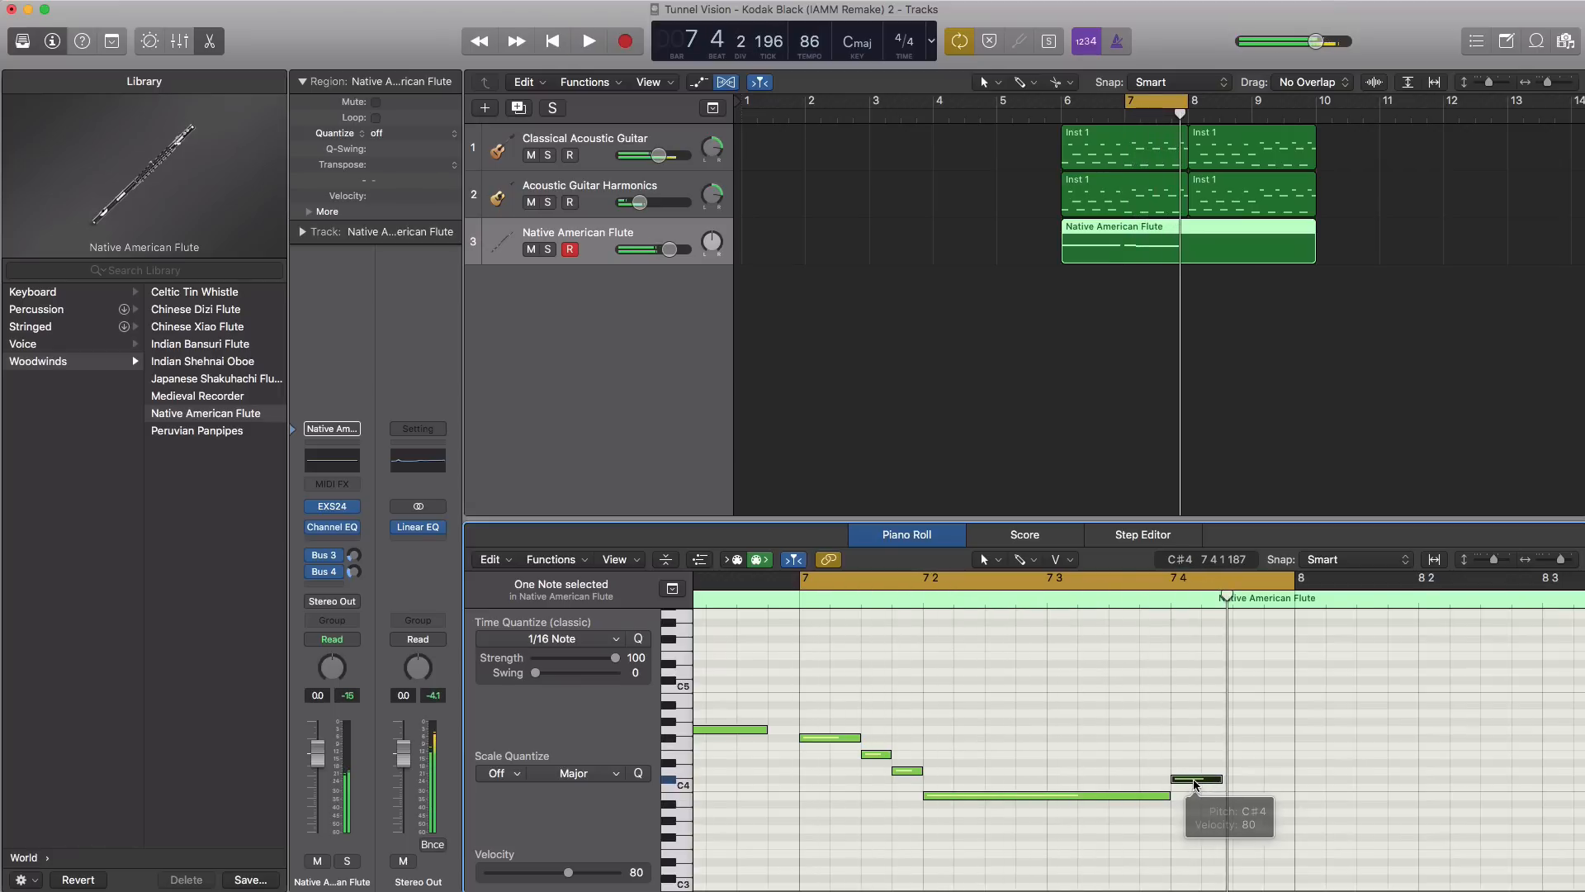
- Draw overlapping short notes D4, E4 and D4 up to the end of bar 7, and play the melody with the cycle set to bars 6–8
drag(1194, 784, 1293, 772)
key(space)
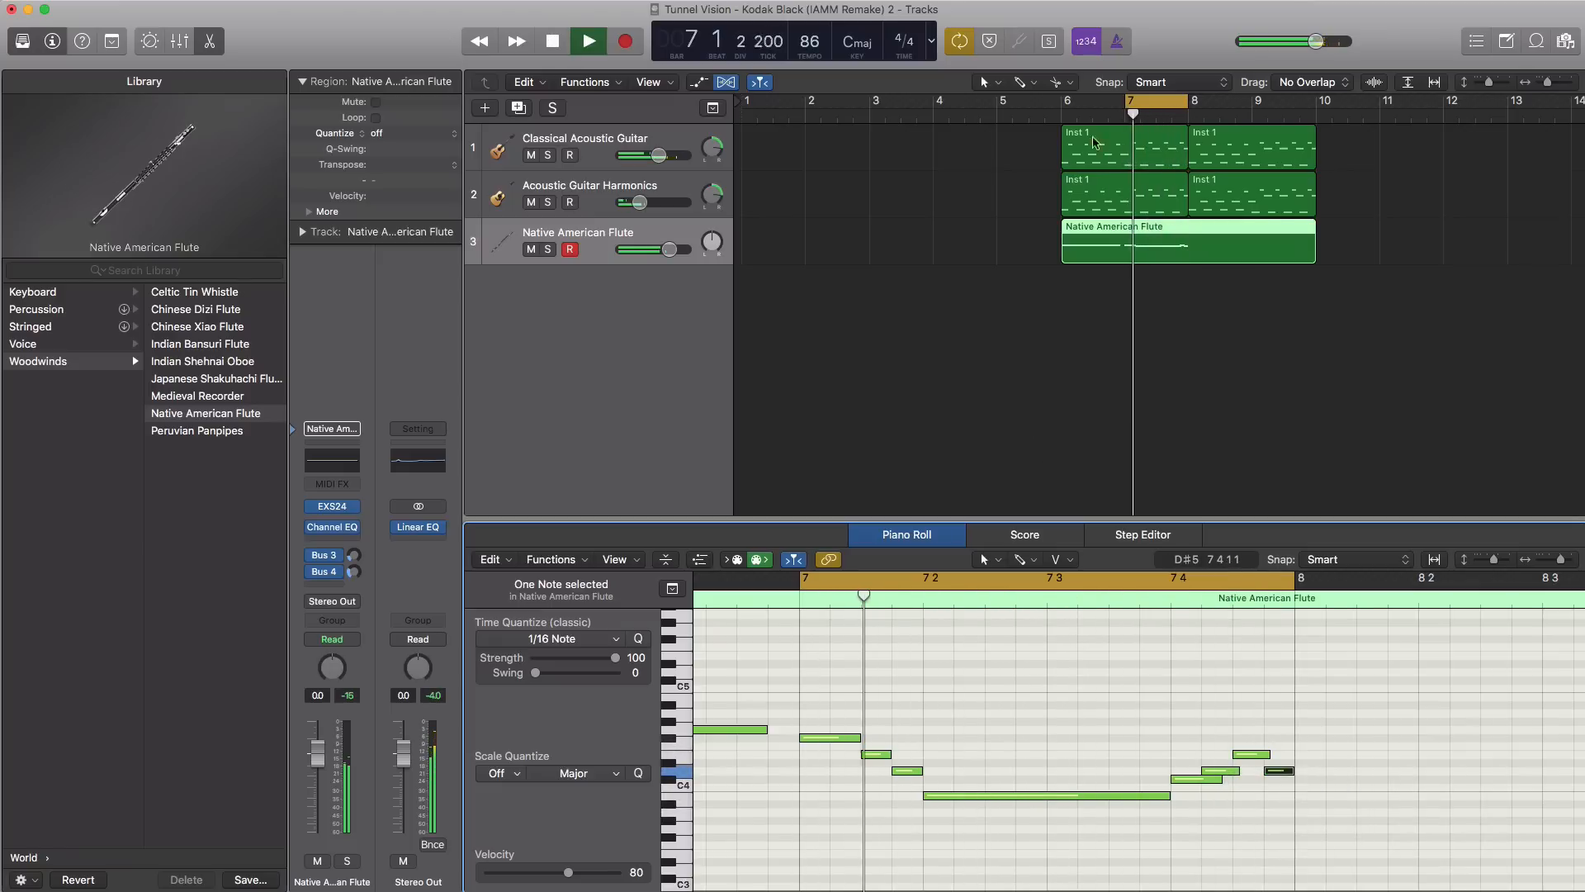
key(space)
drag(1069, 114, 1185, 116)
key(space)
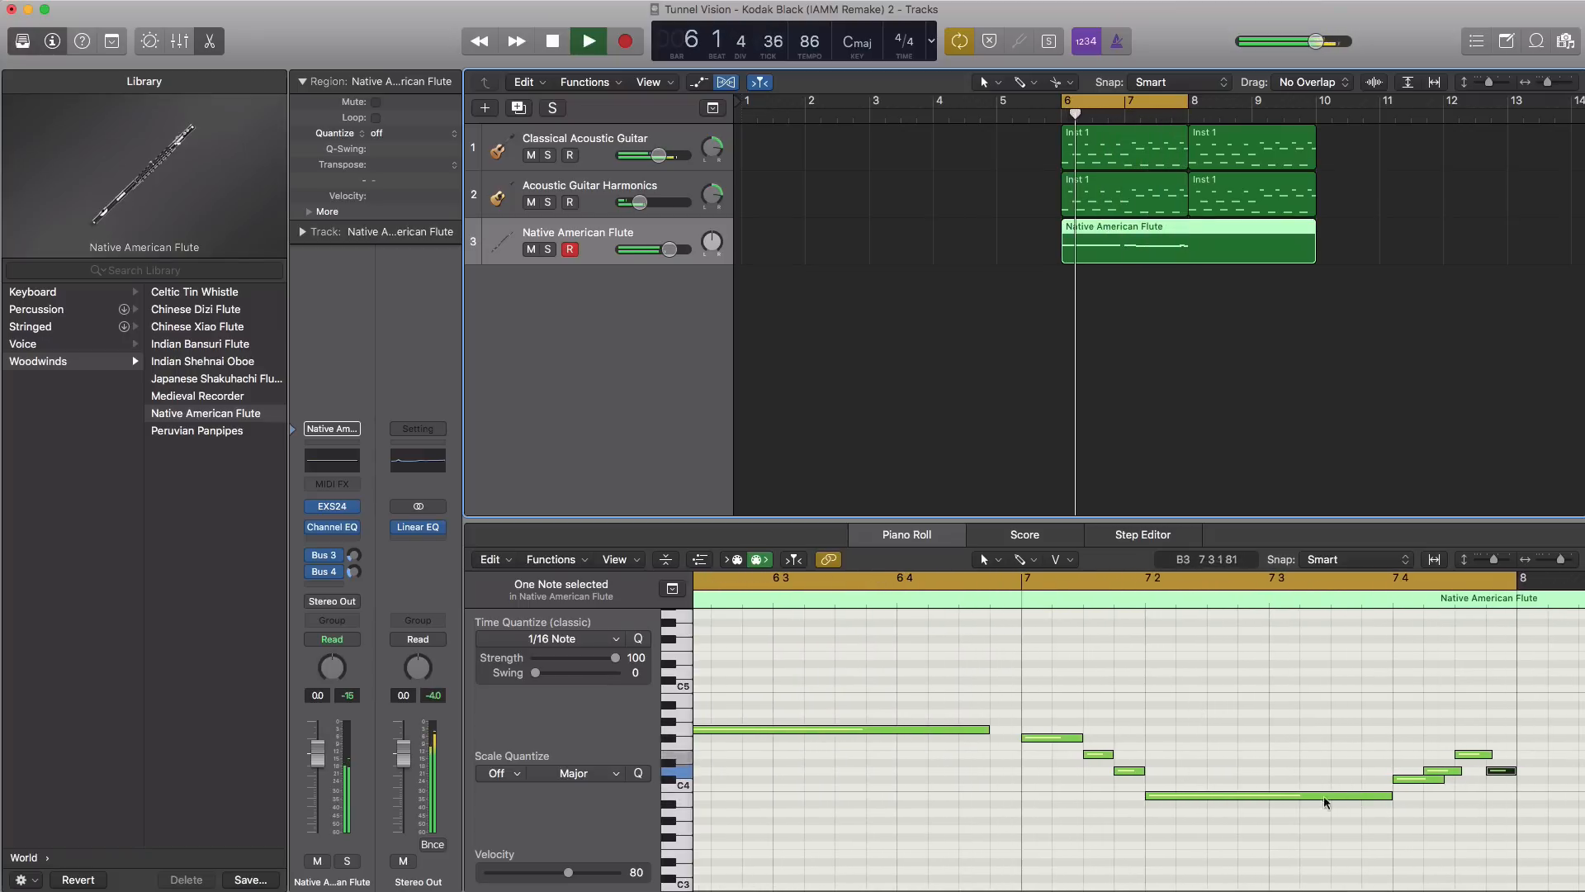
- Copy the four closing notes of bar 7 up one octave and lower the copies' velocity to 47
scroll(1525, 800, down, 3)
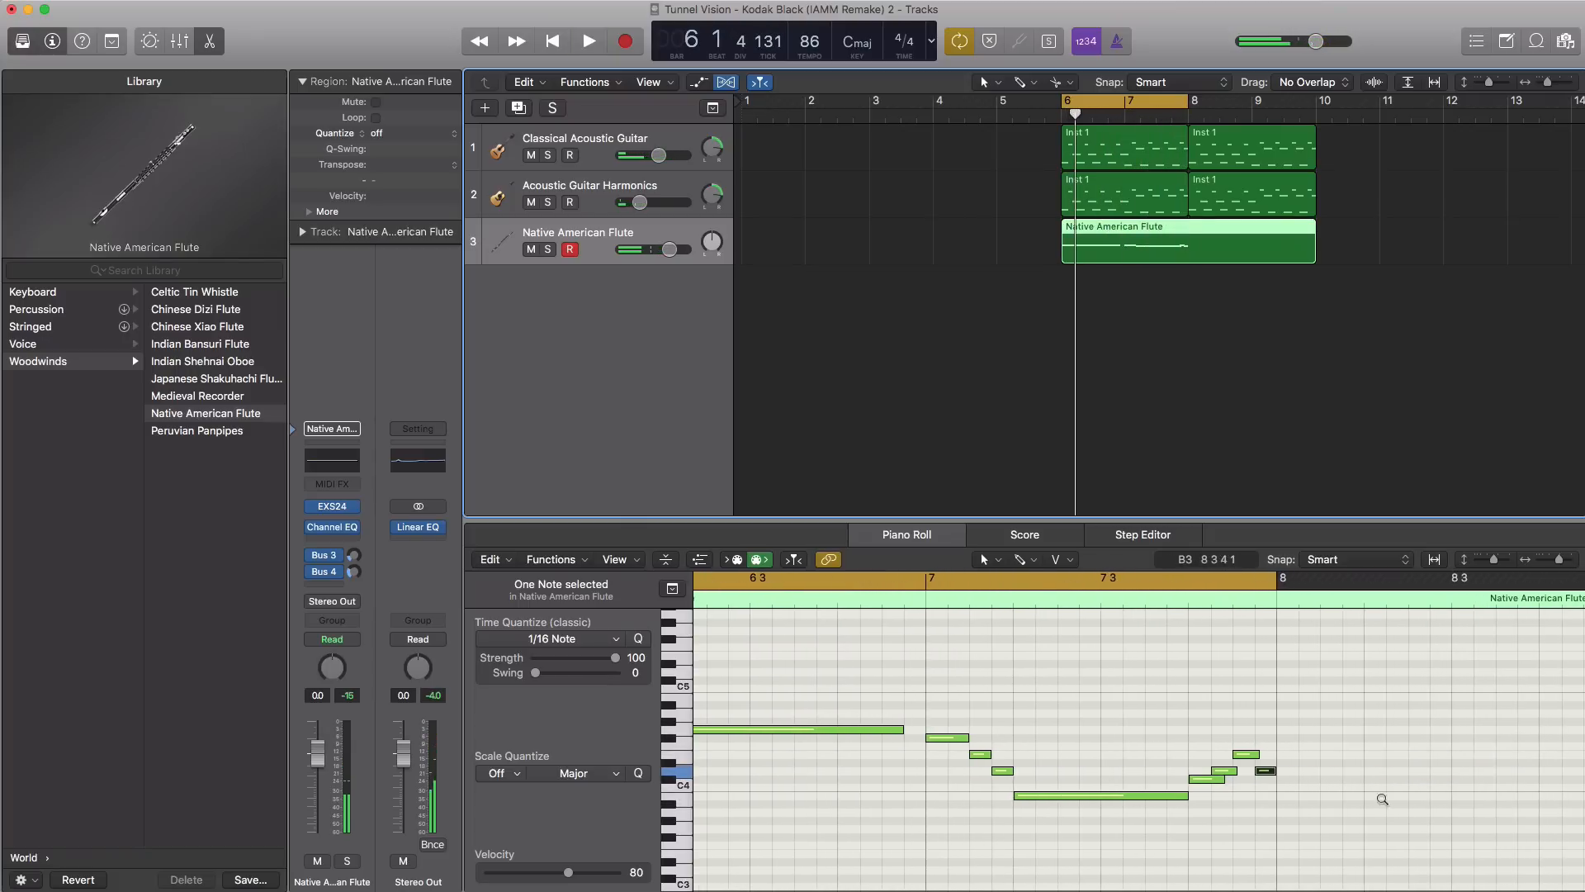
drag(1323, 817, 1204, 721)
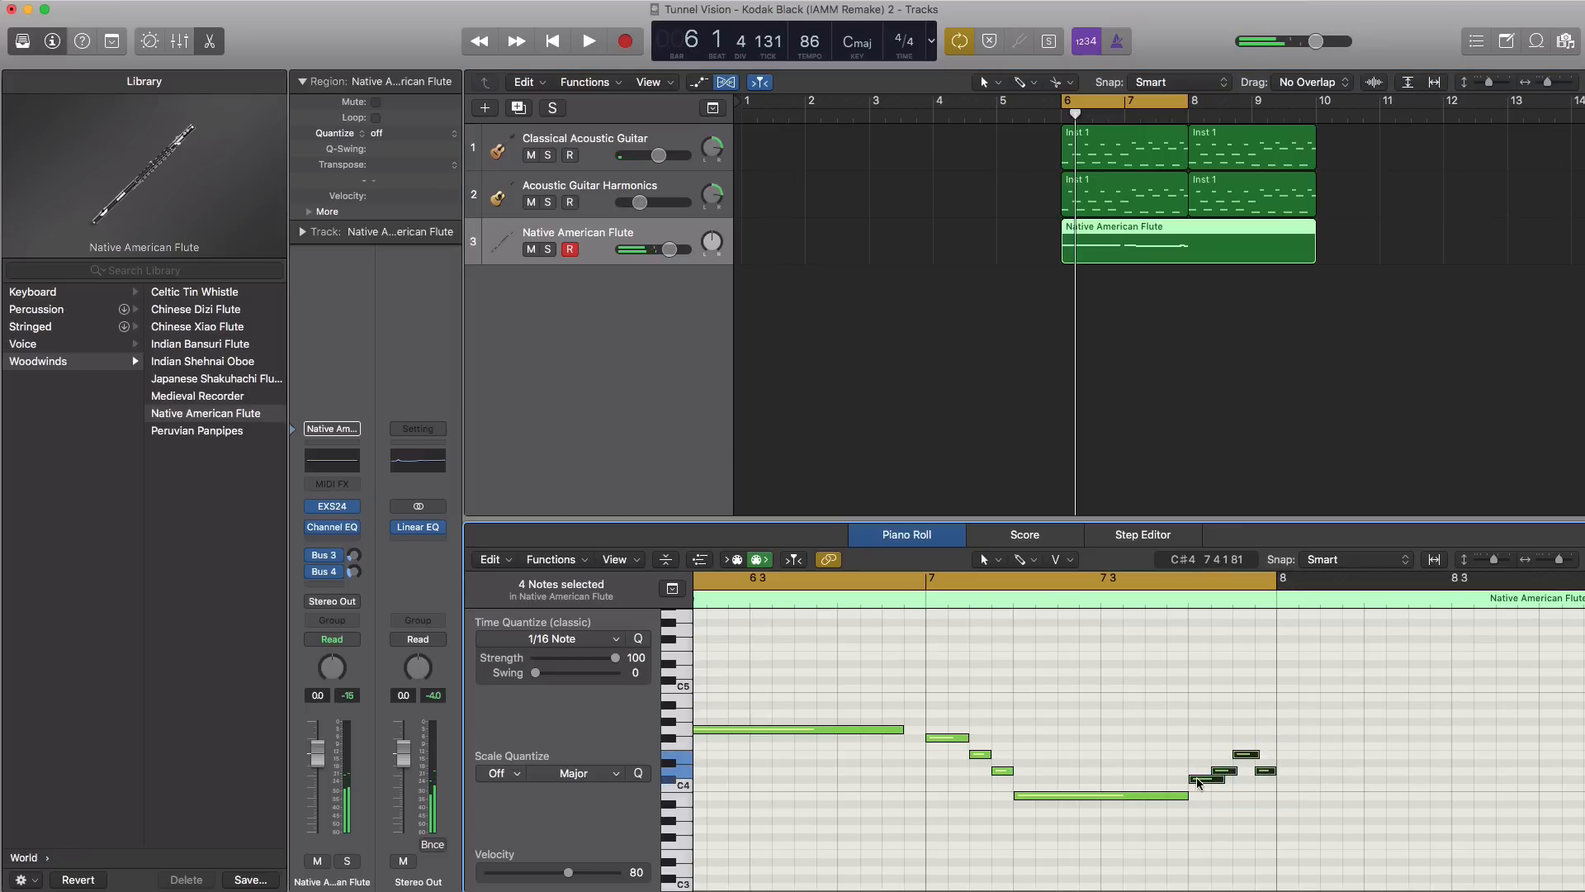
drag(1197, 778, 1199, 685)
key(space)
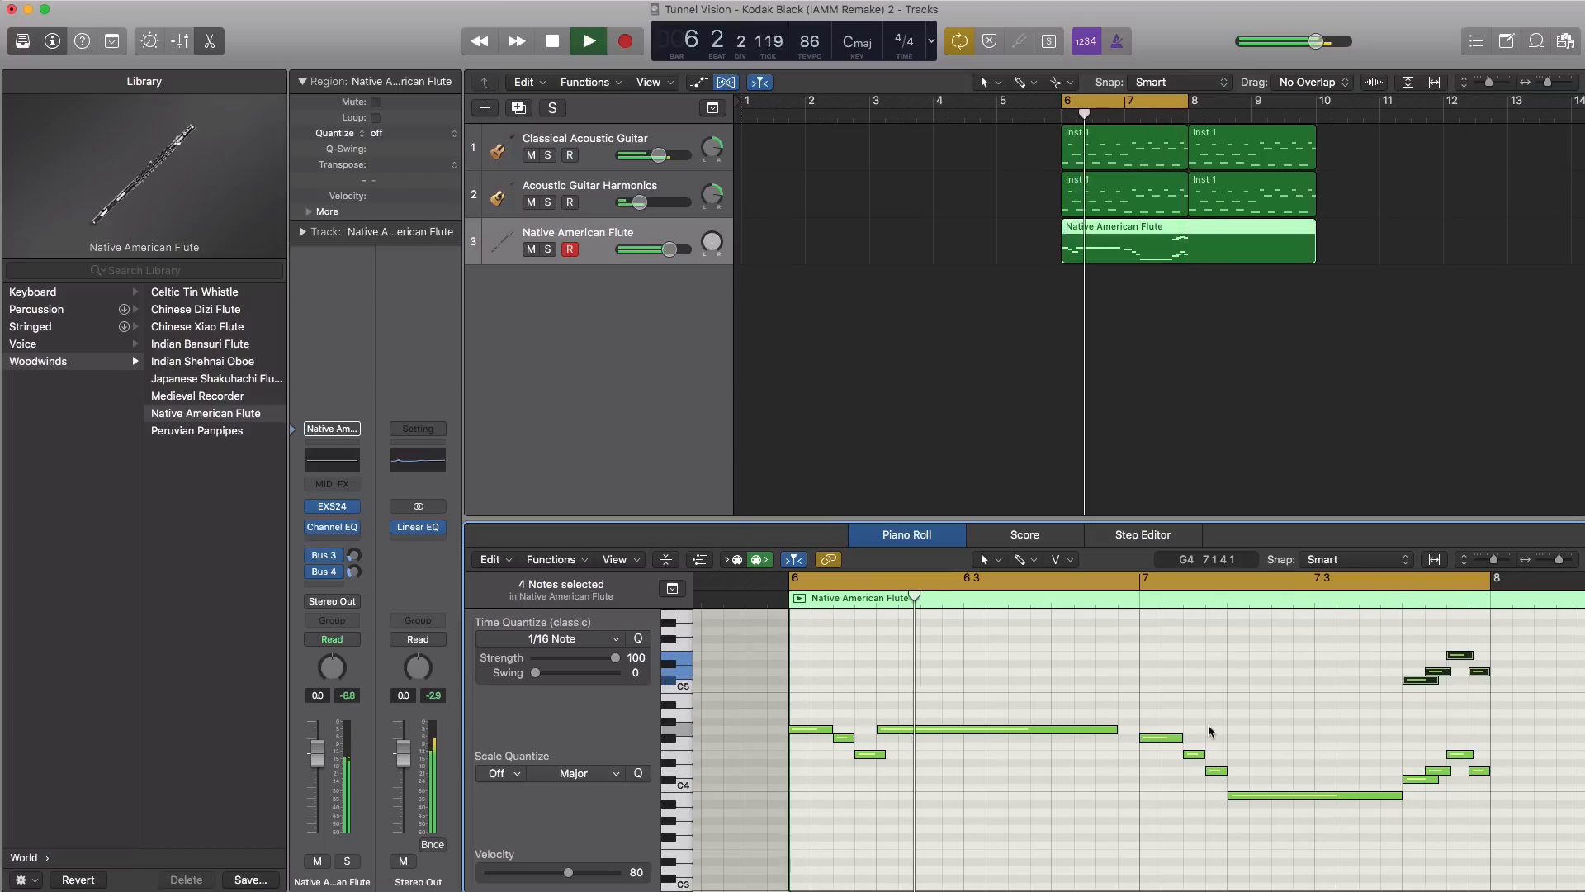
key(space)
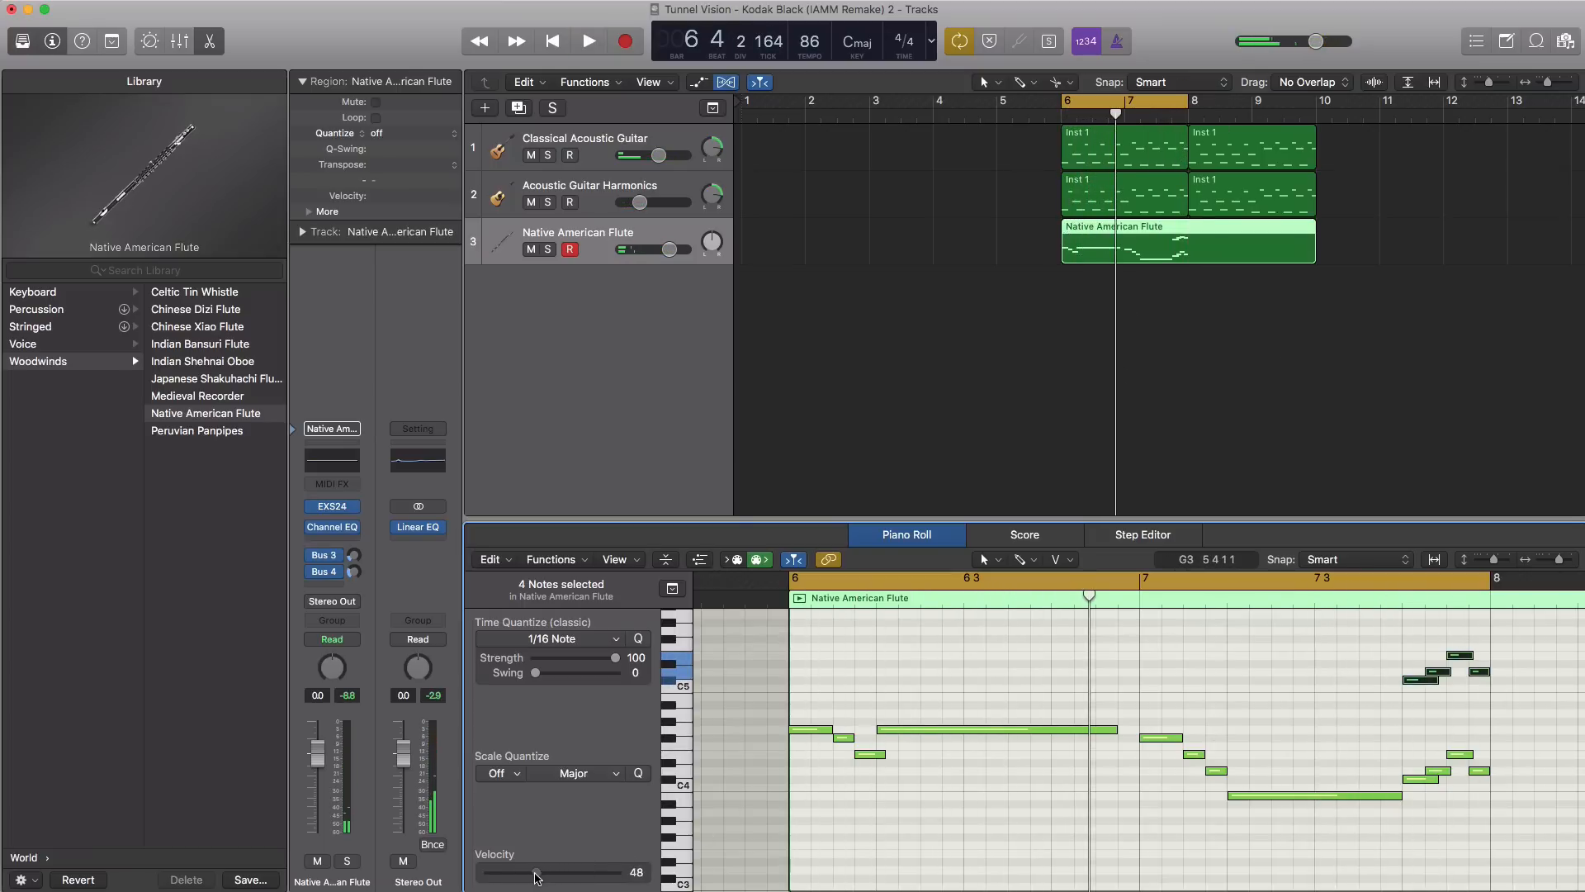
- Set the cycle range to bar 8 through bar 10 and copy the whole two-bar flute melody to bar 8
drag(1118, 108, 1245, 108)
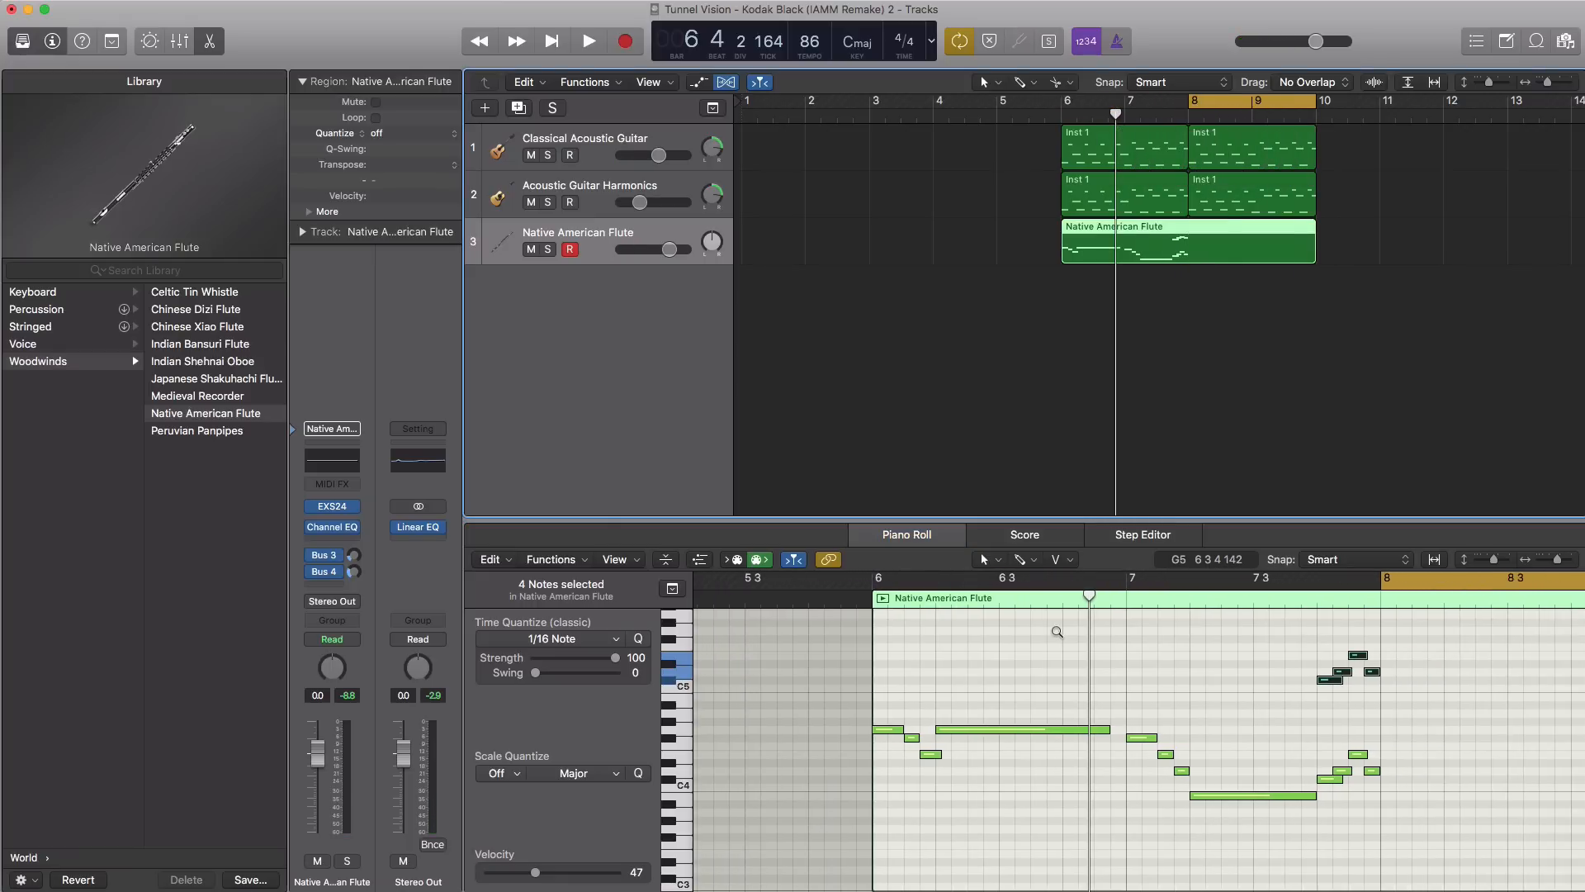
ctrl+alt+click(1056, 631)
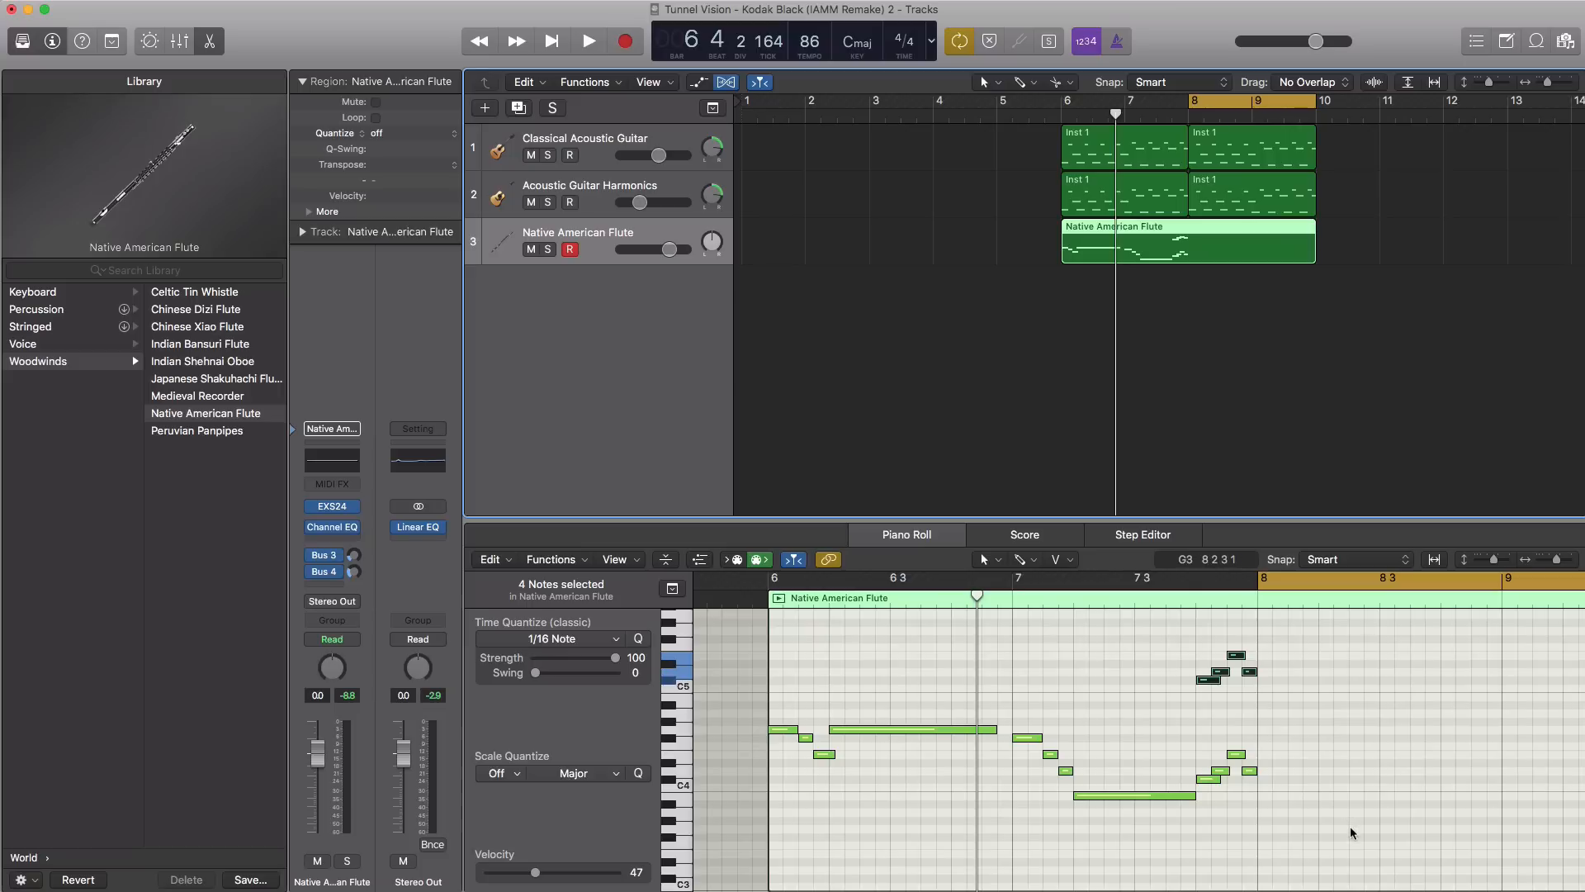
drag(1345, 825, 759, 647)
drag(784, 734, 1278, 738)
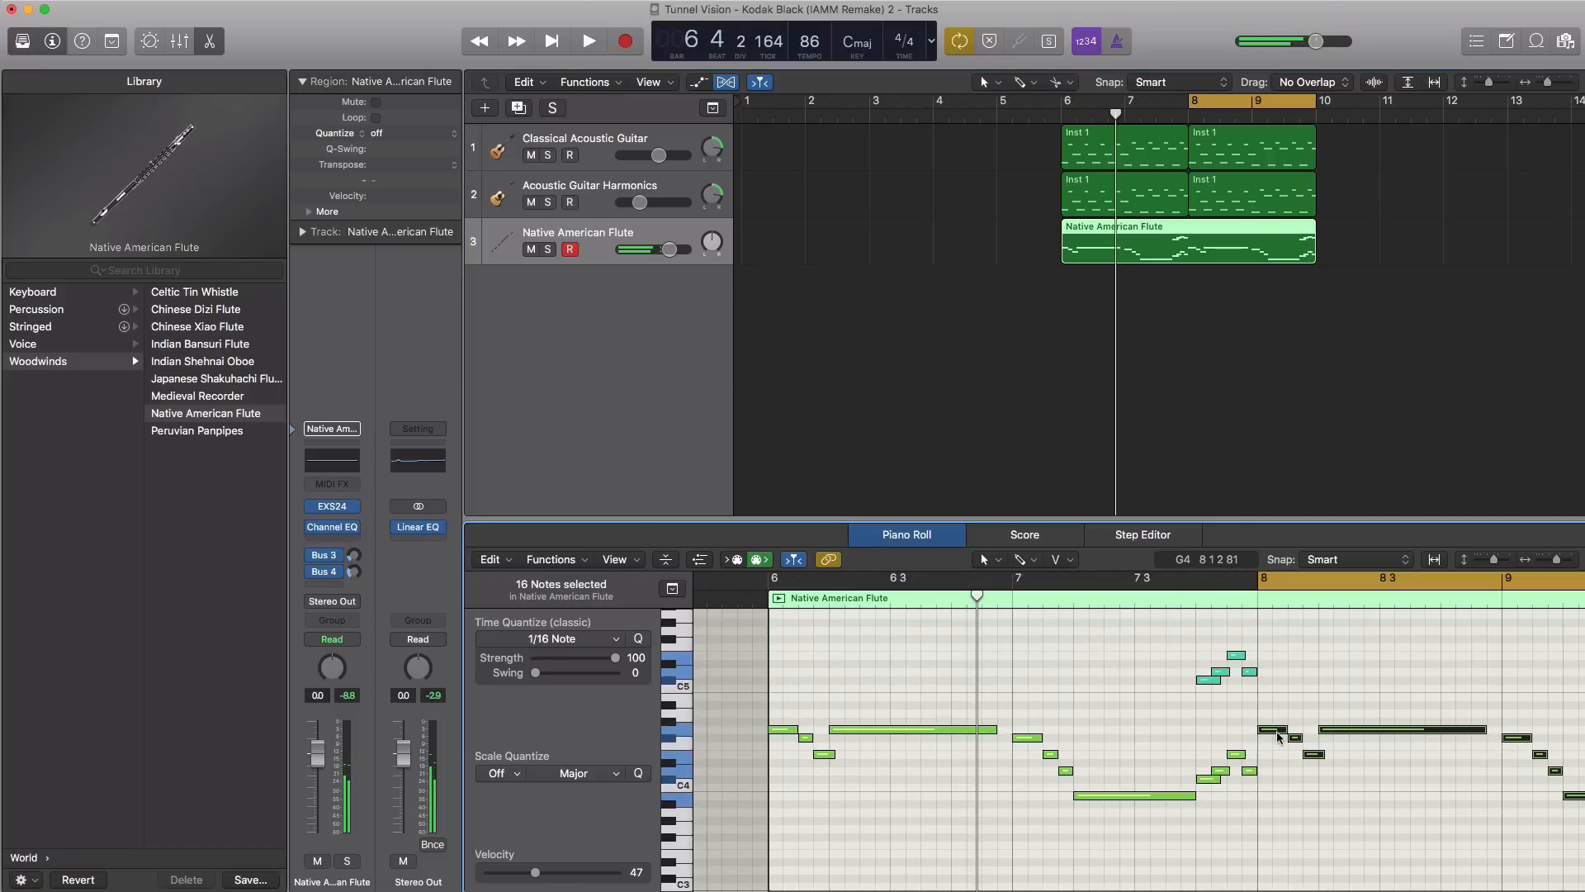
- Raise the copied long B3 in bar 9 to C#4 and play the second half of the melody
scroll(1256, 809, right, 6)
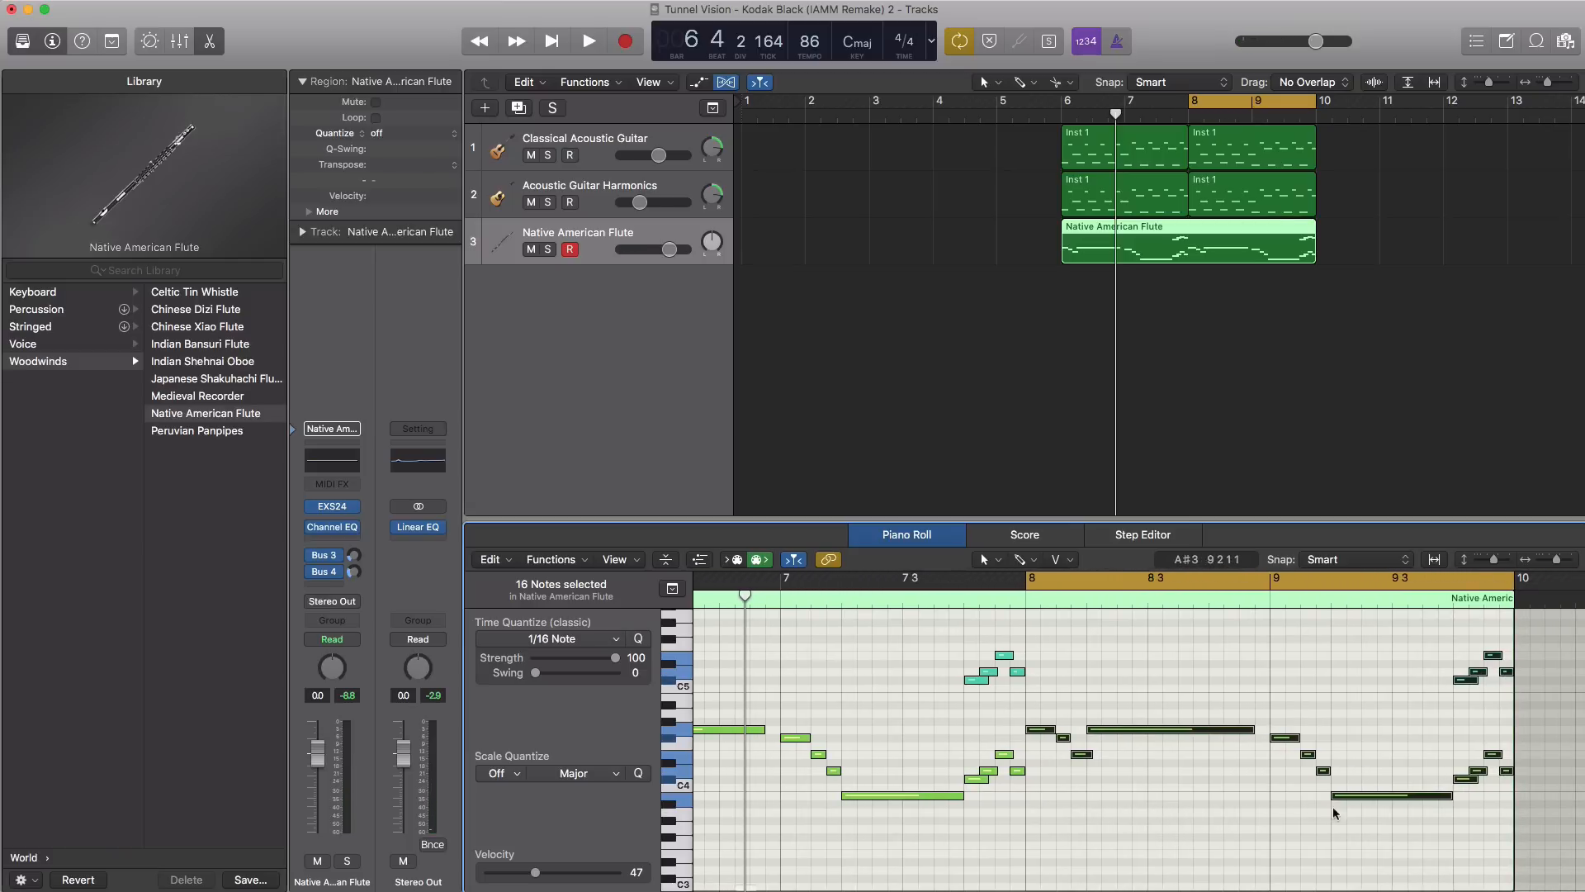
scroll(1357, 799, left, 1)
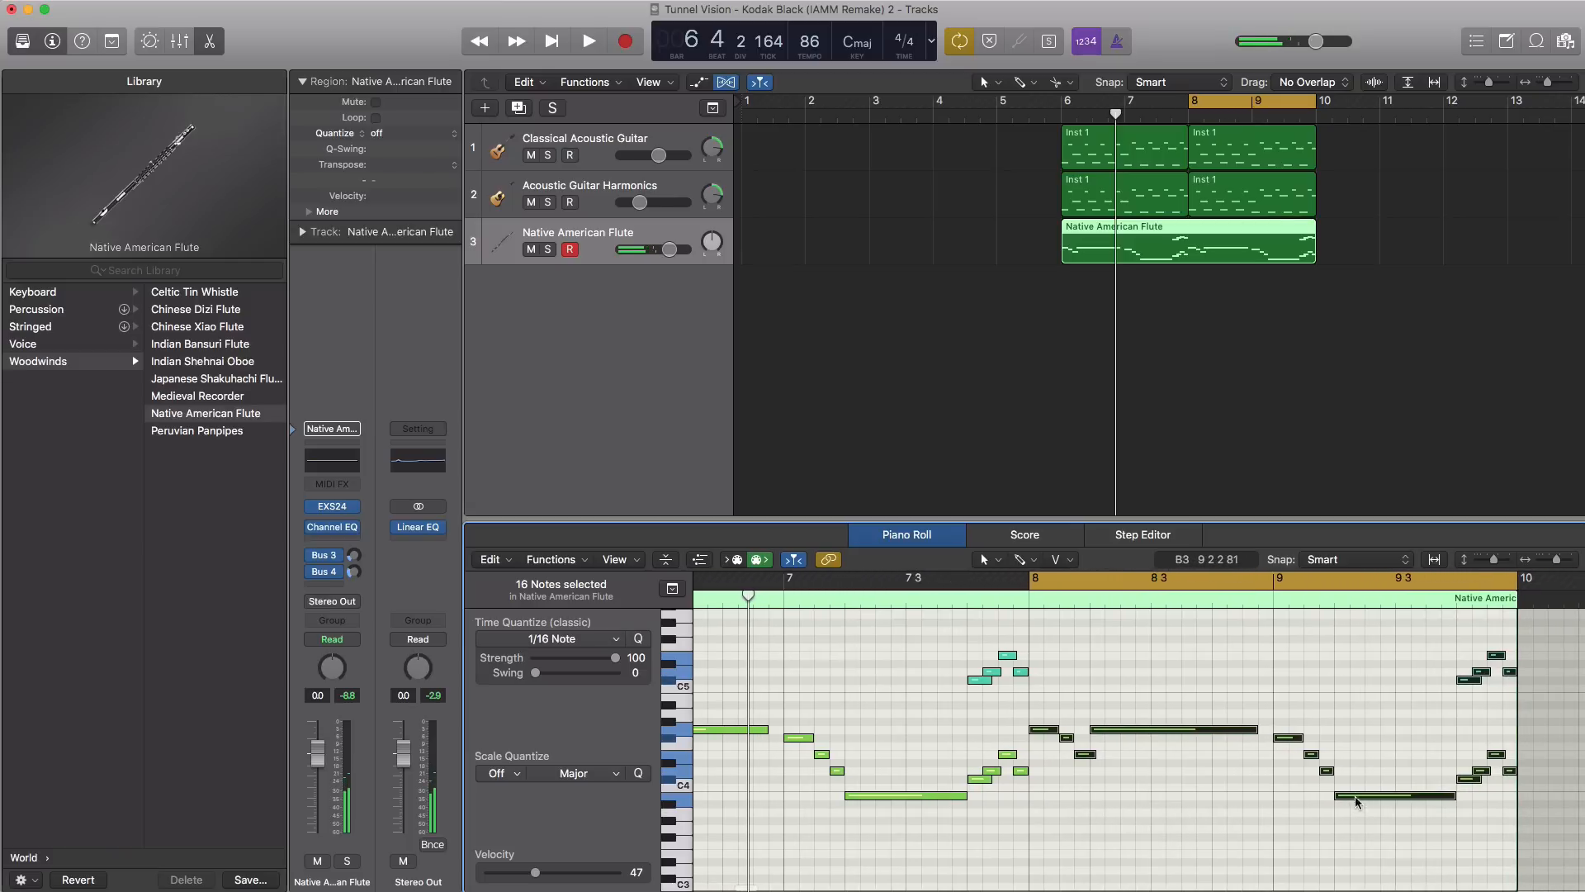
click(1358, 790)
drag(1355, 795, 1356, 783)
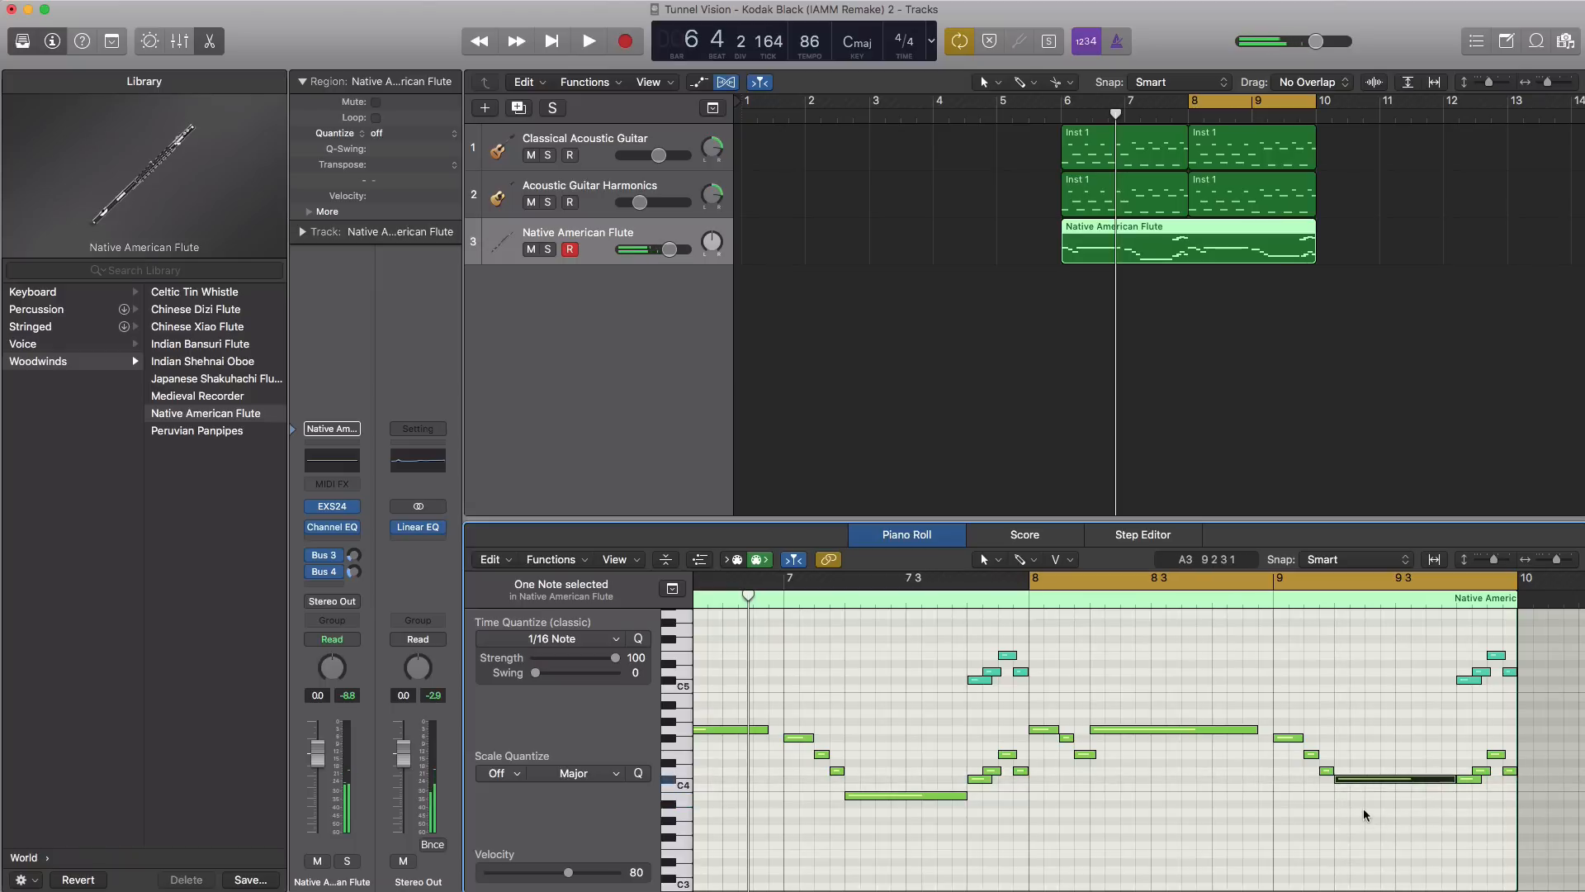
key(space)
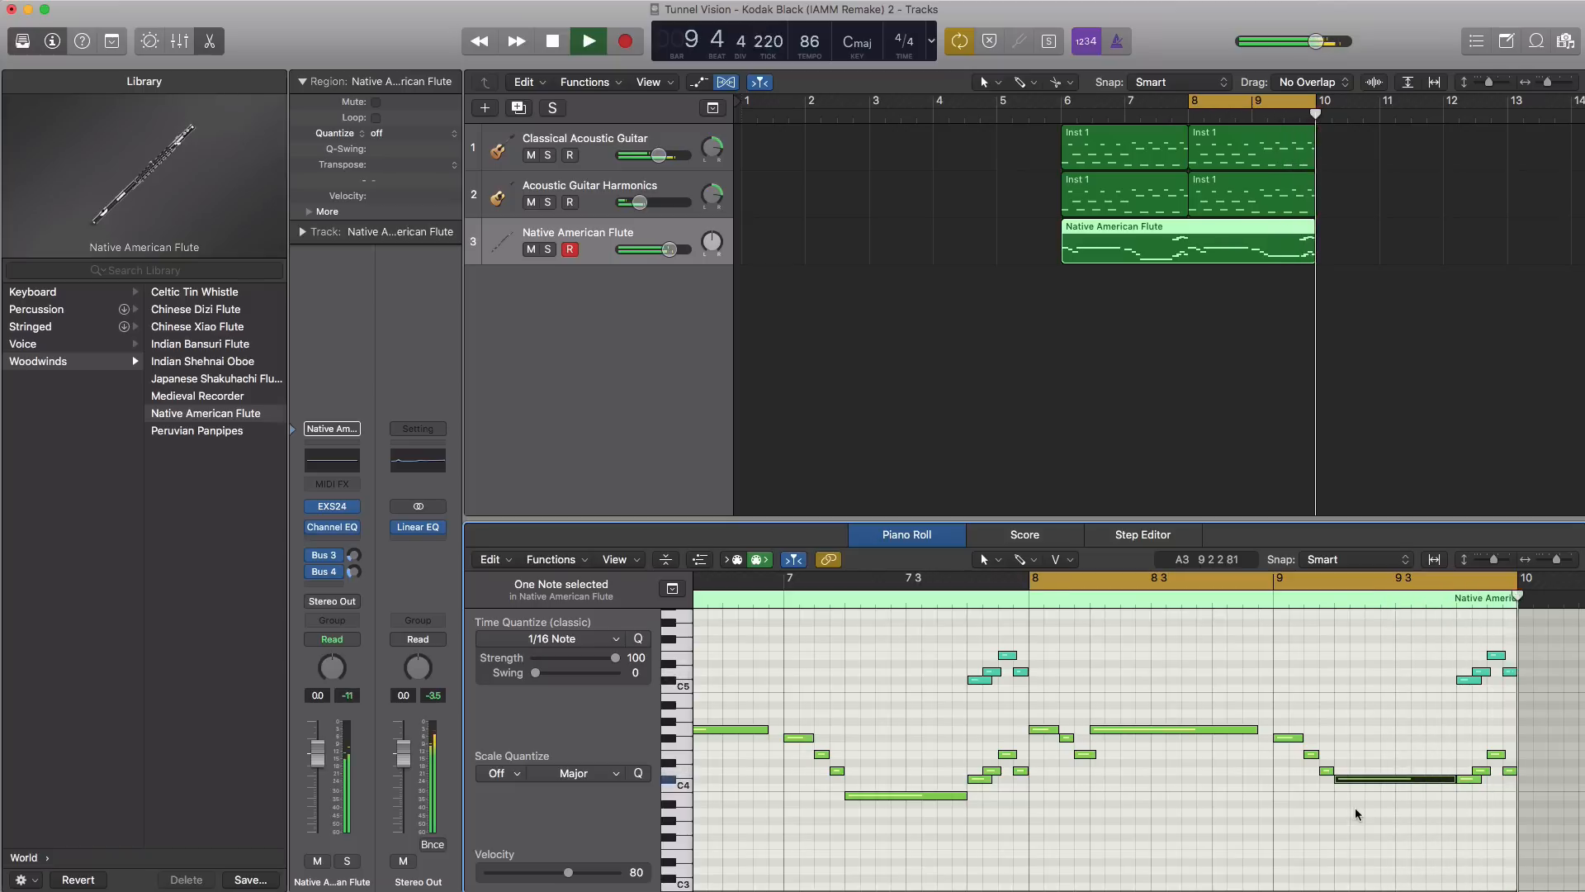
key(space)
- Copy the long C#4 in bar 9 up an octave at velocity 40, and play the full melody with the cycle spanning bars 6–10
drag(1374, 781, 1374, 682)
ctrl+alt+click(1267, 695)
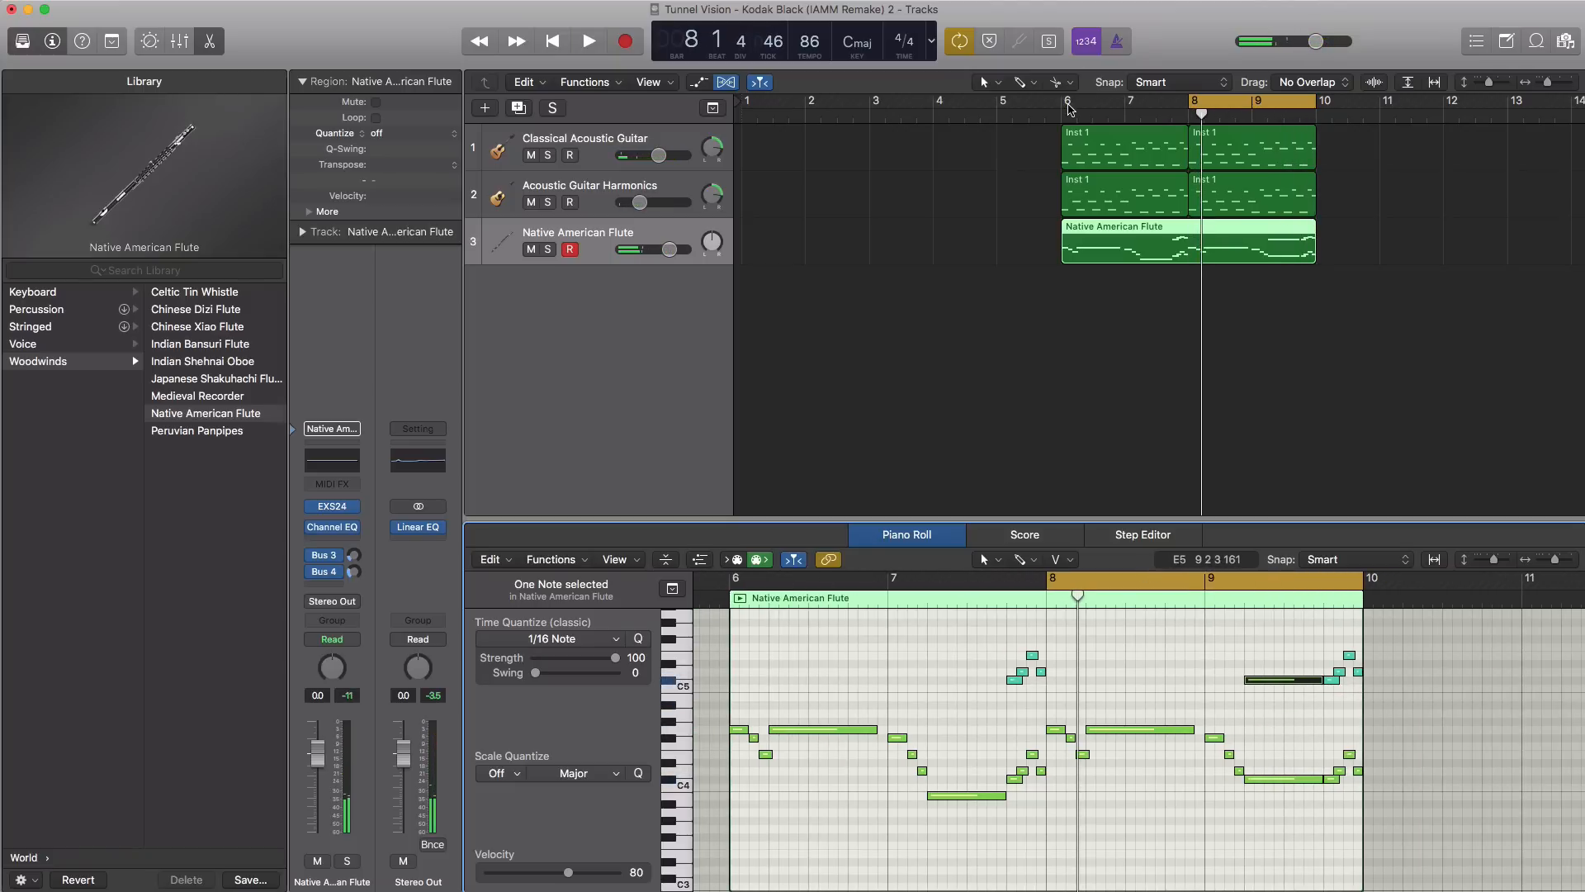
drag(1074, 110, 1312, 109)
key(space)
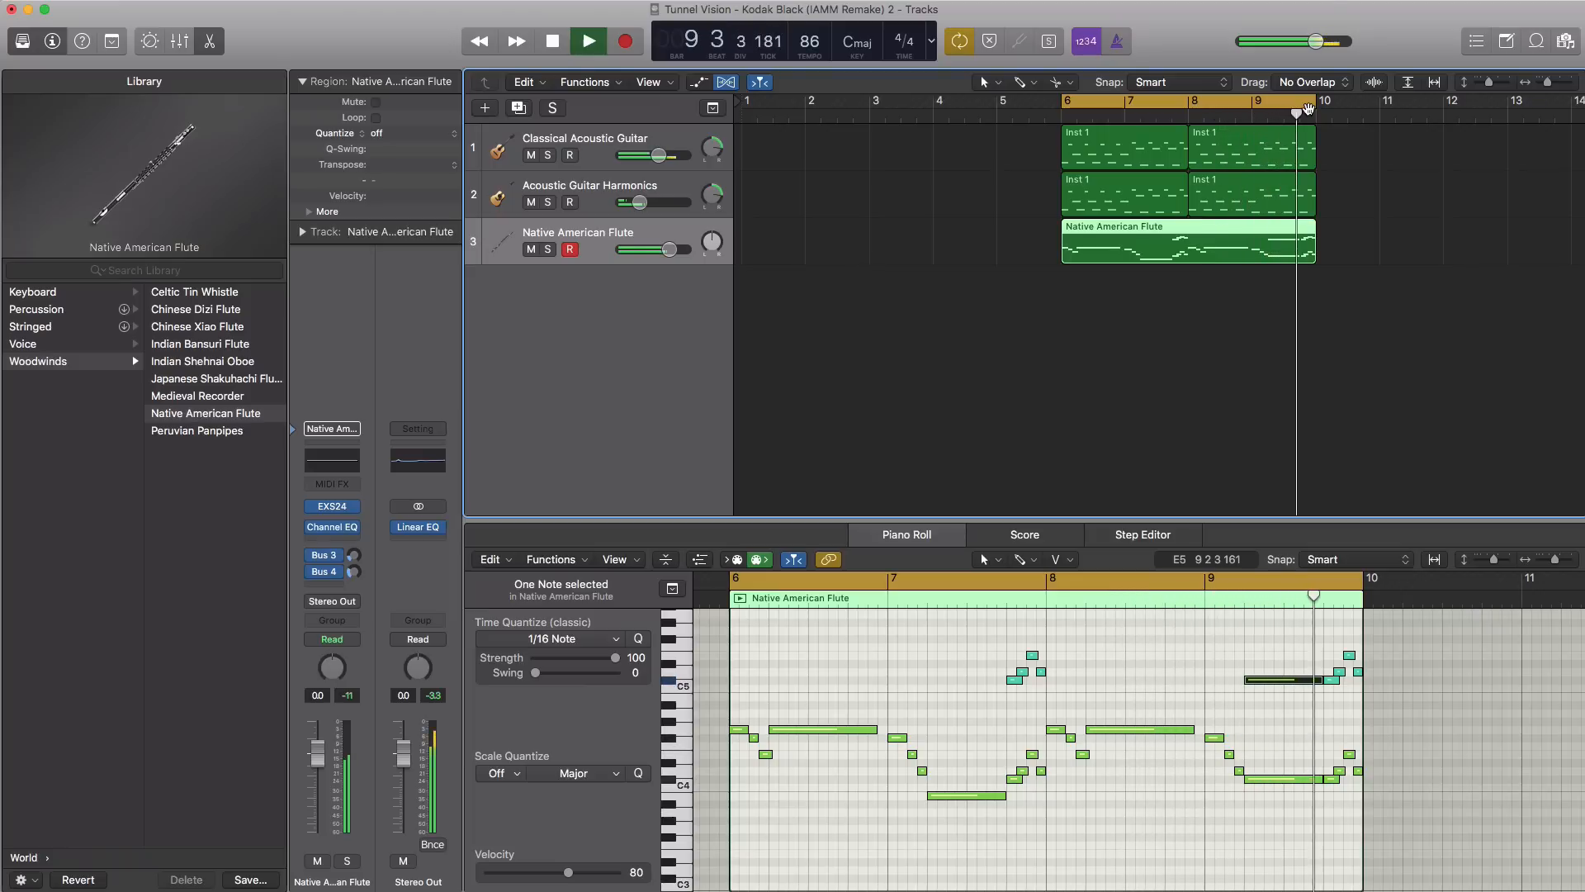
key(space)
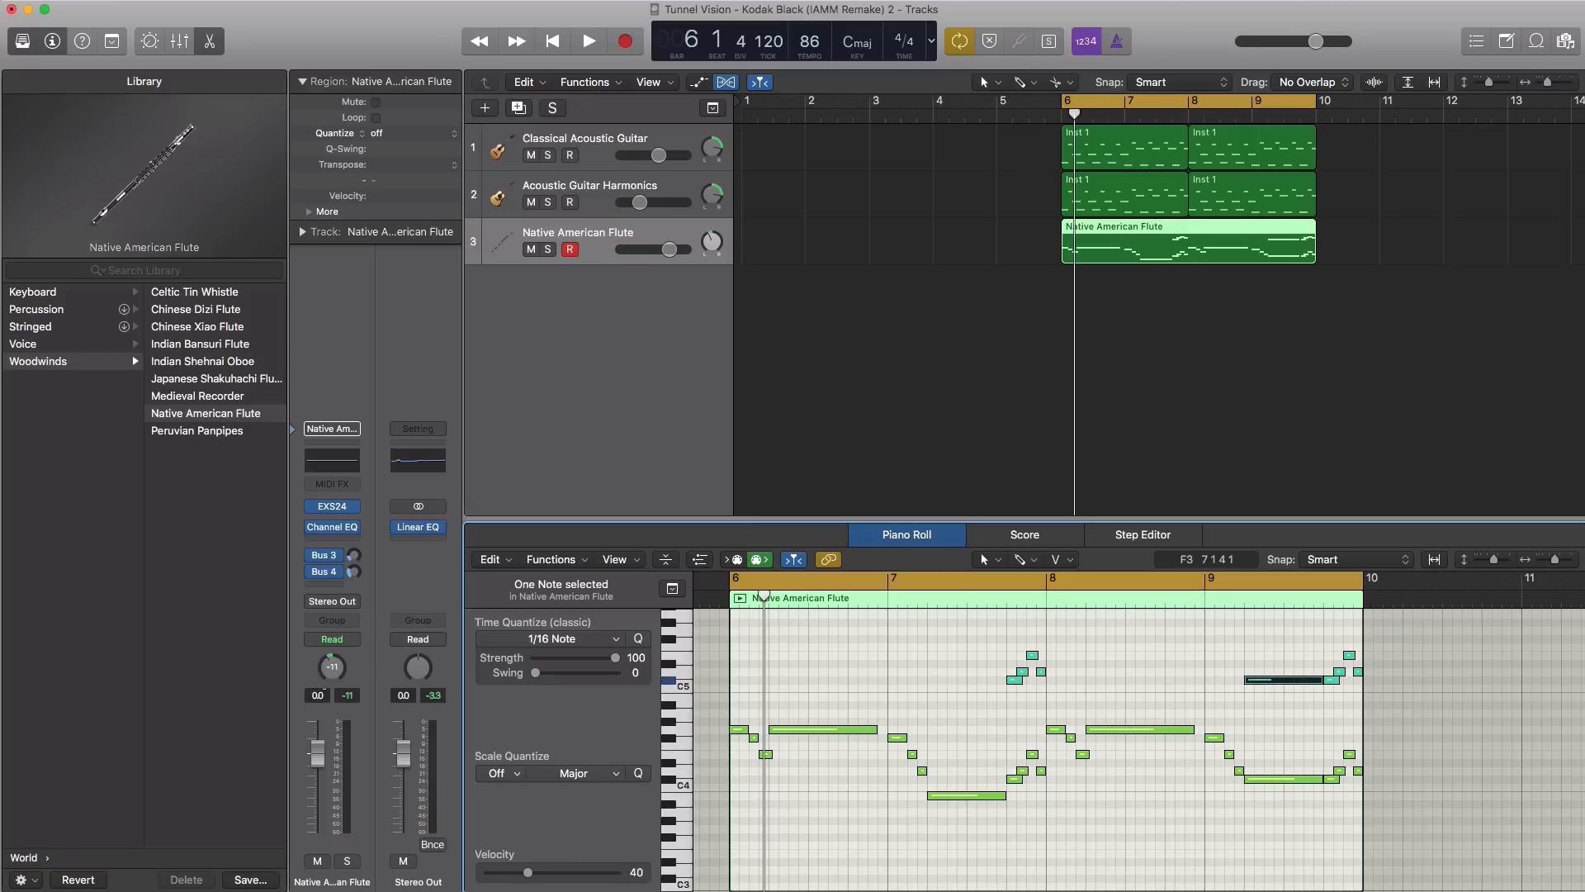
- Set the flute track's volume to 2.0 dB and its pan to -16 while the loop plays
key(space)
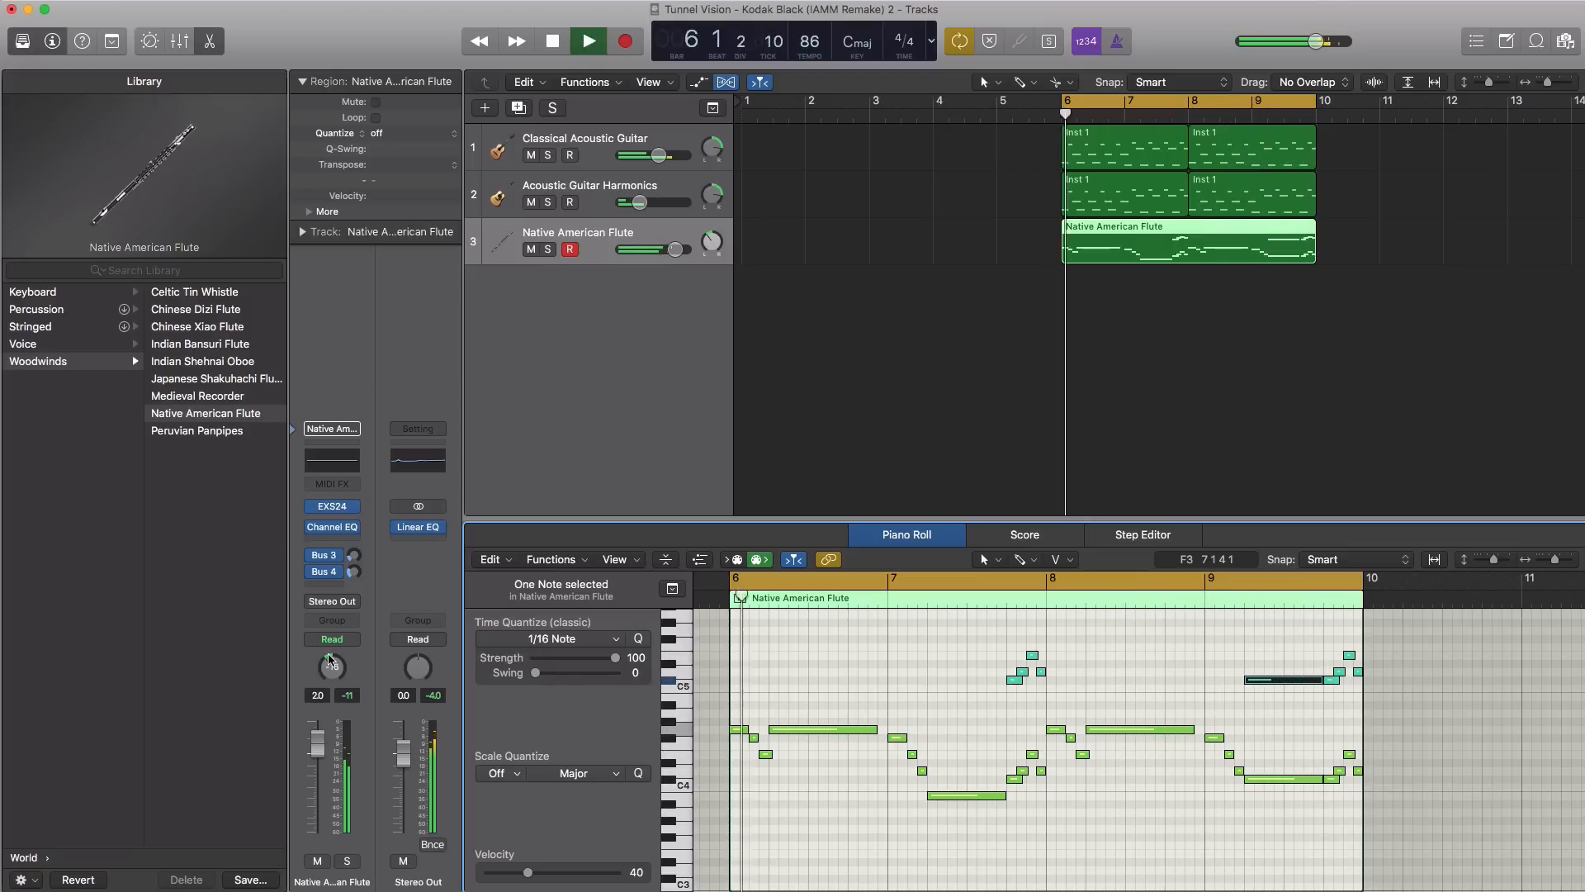
key(space)
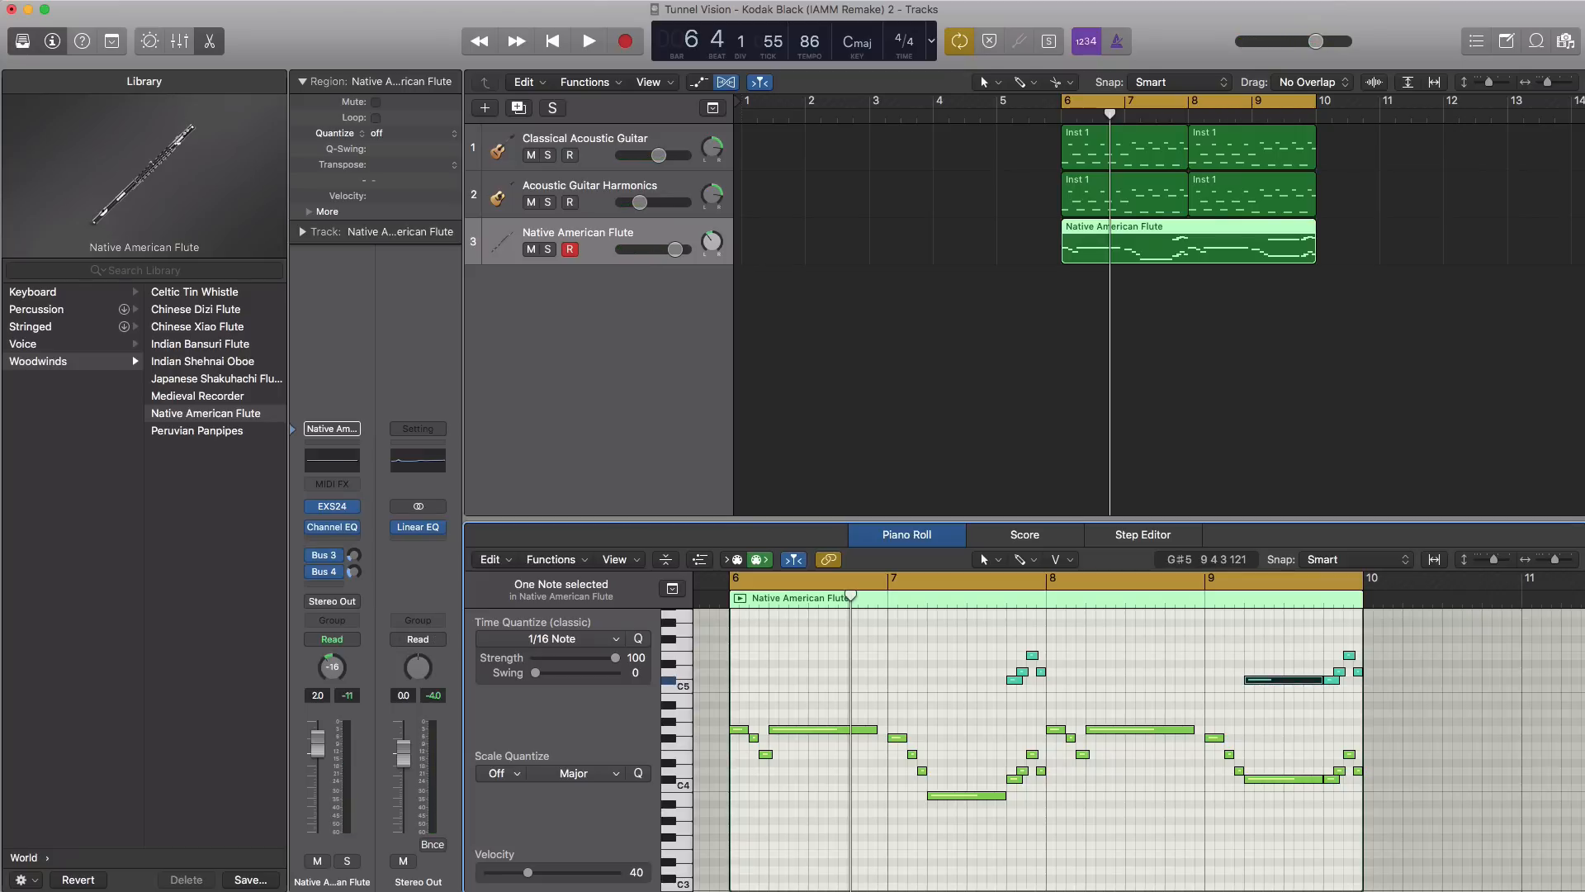
- Add another software instrument track and load the EXS24 sampler on it
click(484, 108)
key(Return)
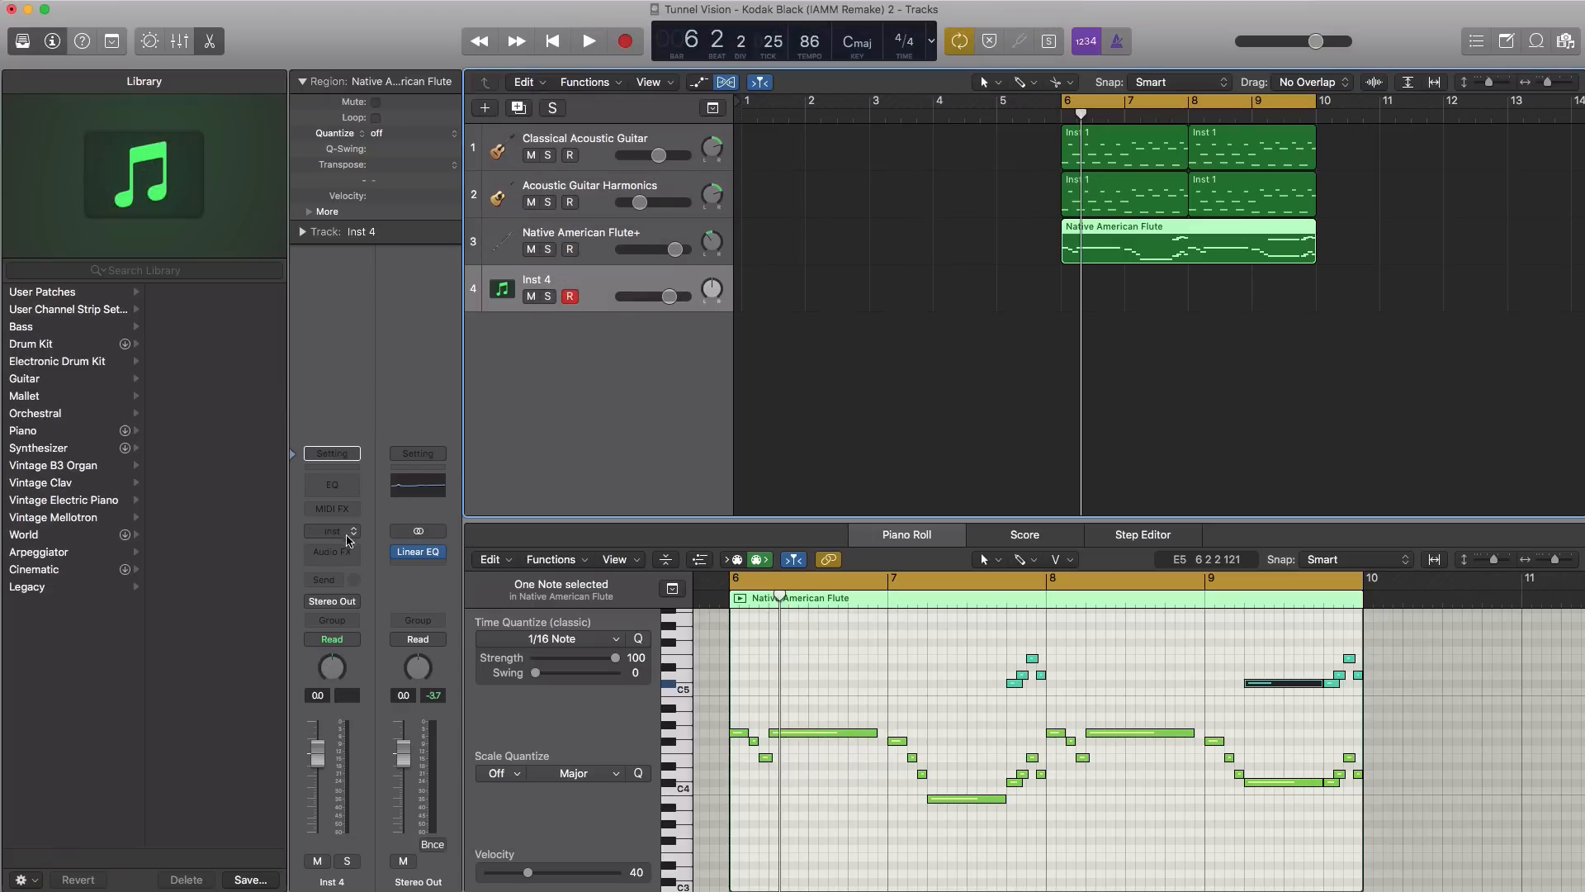
click(348, 541)
key(Escape)
drag(497, 122, 936, 234)
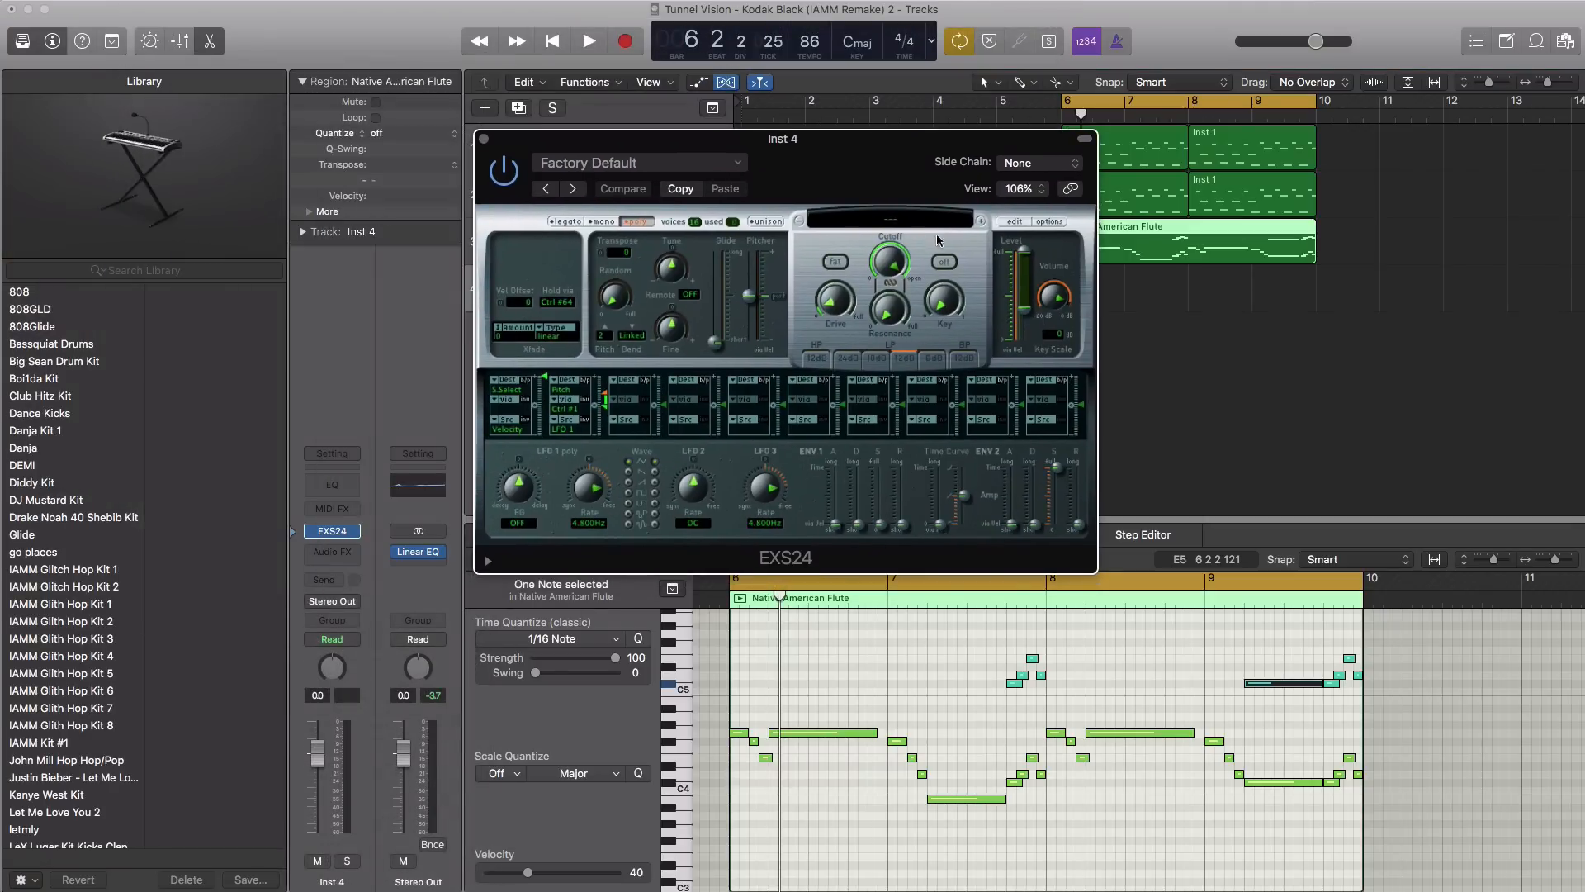
- Load the tunnel vision drum kit instrument into the new track's EXS24 sampler and close the plug-in window
click(1014, 221)
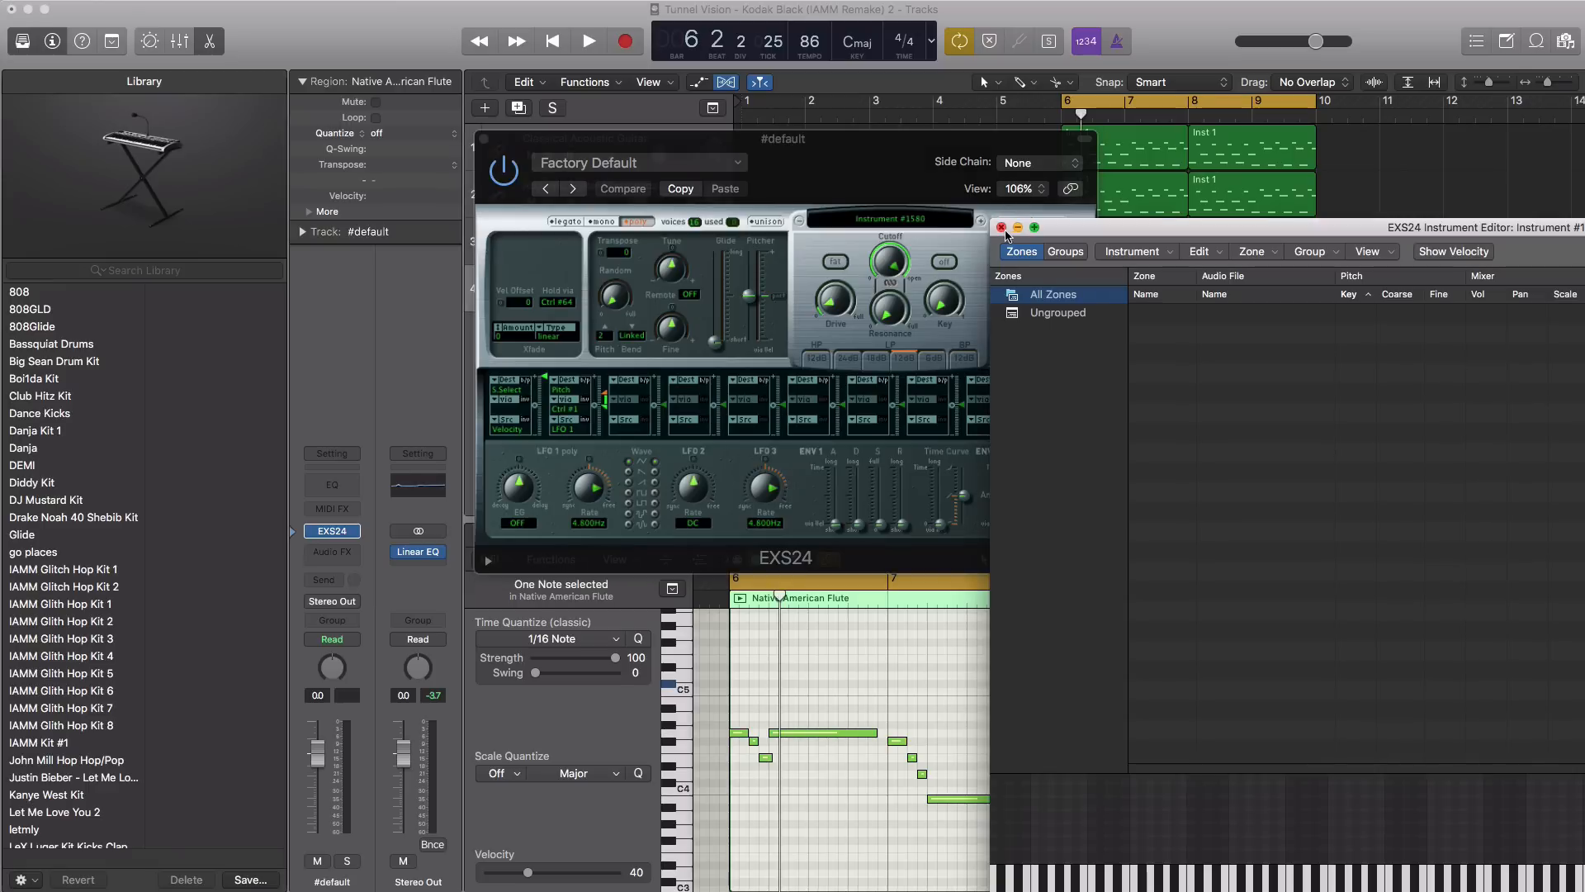
click(1000, 228)
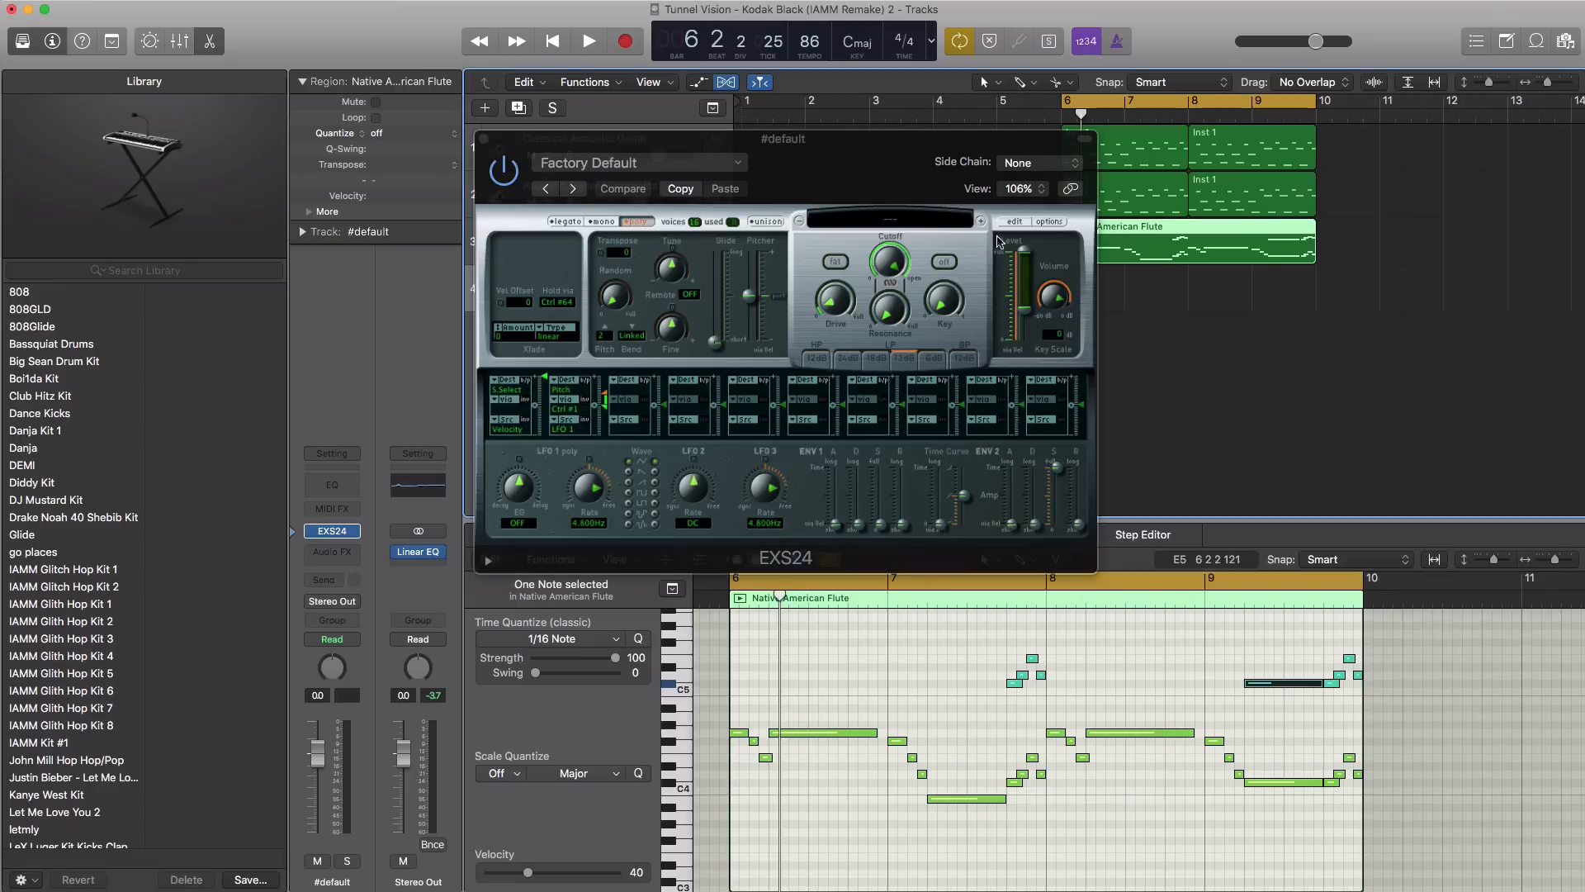
click(890, 218)
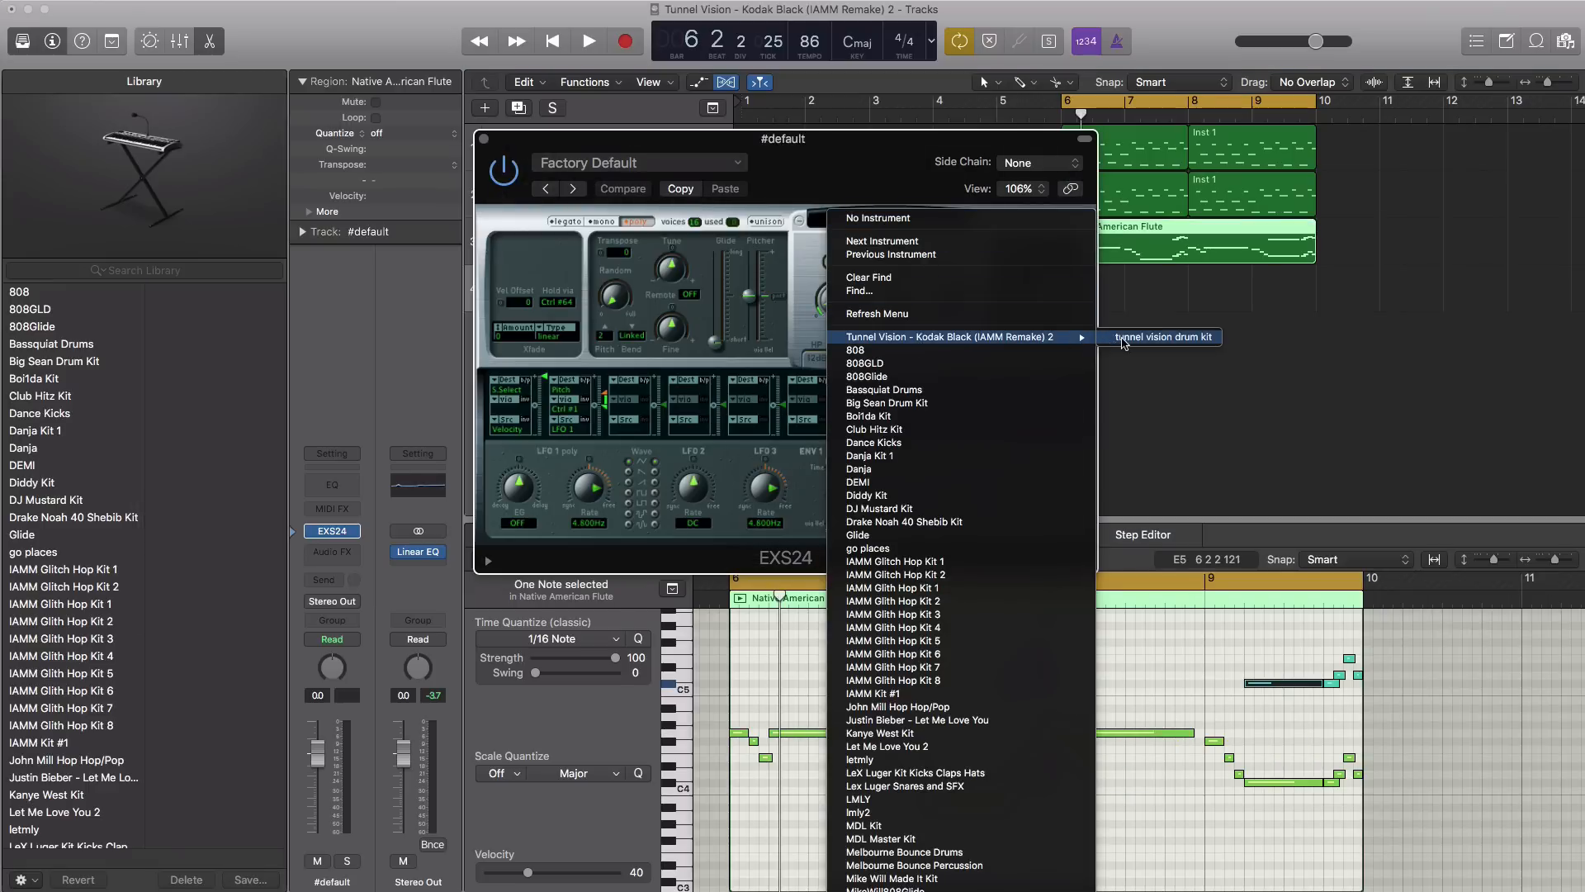
click(1125, 339)
click(486, 140)
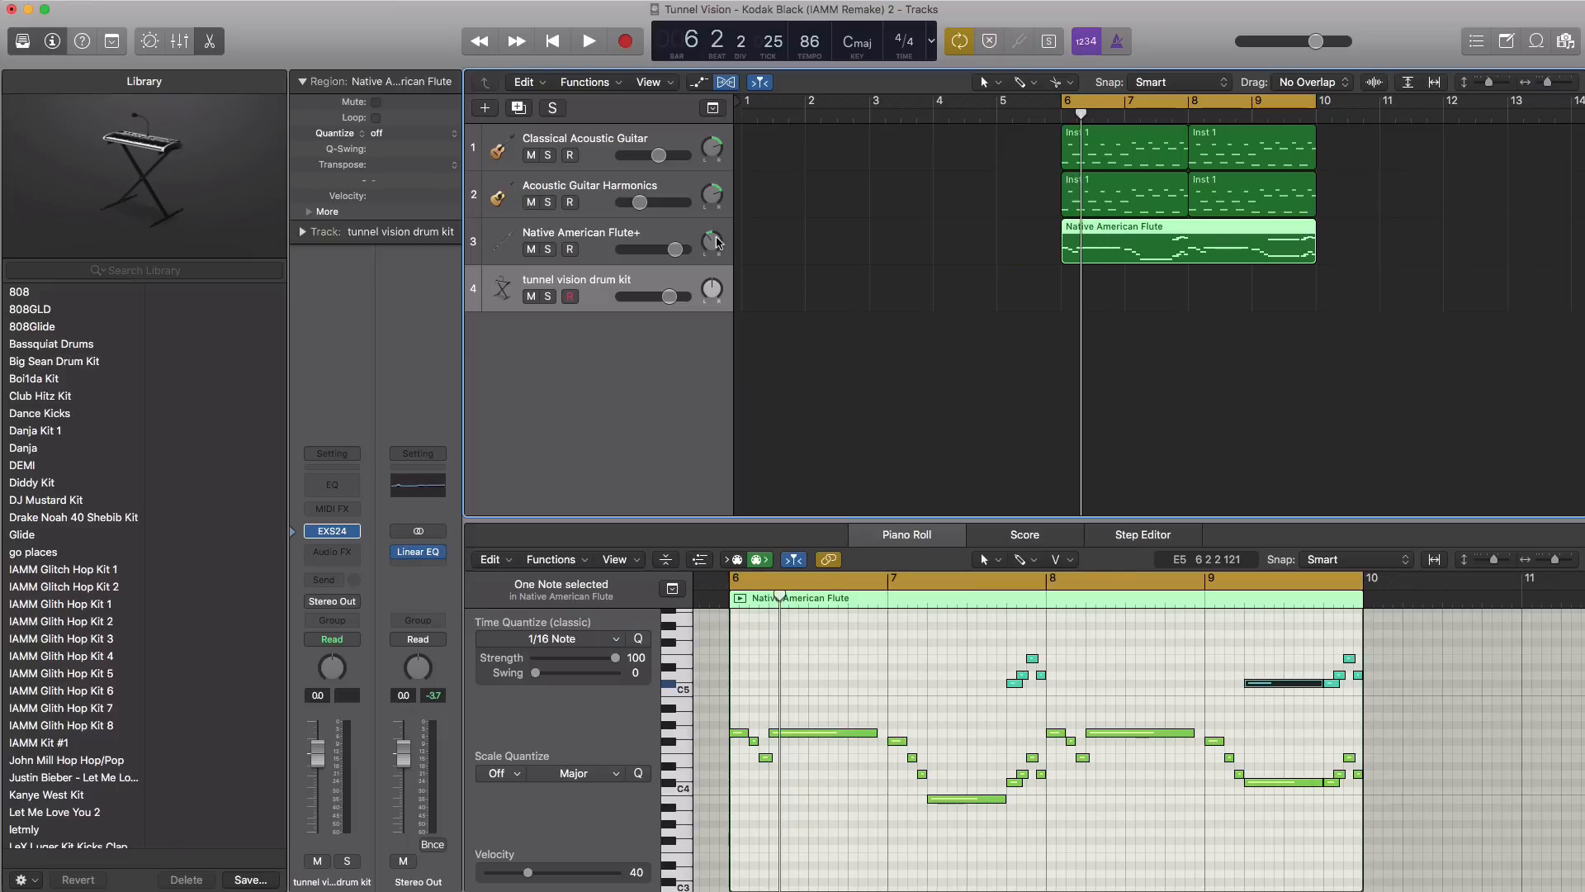
- Create an empty region on the tunnel vision drum kit track at bar 6 and extend it to bar 10
super+click(1070, 304)
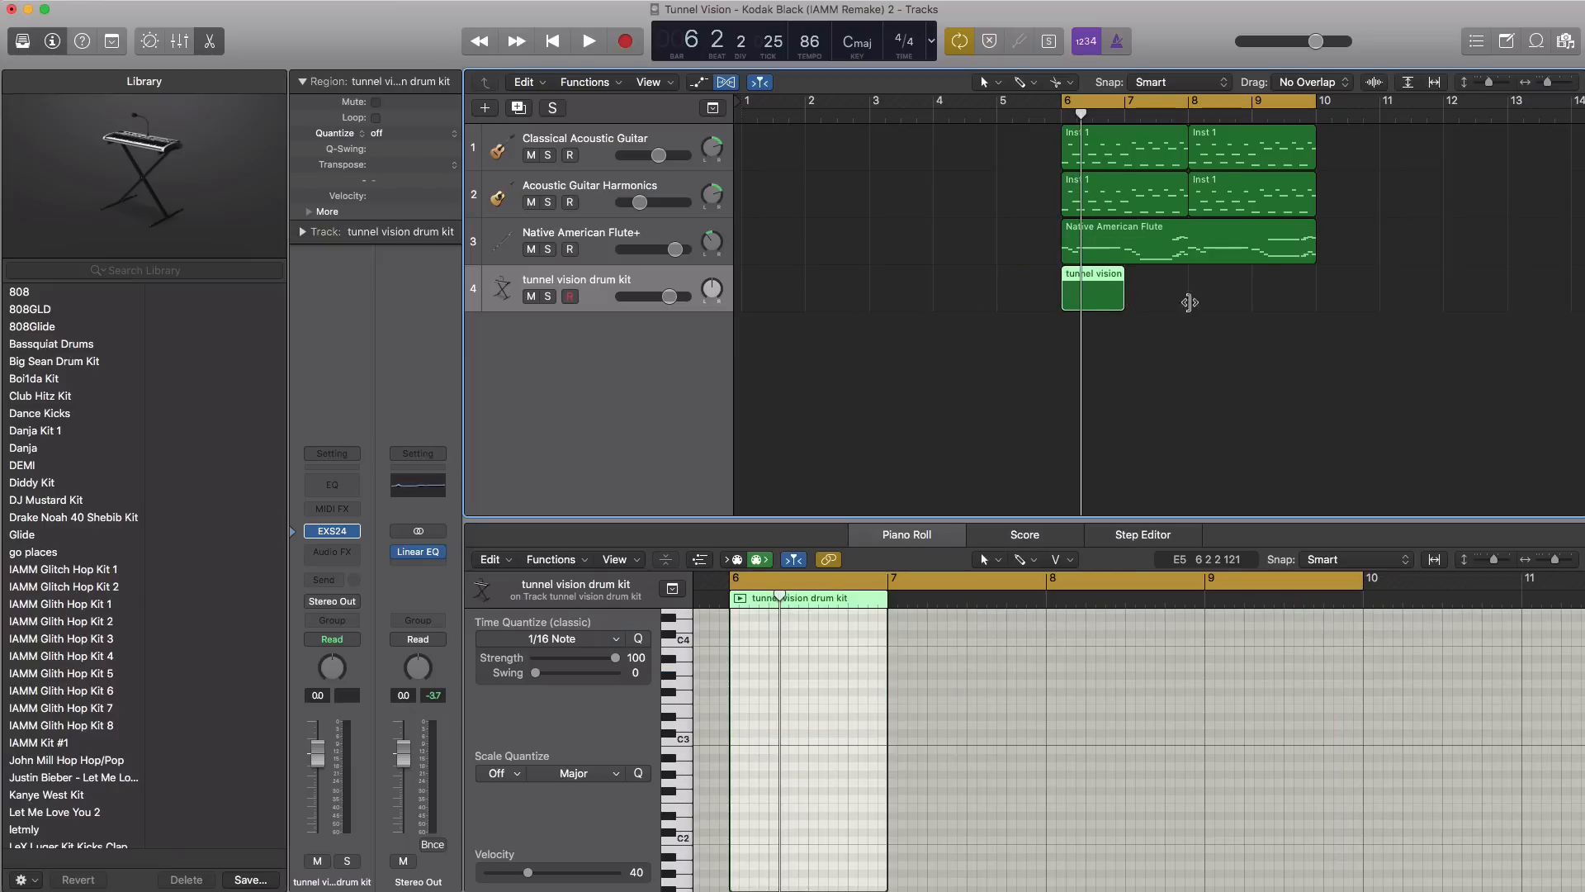
drag(1189, 302, 1318, 307)
scroll(1239, 396, right, 4)
scroll(1073, 677, down, 4)
- Place a C#1 note at the start of bar 6 with velocity 99 and shorten it to about an eighth note
super+click(770, 730)
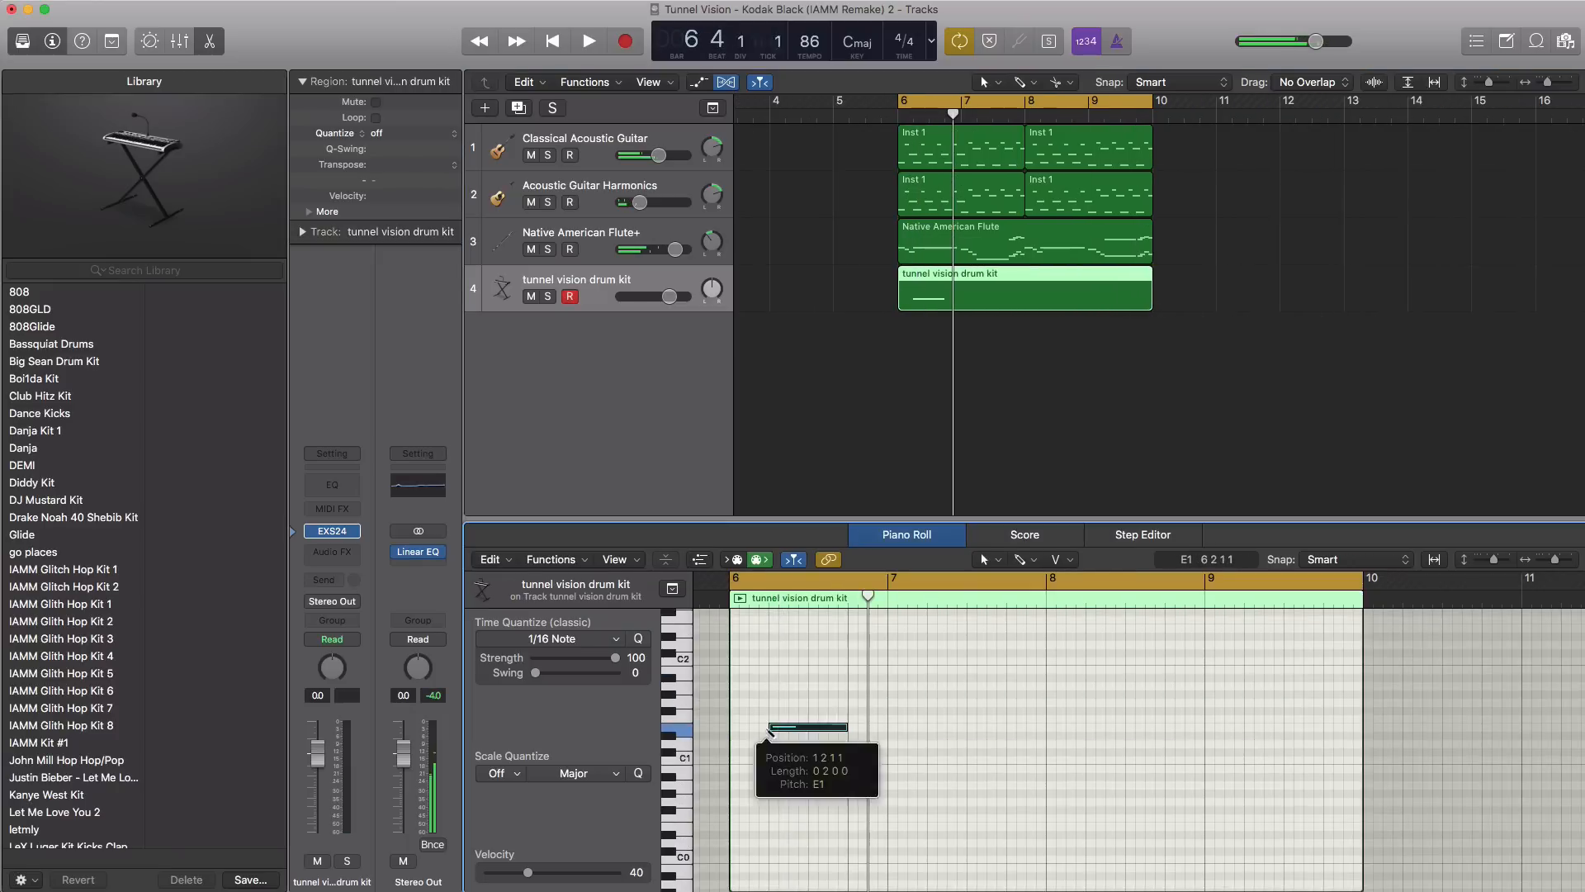
drag(791, 728, 753, 754)
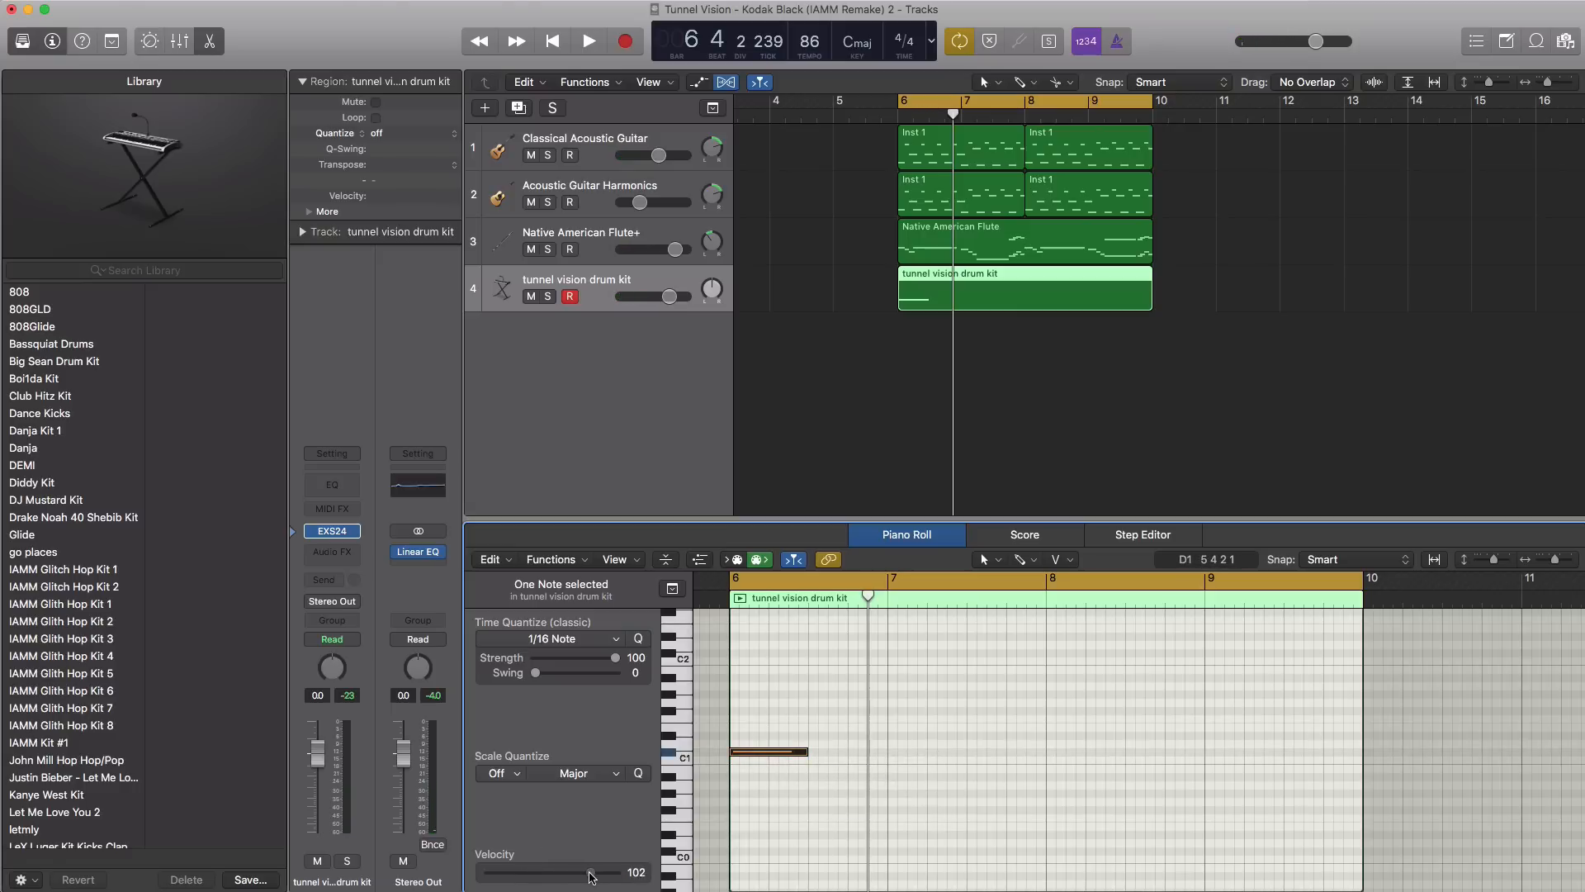
key(space)
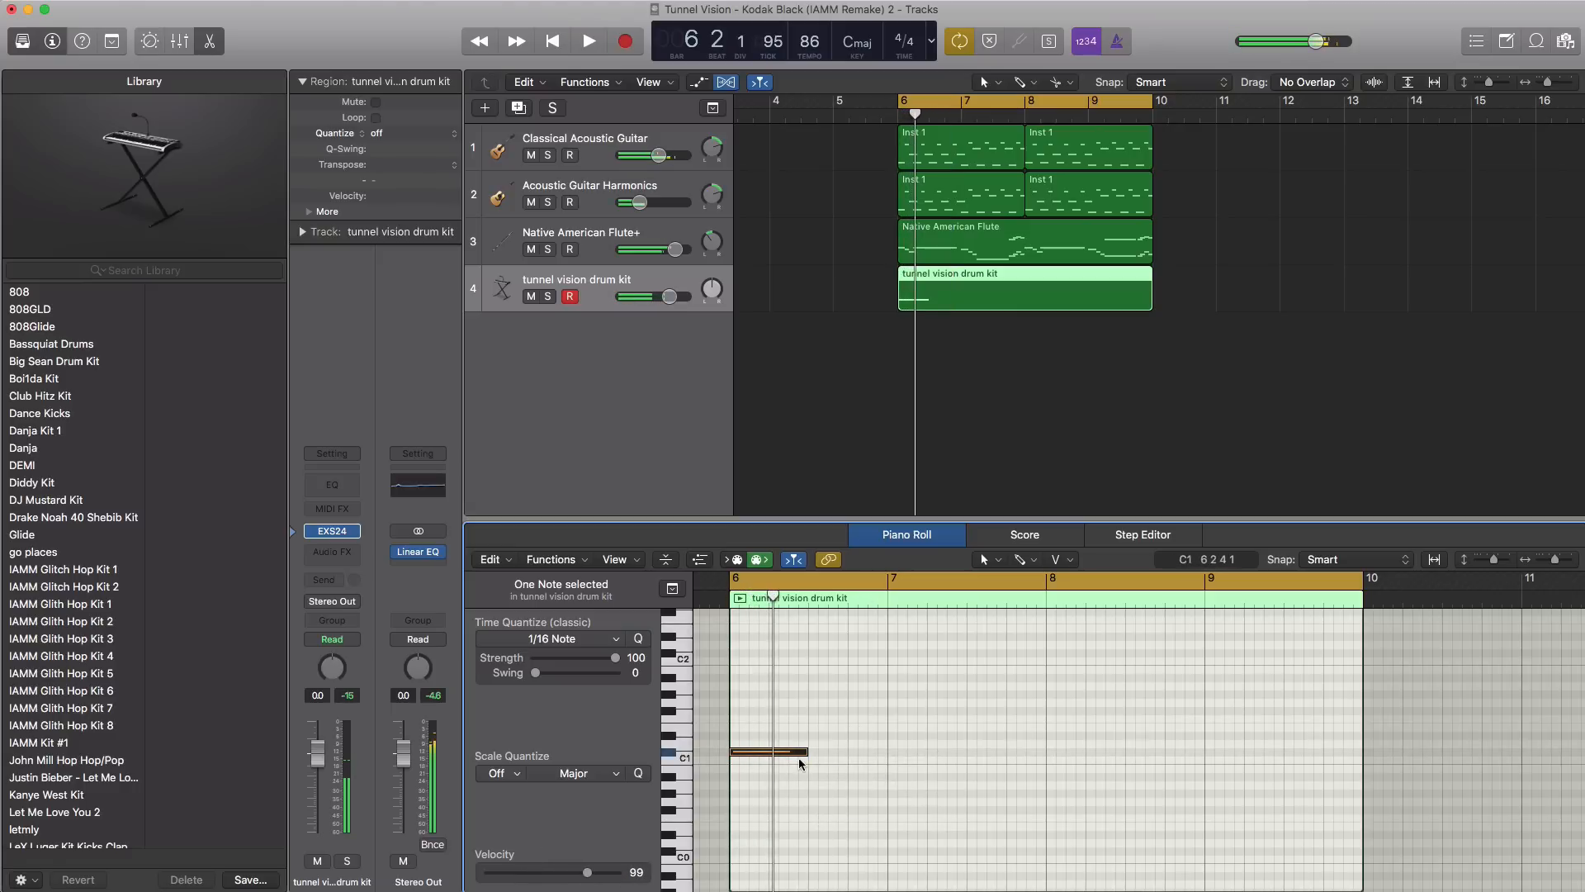
drag(802, 751, 747, 760)
key(space)
key(super+Right)
key(super+Right)
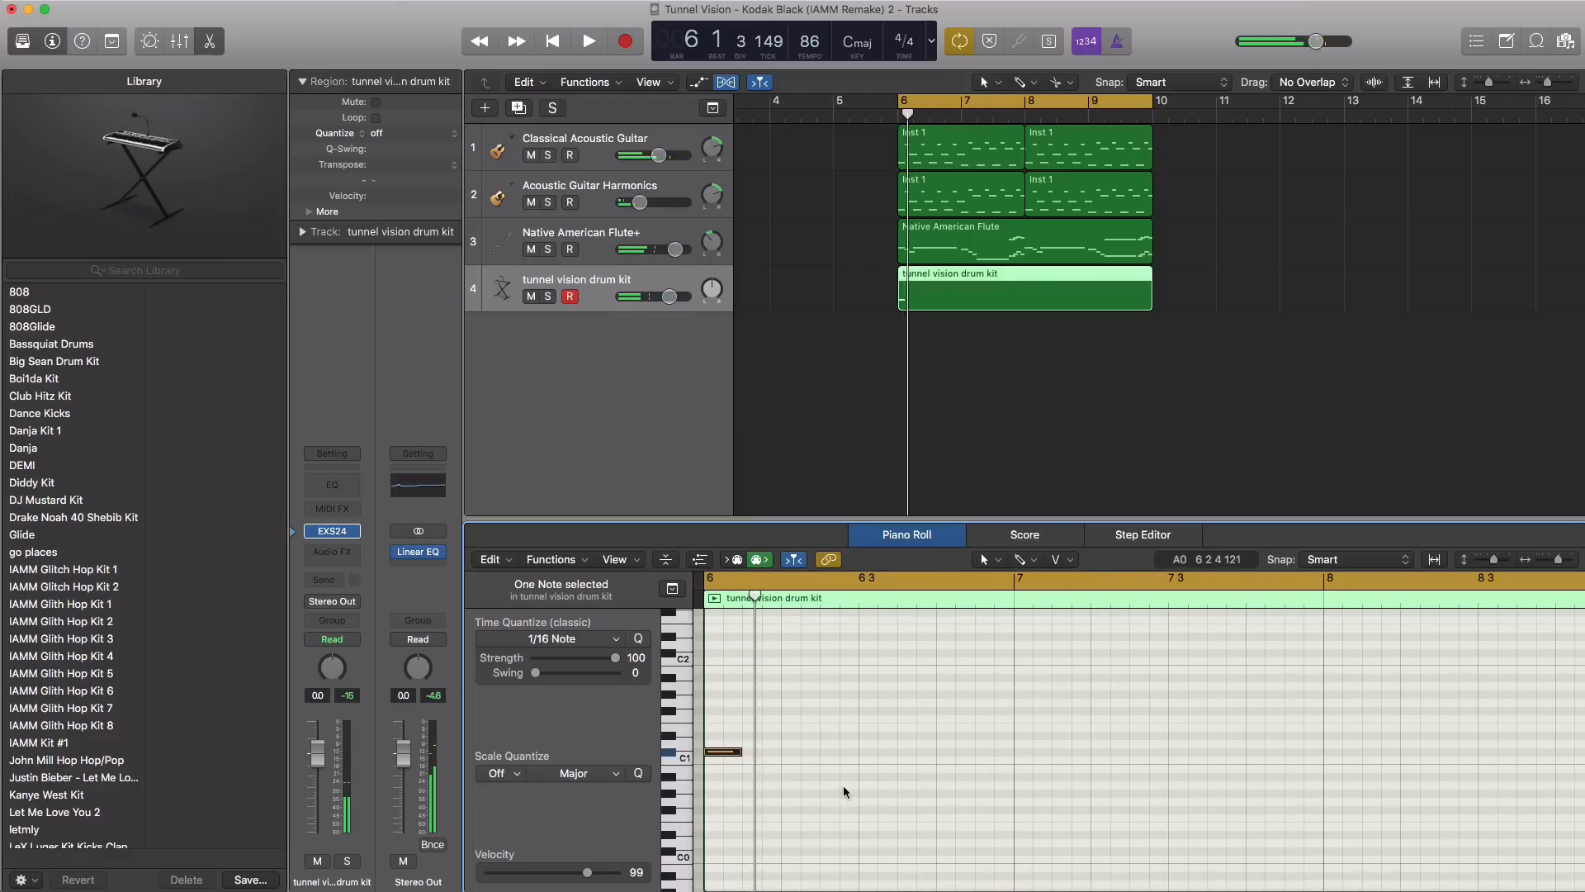
- Replace the single note with four C#1 eighth notes painted with the Brush tool from the start of bar 6, using 1/8 Note quantize, and play them
key(space)
key(space)
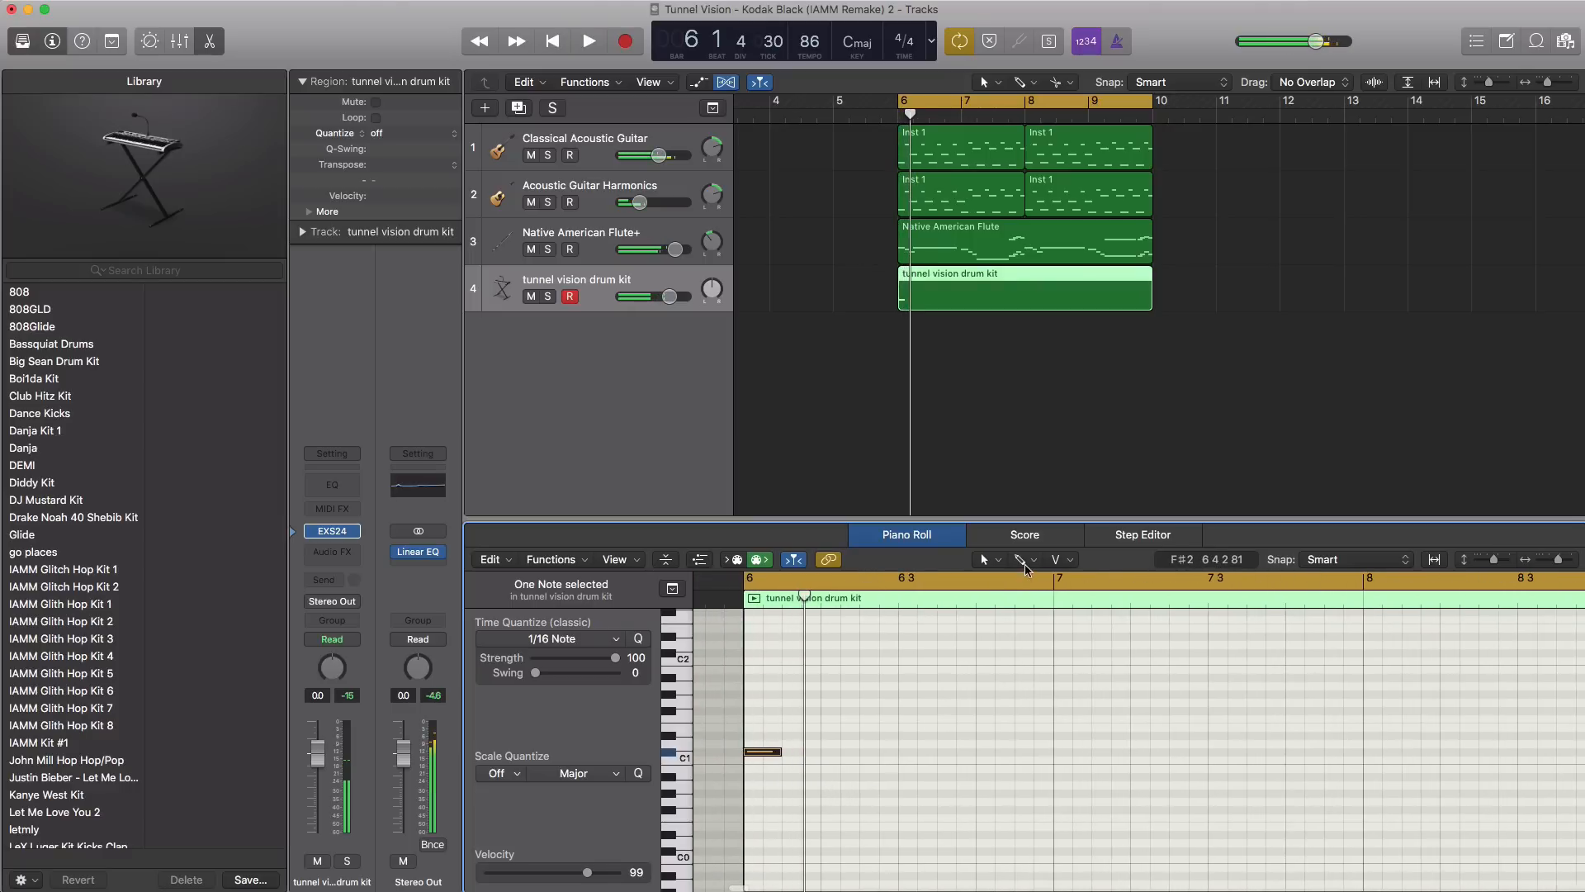
click(1023, 561)
click(1073, 839)
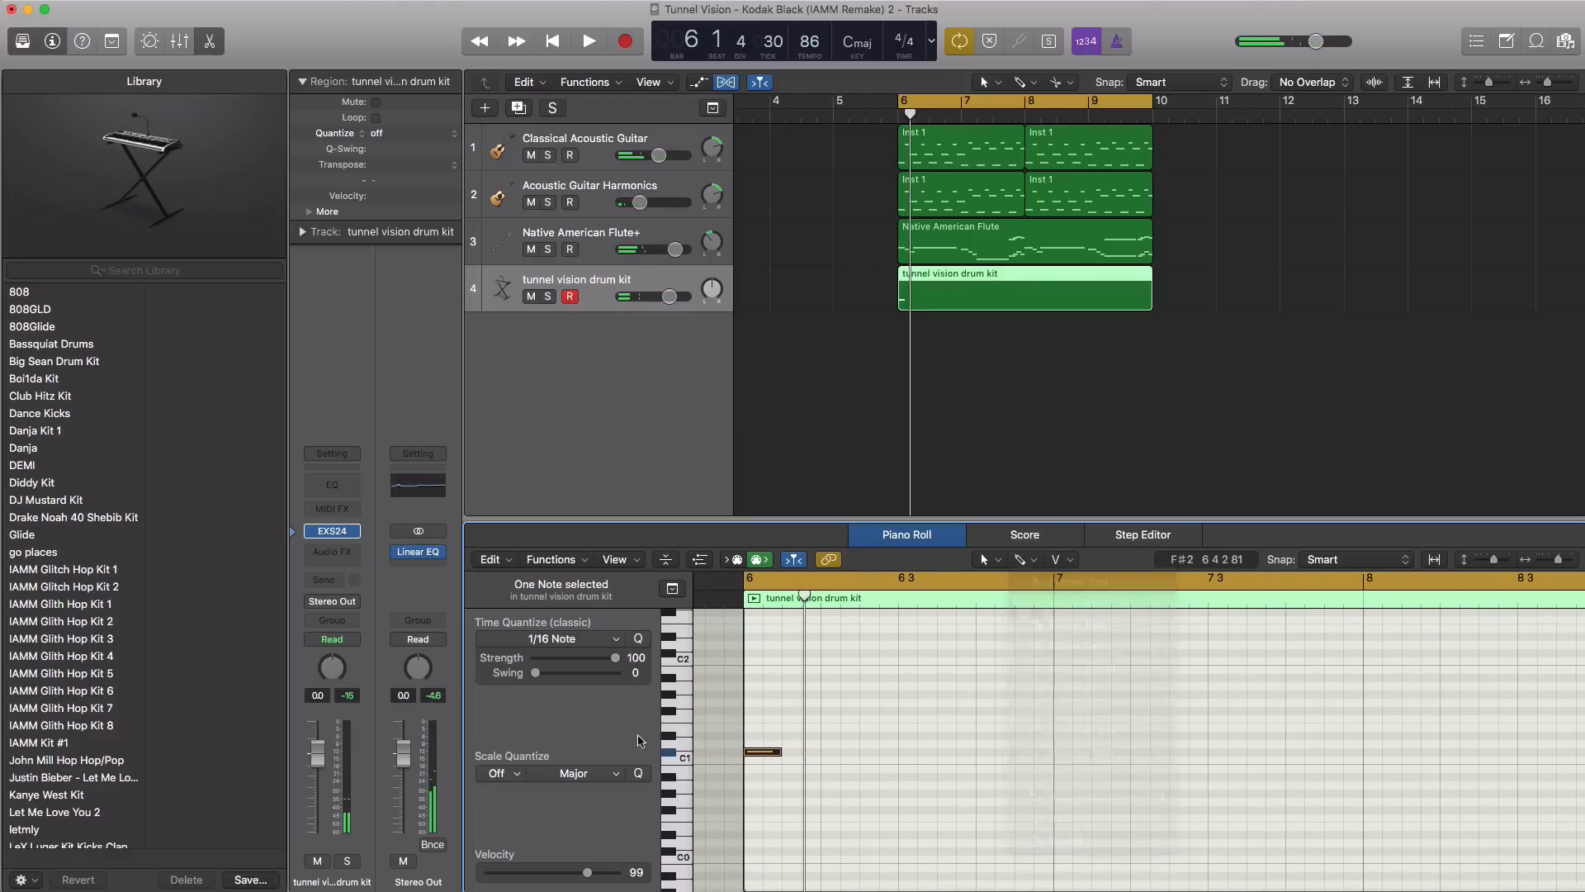
click(595, 645)
click(557, 727)
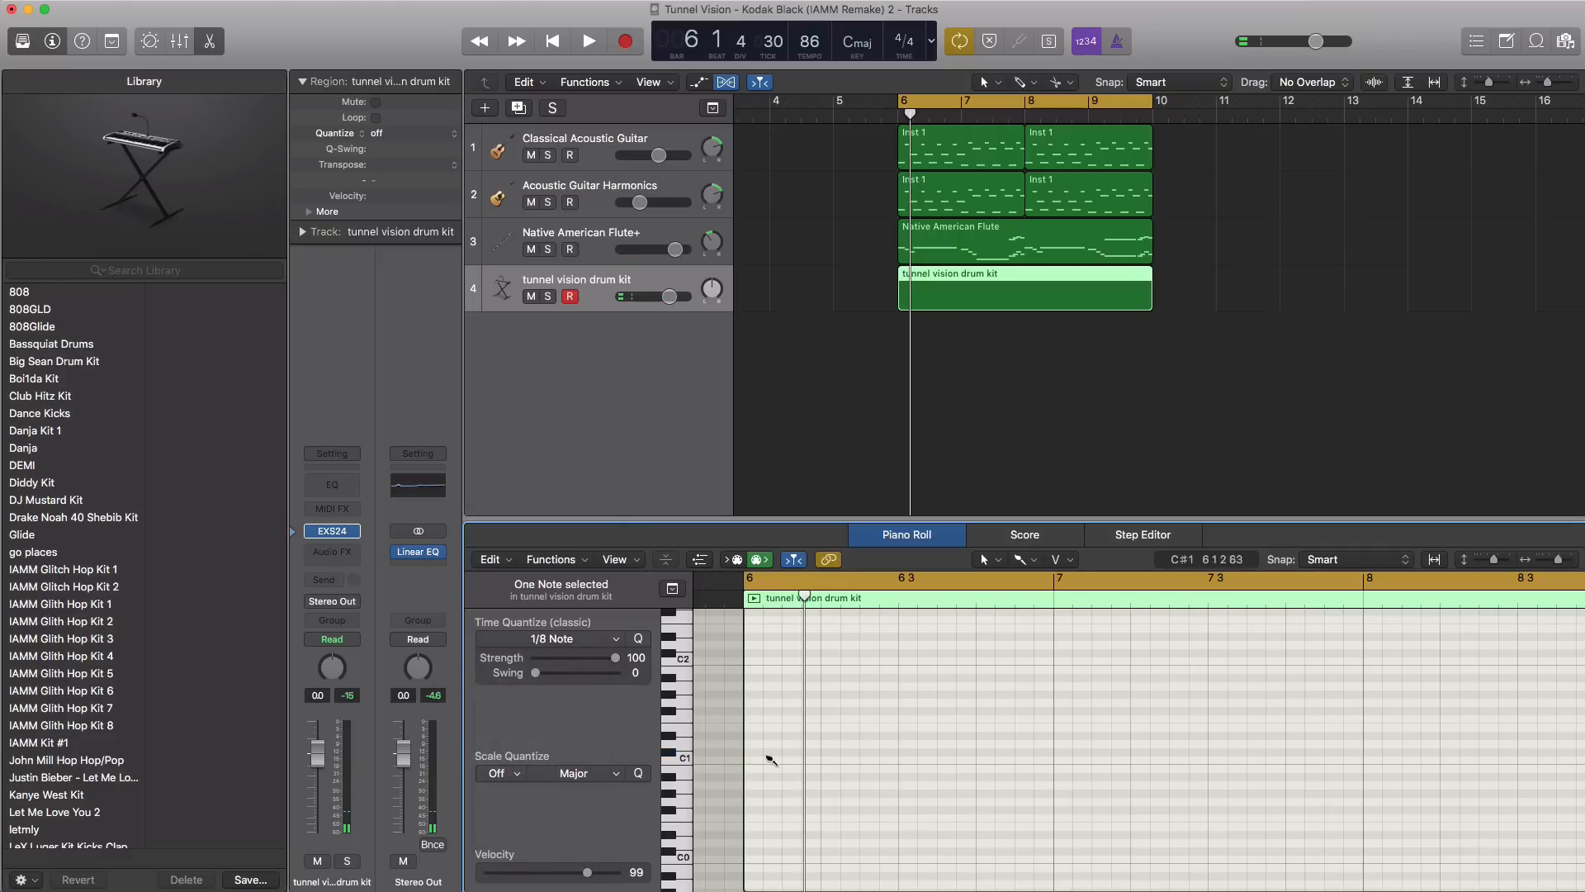
drag(749, 752, 892, 753)
key(space)
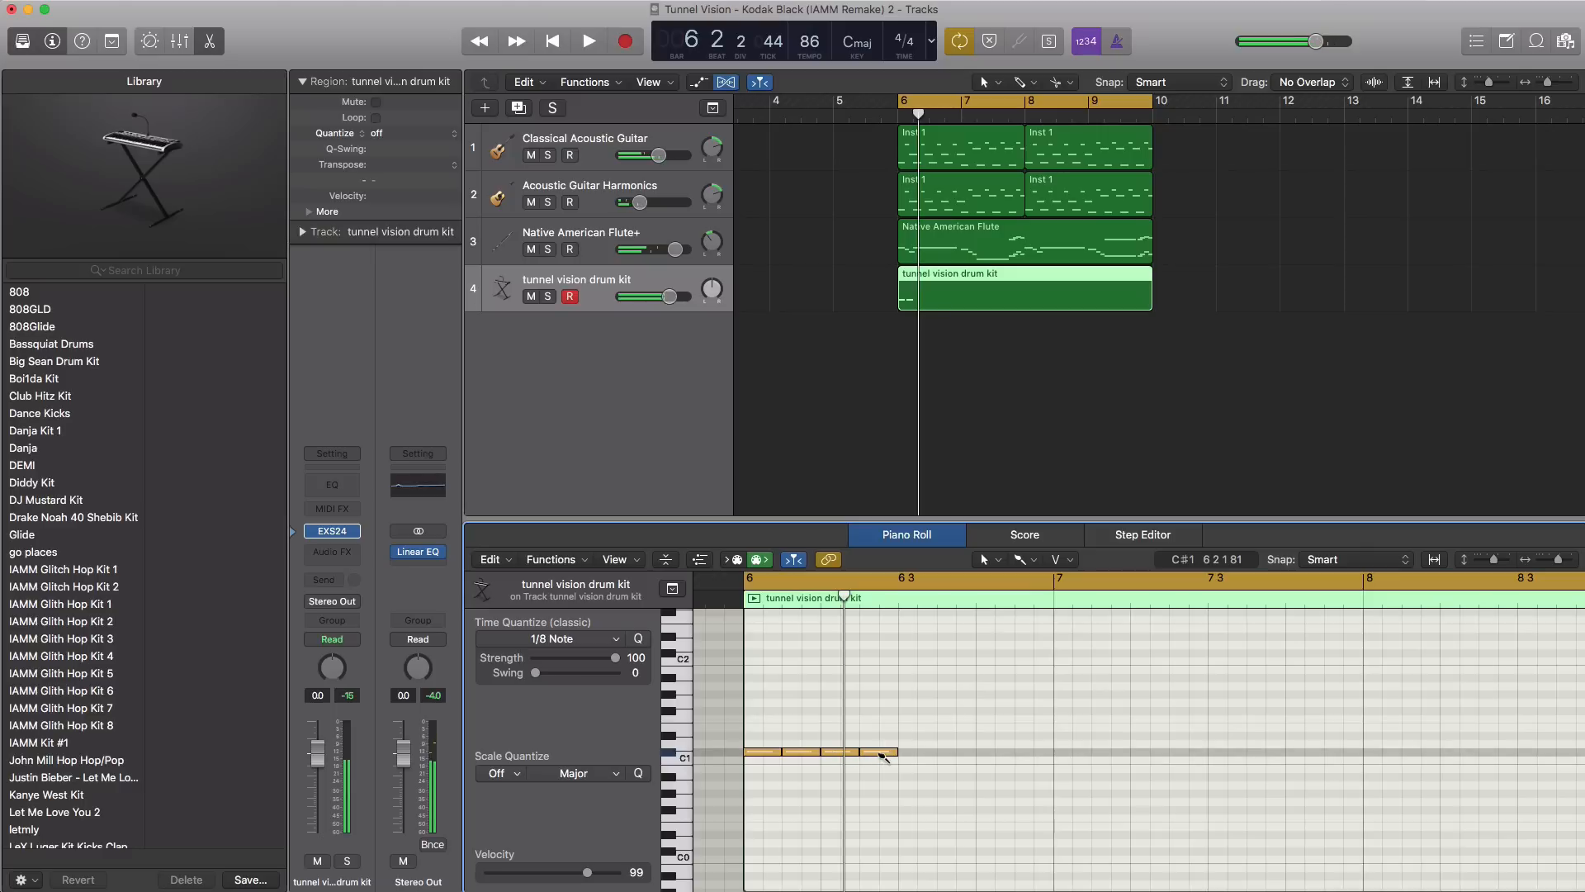
key(space)
key(space)
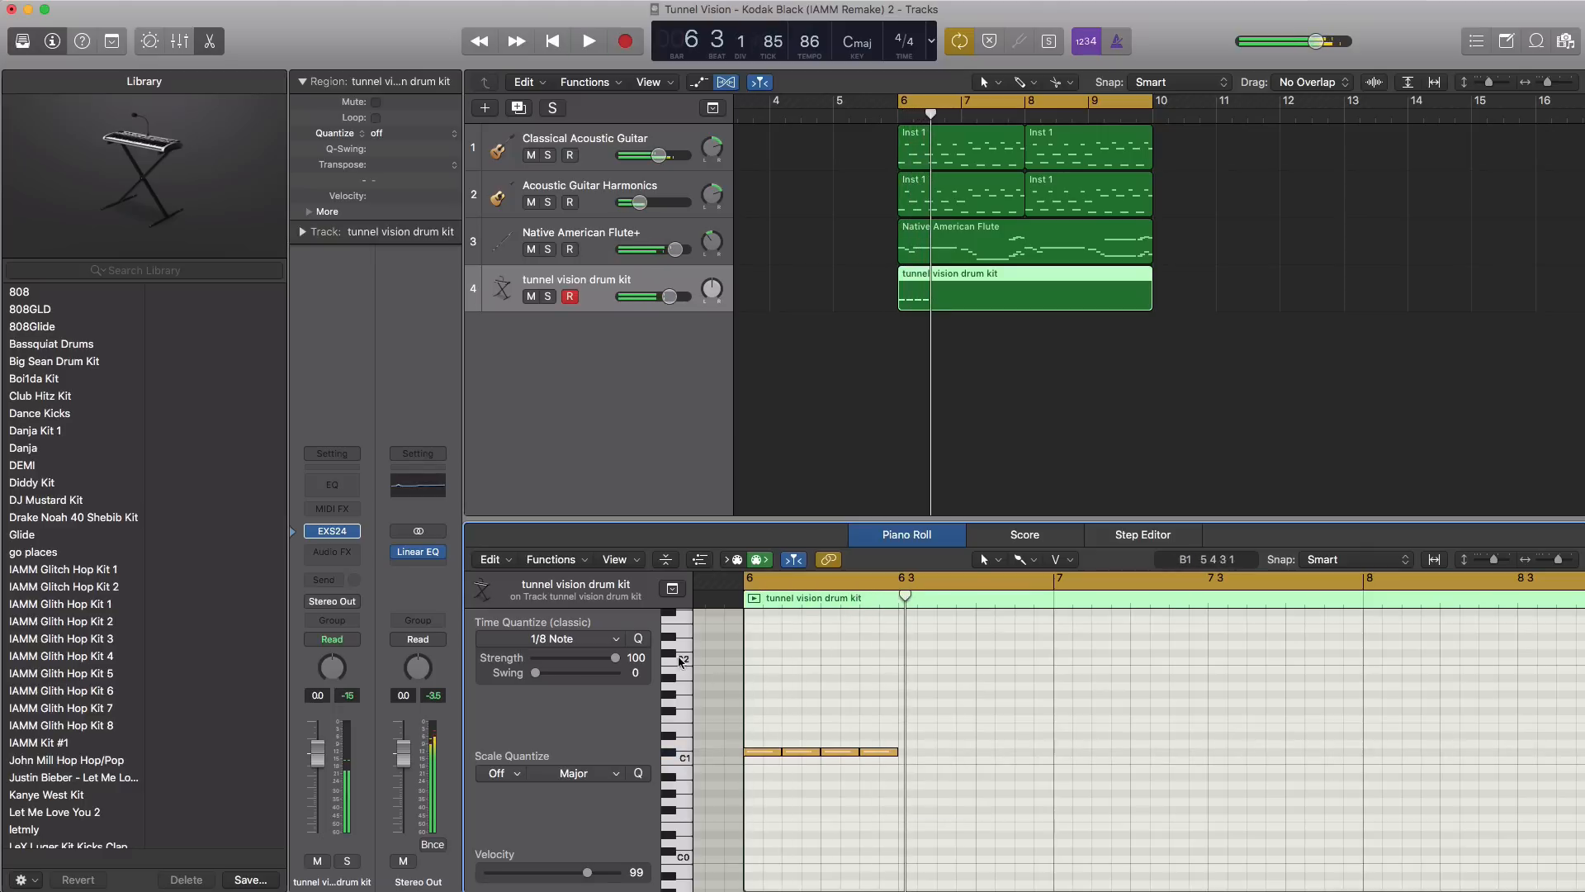
- Set the time quantize to 1/32 Note, paint four short C#1 notes from beat 3 of bar 6, and play them
click(600, 641)
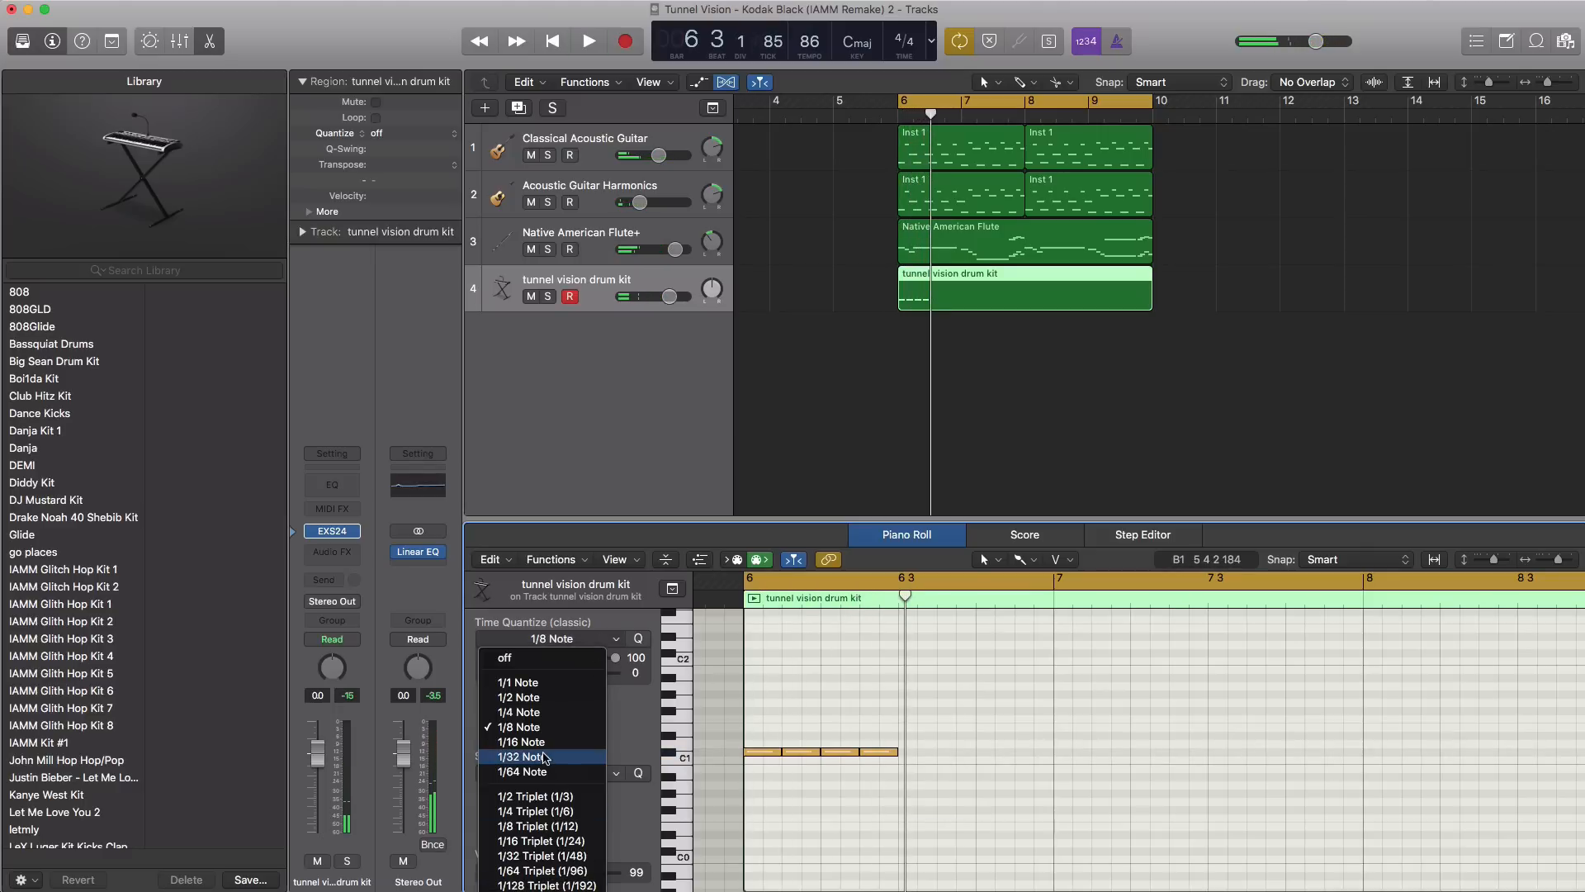
click(545, 757)
drag(906, 754, 924, 752)
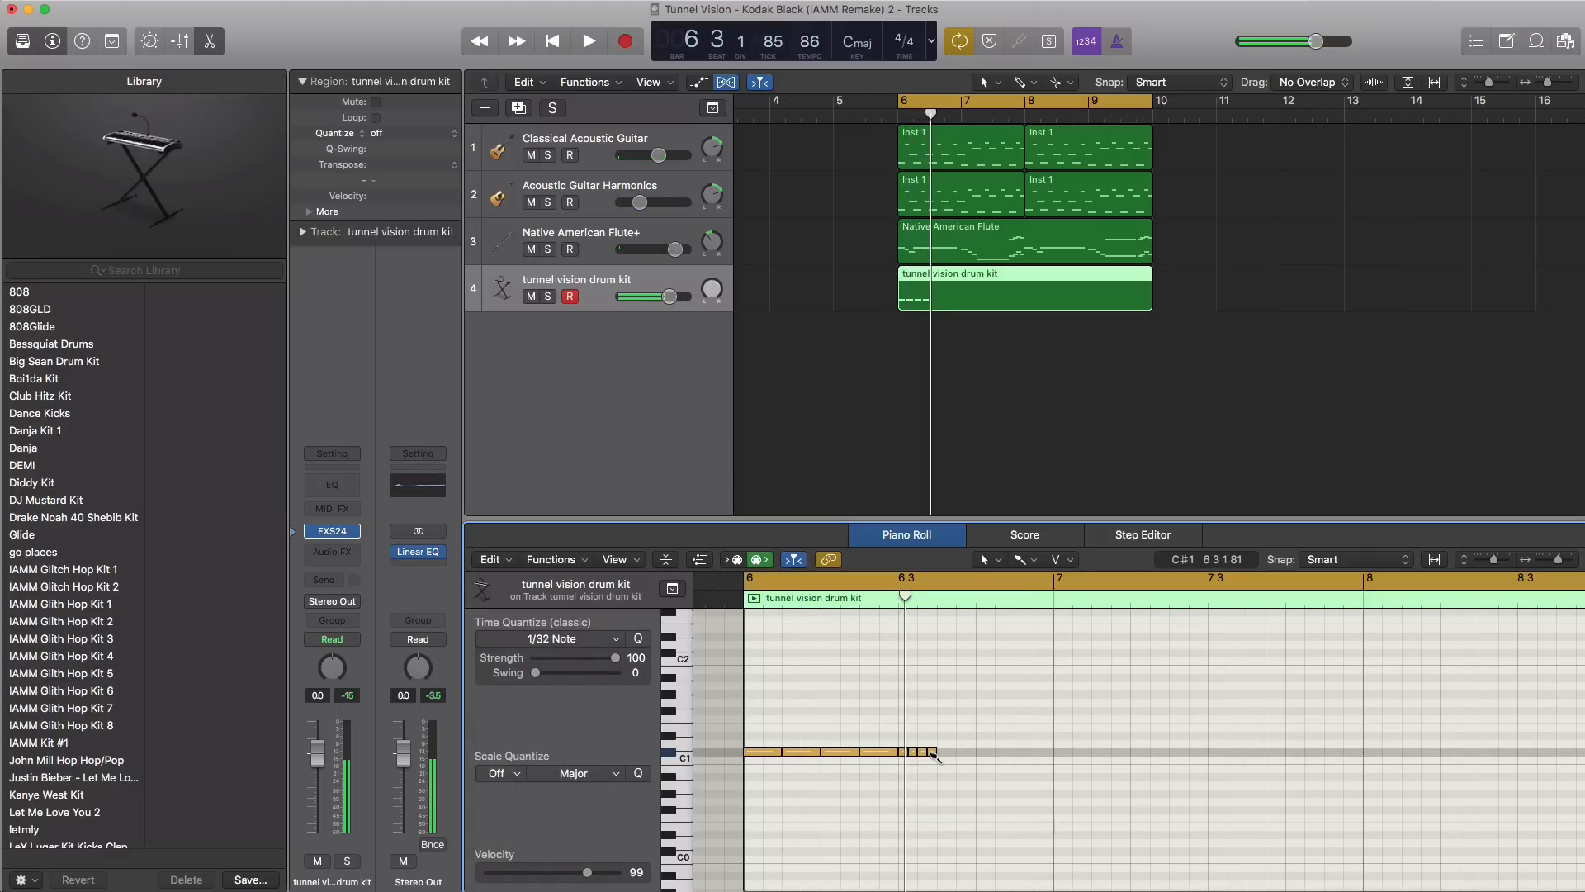
key(space)
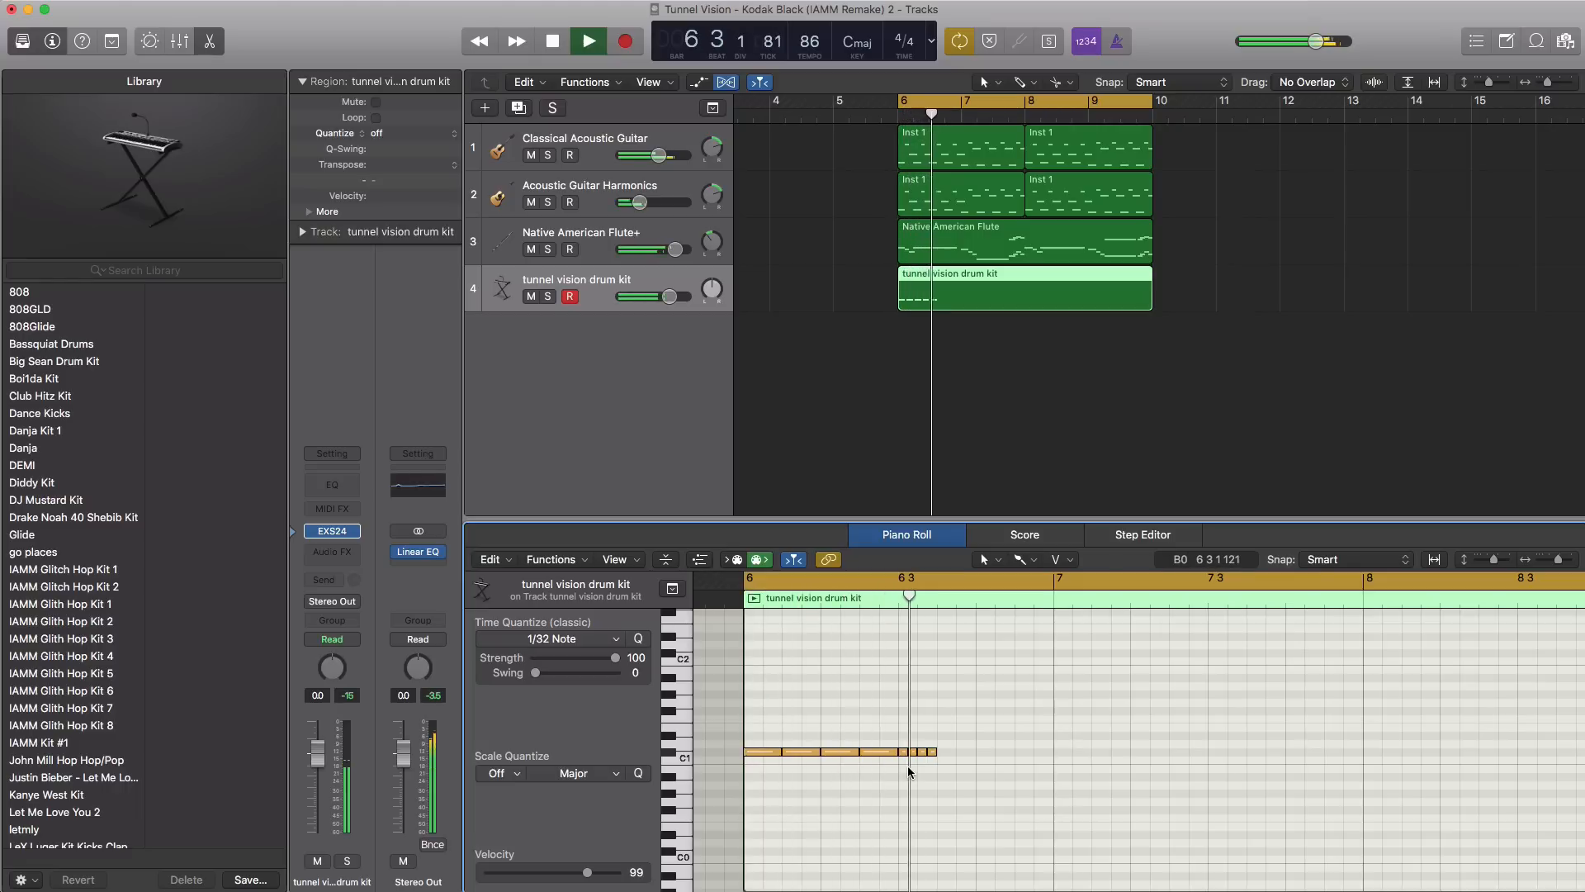
key(space)
- Set the time quantize to 1/8 Note, paint one C#1 note halfway through beat 3 of bar 6, and play the pattern
click(537, 639)
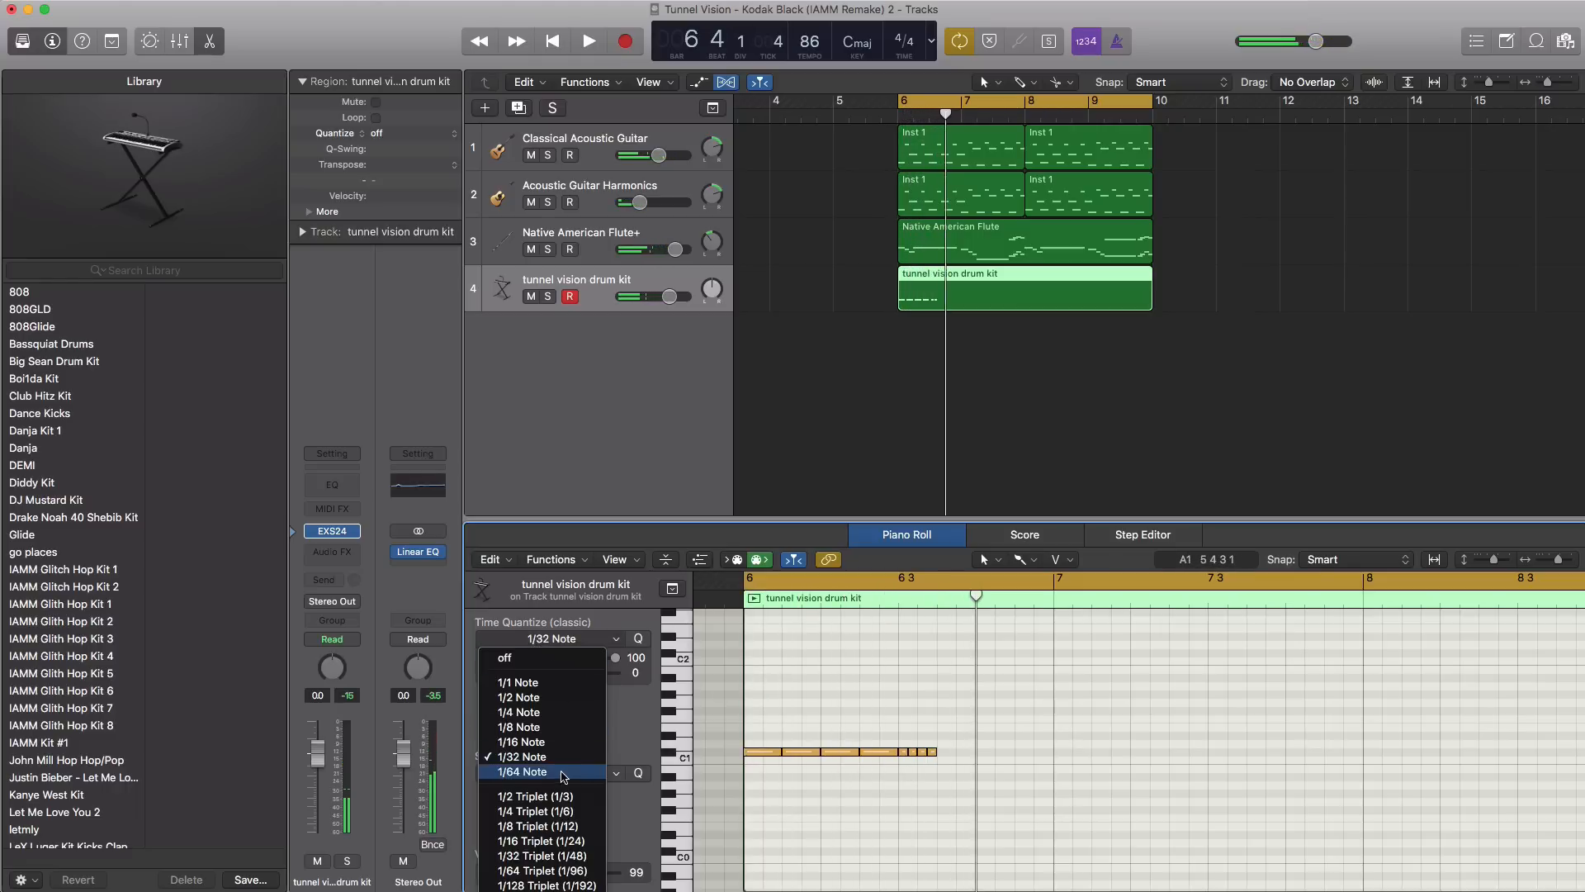
click(528, 727)
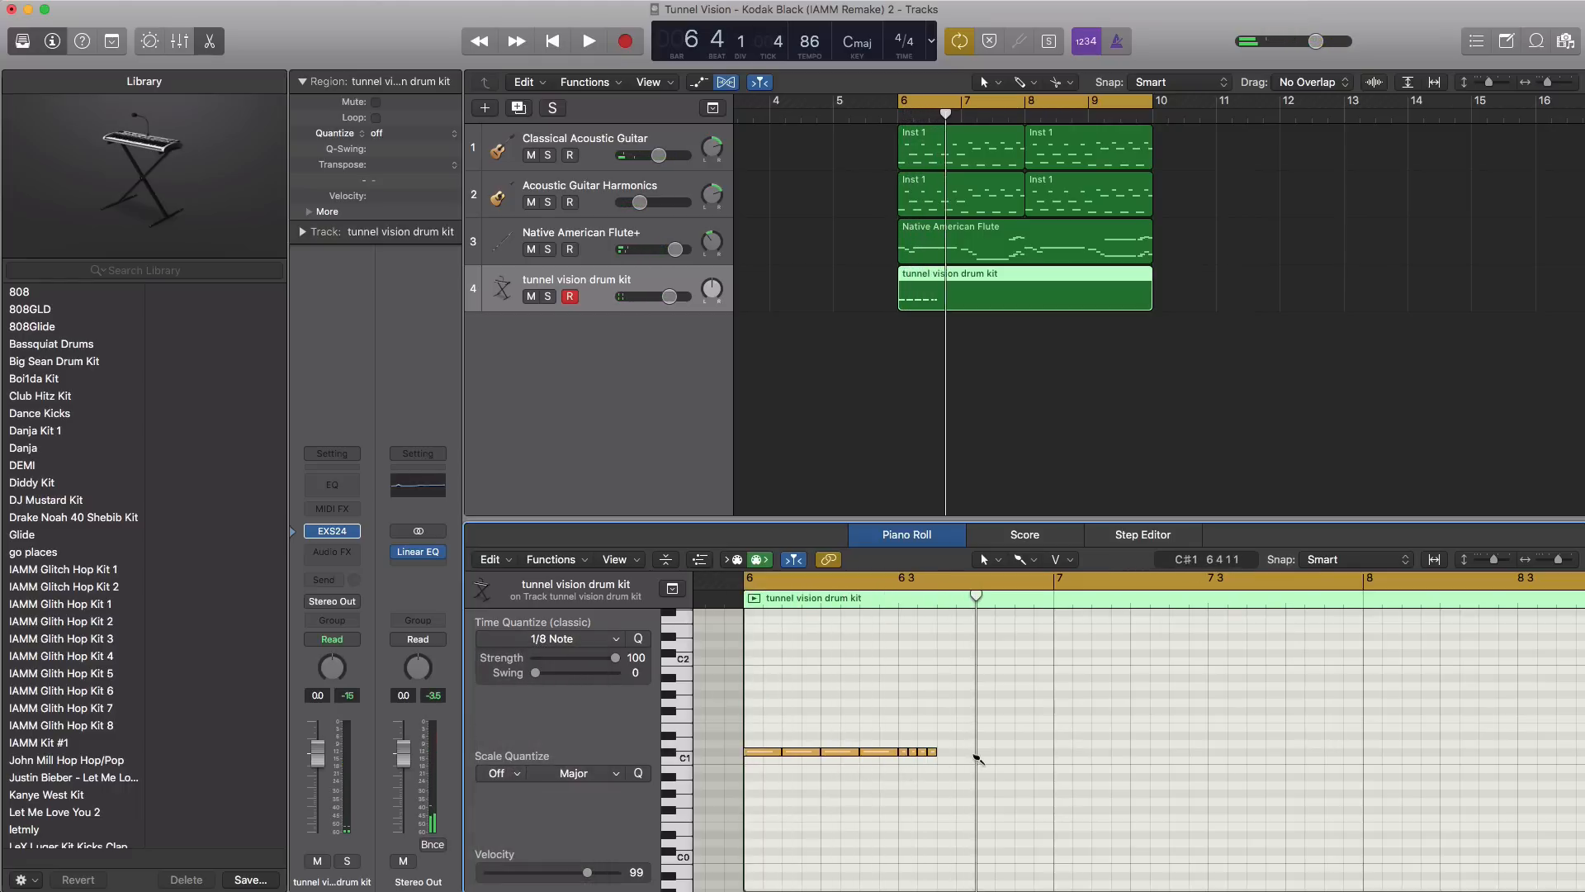
drag(968, 755, 977, 753)
key(space)
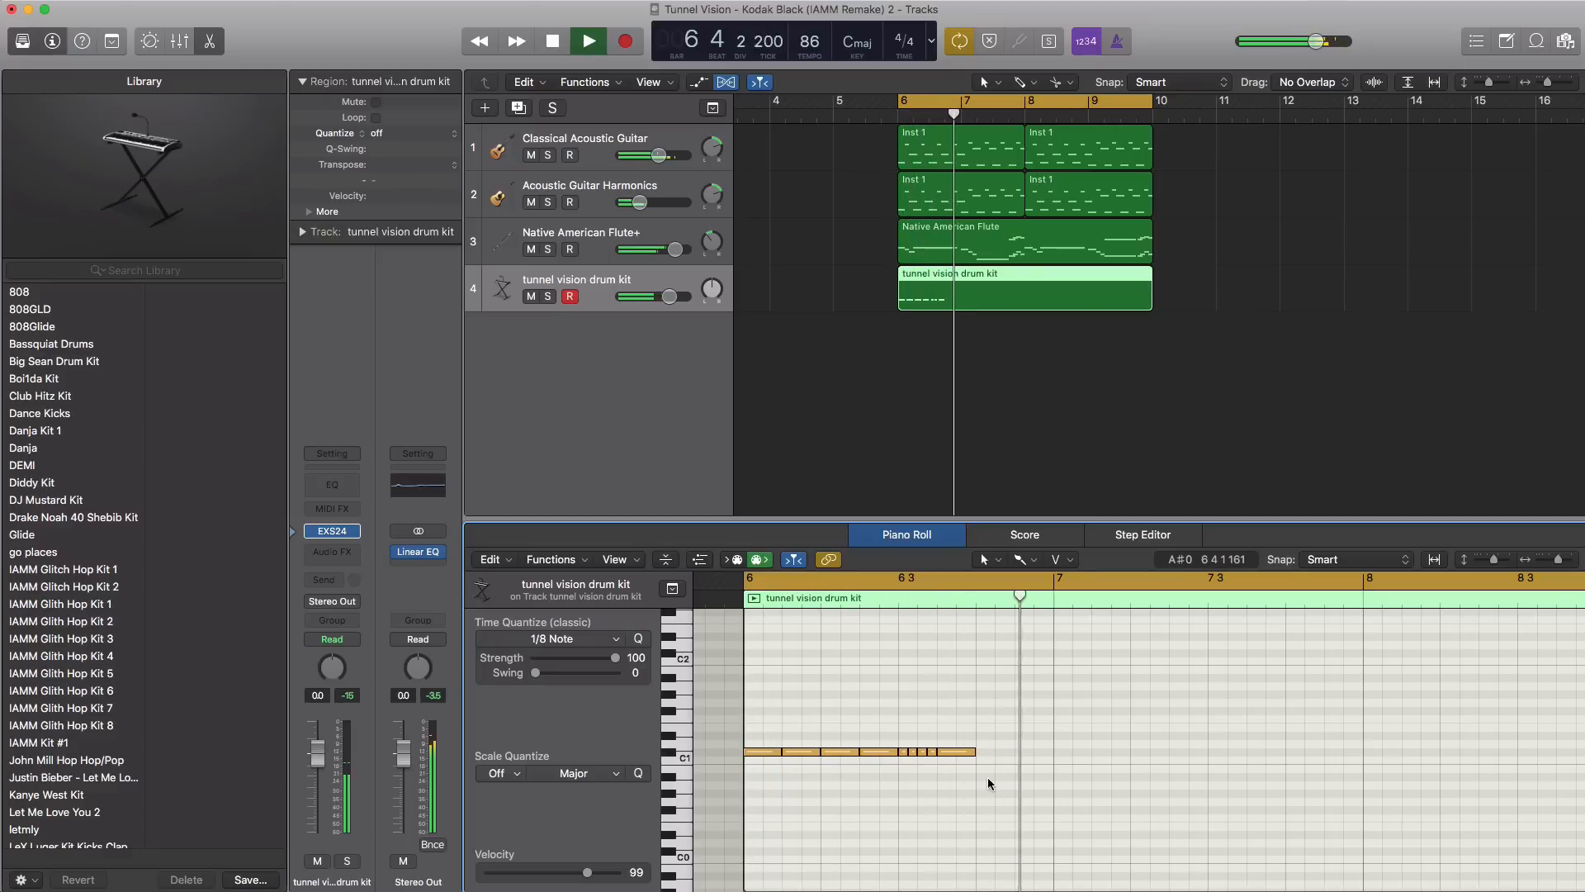
key(space)
key(space)
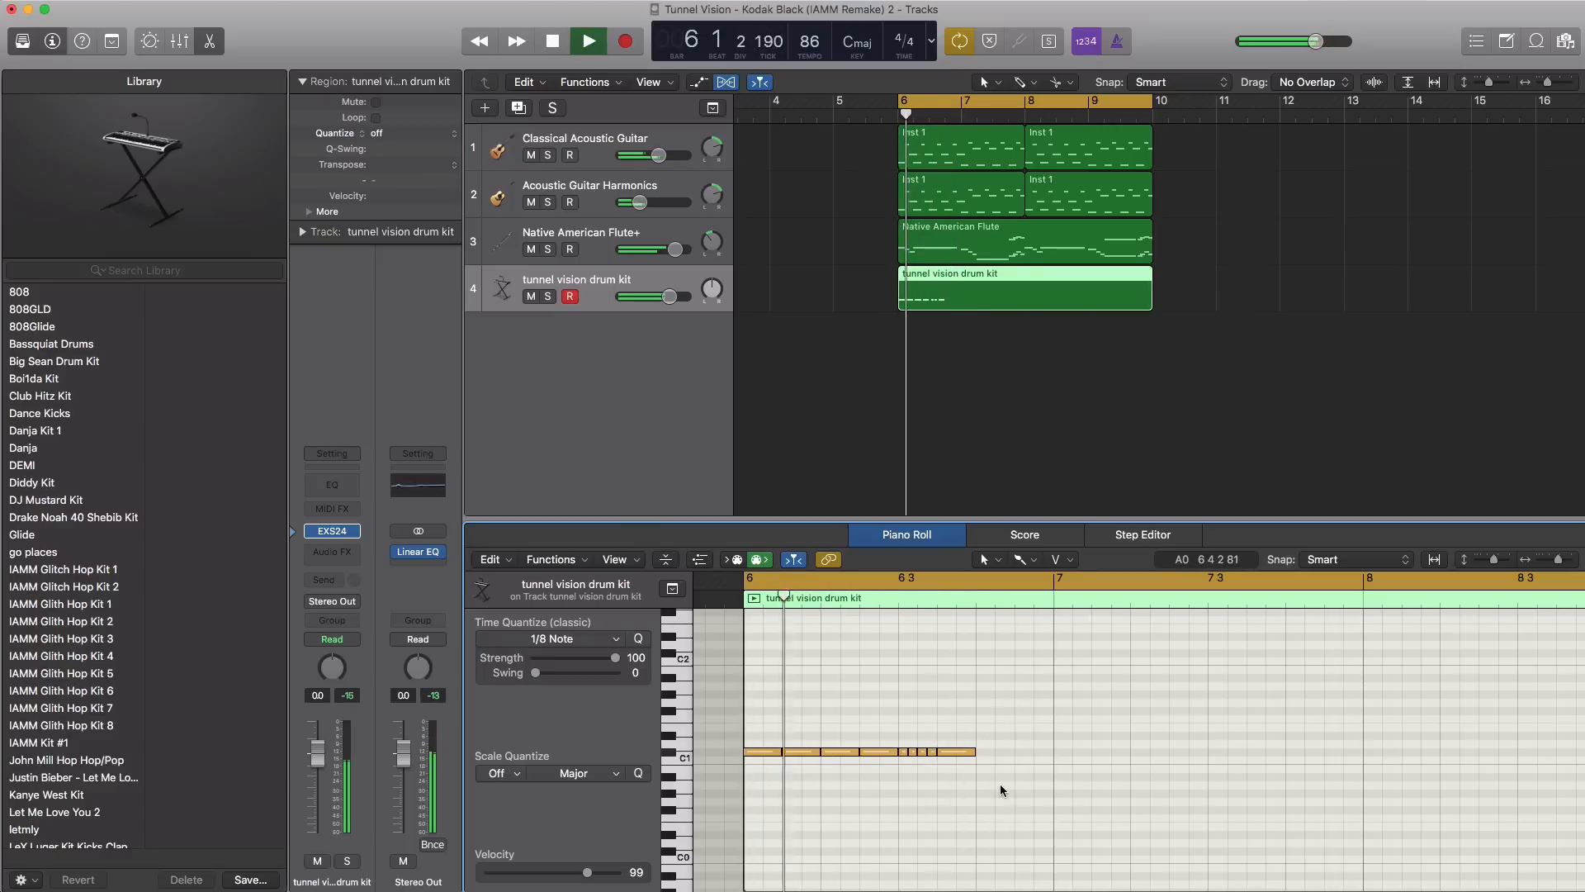
- Delete the four 1/32 notes at beat 3 of bar 6
key(super+Right)
key(super+Right)
key(super+Right)
key(space)
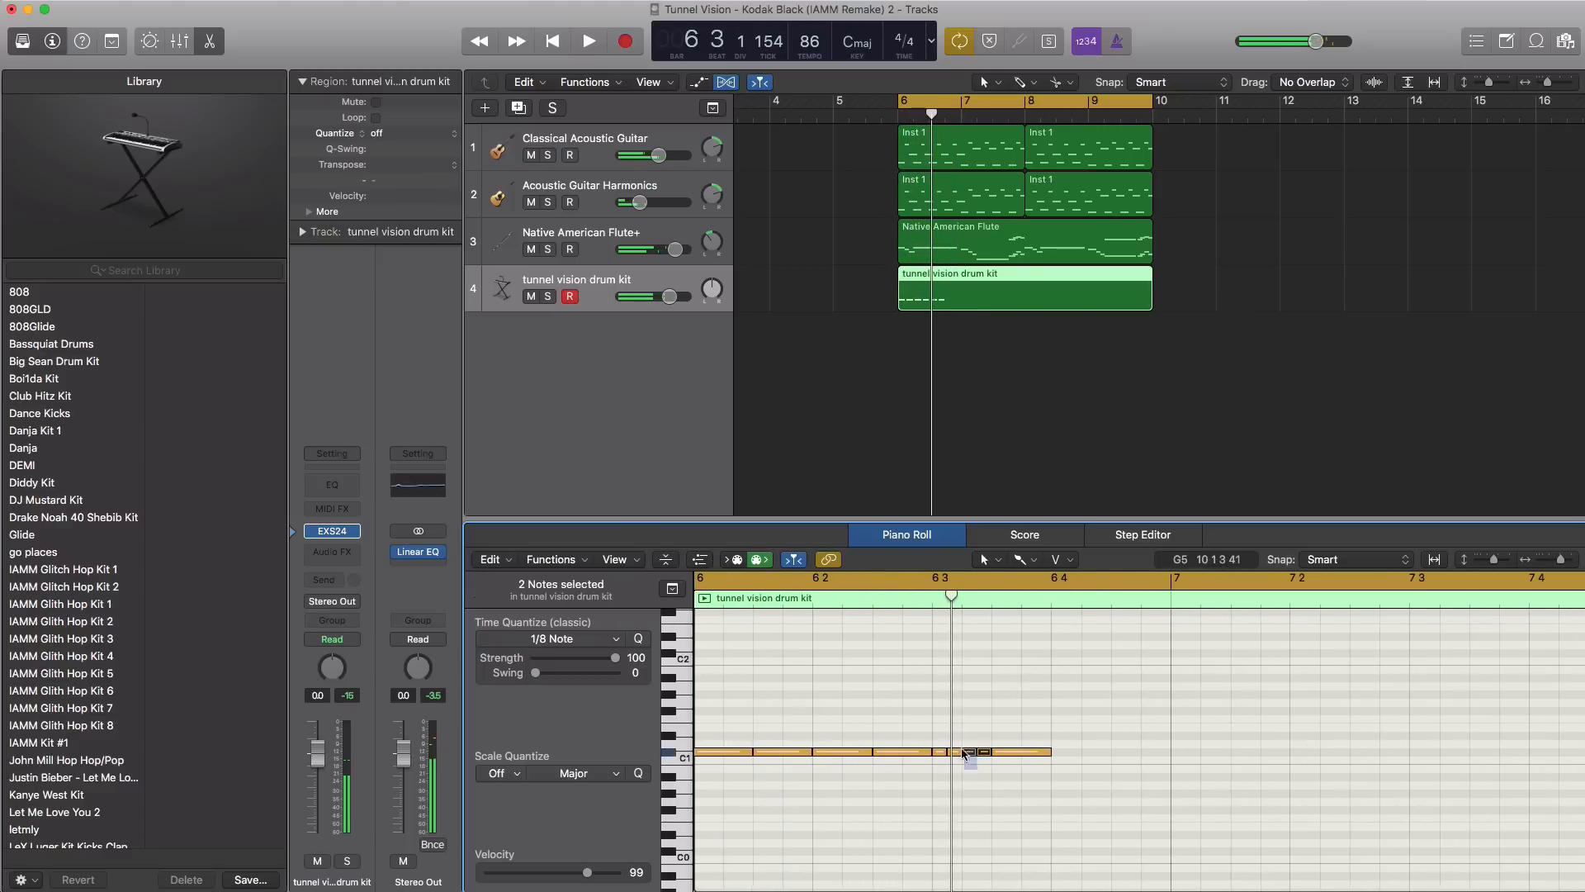
drag(961, 749, 946, 752)
key(Delete)
- Set the time quantize to 1/64 Note, paint four C#1 notes from beat 3 of bar 6, and play the roll
click(602, 638)
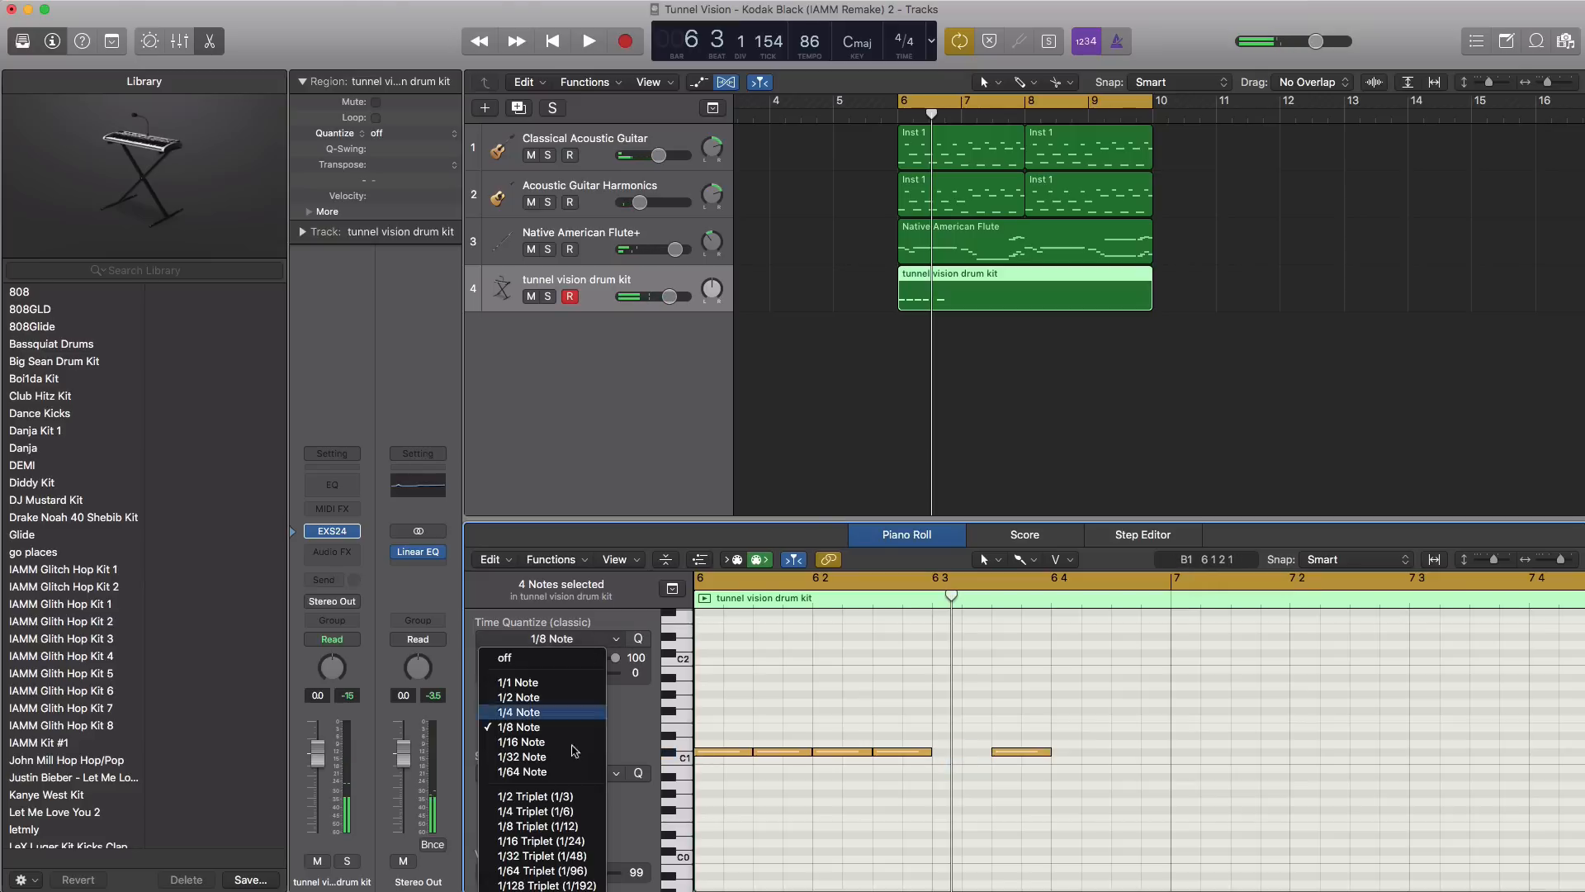
key(Return)
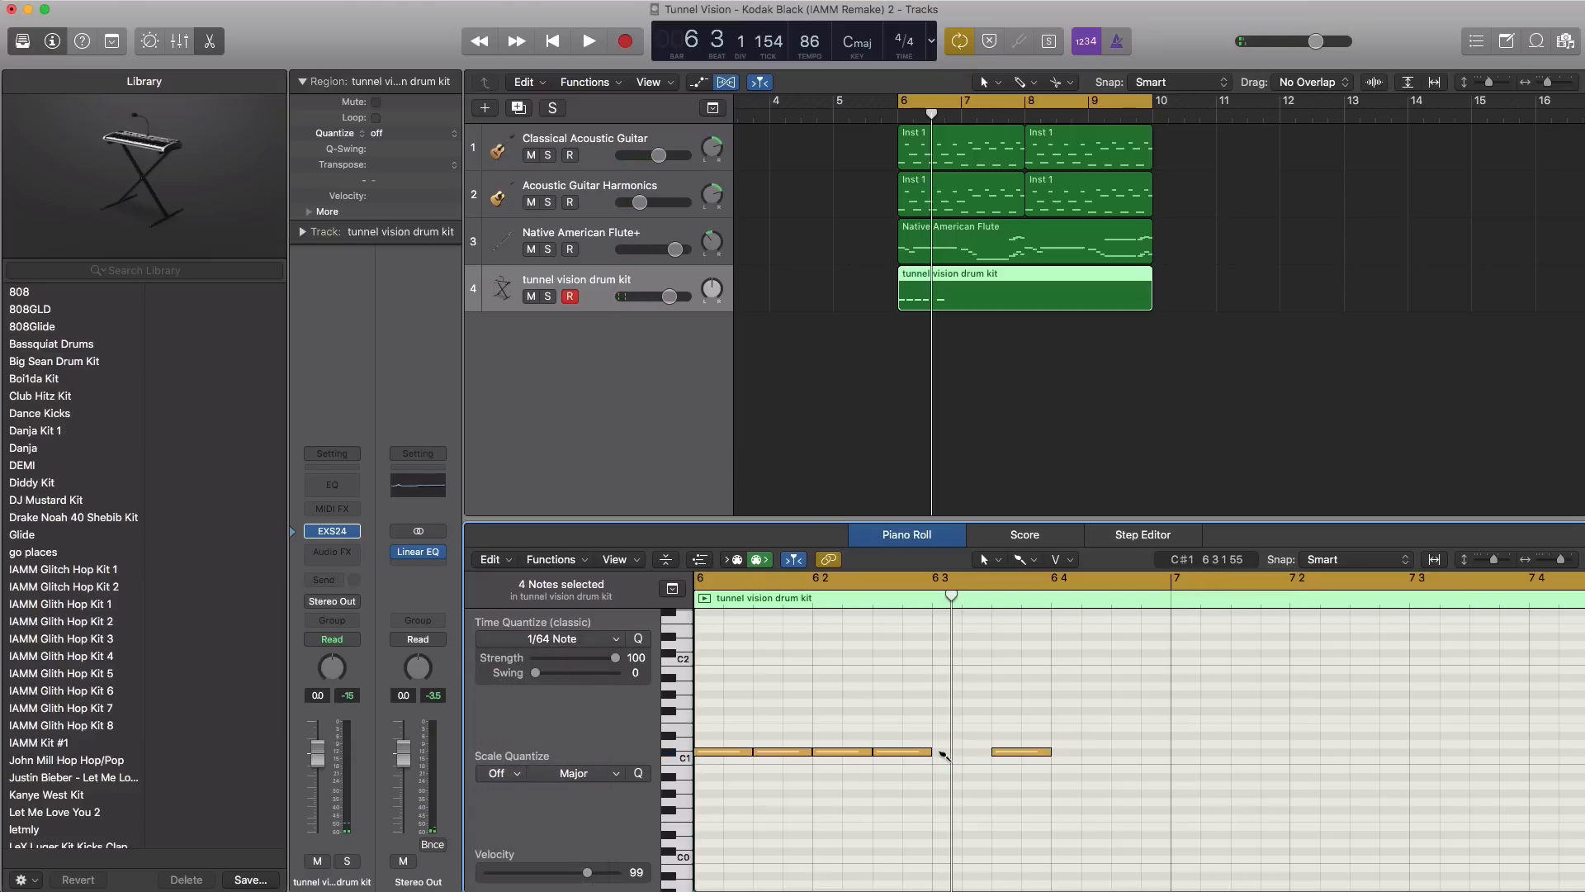
click(956, 751)
key(space)
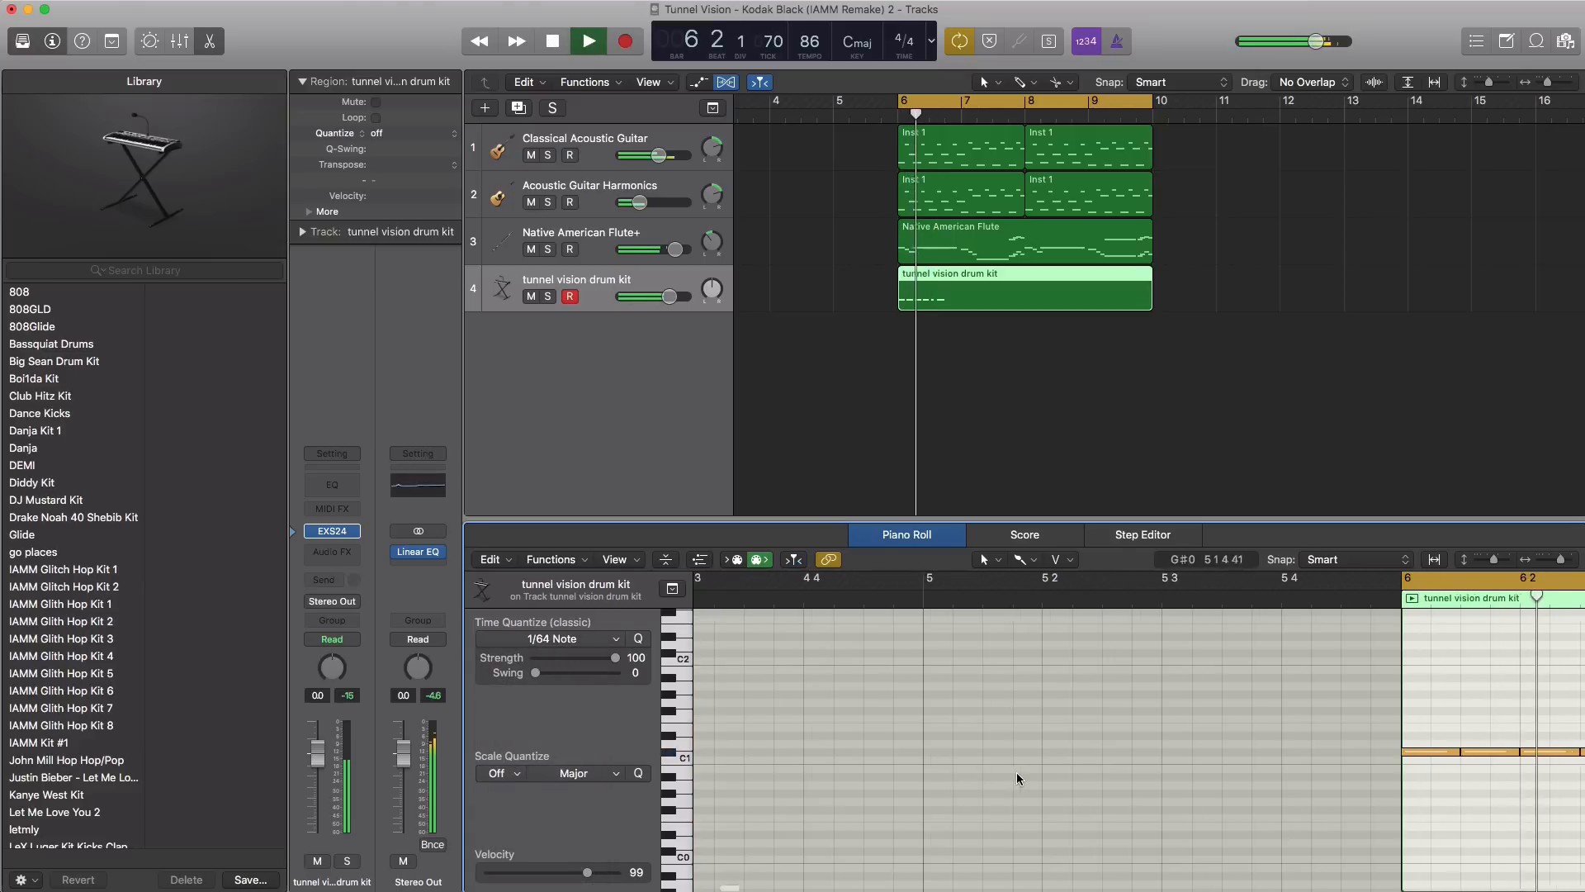
key(space)
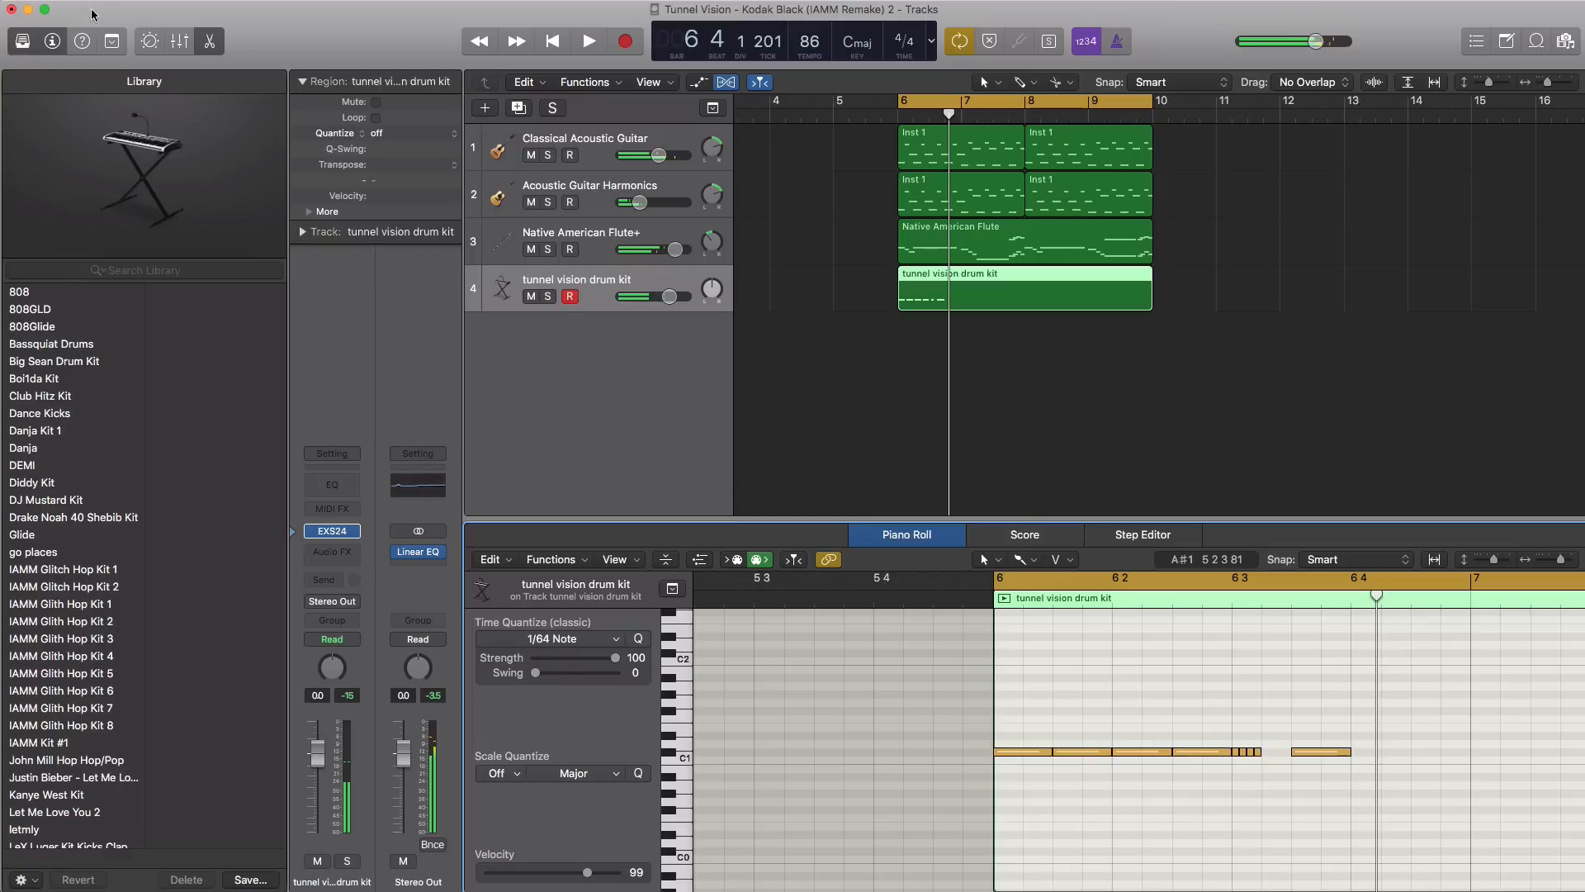
- Hide the Library and paint four more C#1 notes from beat 4 of bar 6 to beat 2 of bar 7 with 1/8 Note quantize
click(23, 43)
key(space)
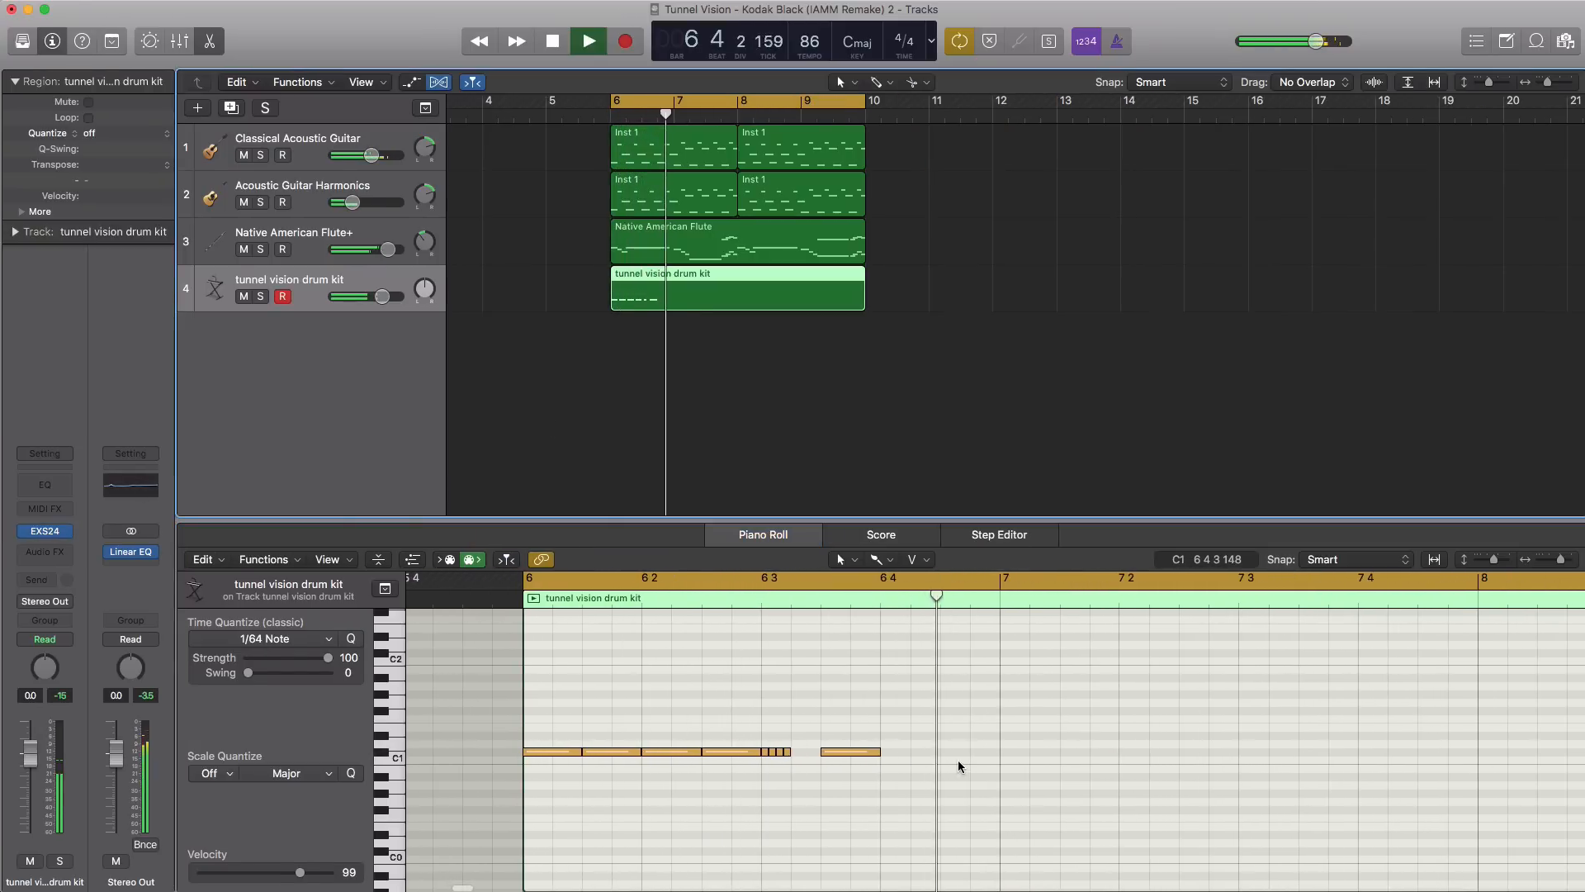
key(space)
click(293, 643)
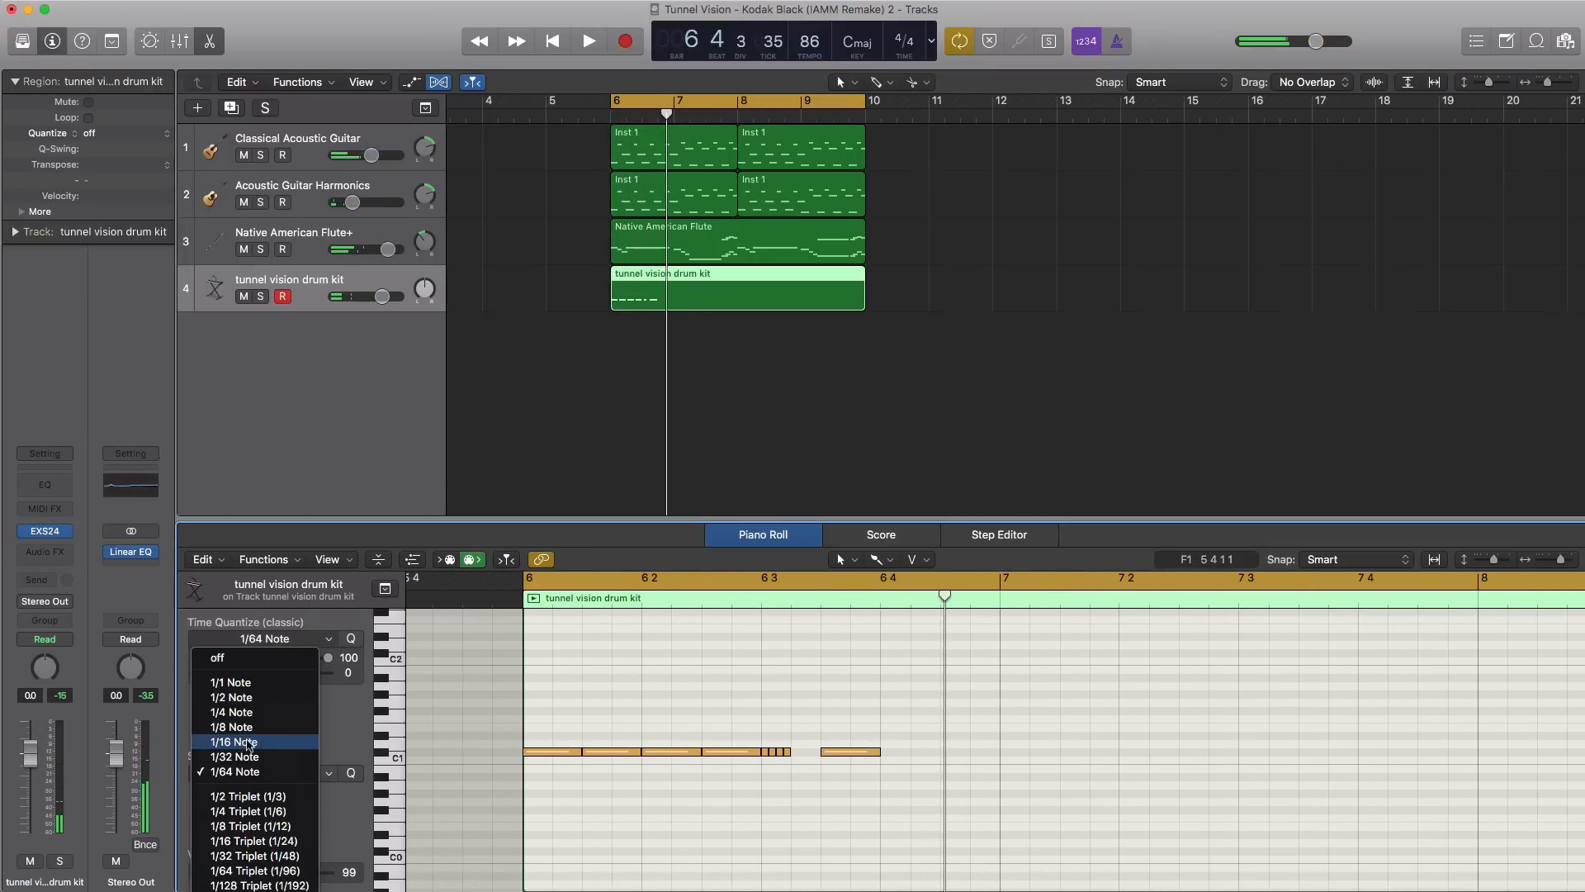
click(231, 727)
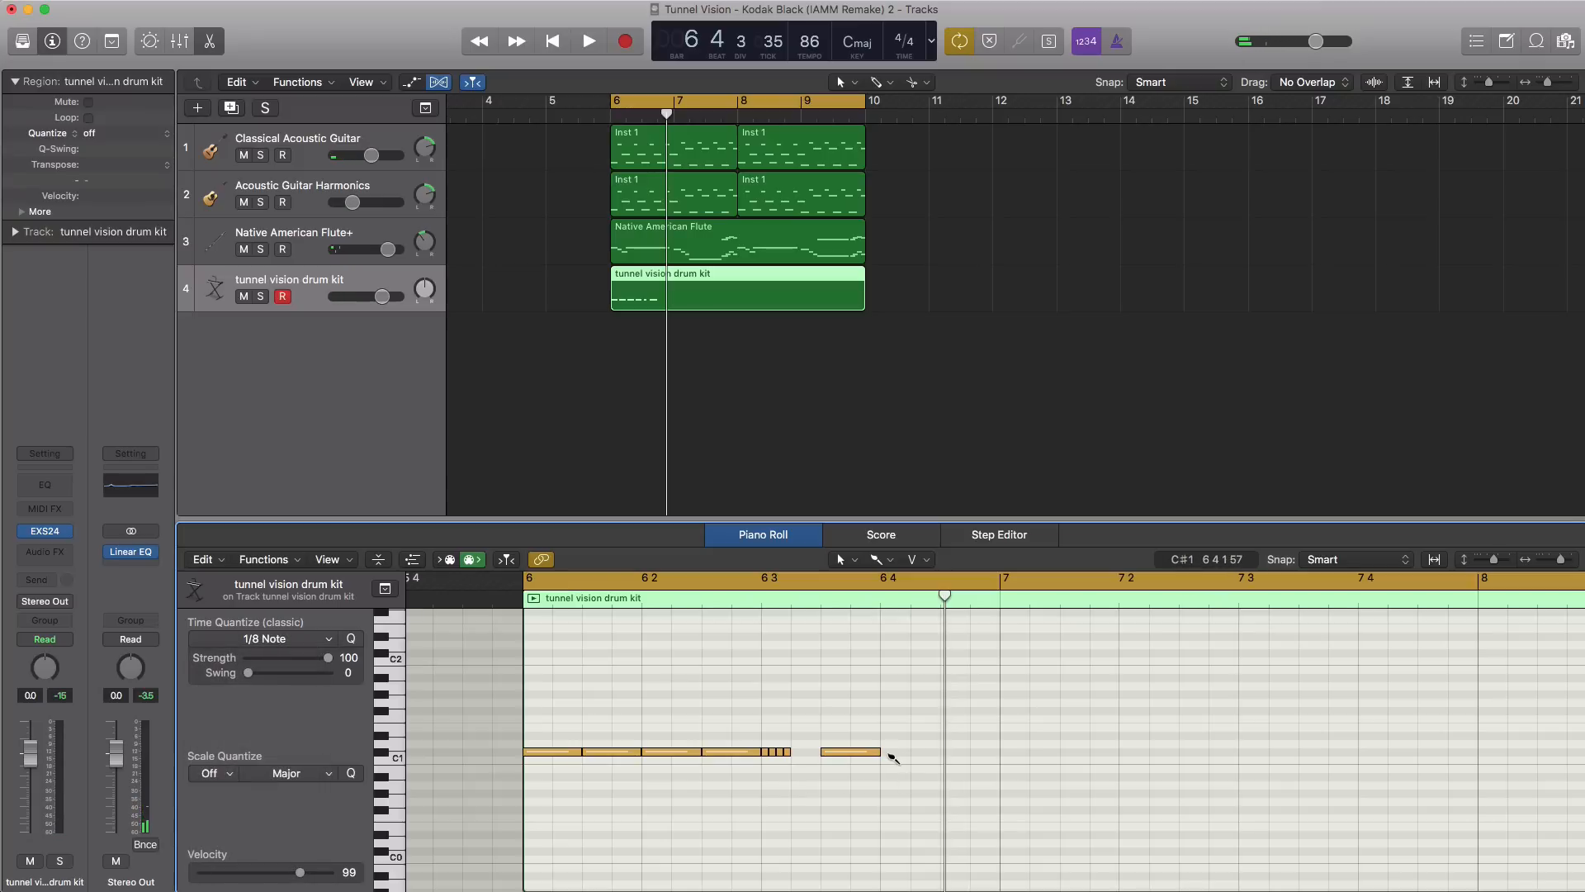
drag(891, 757, 1104, 755)
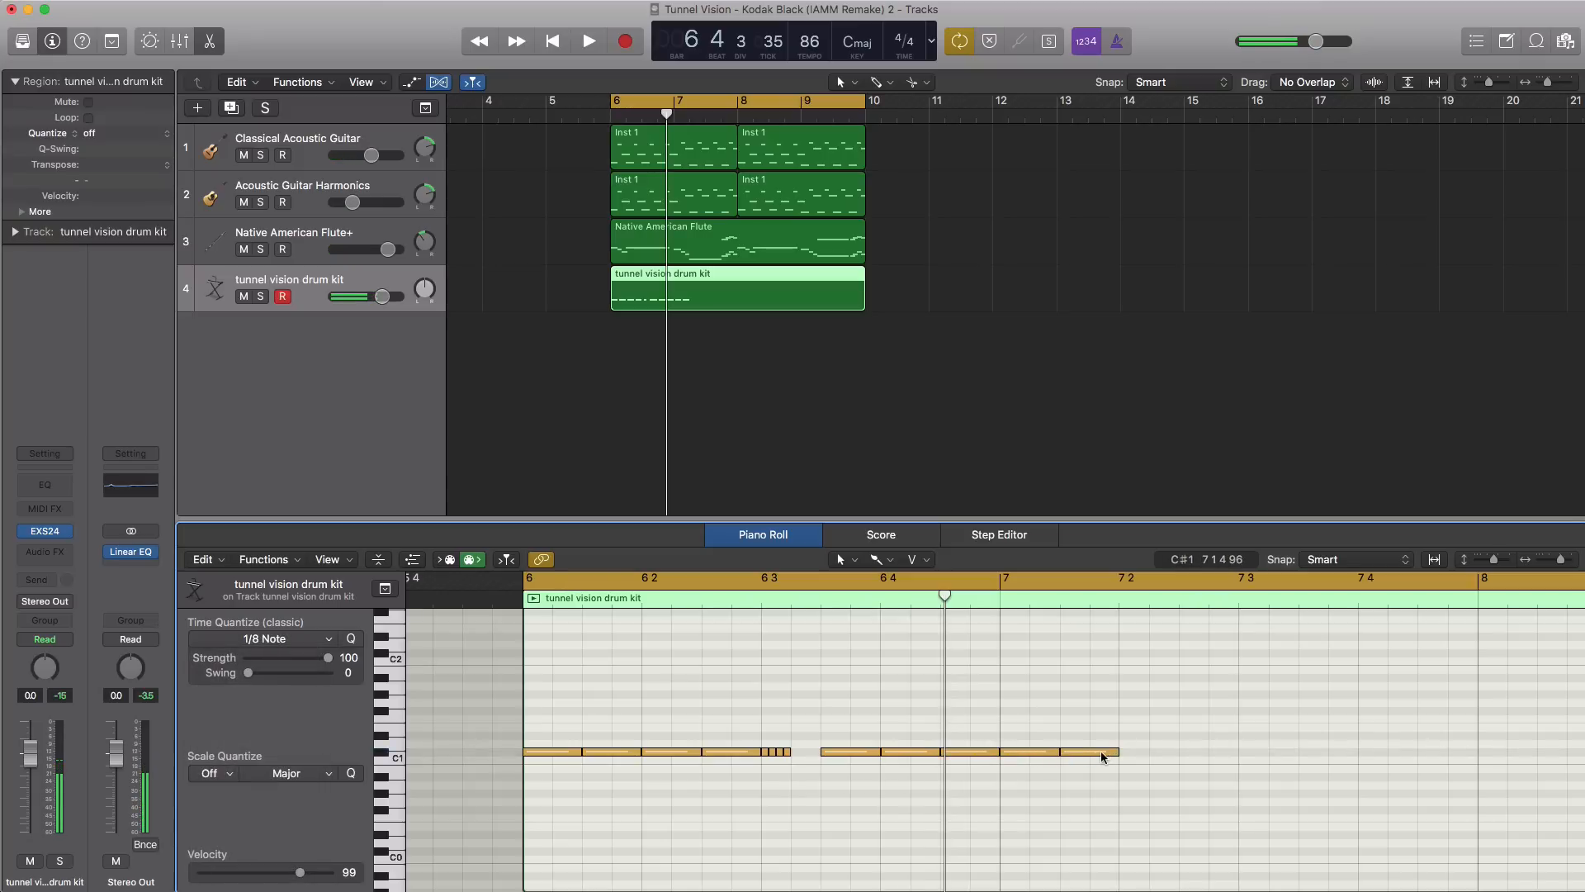
- Play the pattern and continue the C#1 eighth notes to the middle of beat 3 in bar 7
key(space)
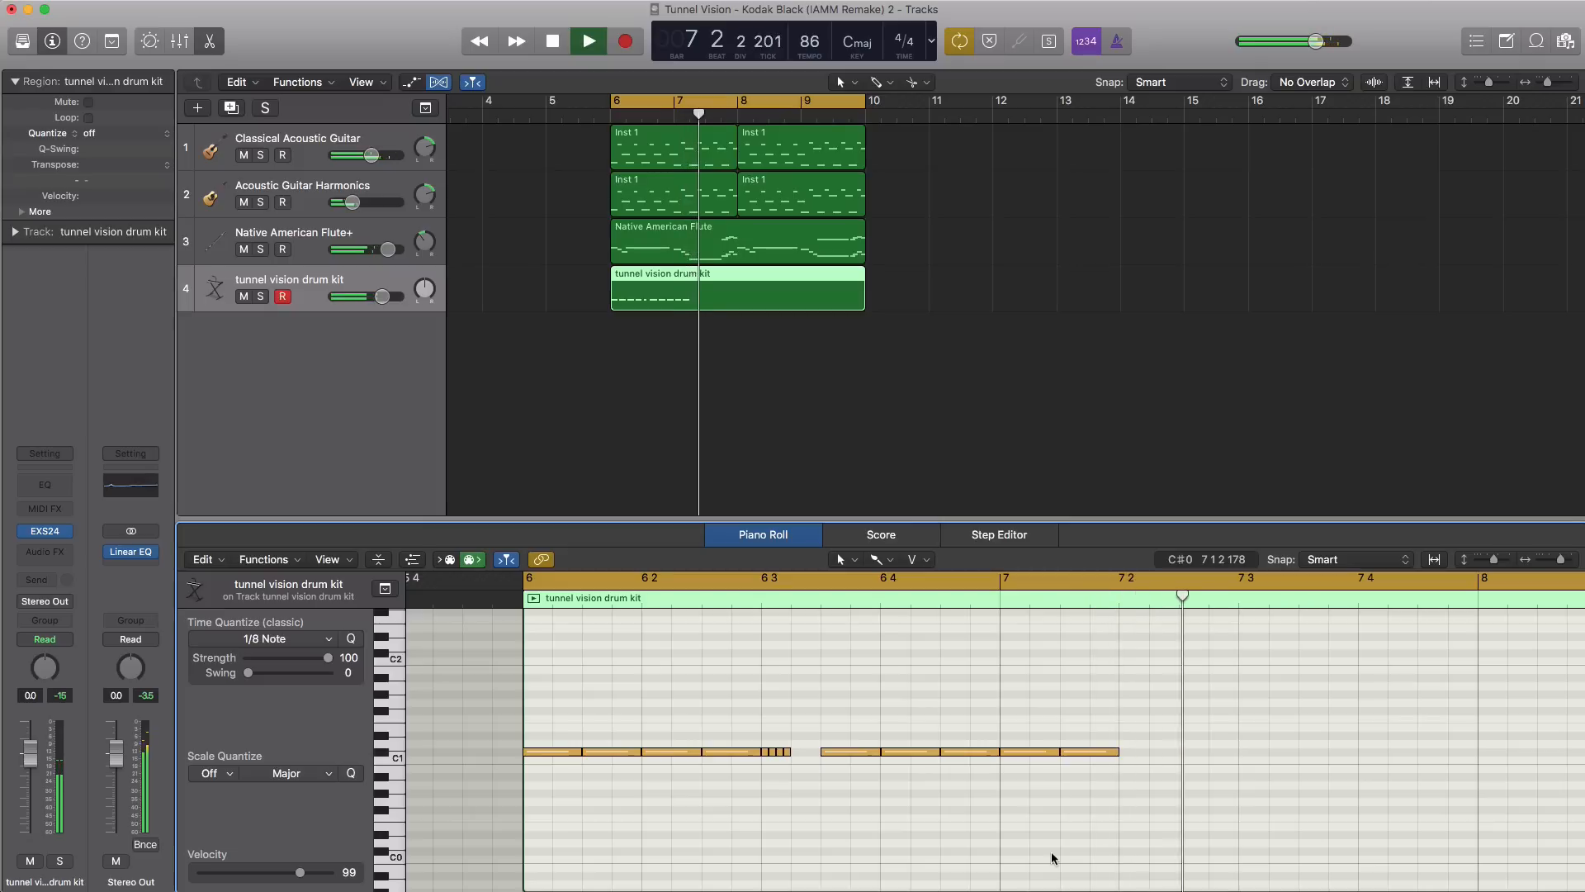
key(space)
key(space)
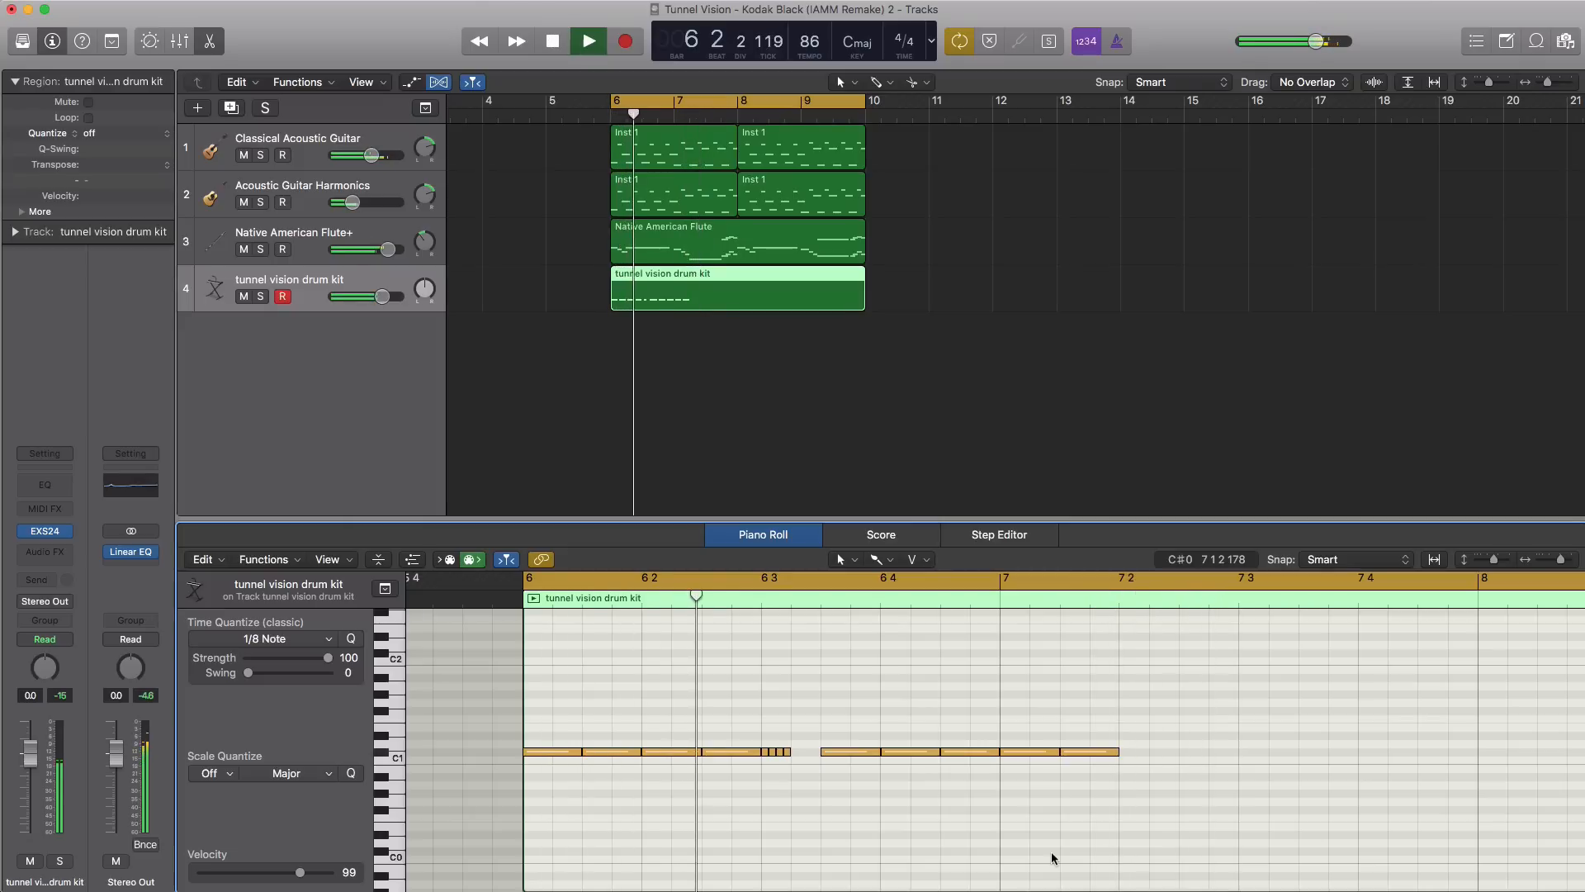
scroll(1052, 858, right, 2)
scroll(1052, 859, right, 2)
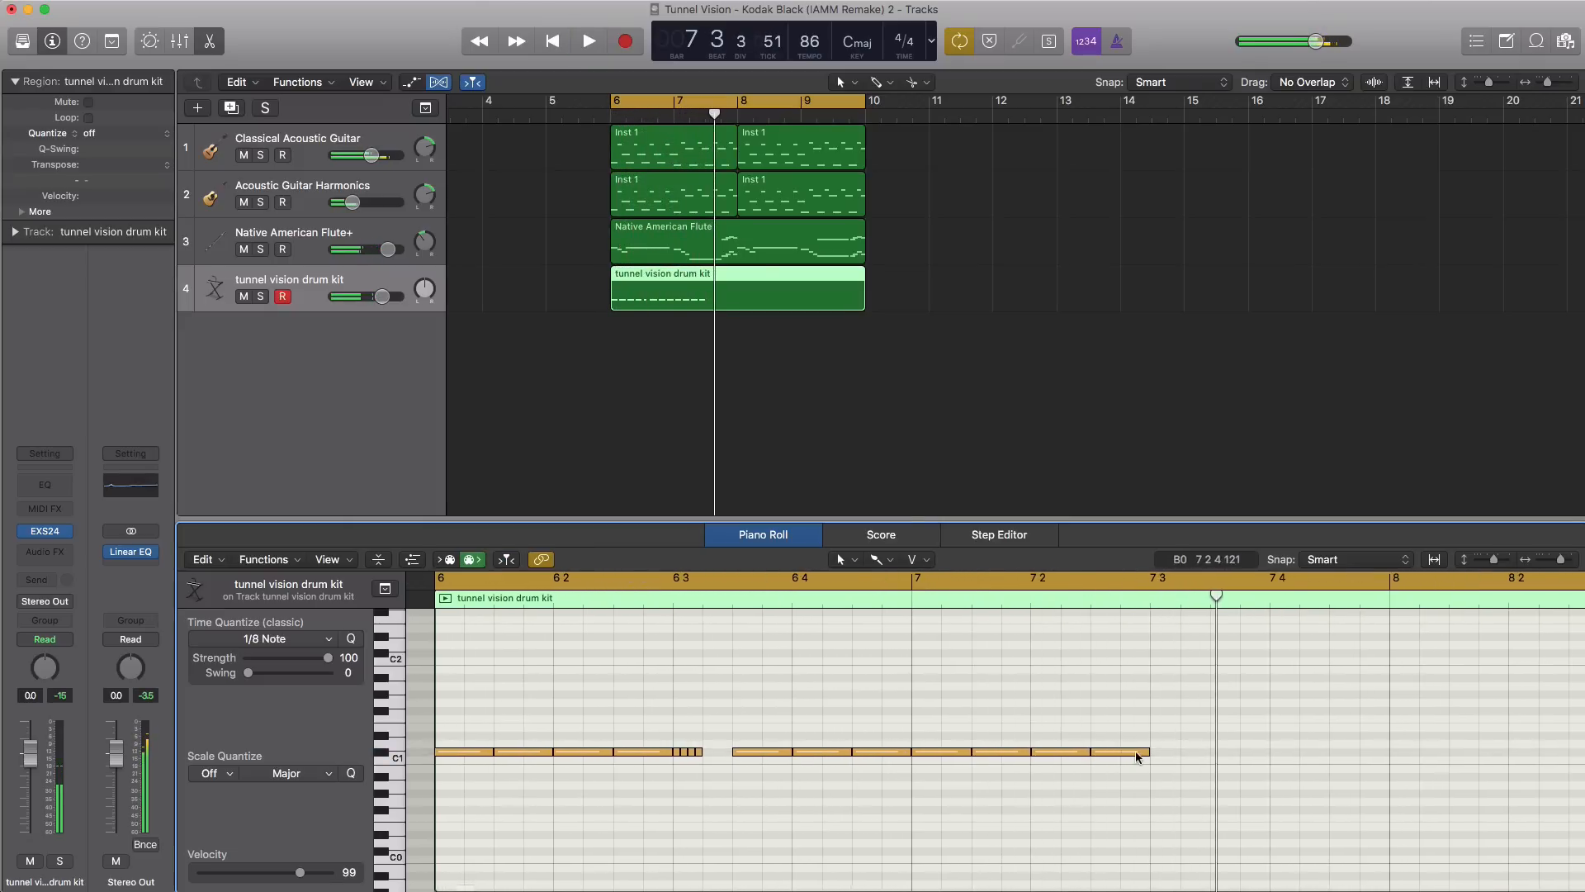
key(super+z)
key(space)
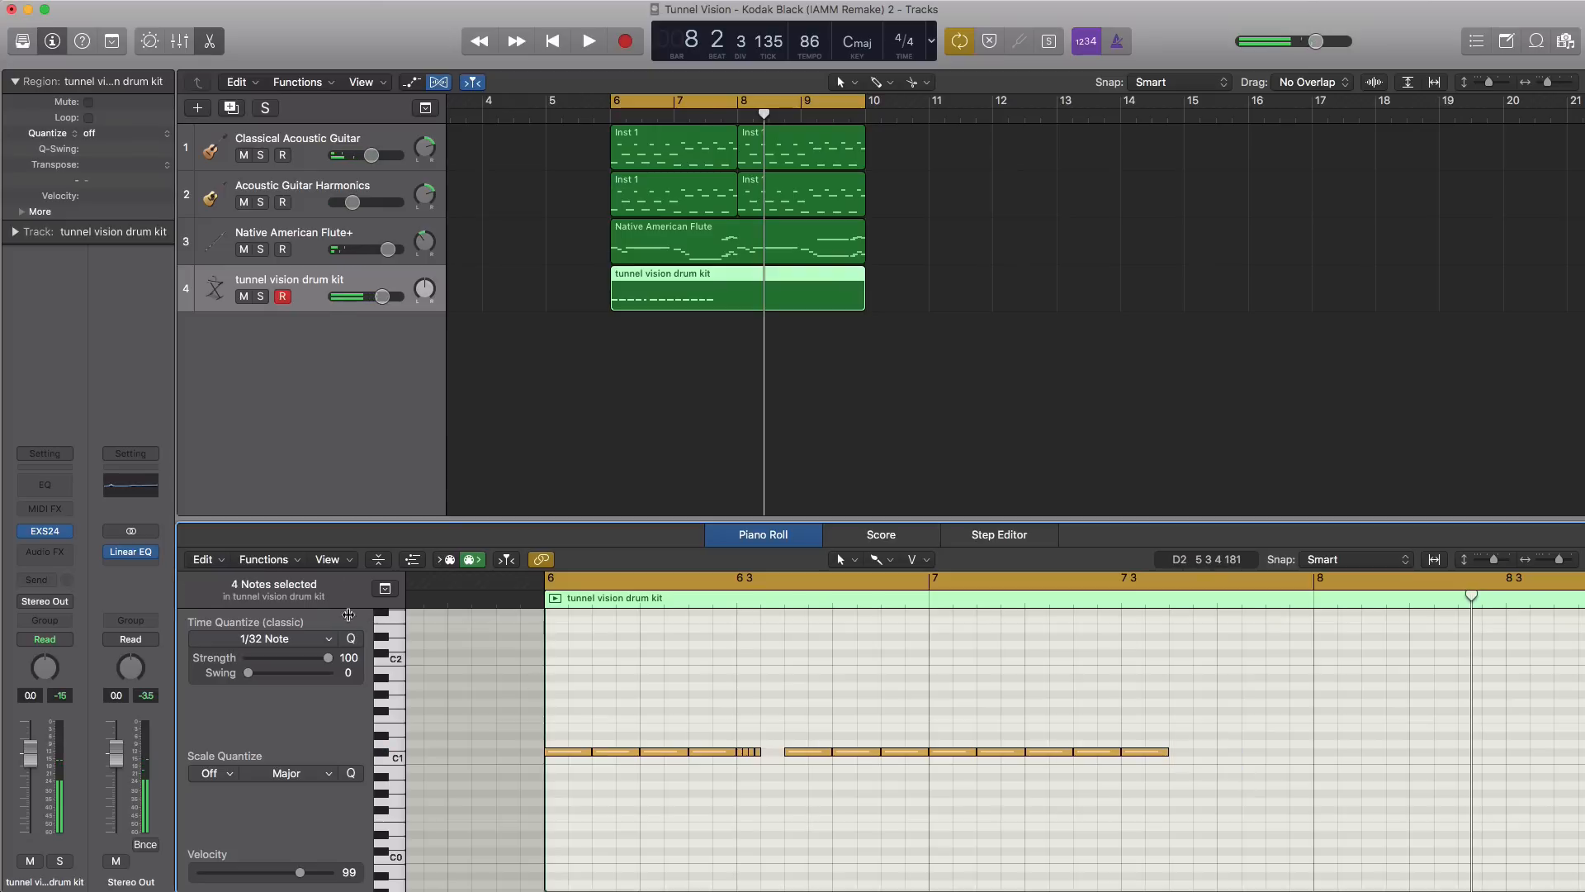
- Set the time quantize to 1/16 Note, add two C#1 notes from mid-beat 3 of bar 7, copy two eighth notes to finish the bar, and play it
click(259, 641)
click(276, 756)
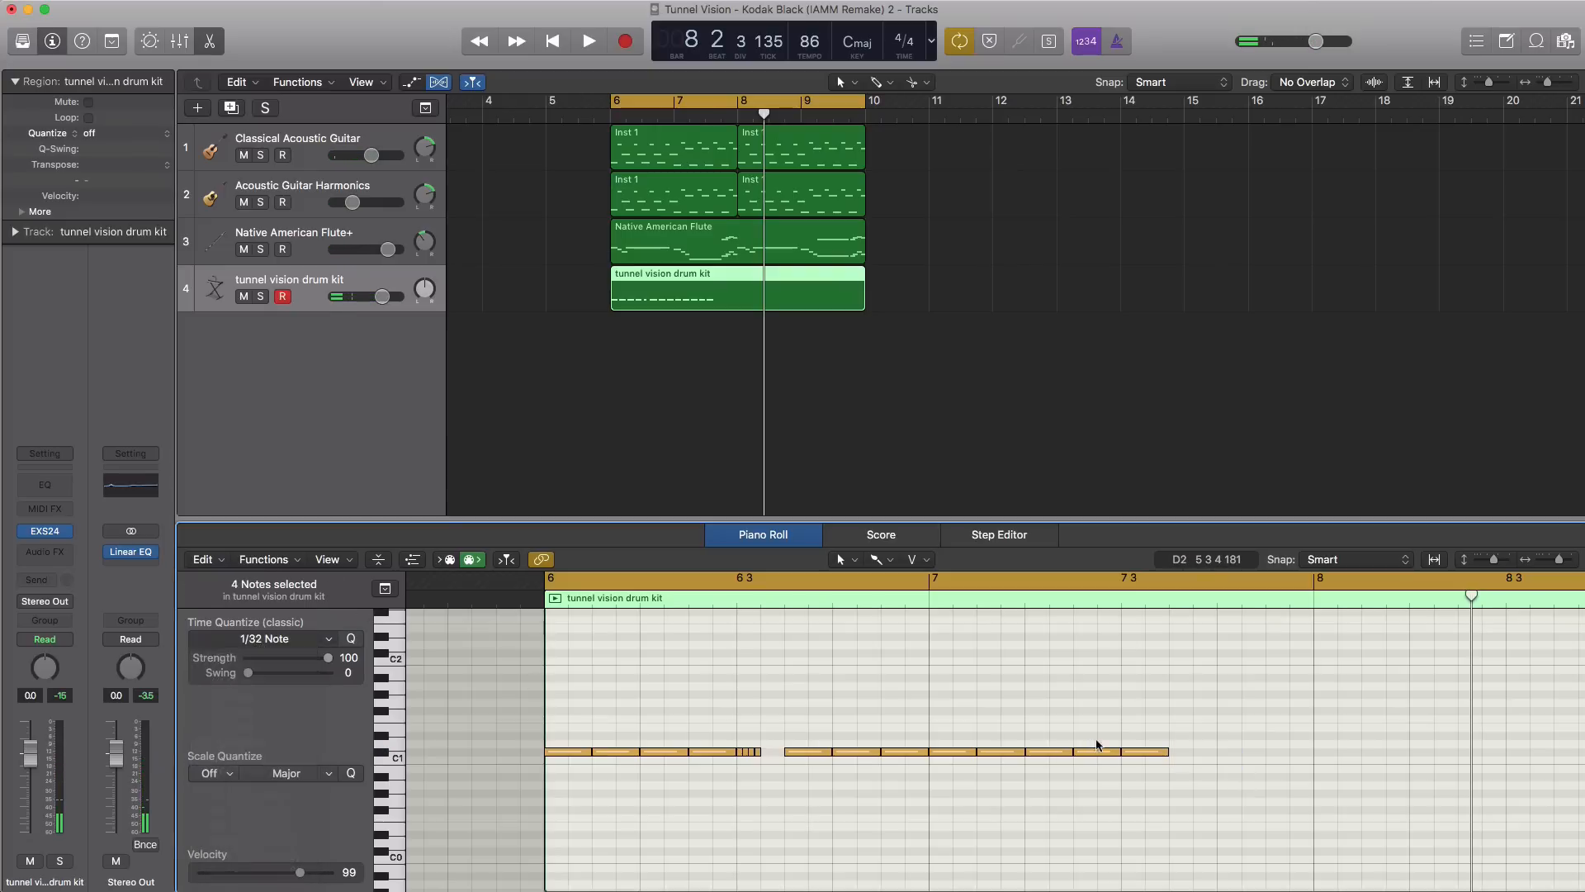
click(1182, 753)
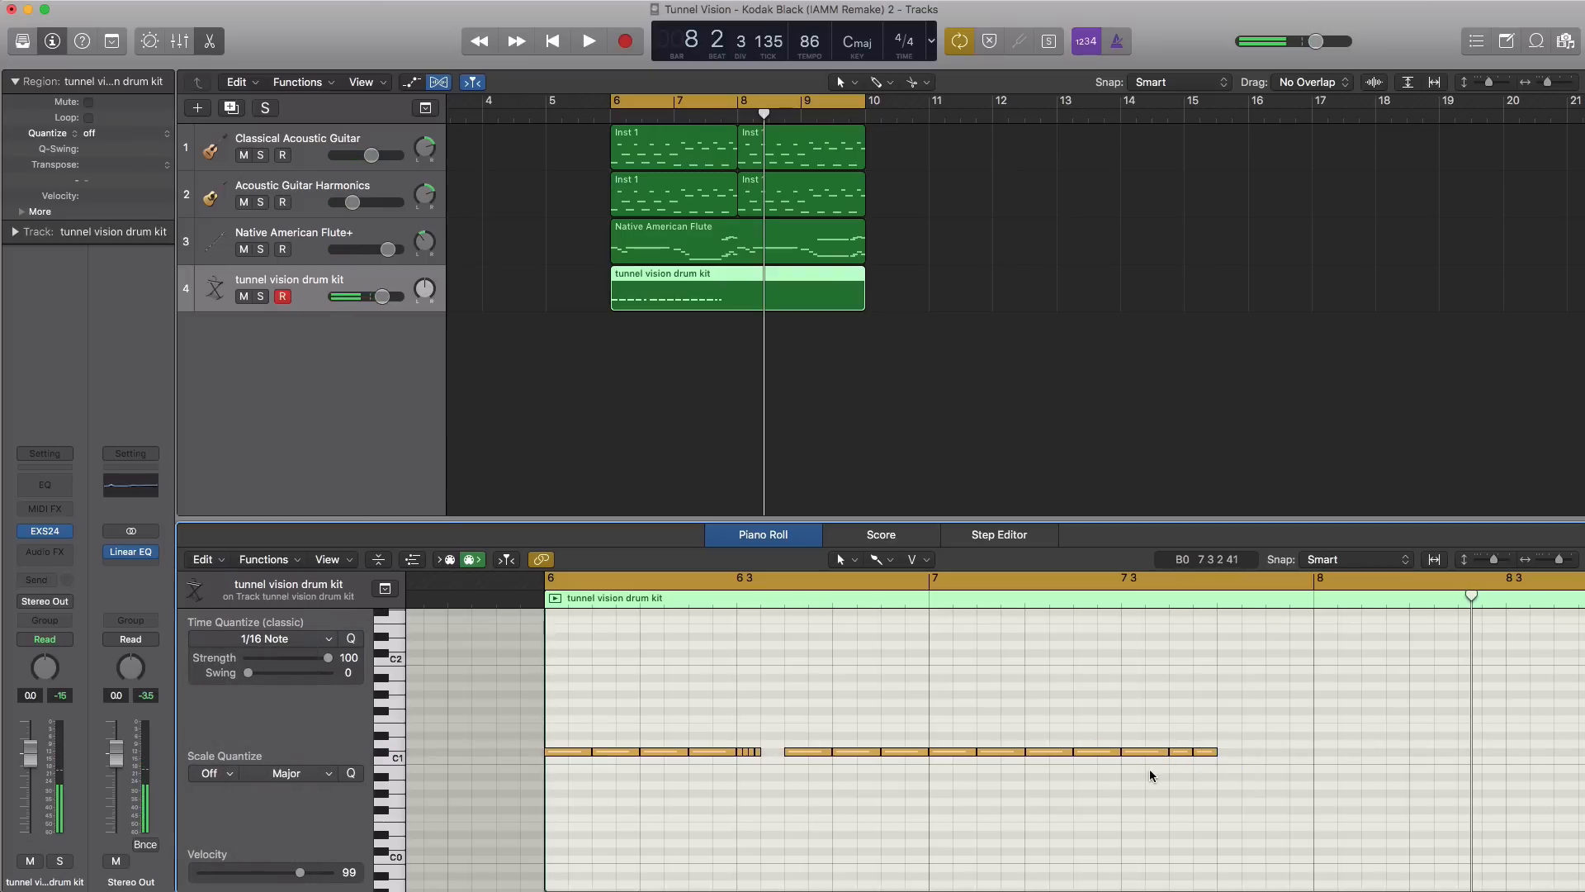
drag(1054, 754, 1246, 753)
key(space)
scroll(884, 754, down, 2)
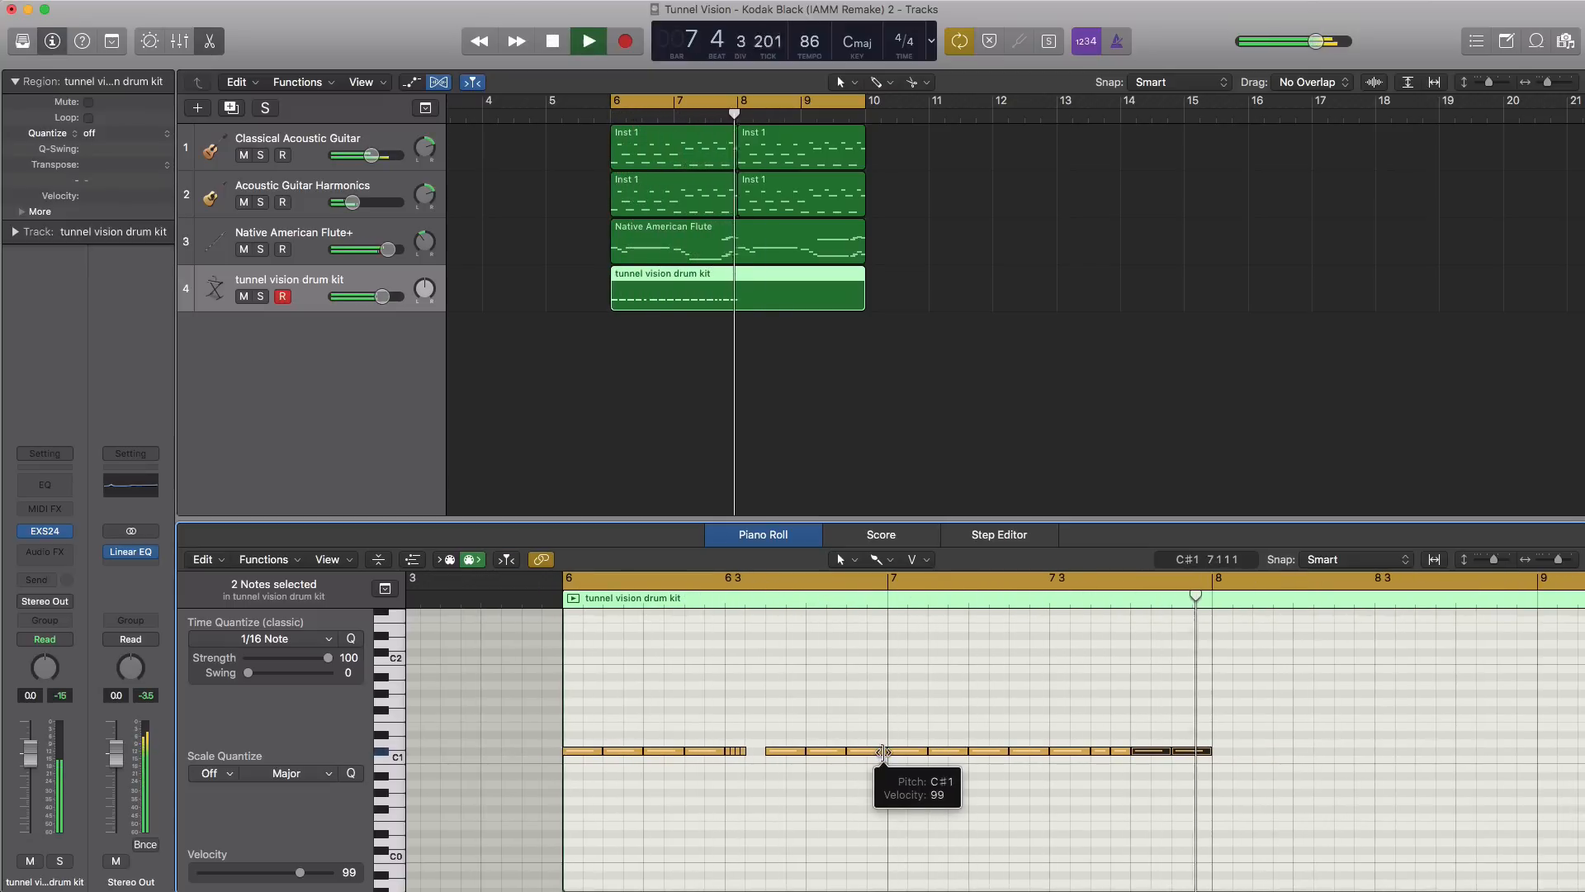
key(space)
key(space)
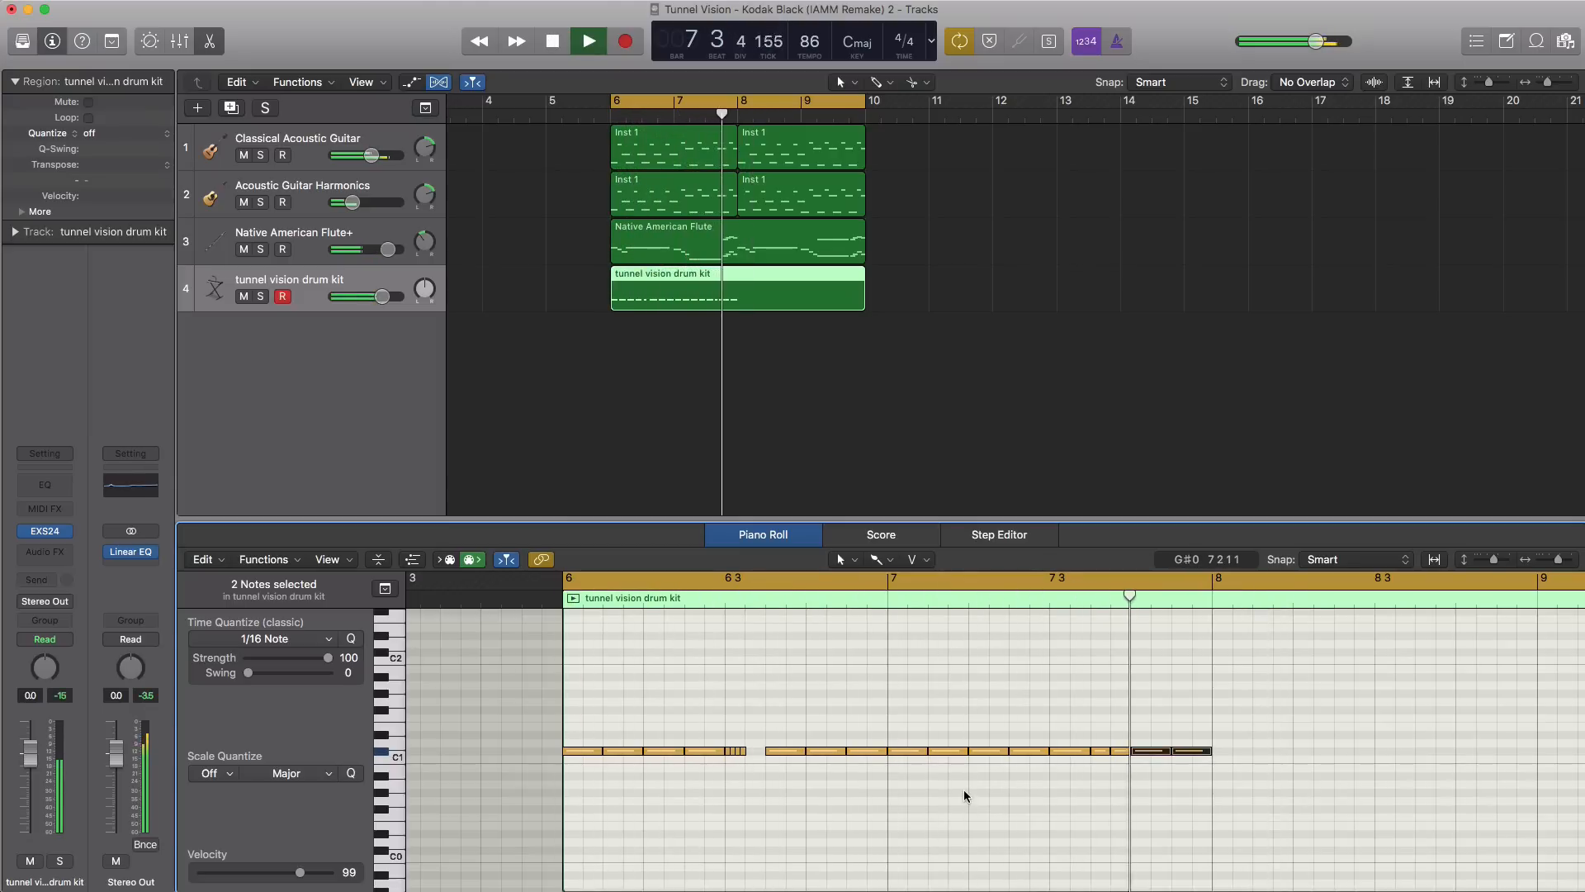
key(space)
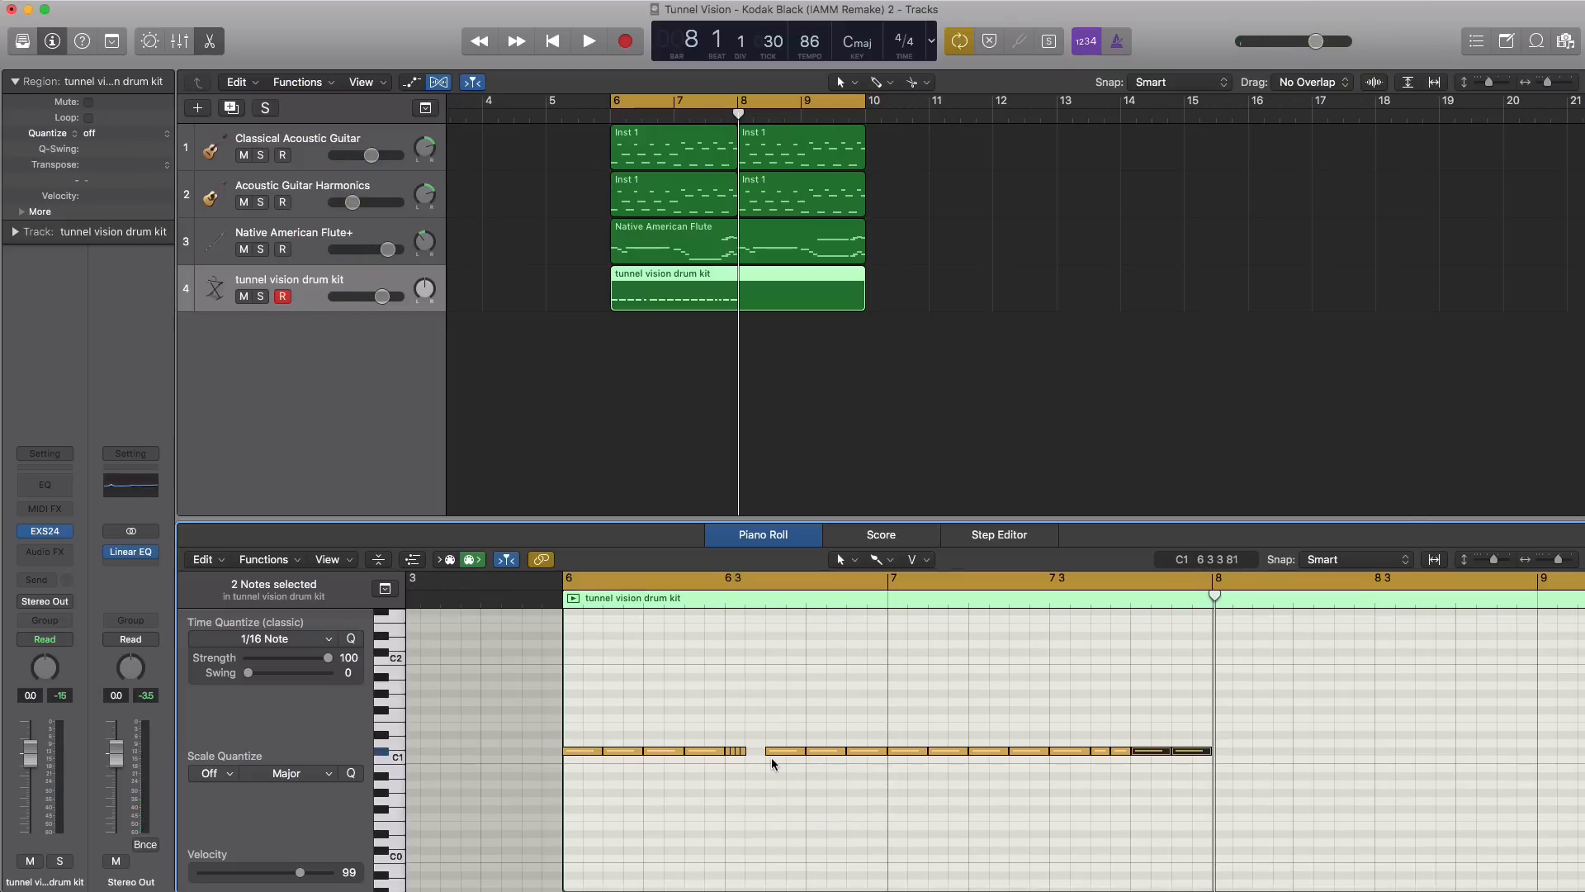
- Delete the two eighth notes before the roll in bar 6, move the roll and its following note to beat 2, and play the change
key(space)
key(space)
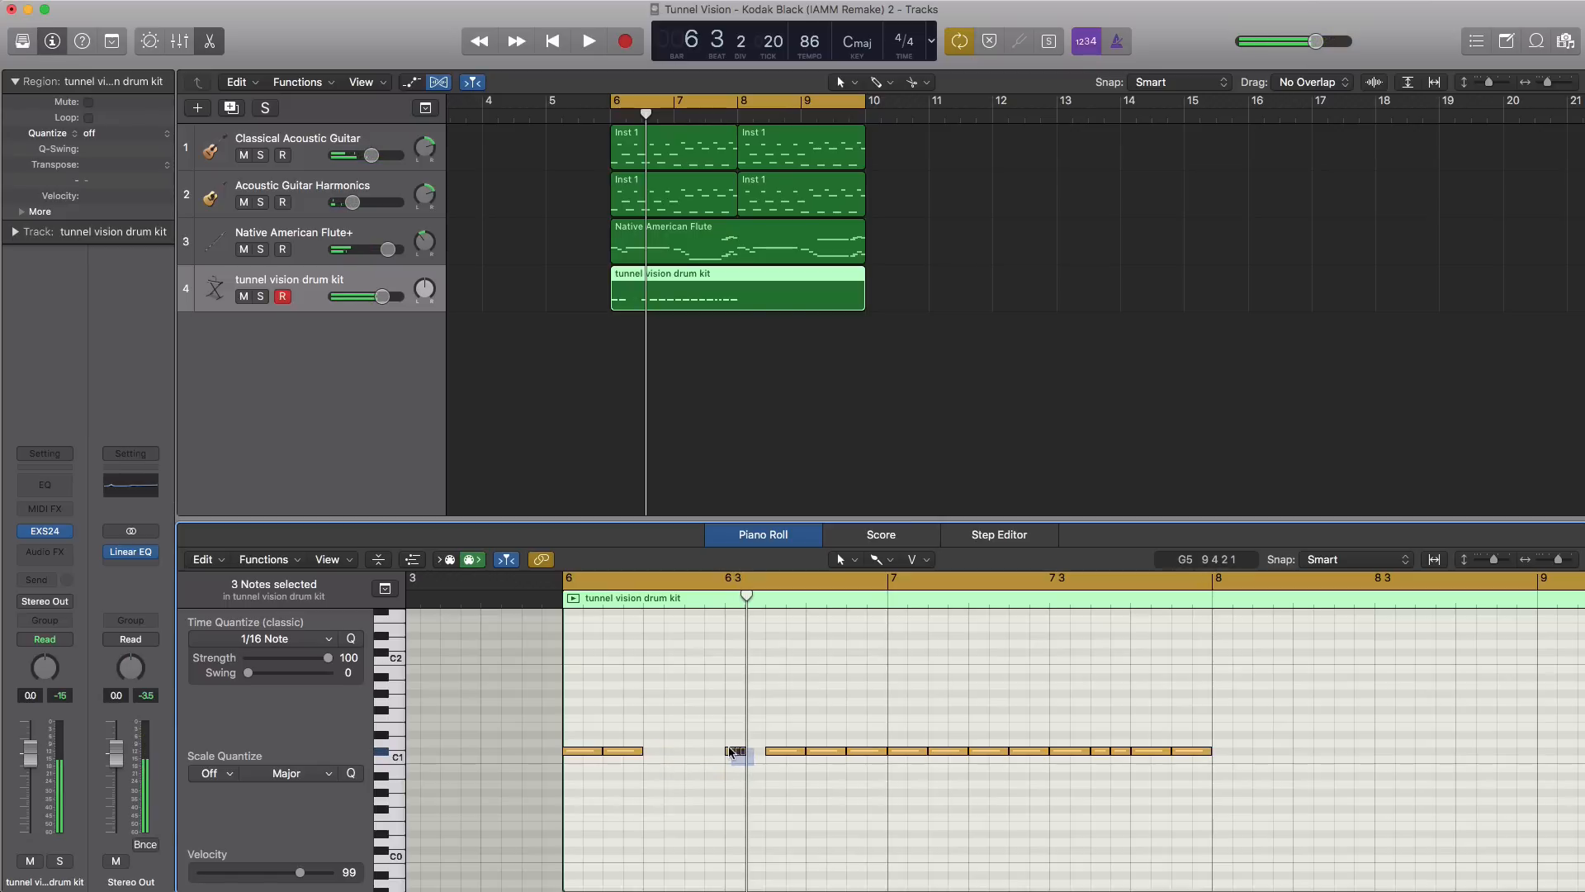
drag(791, 755, 710, 754)
key(space)
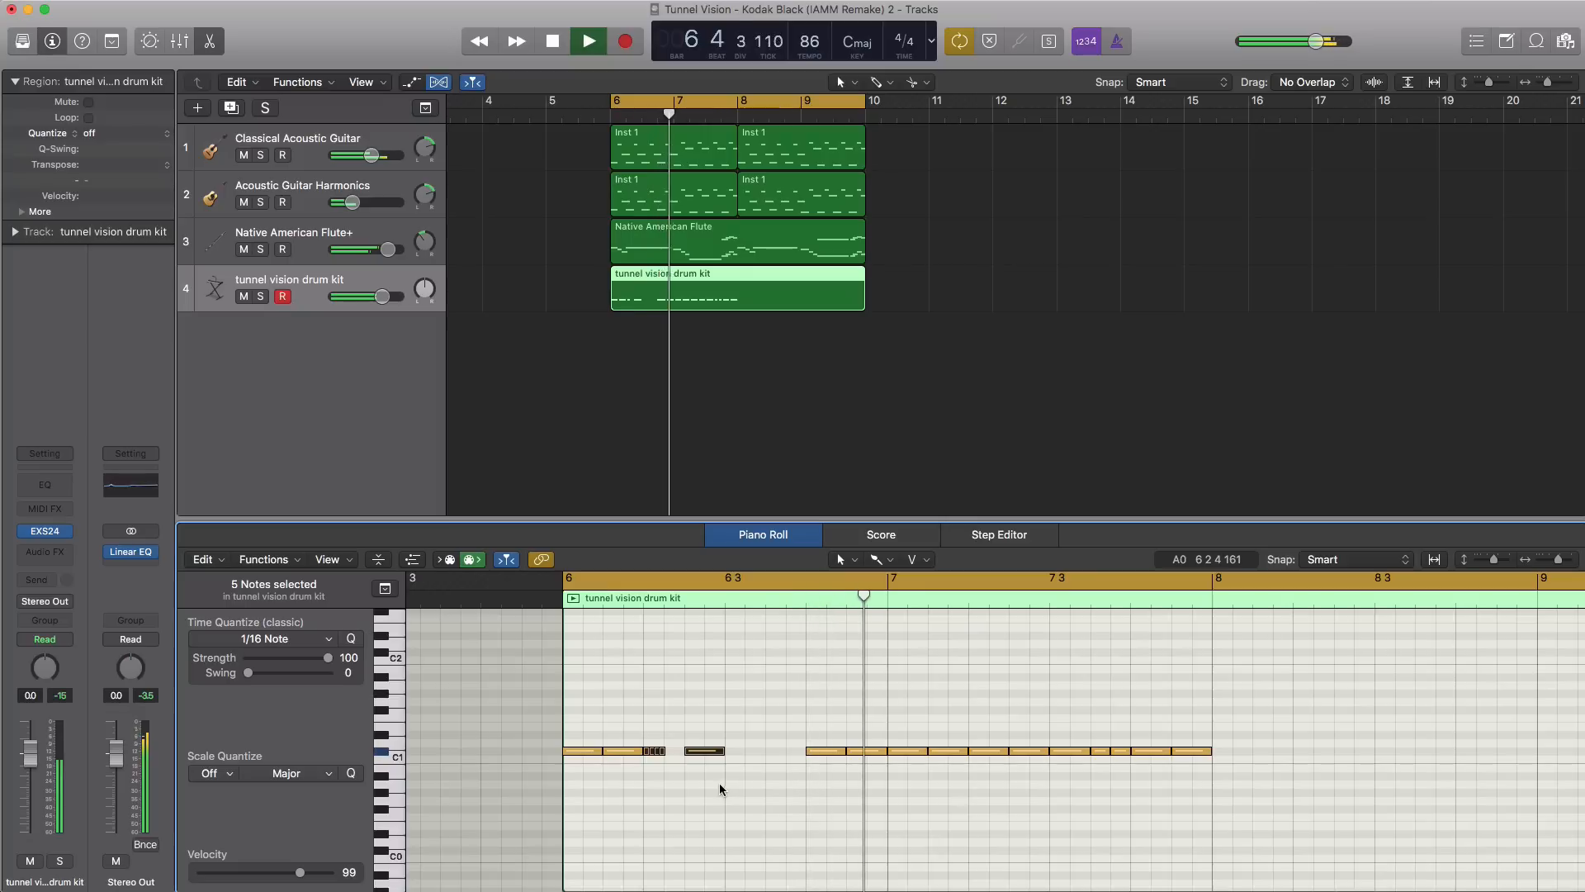
key(space)
- Copy the two 1/16 notes from bar 7 to beat 3 of bar 6, add a third C#1 note behind them, and play the pattern
click(1113, 759)
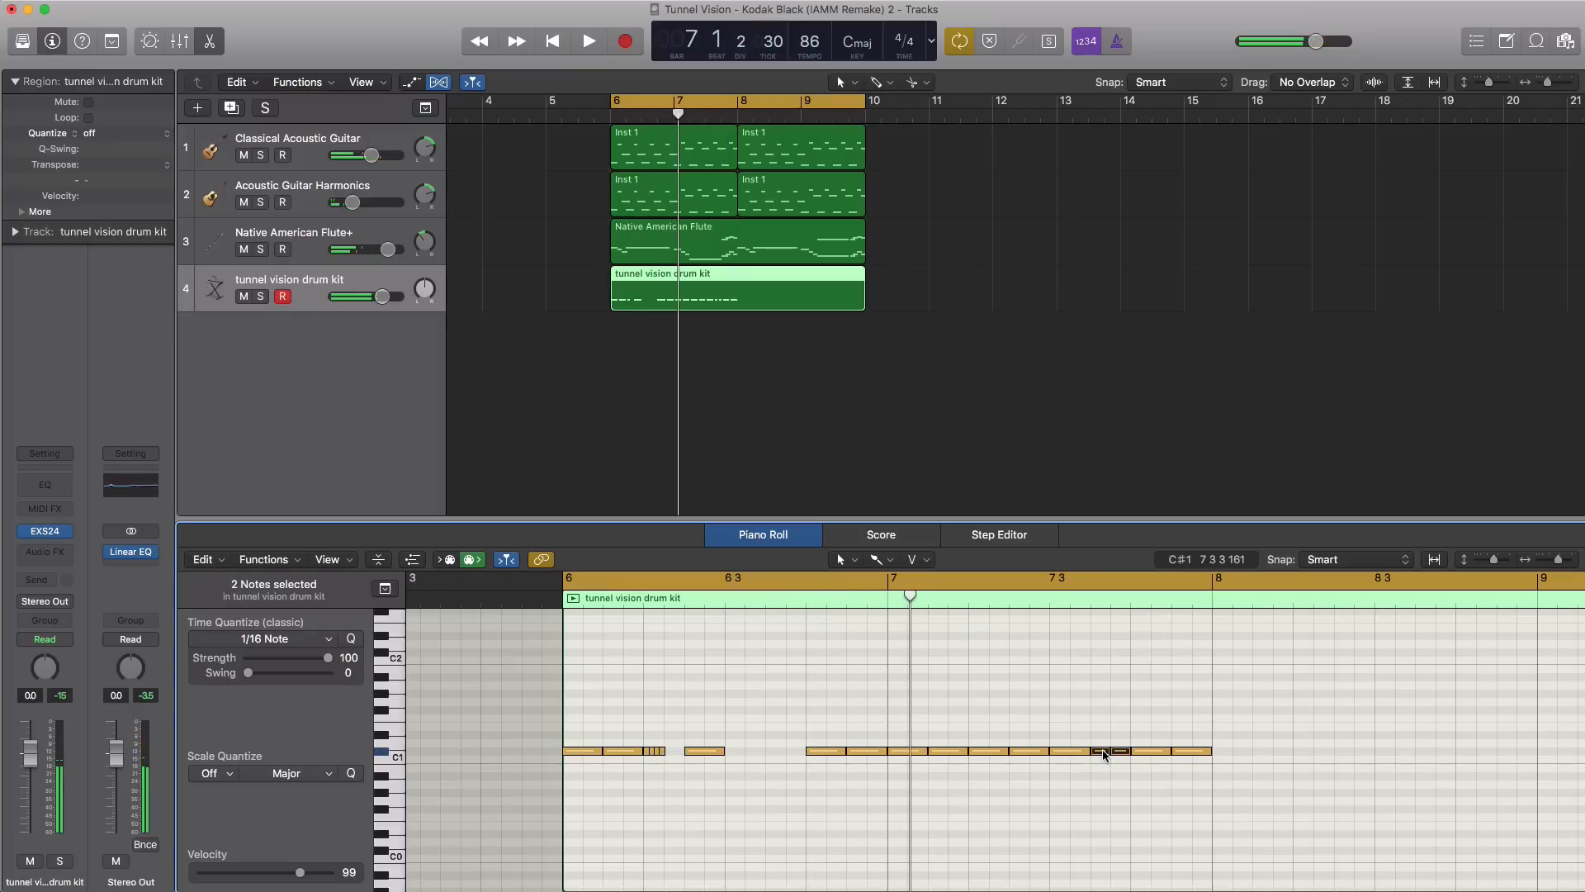
drag(1104, 754, 780, 756)
click(761, 760)
key(space)
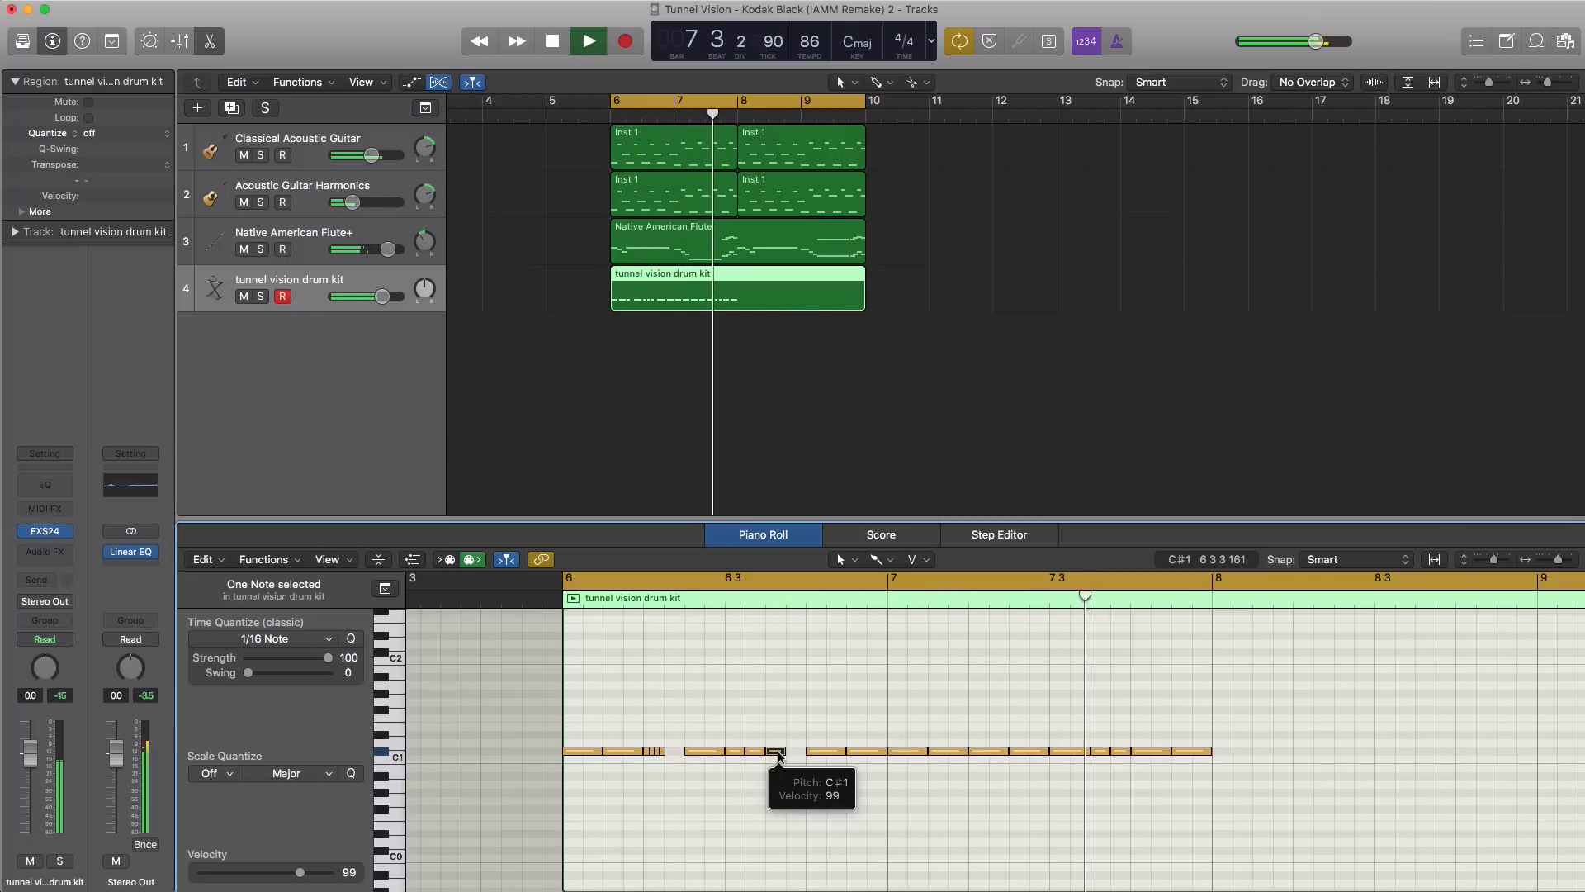
key(space)
- Copy all C#1 notes of bars 6 and 7 to bar 8, filling the region to bar 10, and play the loop
scroll(1177, 795, down, 3)
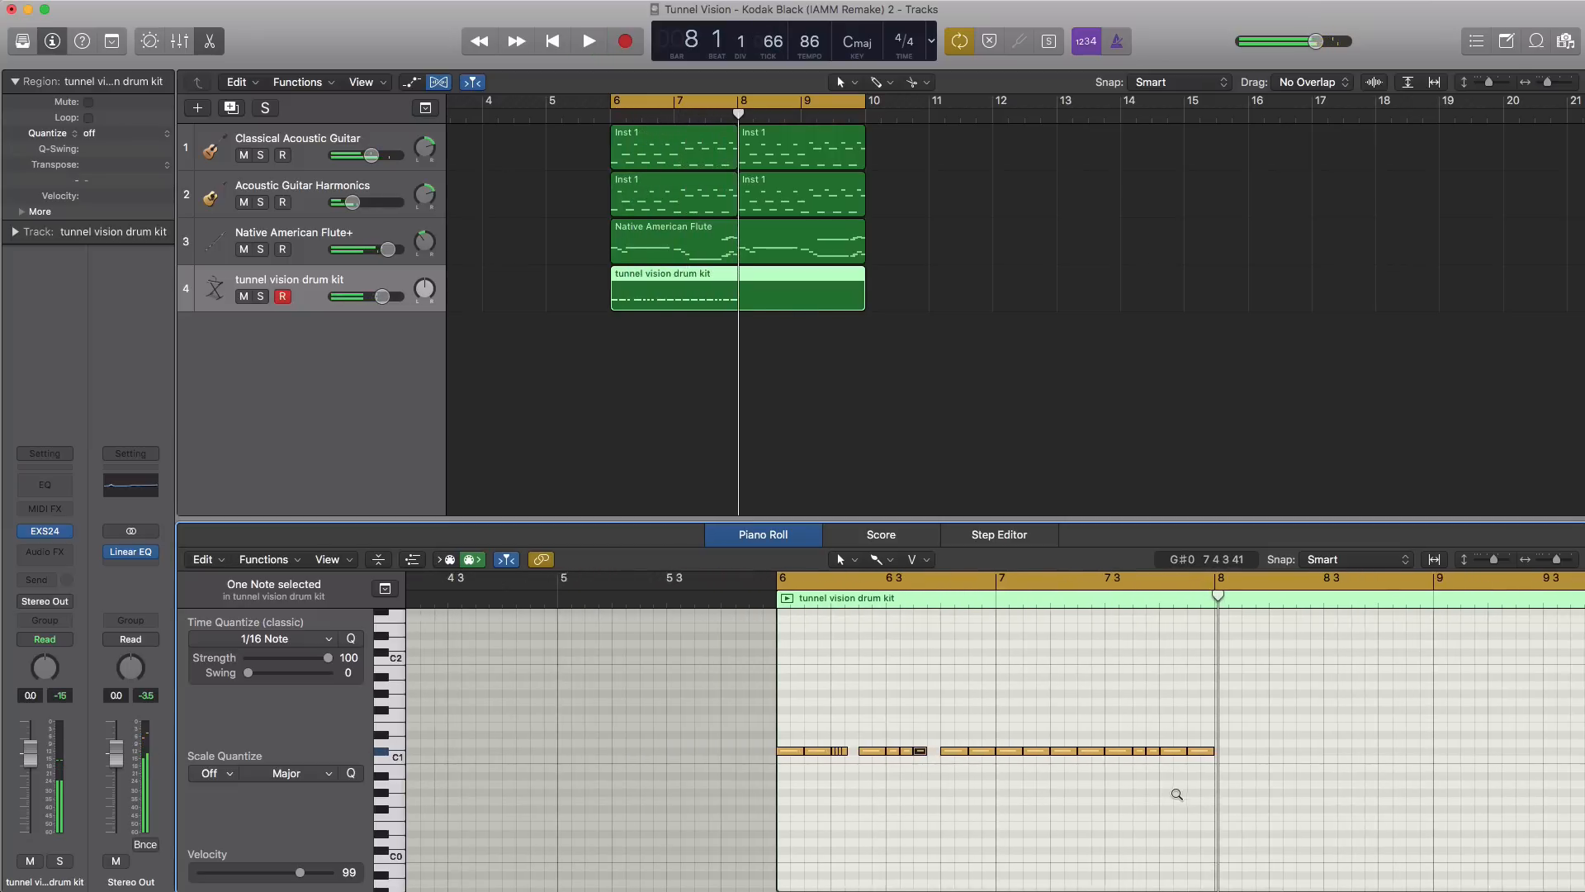
scroll(1238, 795, right, 2)
drag(1213, 790, 698, 730)
drag(884, 757, 1136, 754)
key(space)
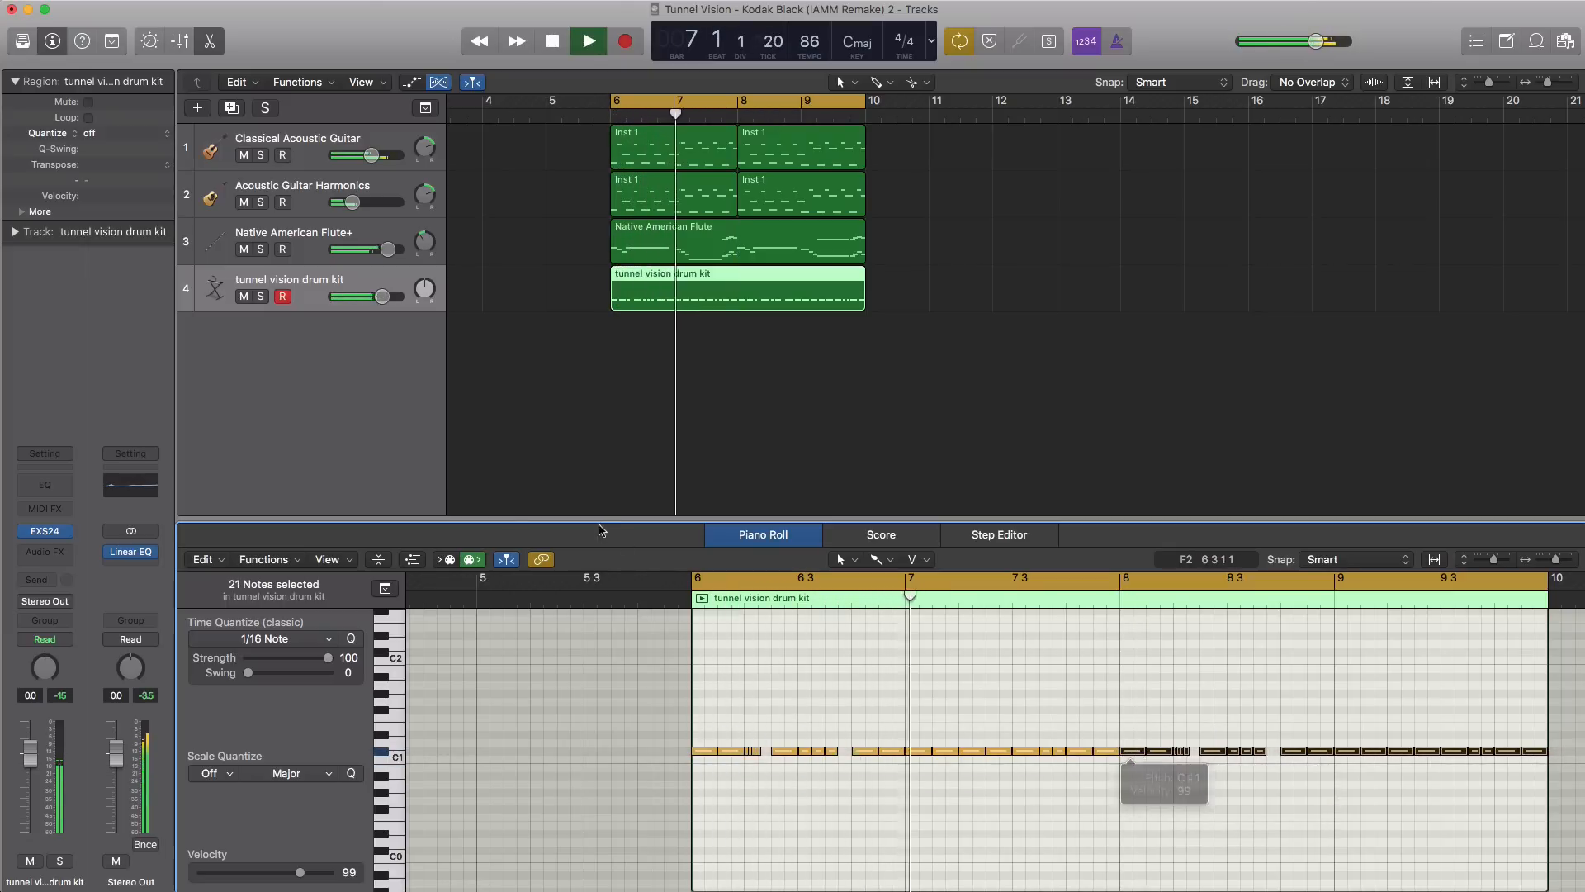
key(space)
- Add Overdrive to the tunnel vision drum kit track with 4.25 dB drive and 20000 Hz tone during playback
click(65, 553)
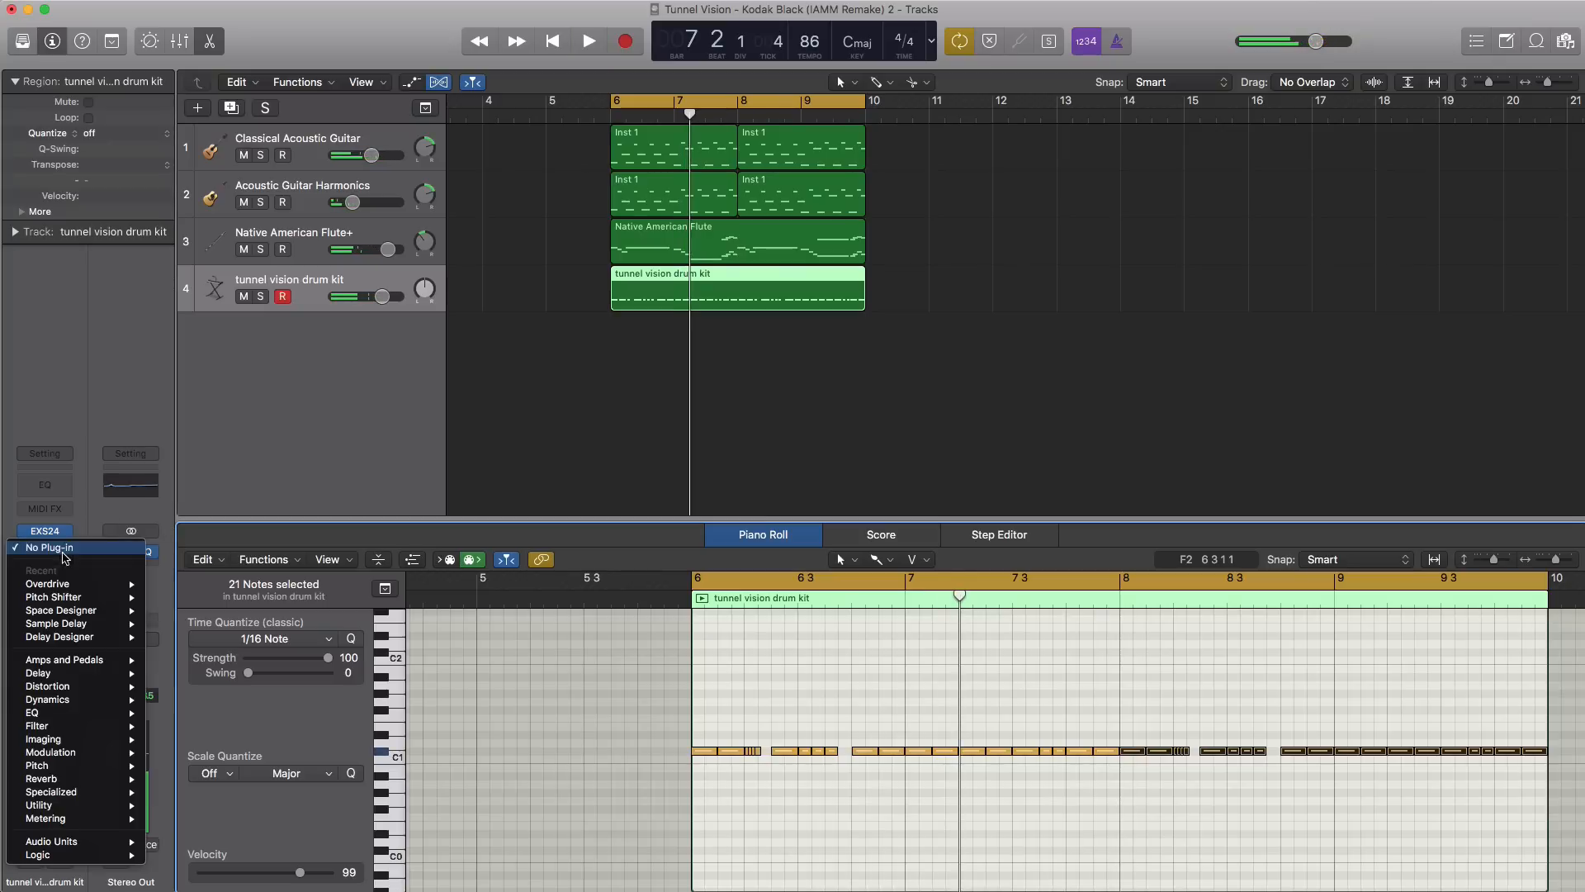
click(75, 587)
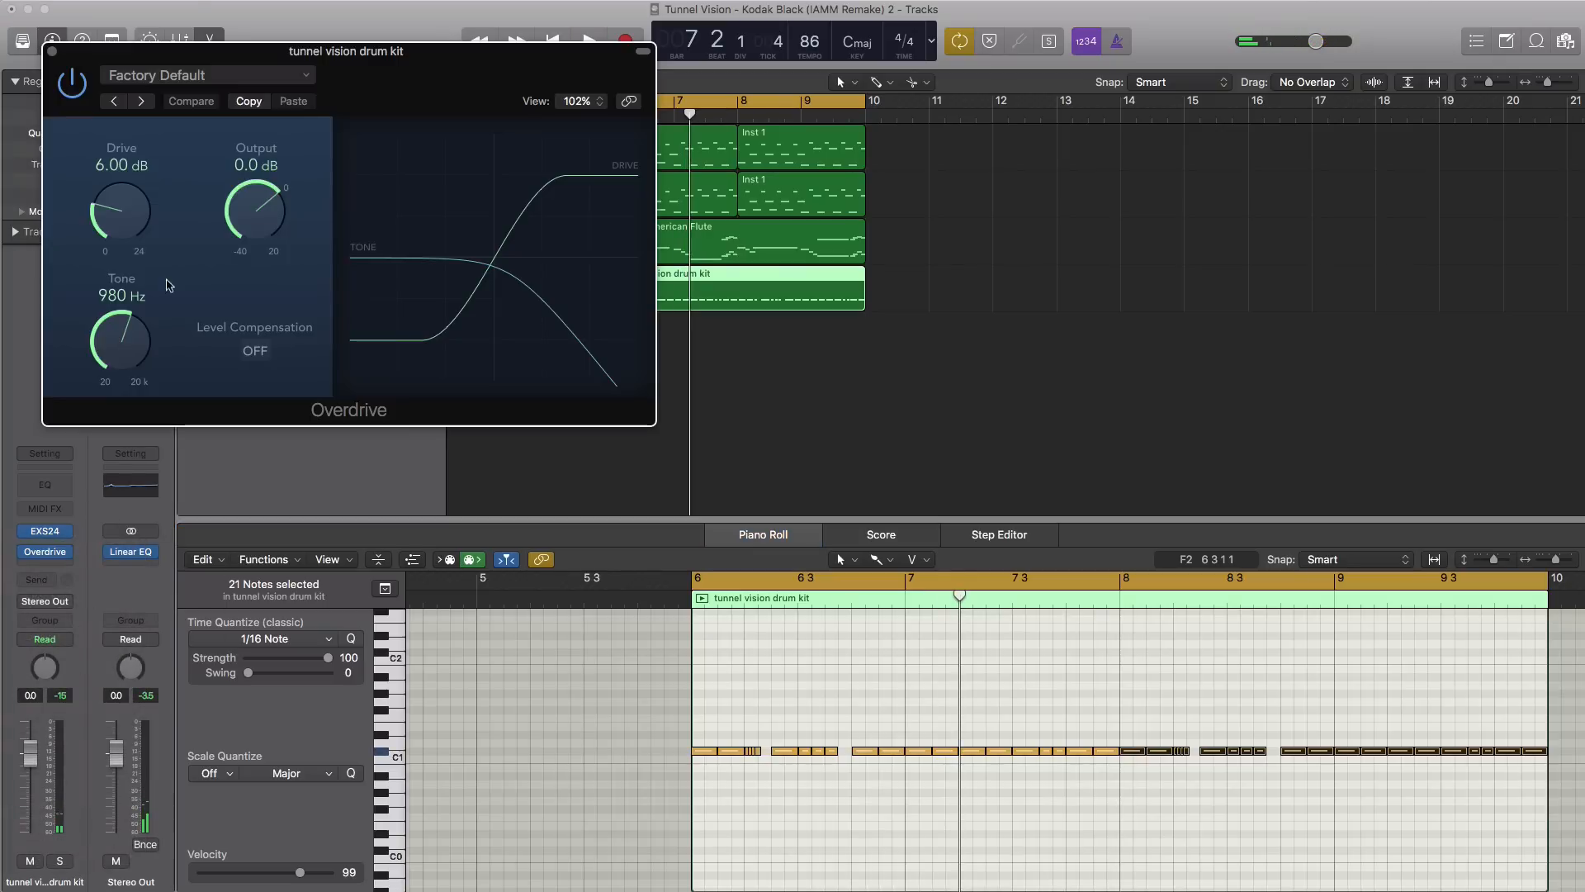
key(space)
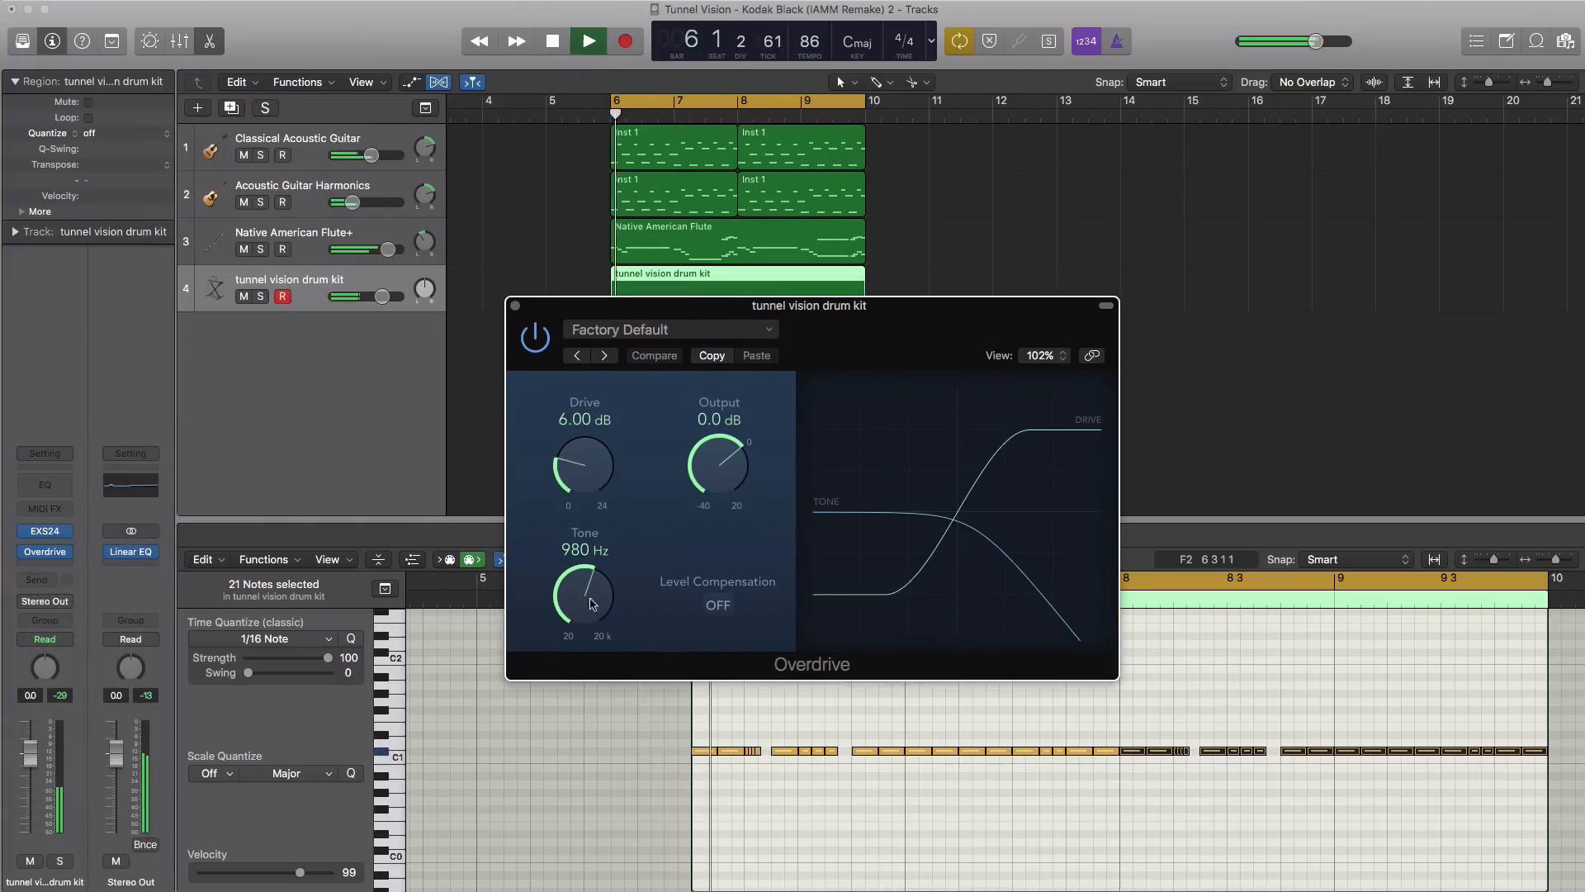
drag(584, 593, 571, 489)
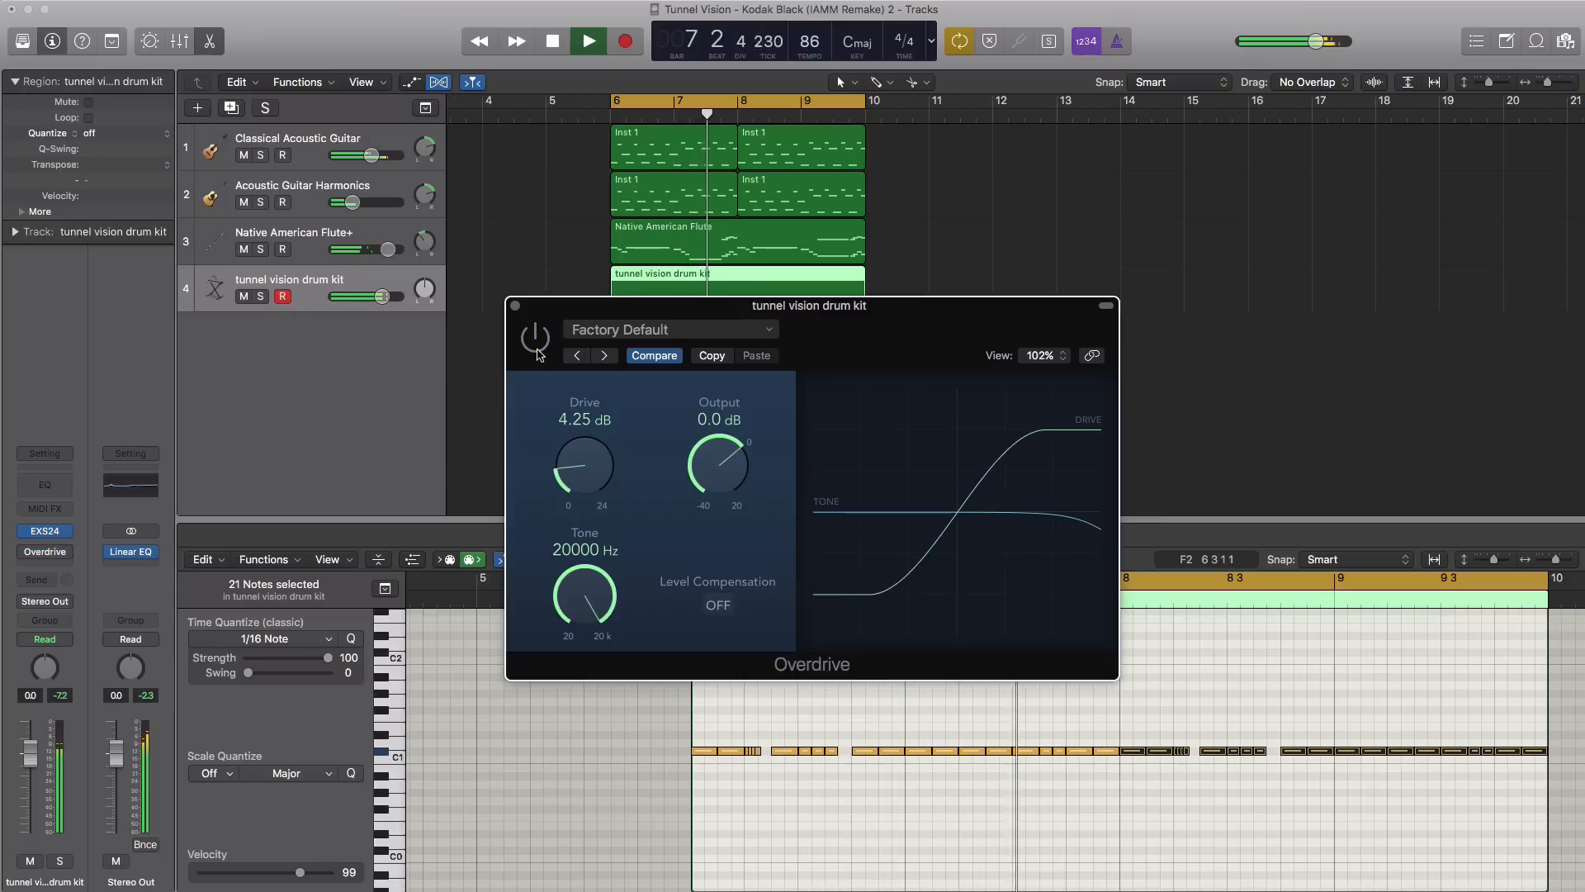
click(514, 306)
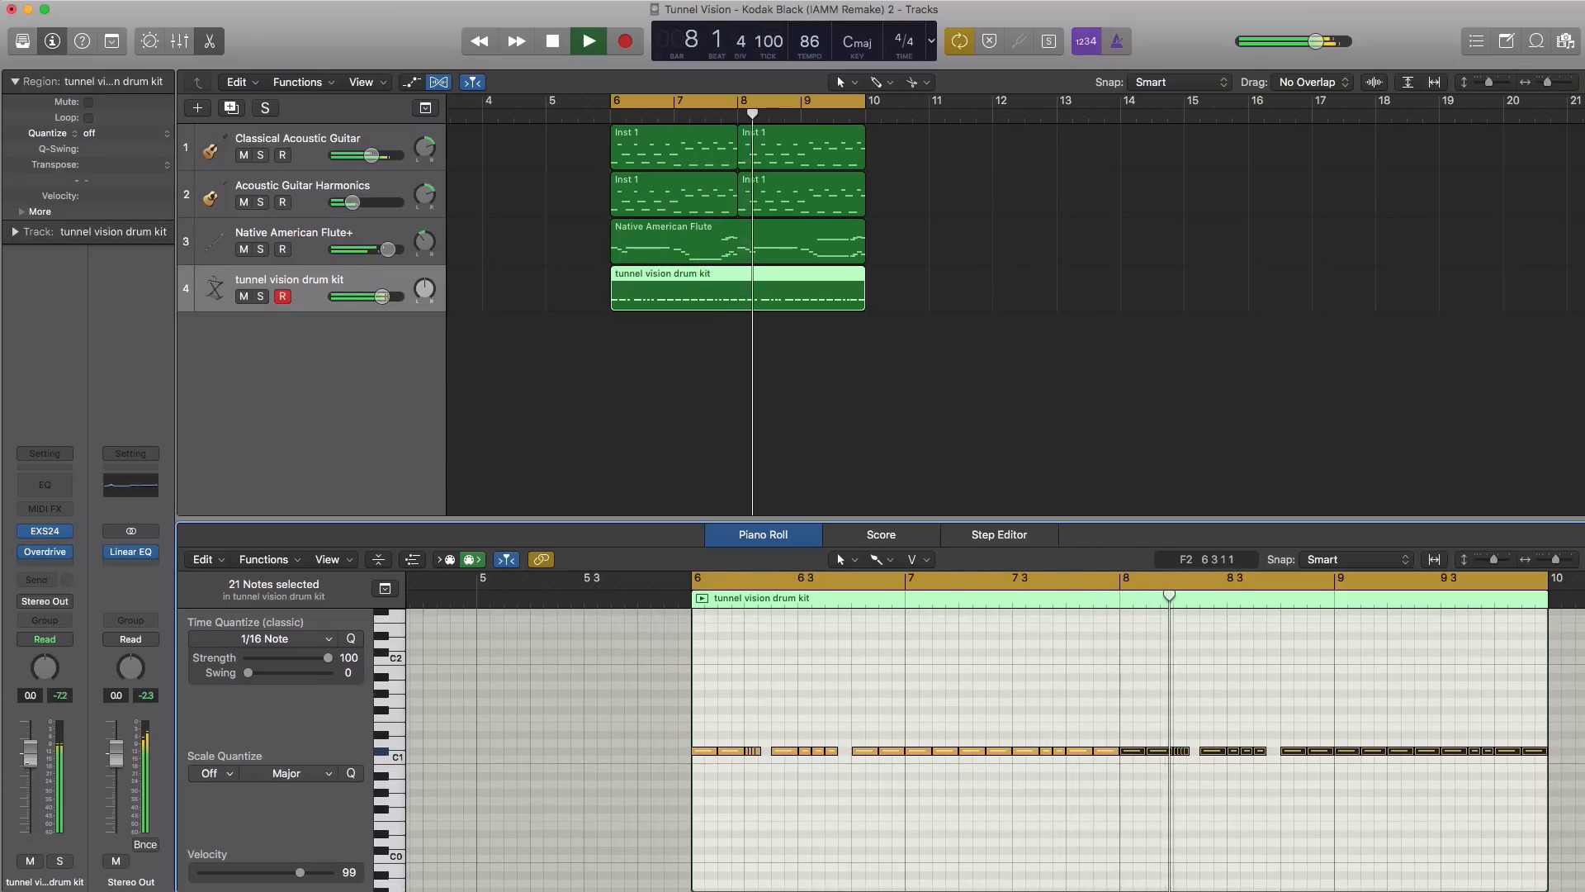
key(space)
- Add Sample Delay to the drum kit track with a left delay of 100 samples and lower the track volume to -2.3 dB
click(58, 551)
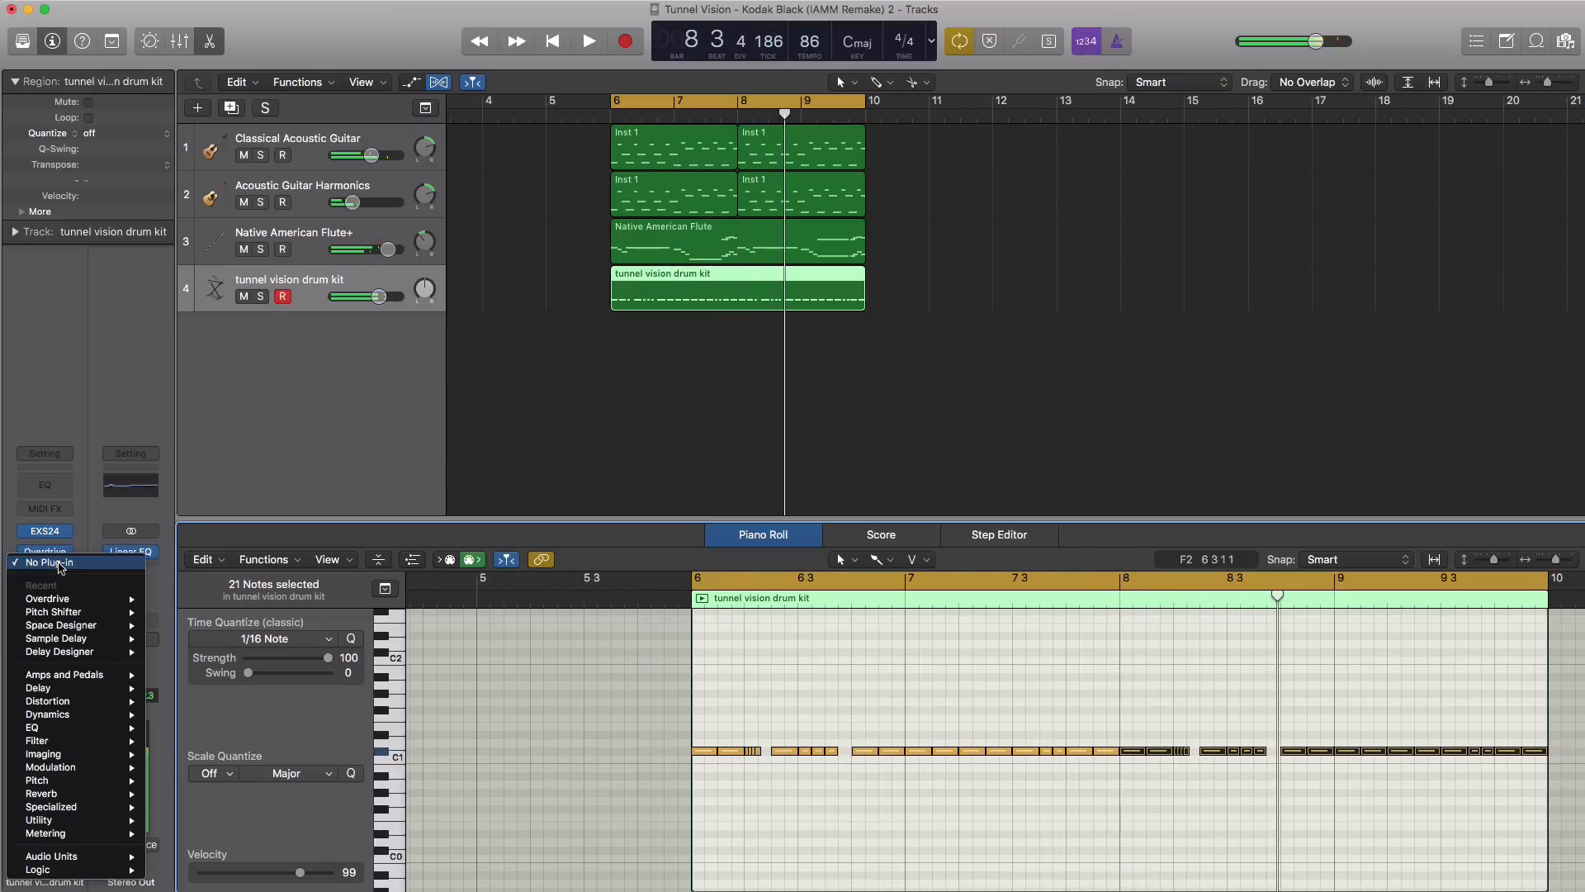
mouse_move(66, 677)
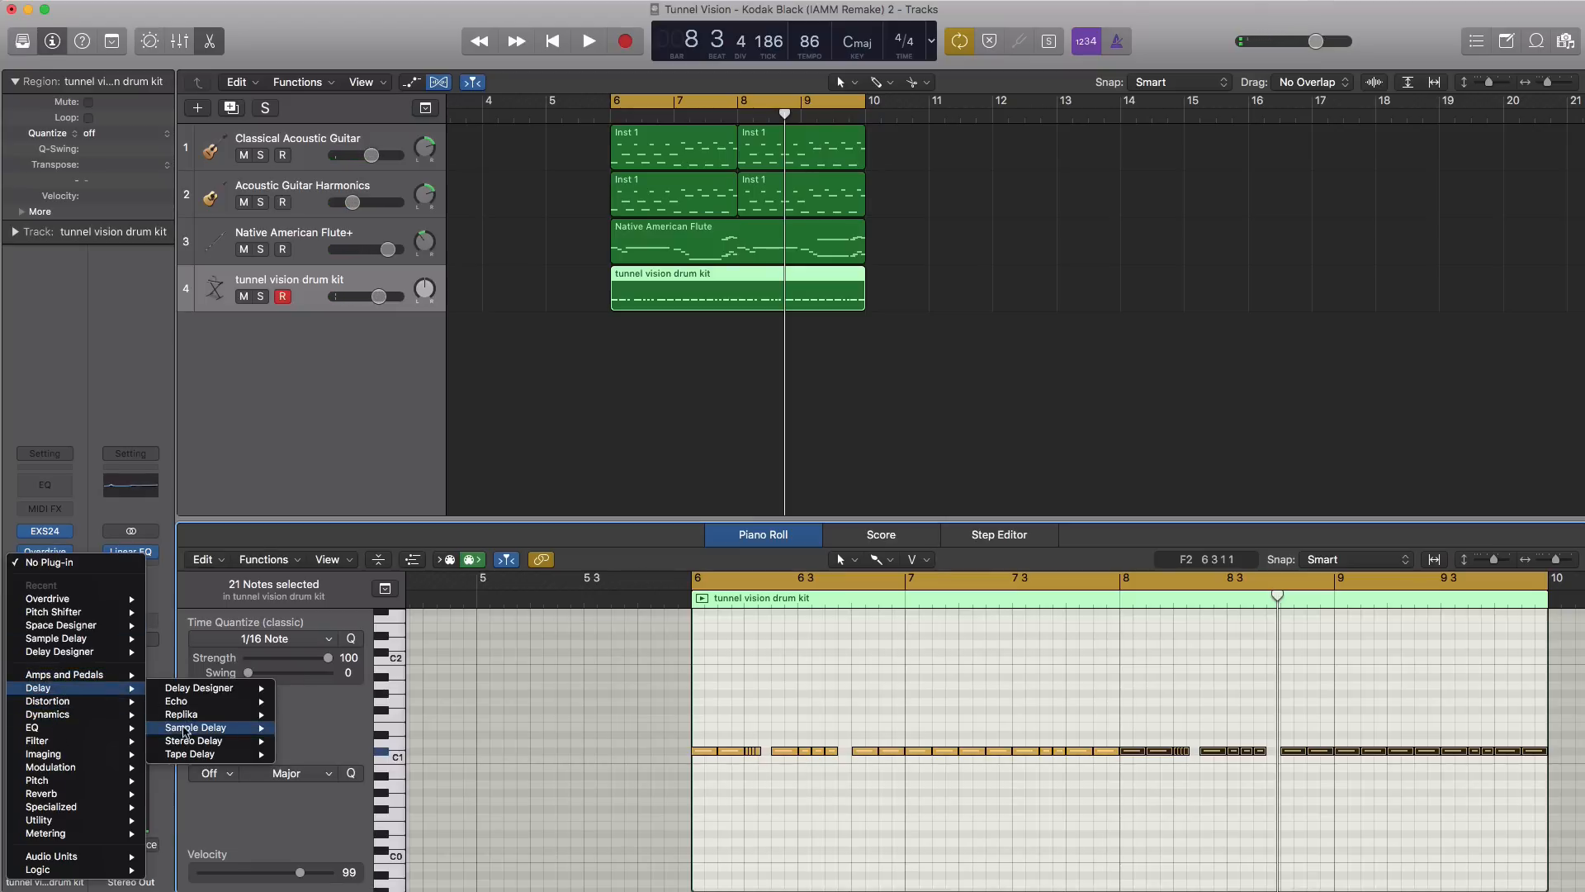
click(310, 728)
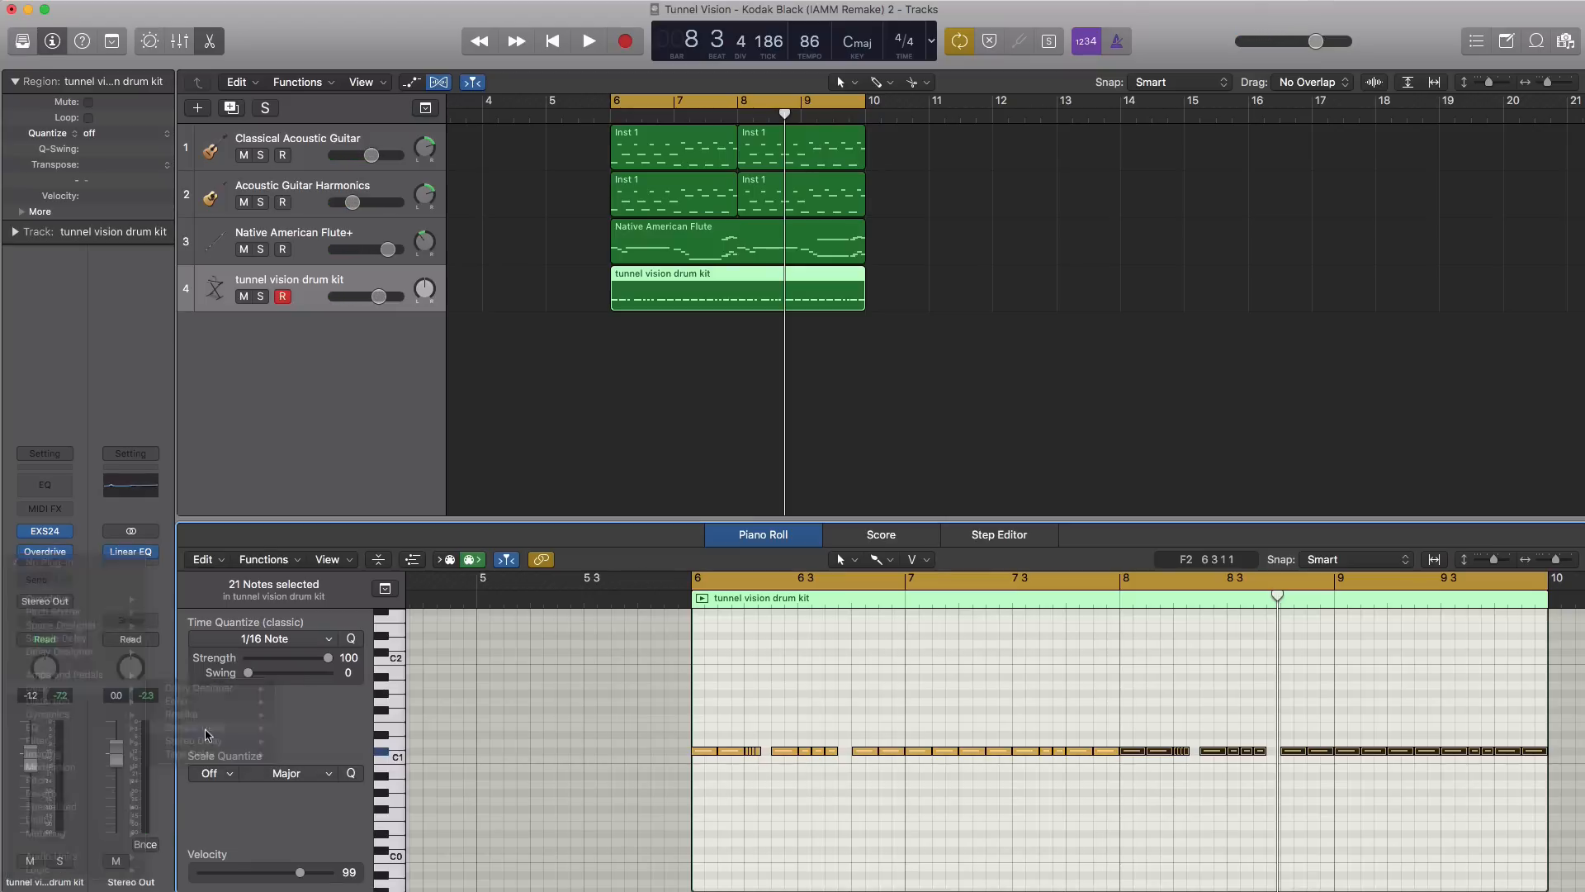
key(space)
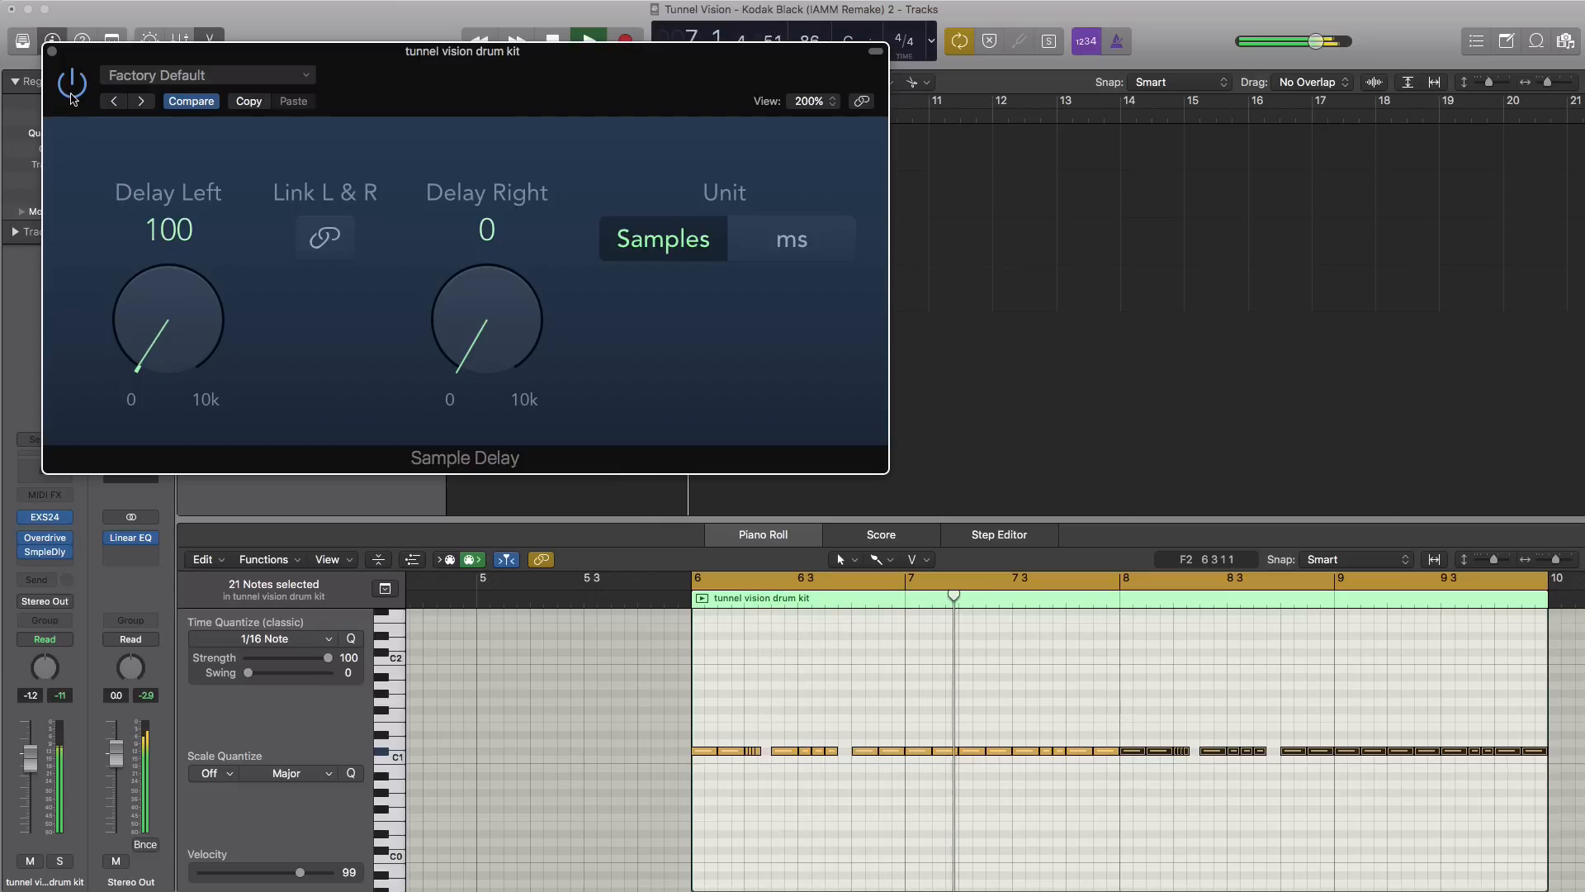
click(51, 51)
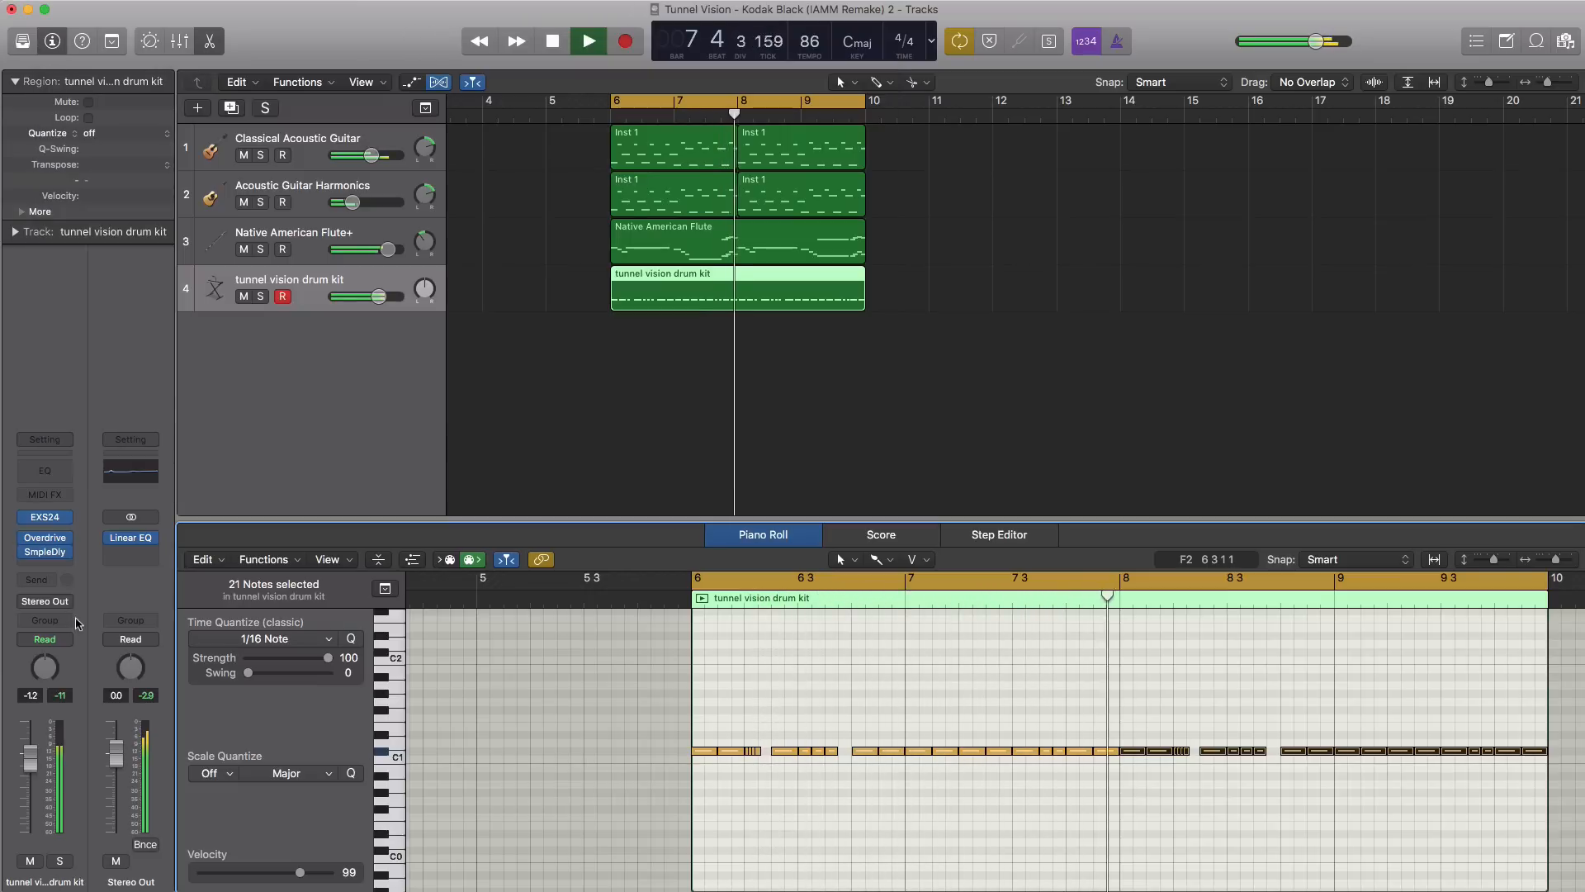
key(space)
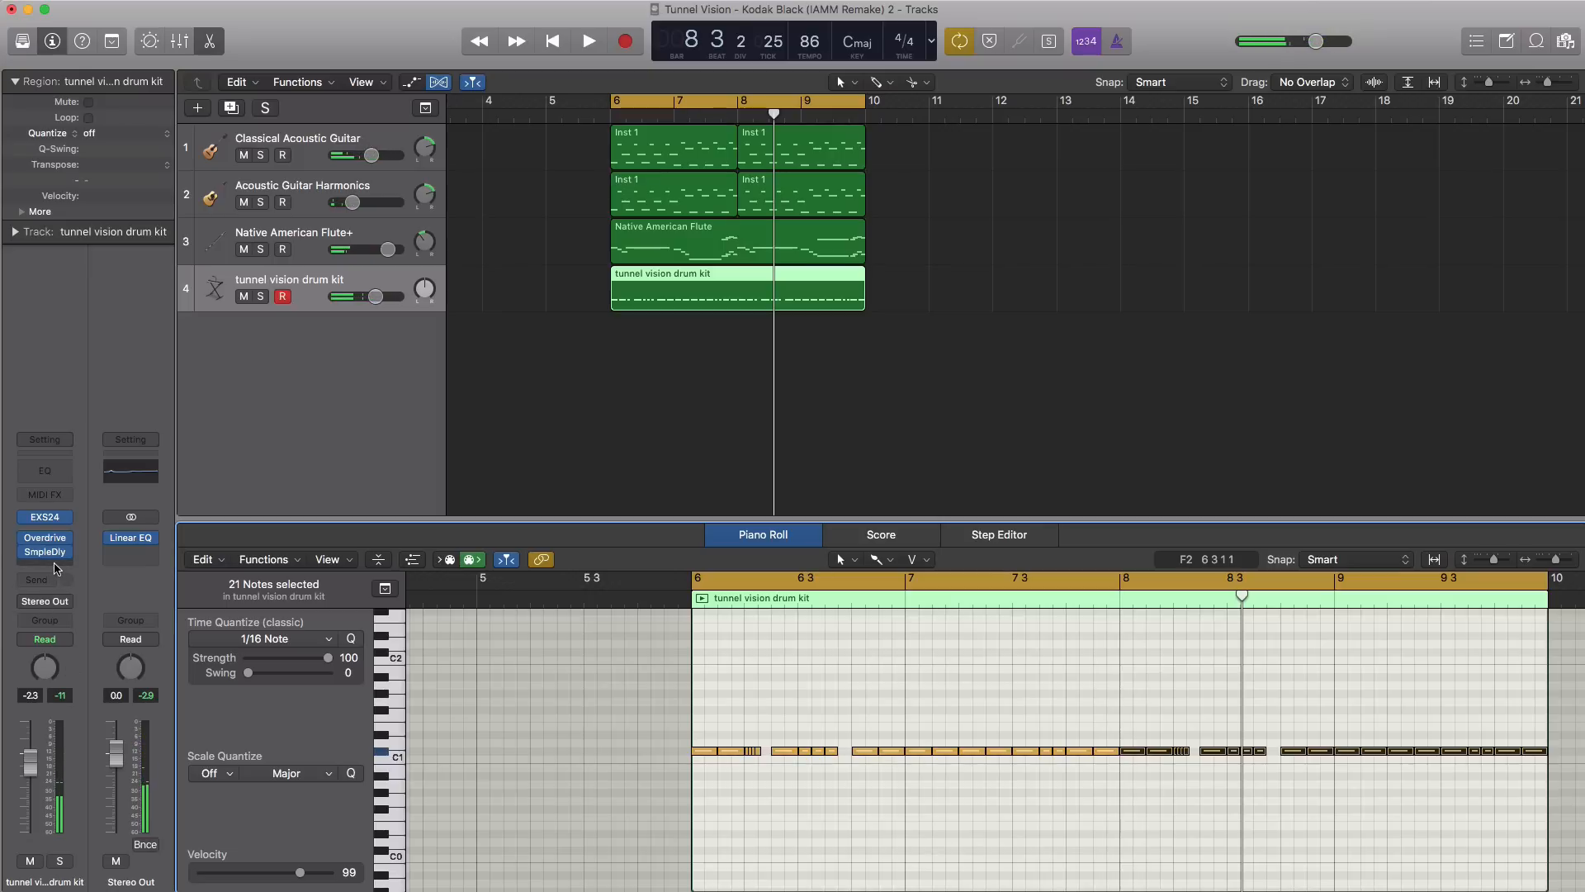
- Add Space Designer to the drum kit track, adjust its dry and reverb output levels during playback, and slightly raise the flute track's volume
click(56, 566)
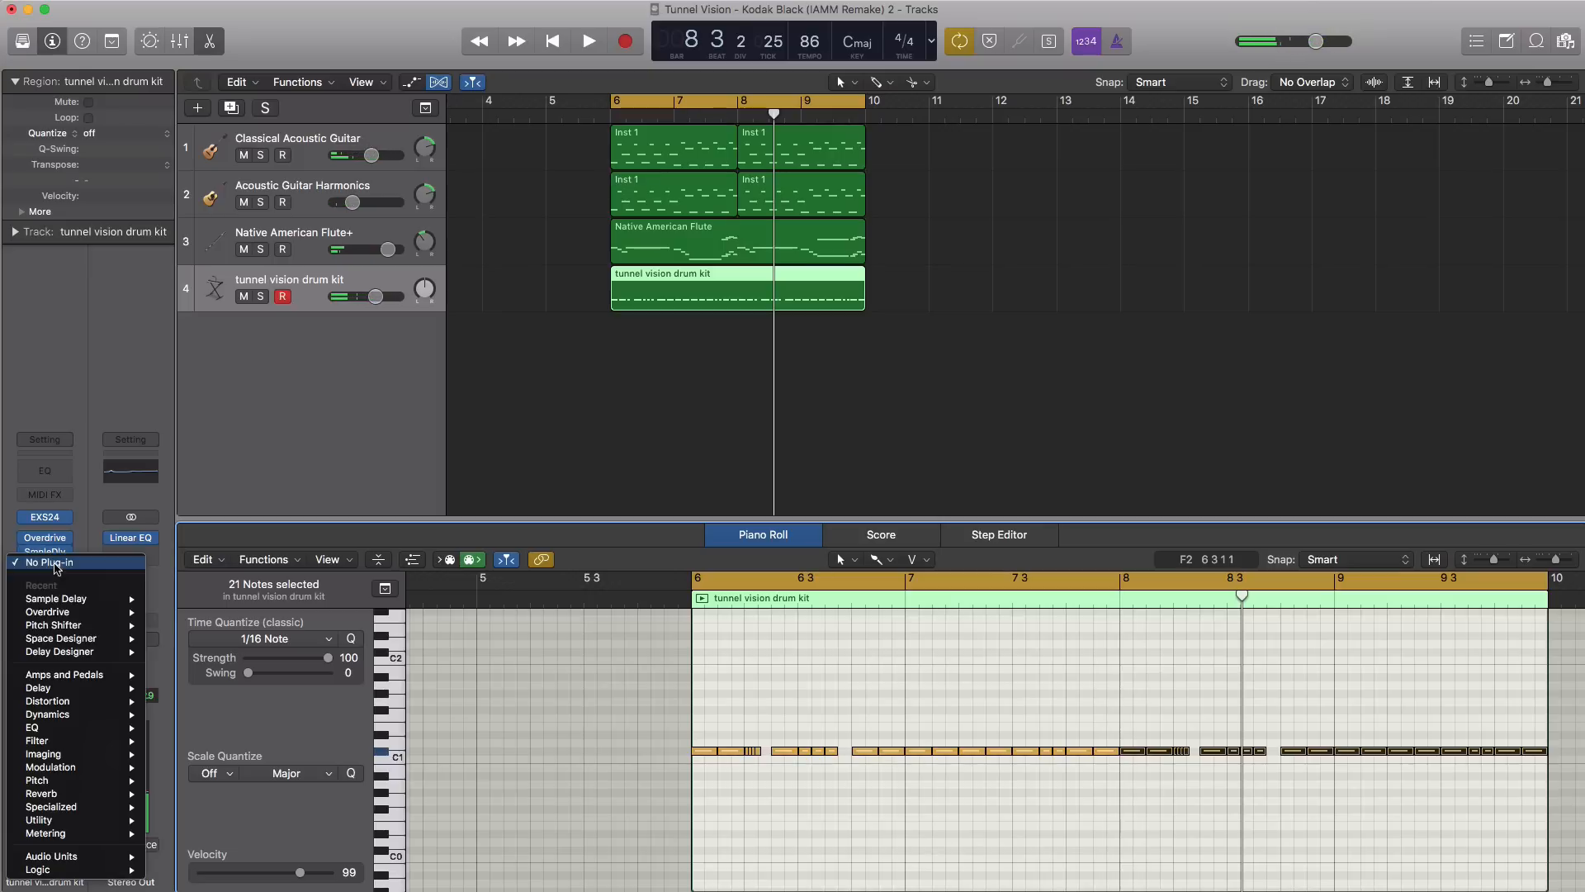
click(59, 643)
key(space)
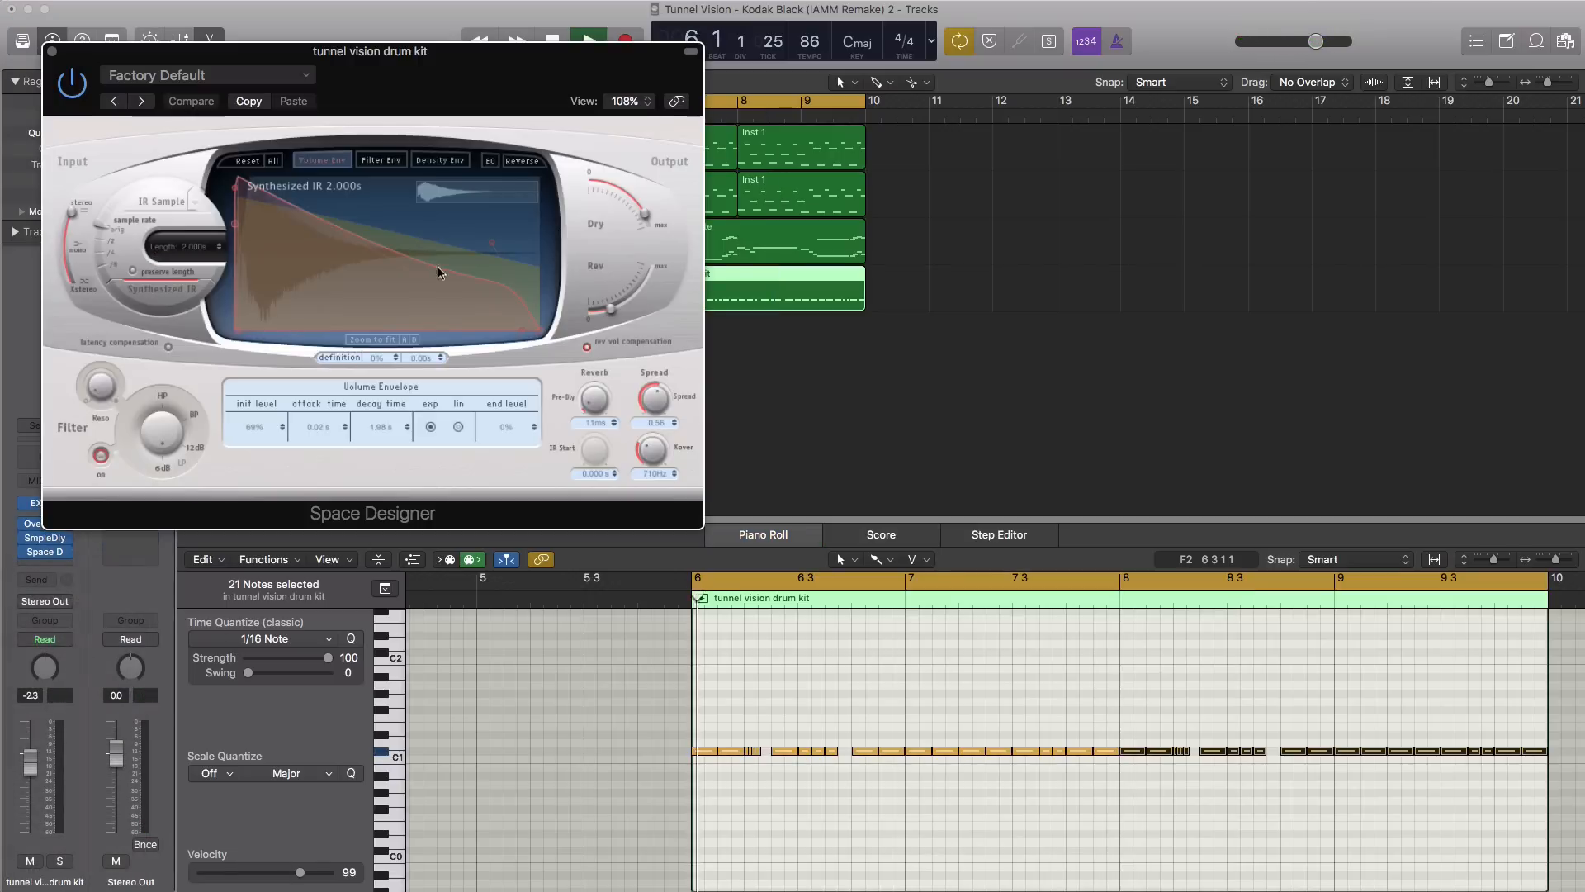
drag(641, 239, 669, 285)
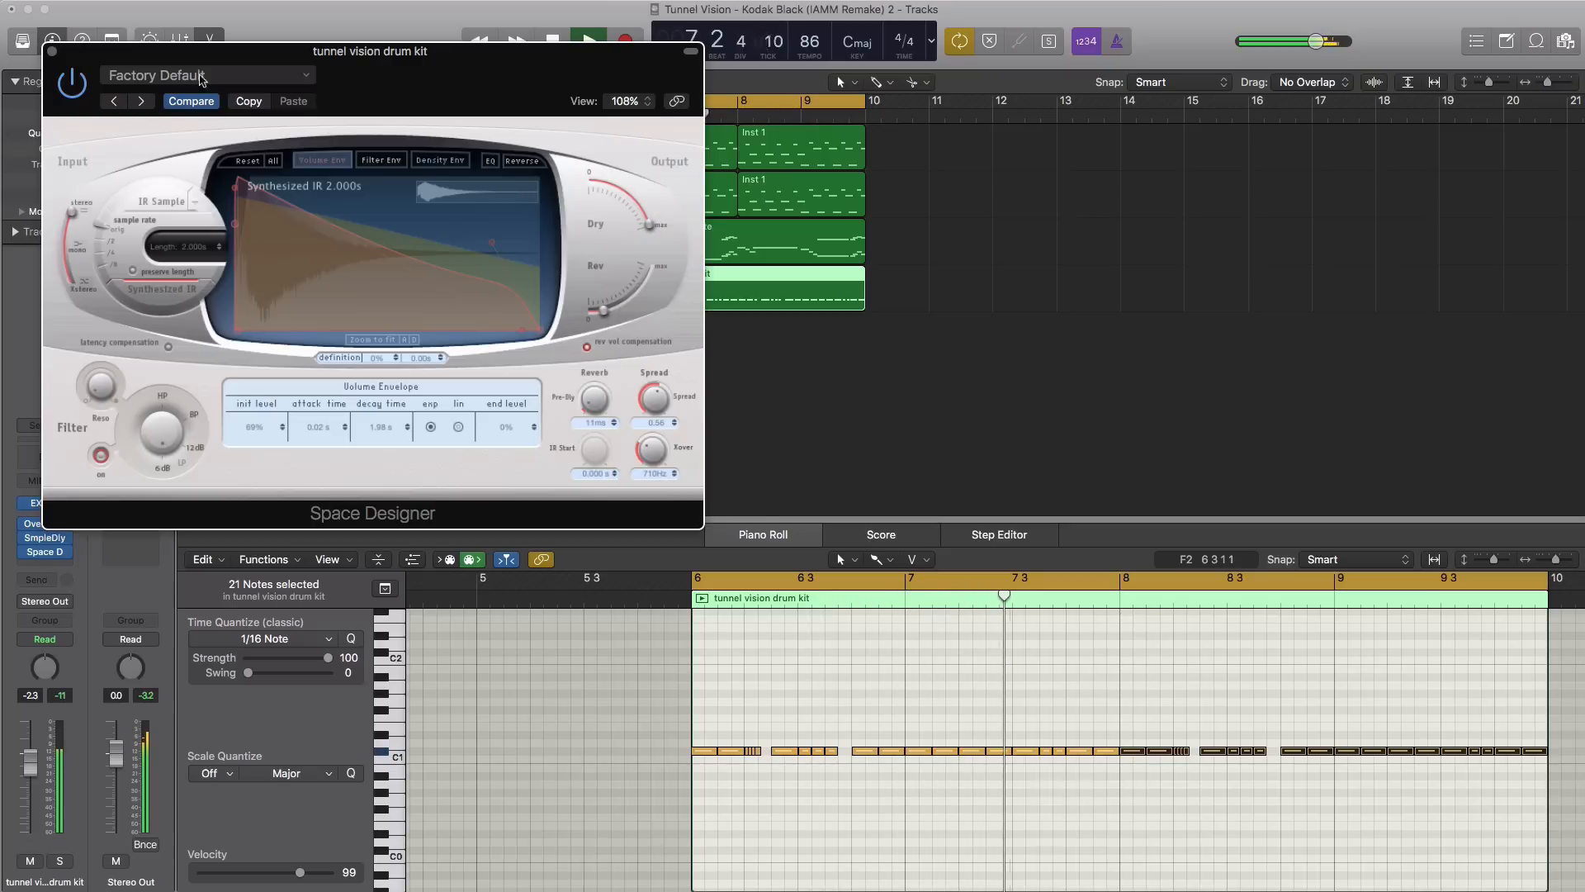
click(52, 52)
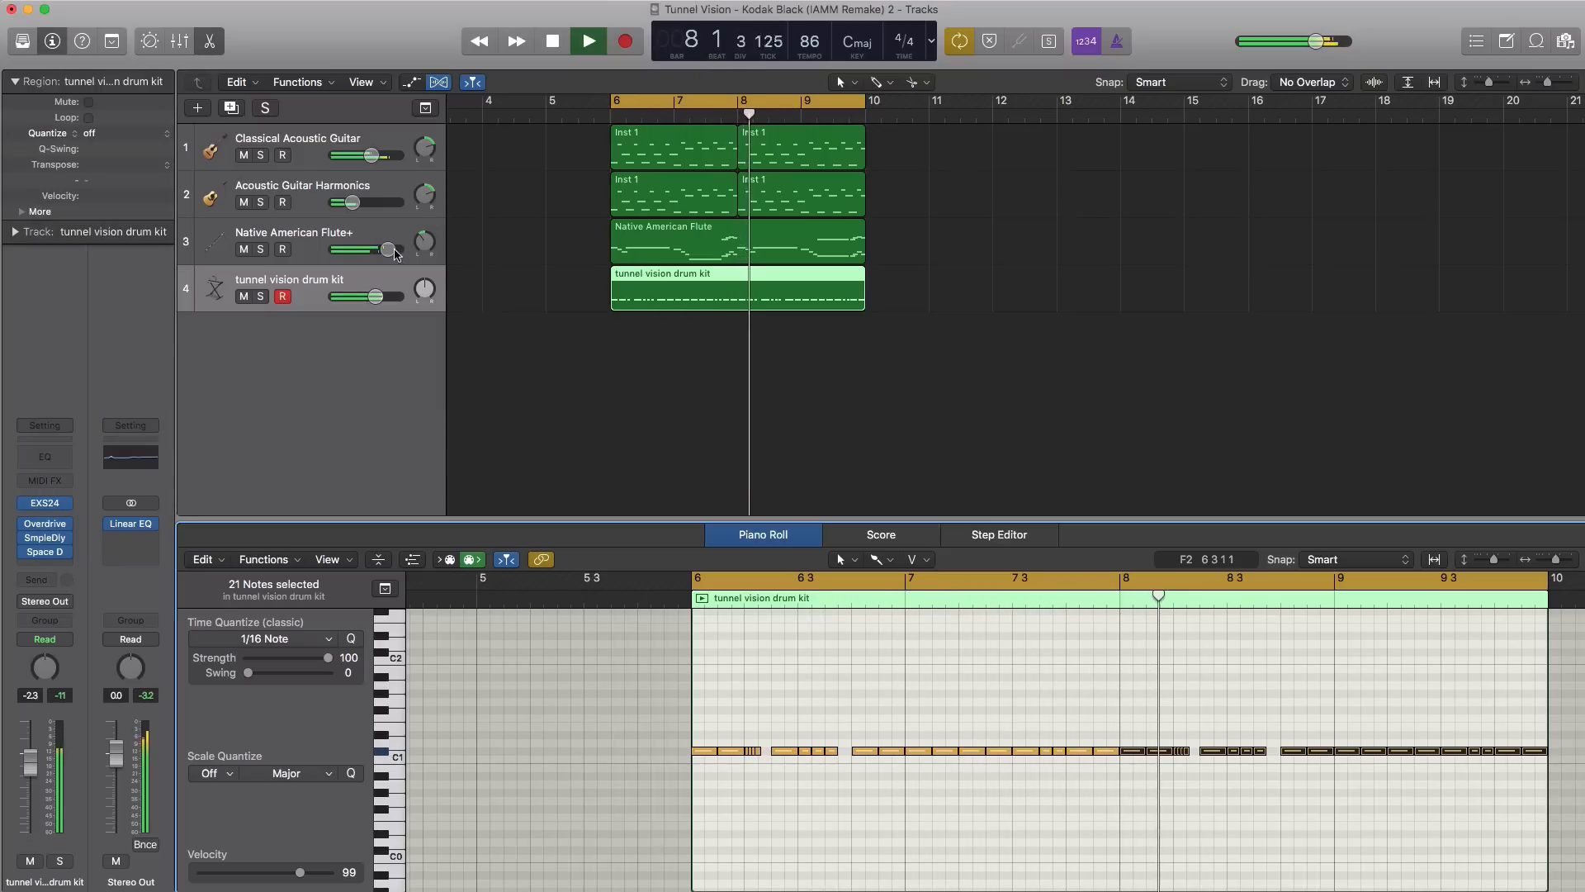
mouse_move(390, 286)
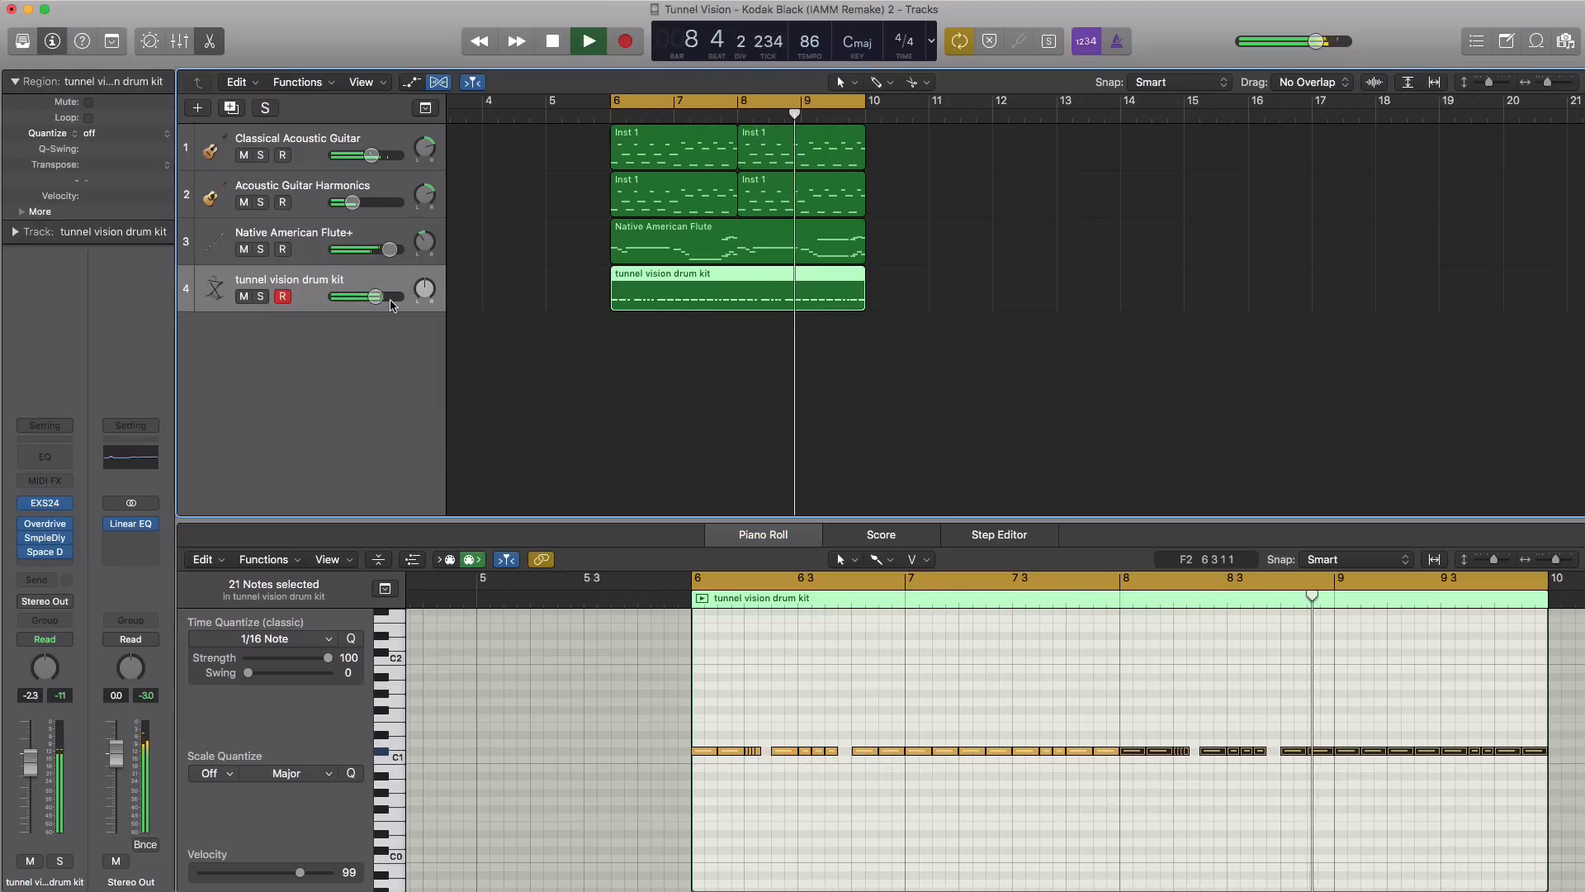
key(space)
- Duplicate the tunnel vision drum kit track and remove Overdrive, Sample Delay and Space Designer from the copy
scroll(468, 636, down, 1)
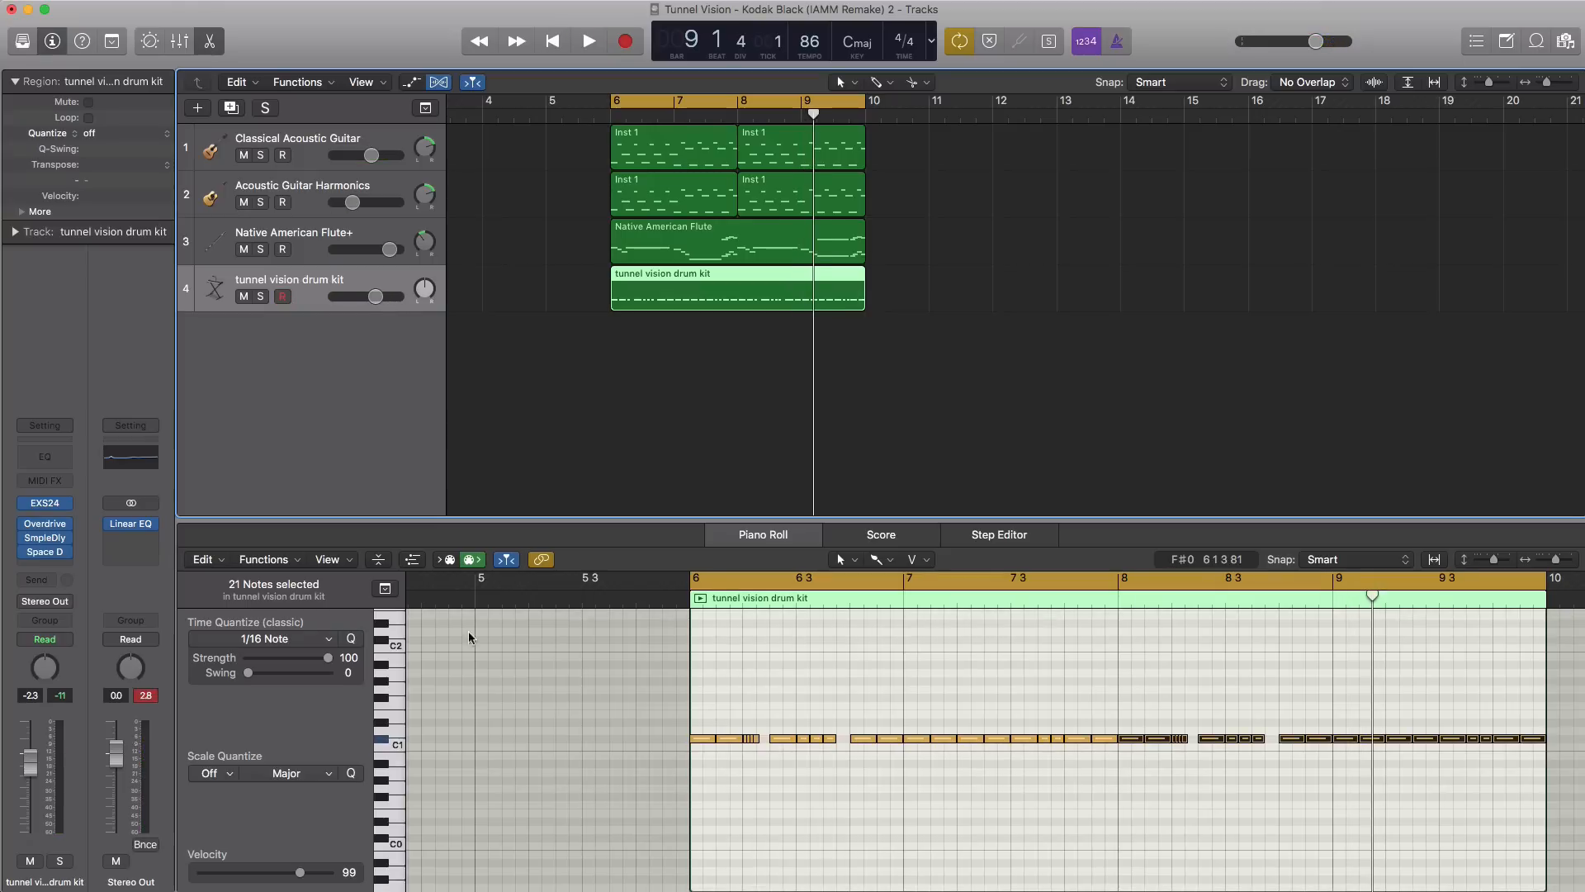
click(230, 108)
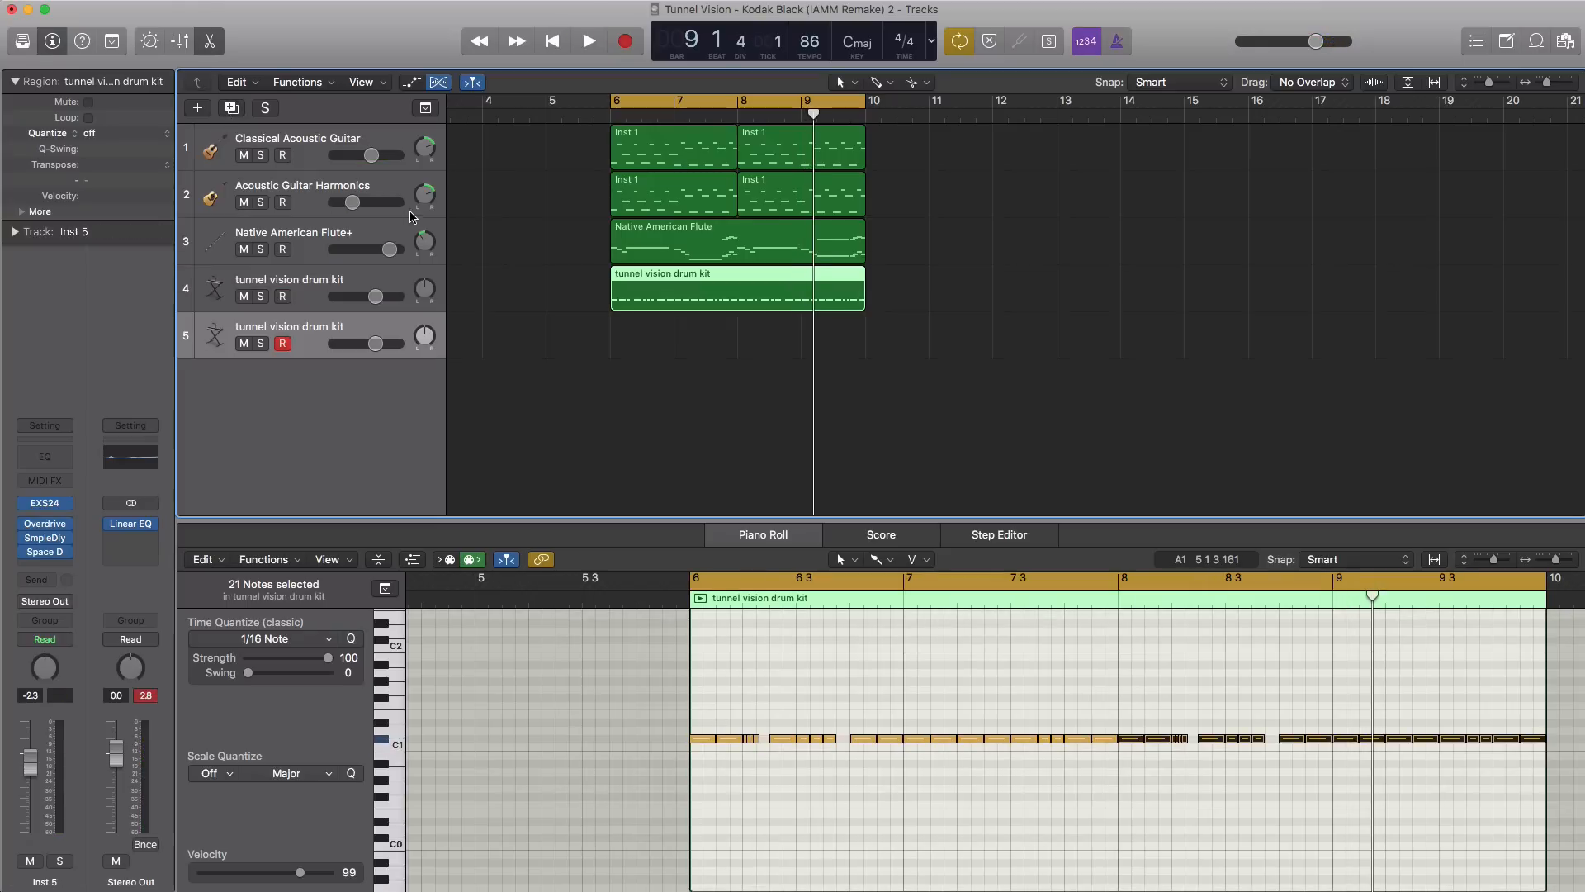
click(68, 537)
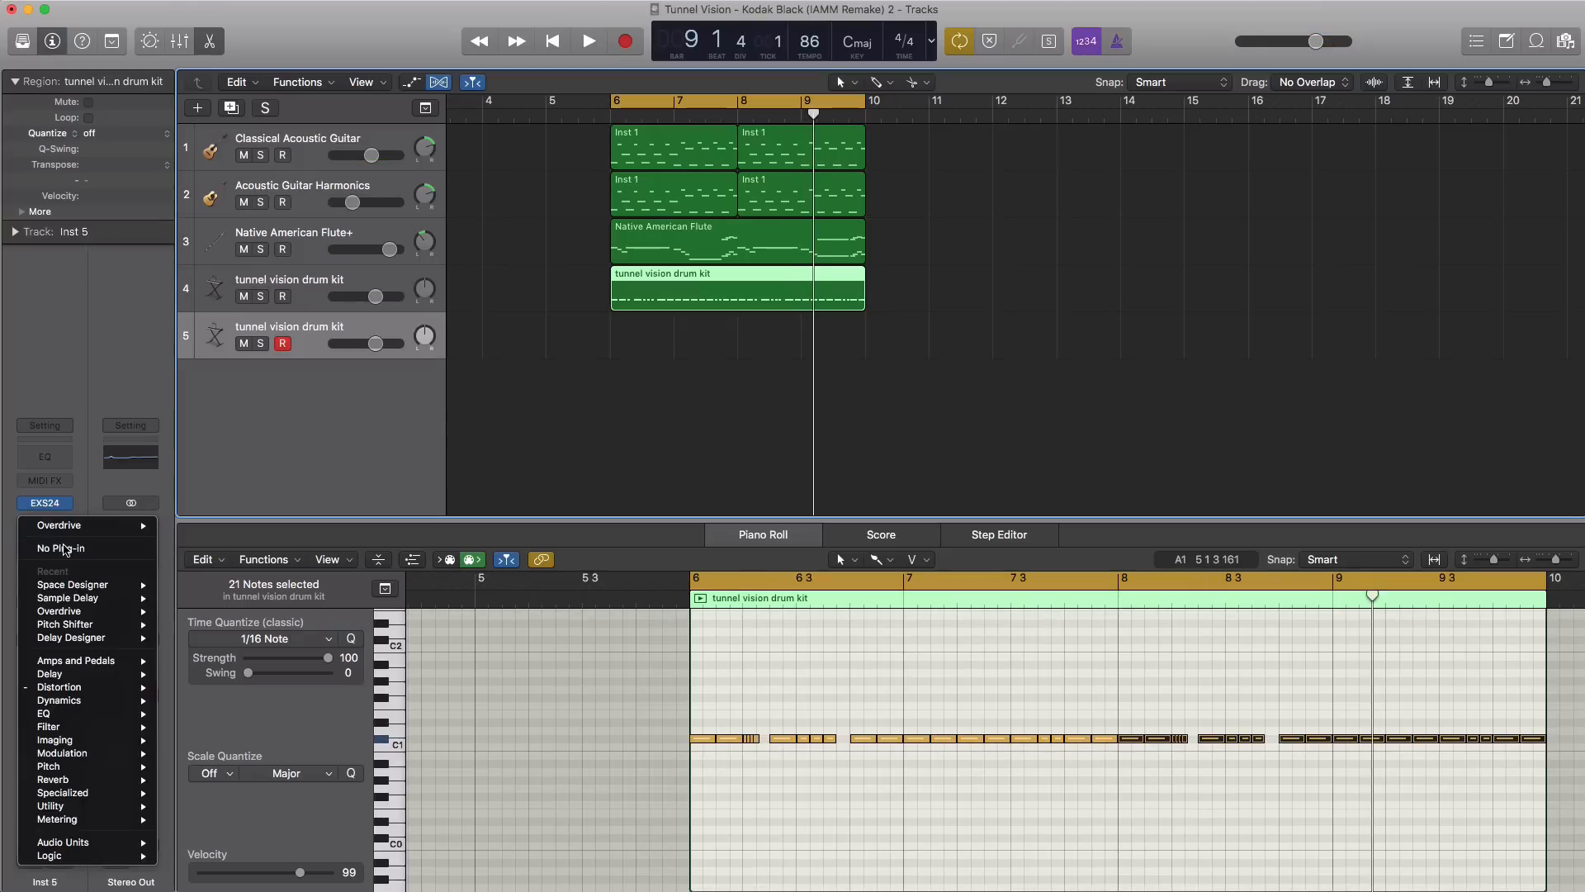
click(66, 551)
click(69, 549)
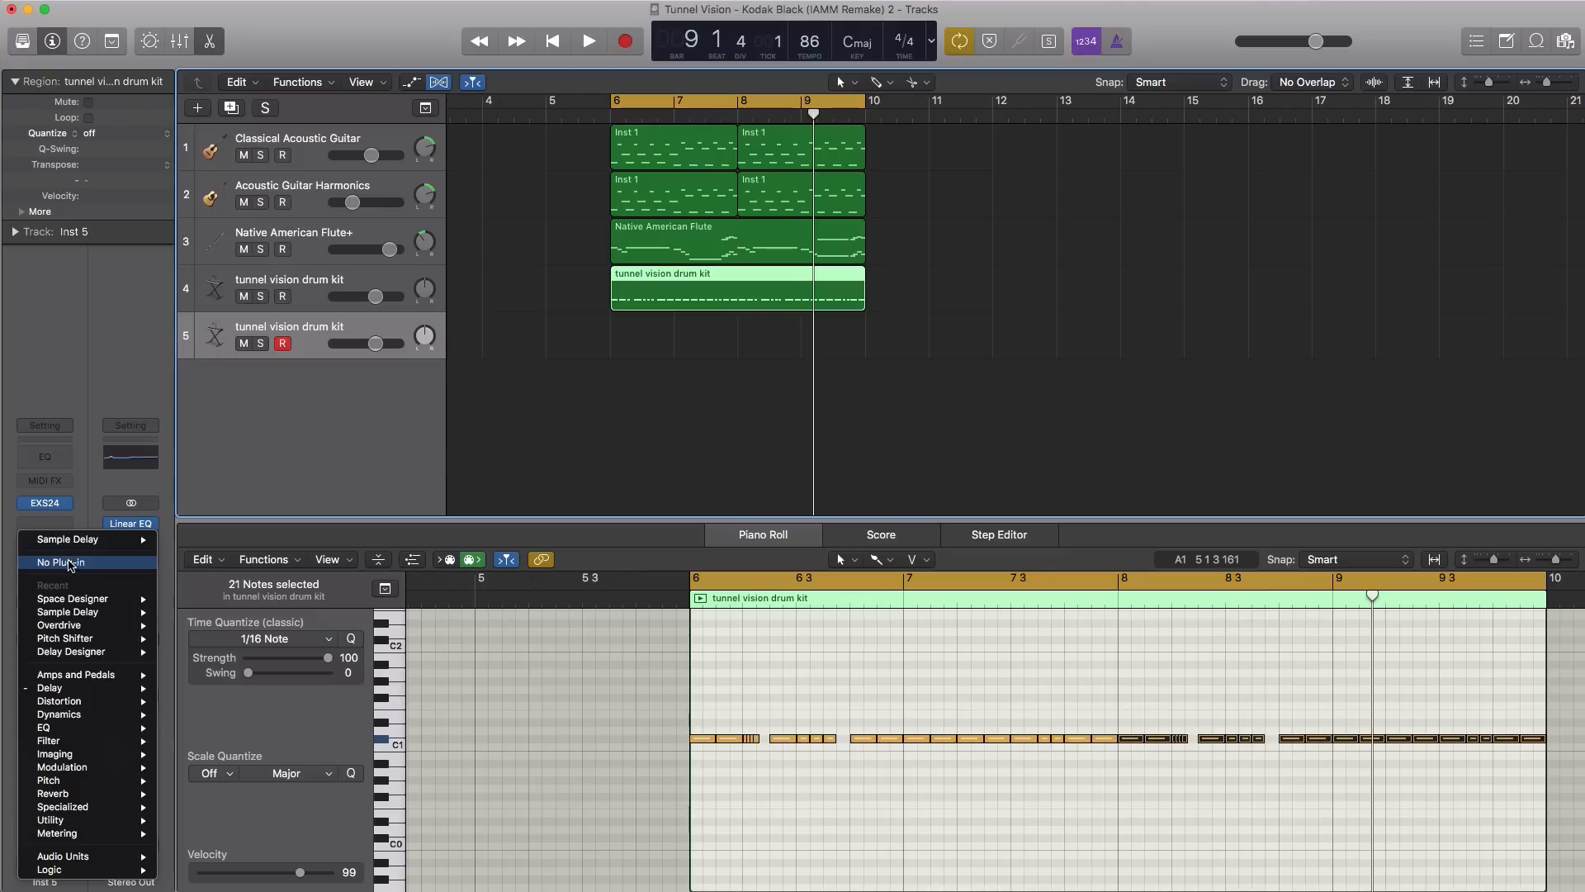
click(71, 564)
click(70, 566)
click(70, 577)
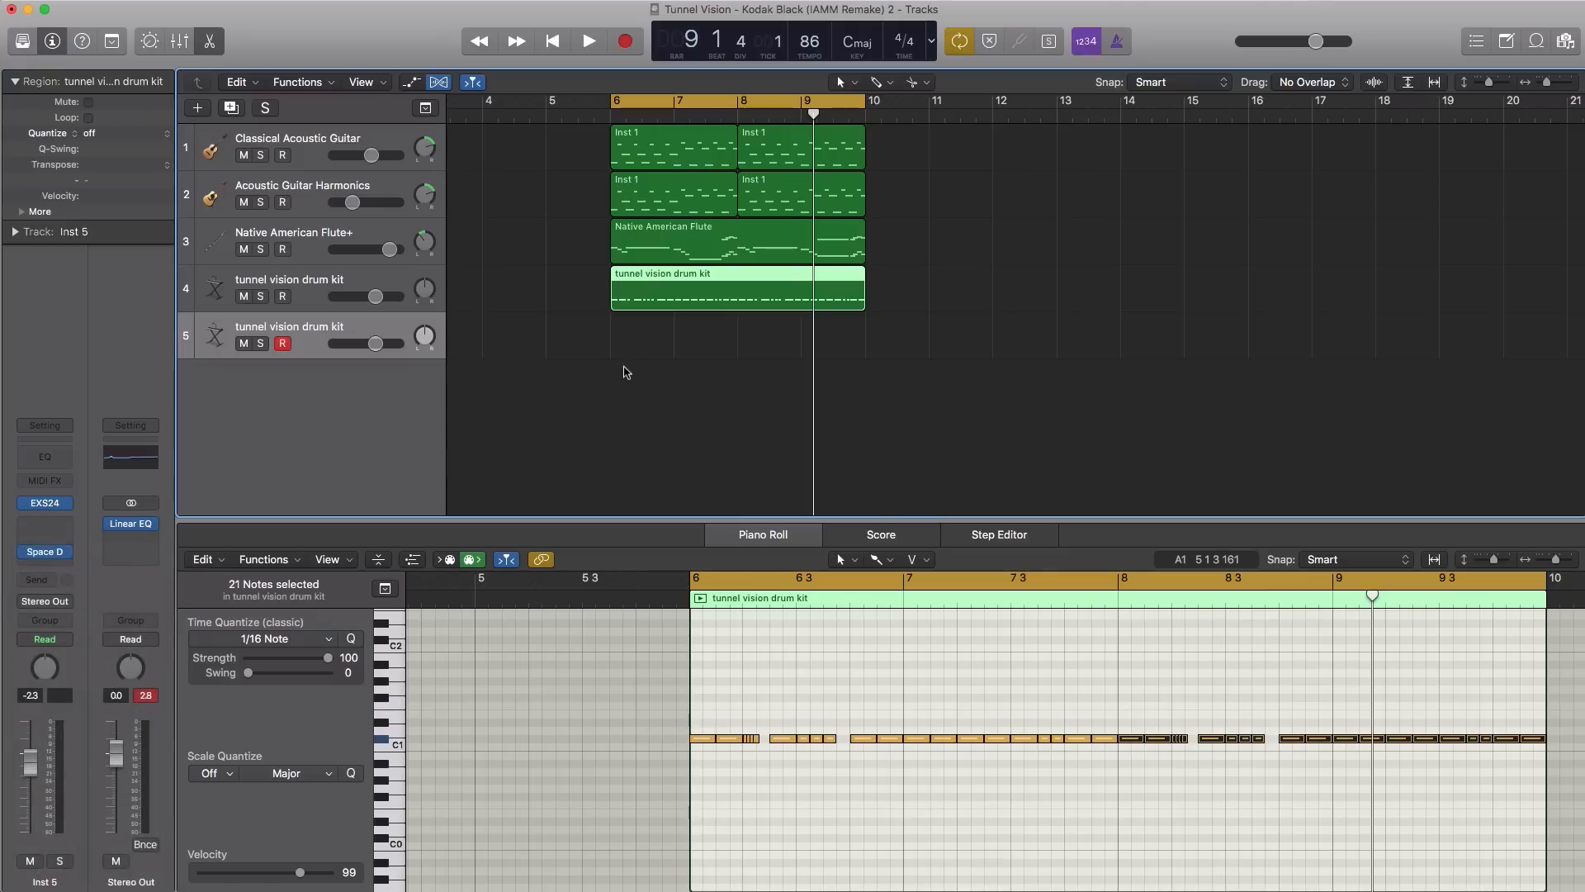
- Create a four-bar region from bar 6 on the fifth track and place an F1 note on beat 2 of bar 6
double_click(646, 354)
drag(805, 348, 864, 347)
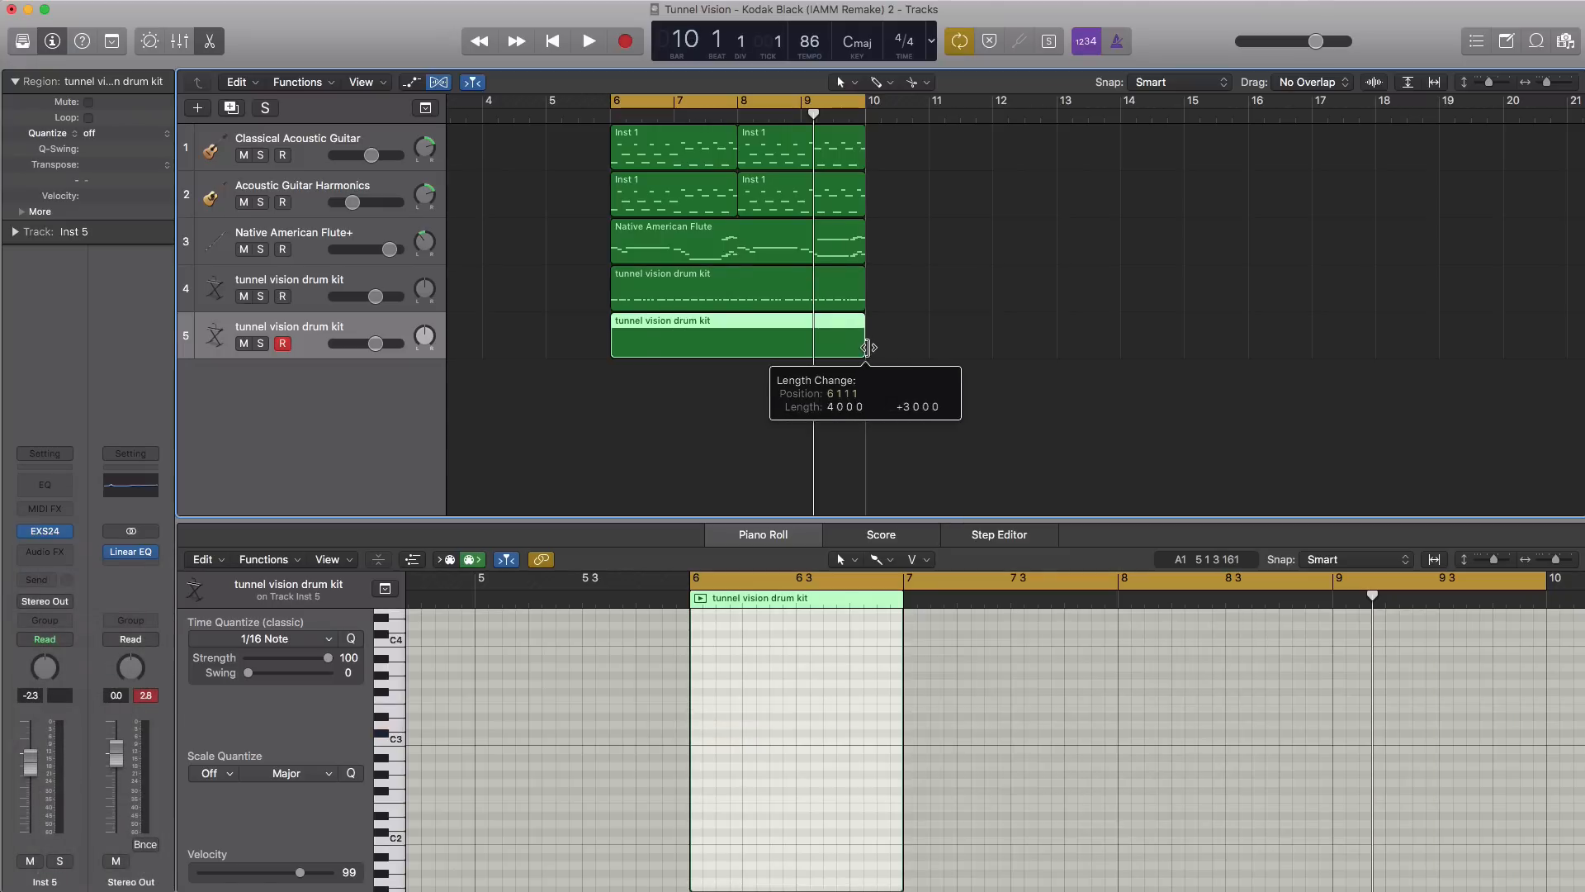
click(749, 700)
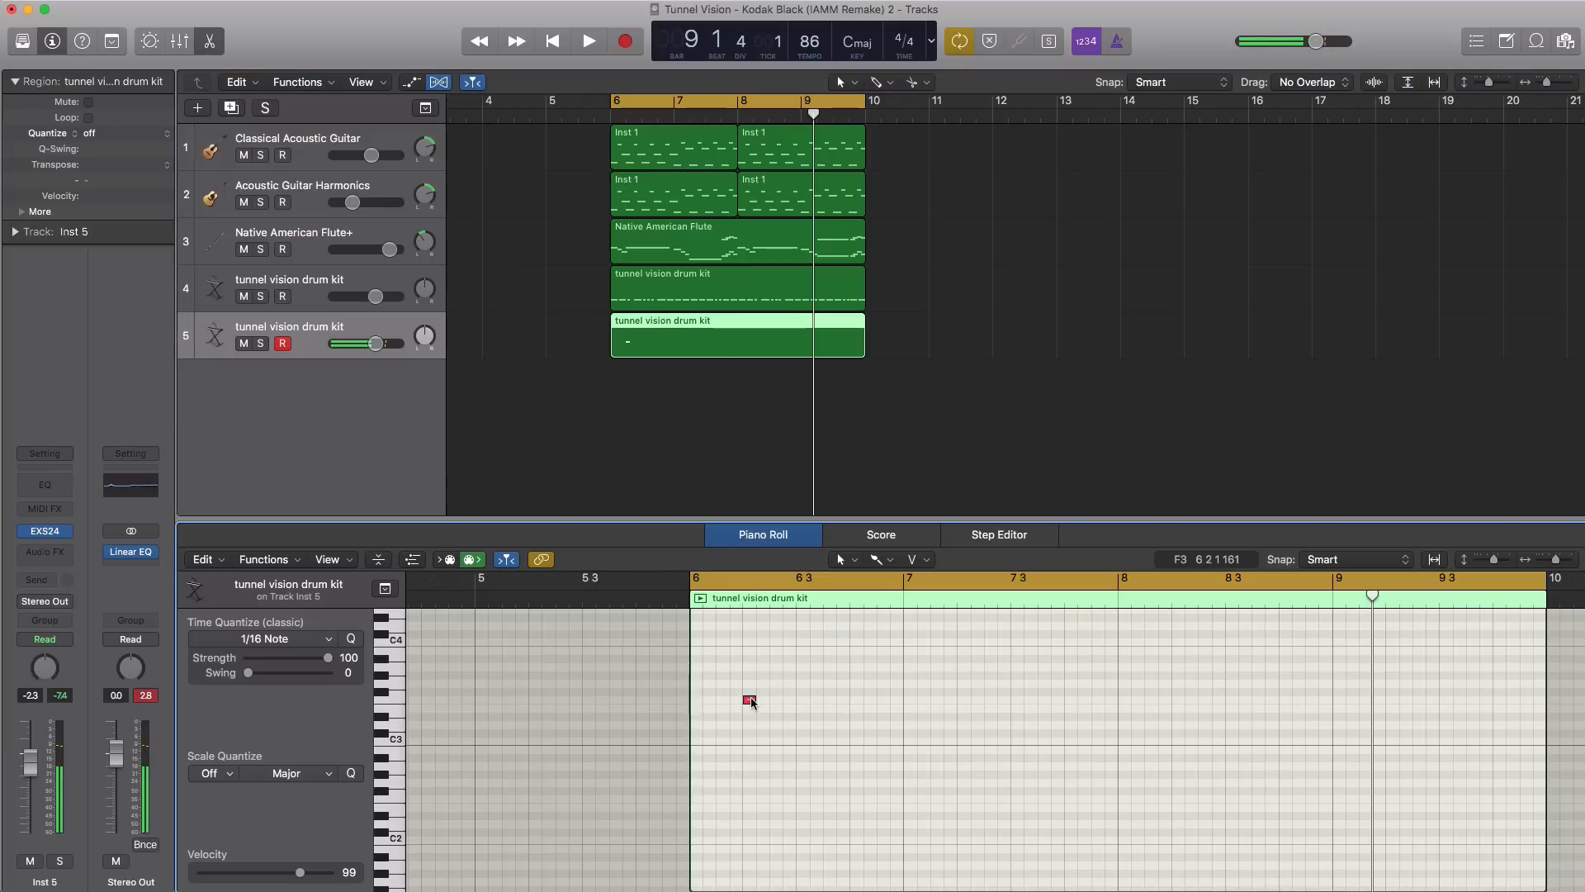
drag(751, 702, 751, 844)
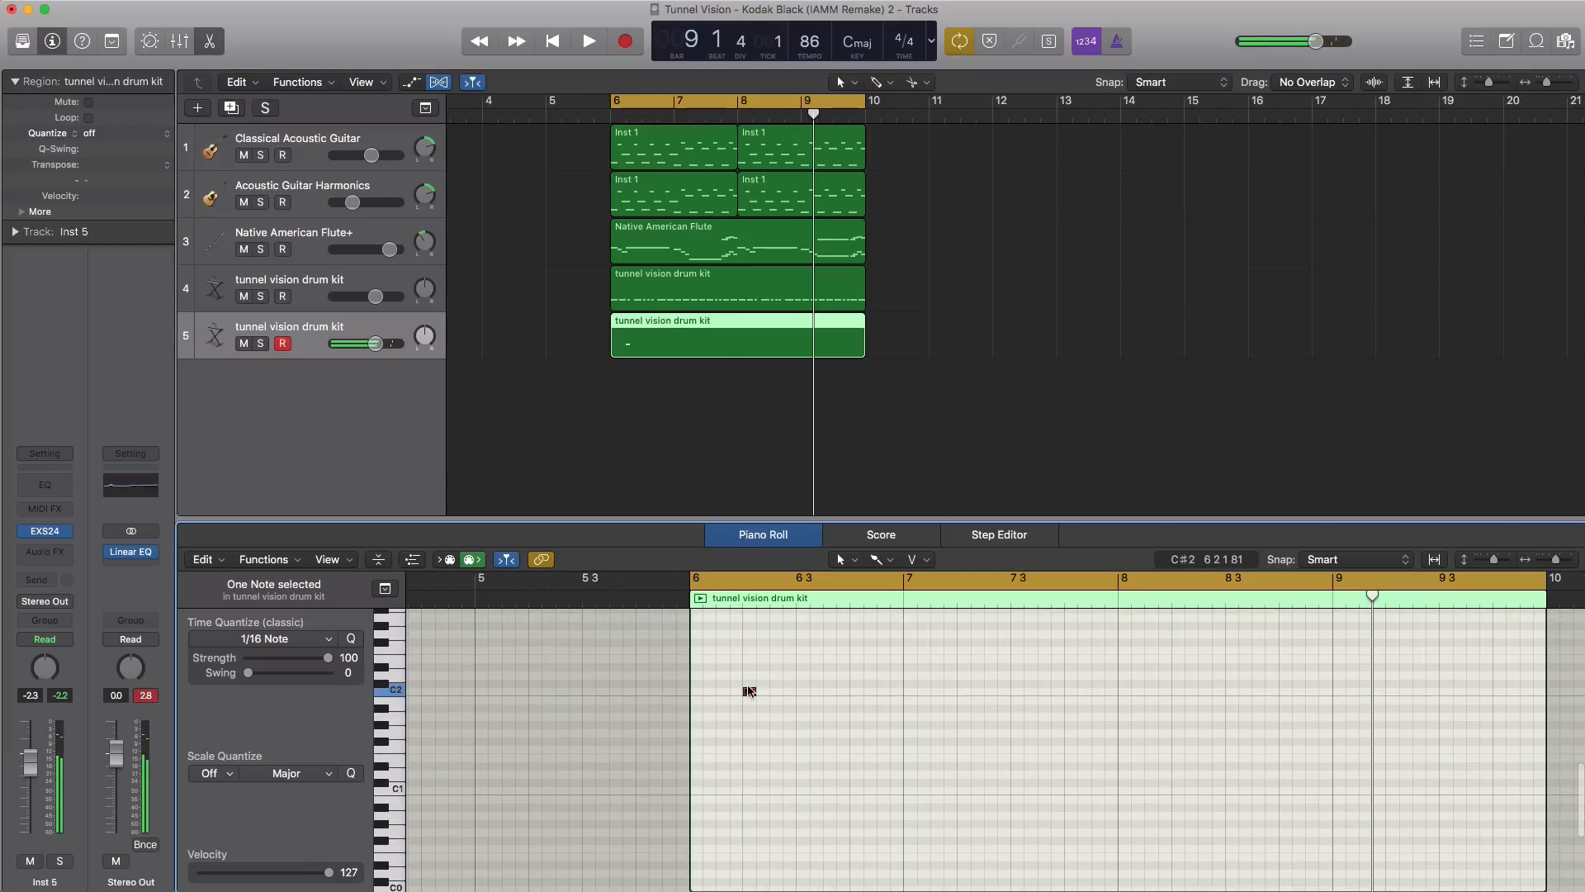
drag(748, 695, 749, 753)
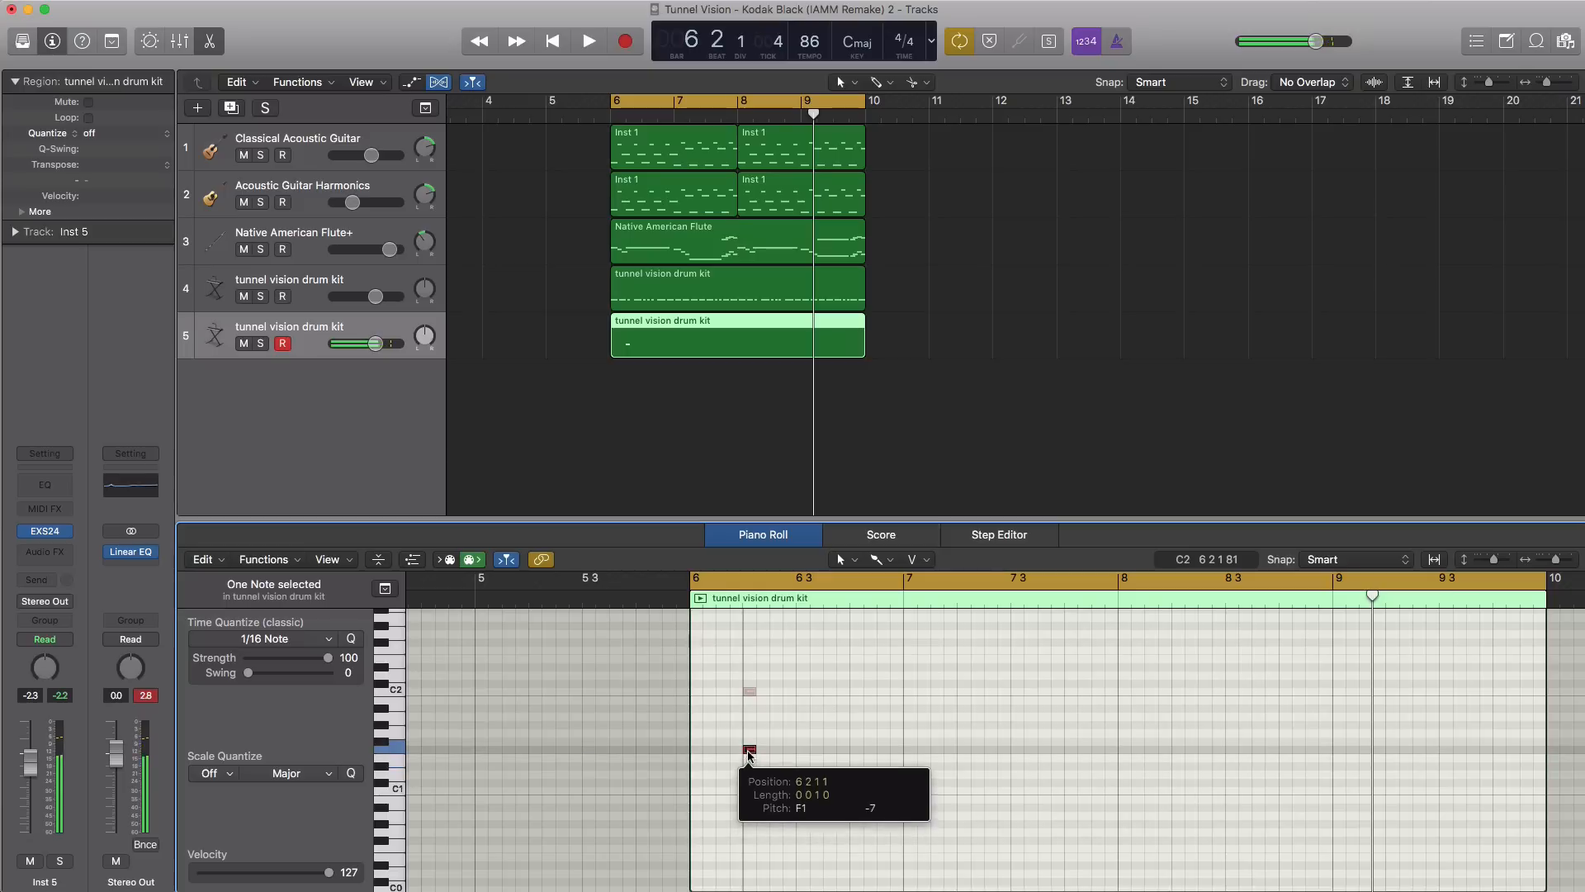
- Repeat the F1 note on every beat 2 and beat 4 through the end of bar 9
click(856, 748)
click(964, 749)
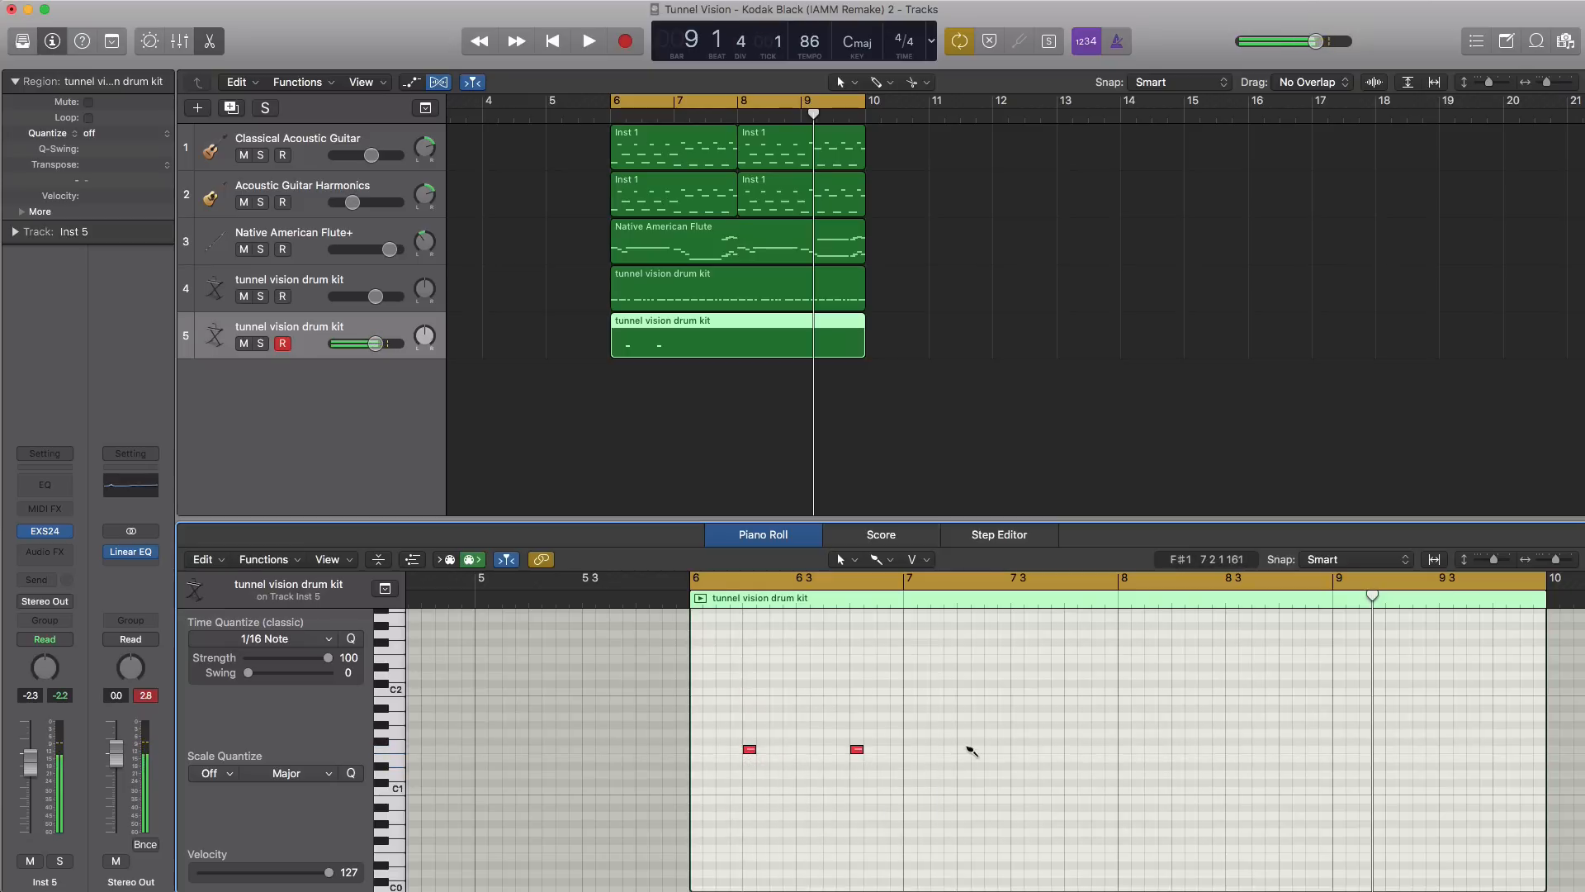
click(1071, 749)
click(1178, 748)
click(1285, 748)
click(1391, 749)
- Play back the F1 pattern and raise the fifth track's volume to 4.1 dB
key(space)
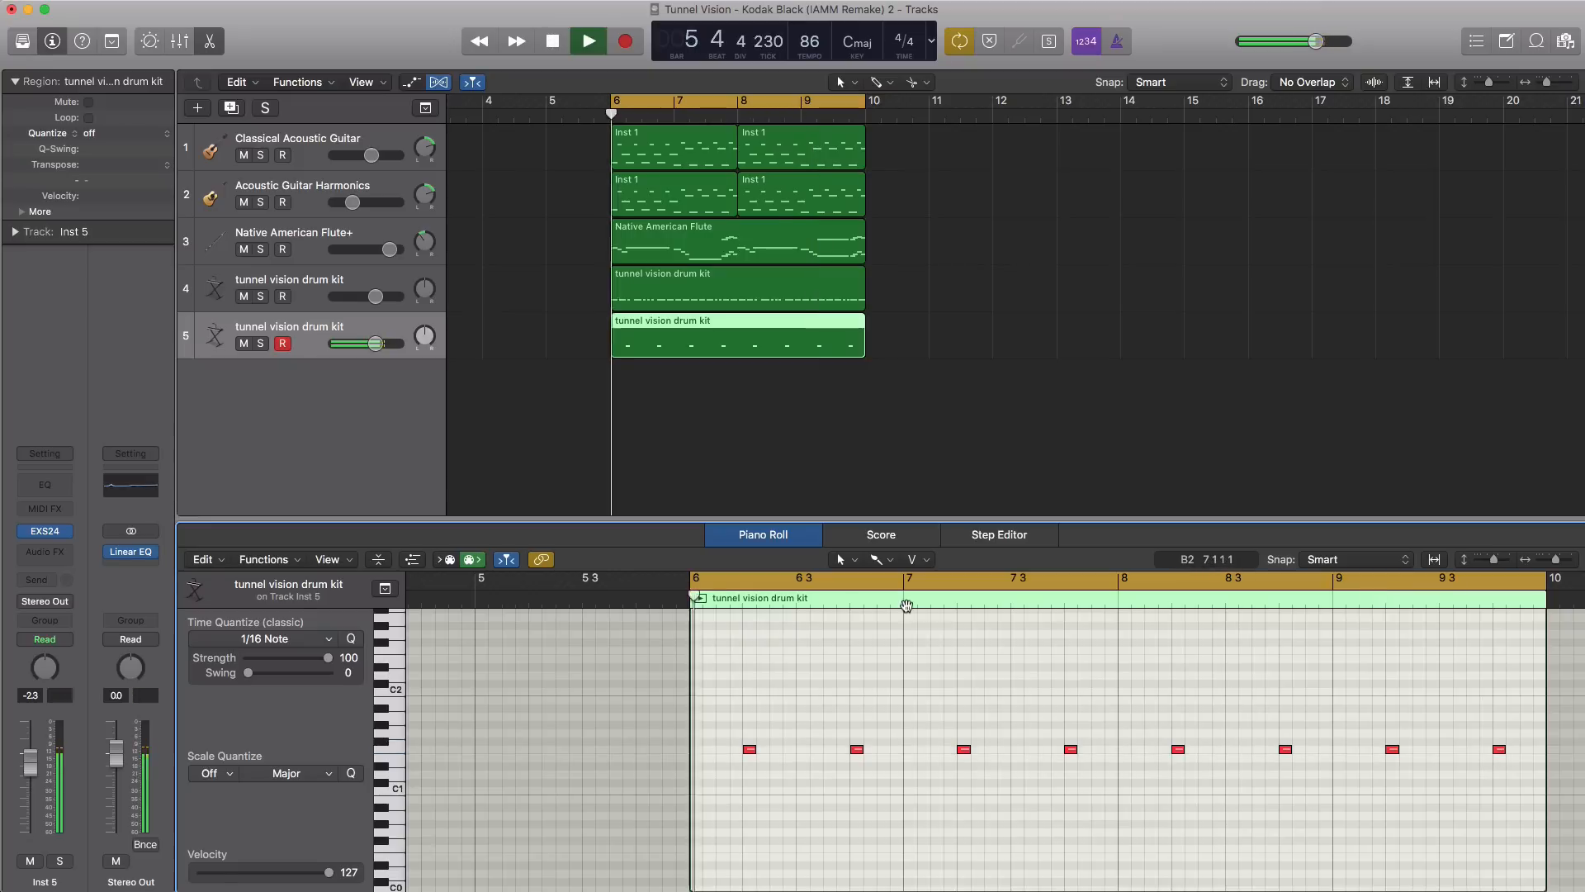
drag(376, 343, 394, 344)
key(space)
mouse_move(51, 538)
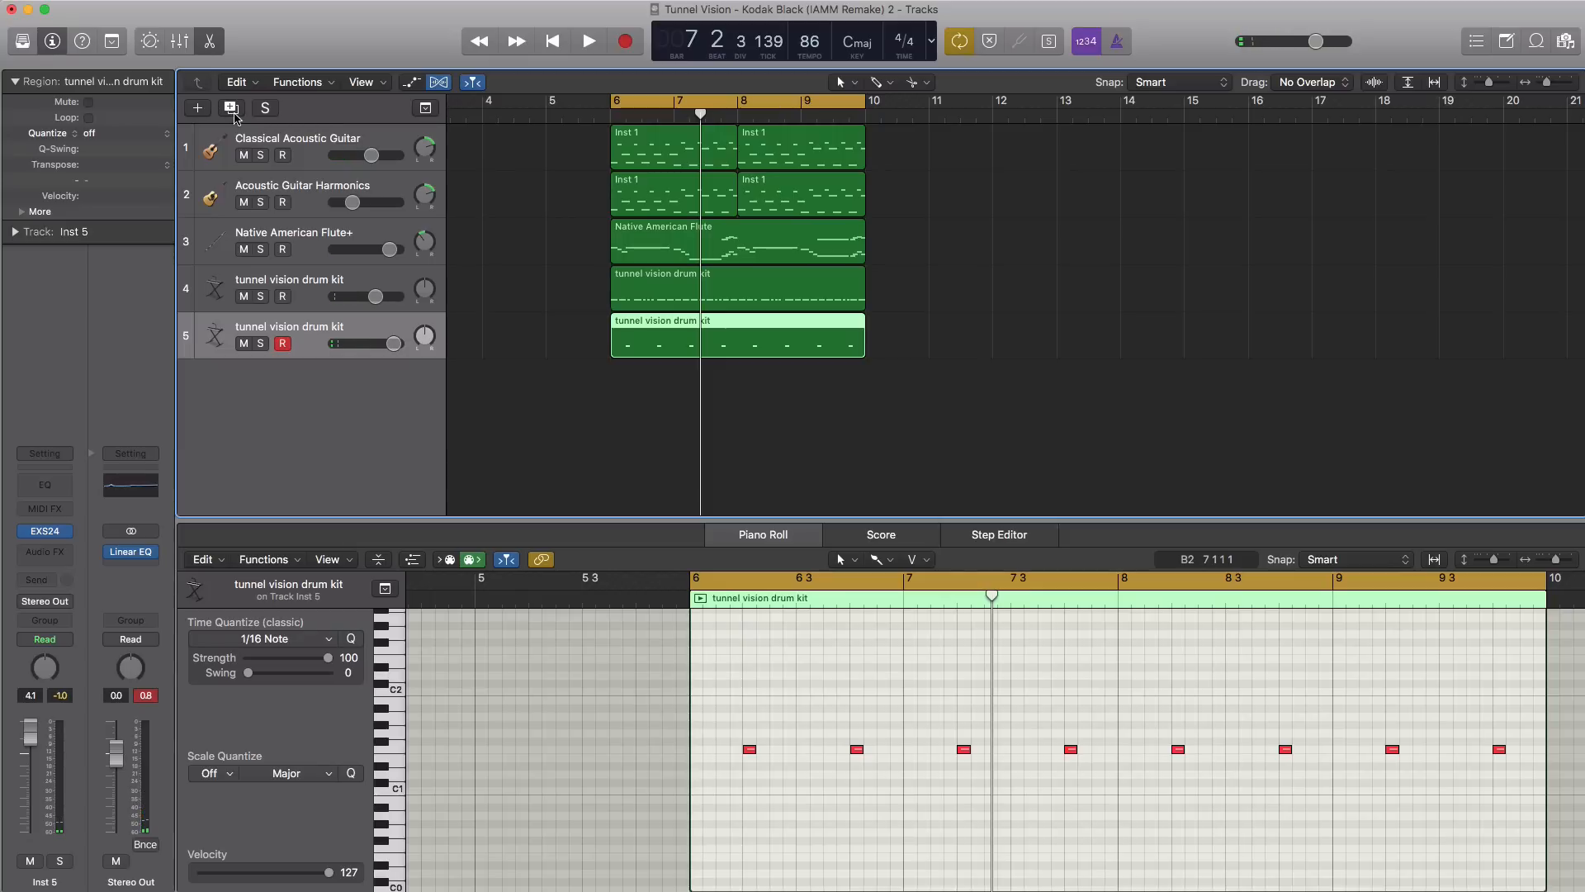
- Duplicate the fifth drum kit track and create an empty region covering bars 8 and 9 on the copy
click(233, 112)
click(627, 393)
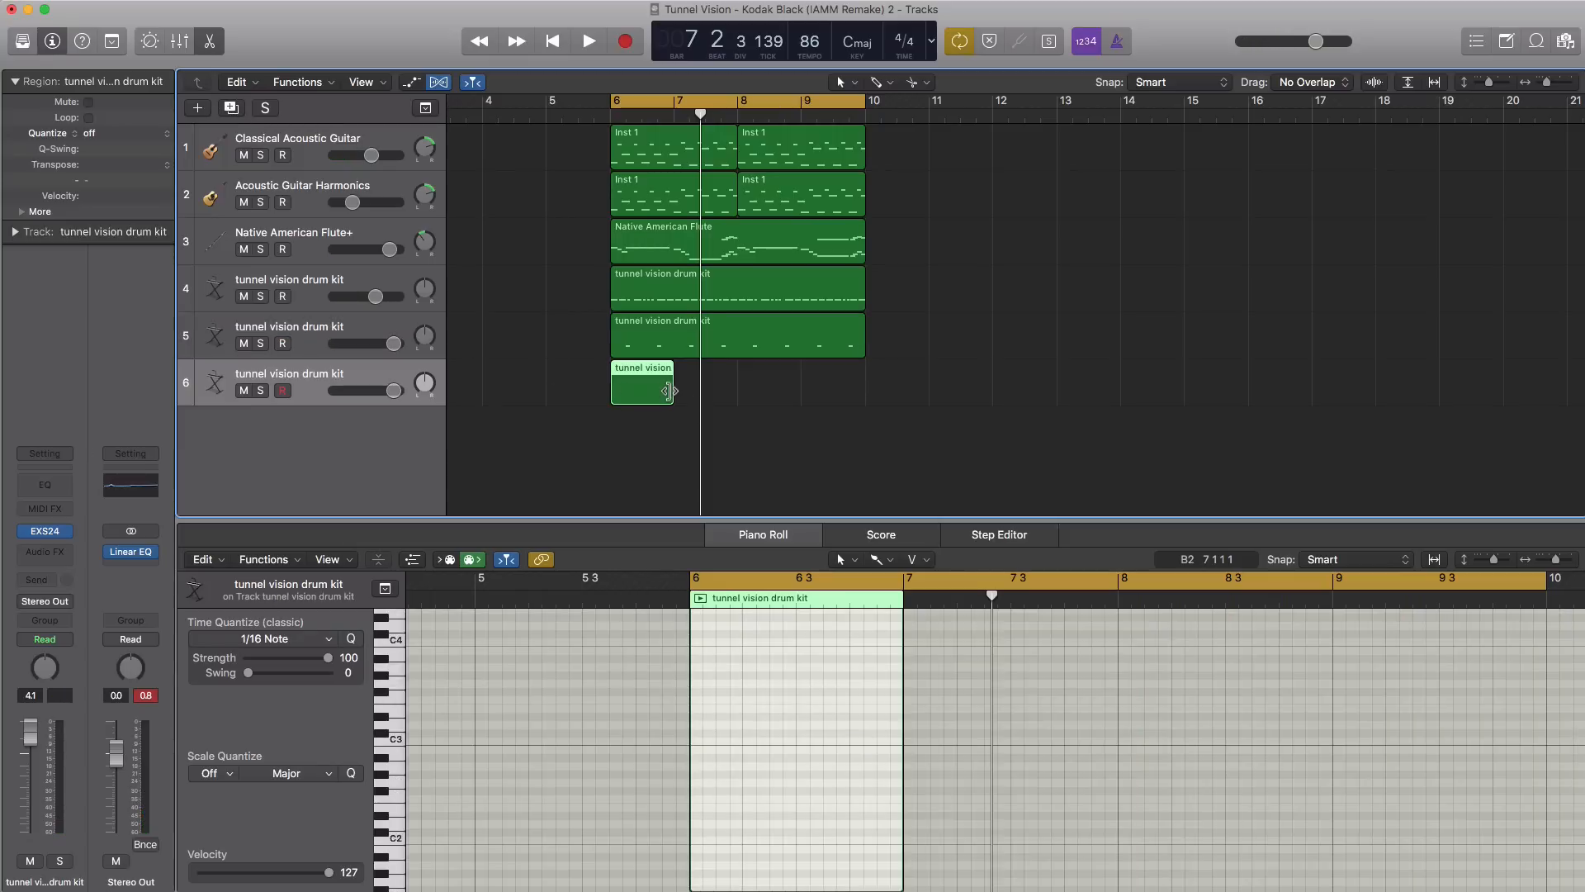
drag(668, 391, 865, 390)
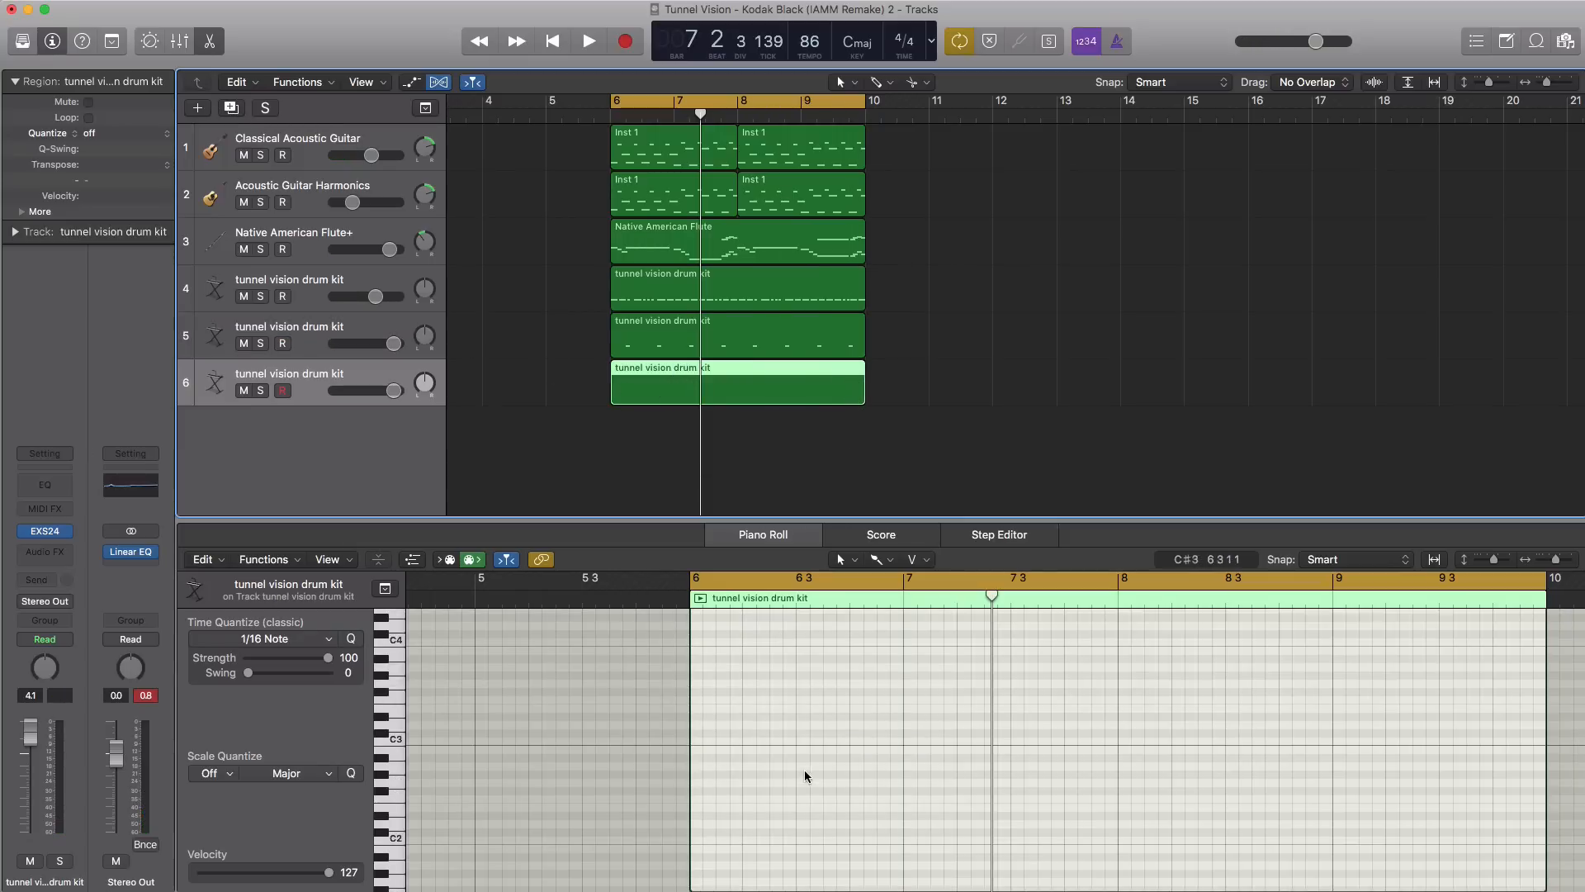
scroll(805, 775, up, 1)
scroll(810, 779, right, 1)
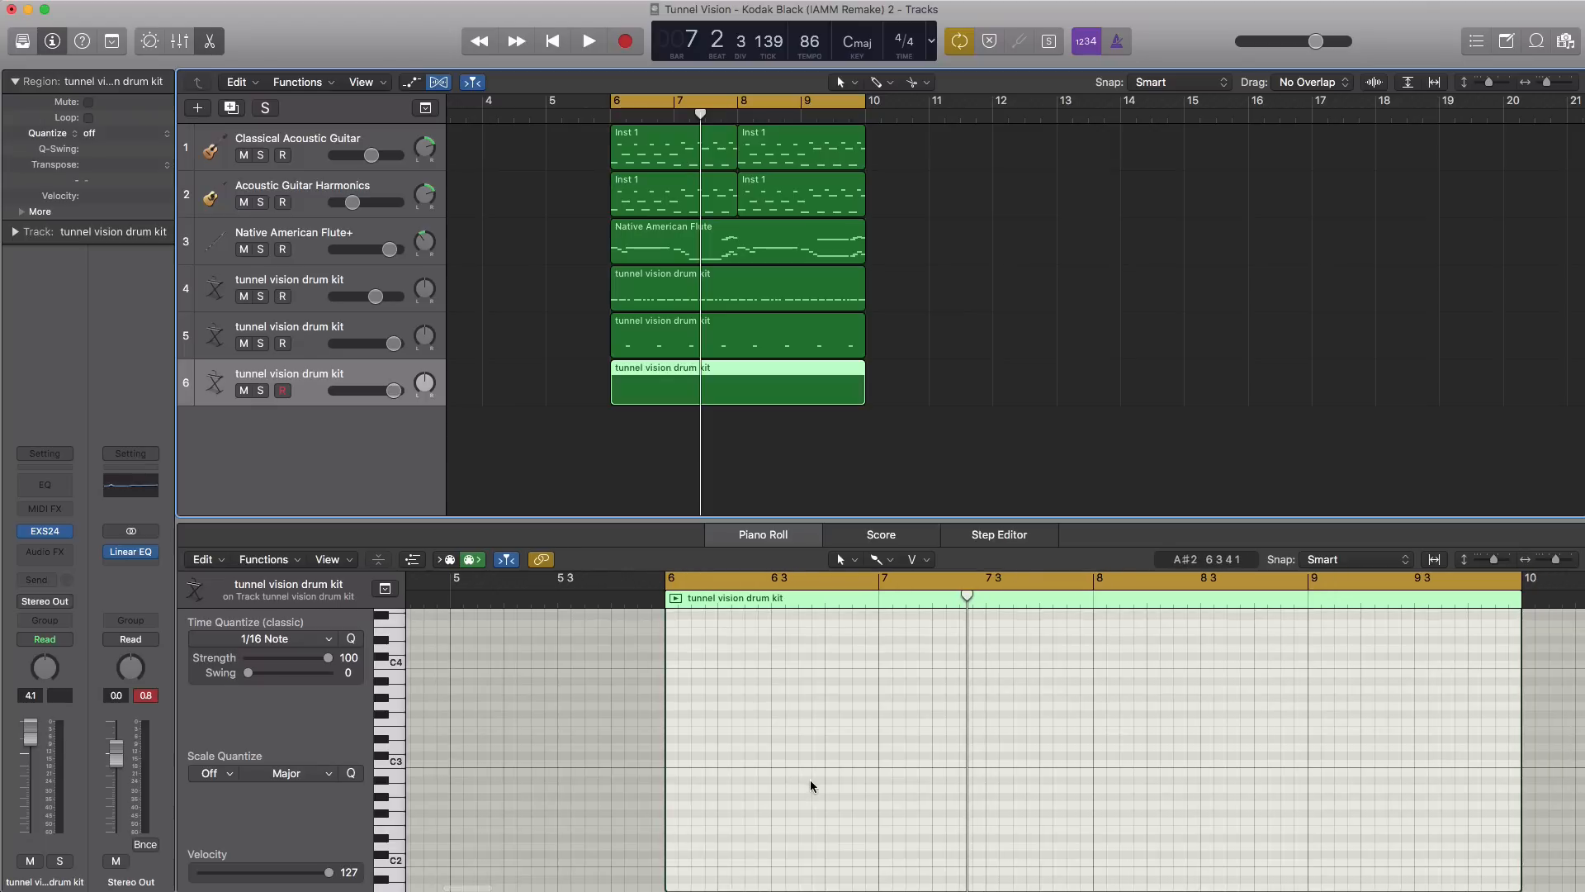
drag(861, 398, 821, 398)
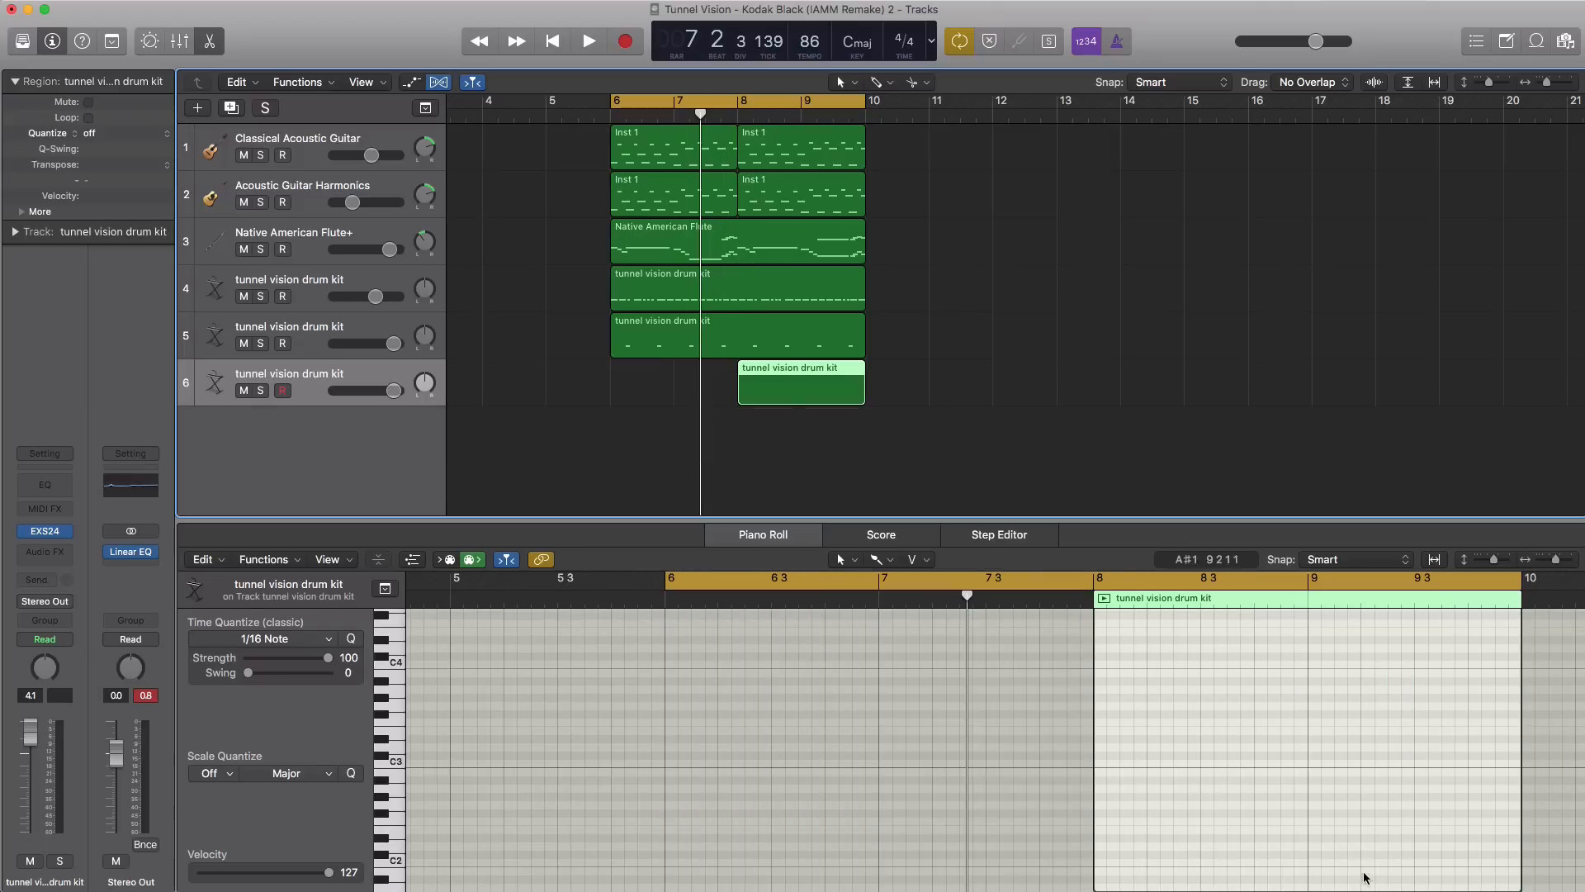
- Place a C3 note on the last sixteenth of bar 8 in the sixth track's region and start playback
scroll(1291, 805, right, 3)
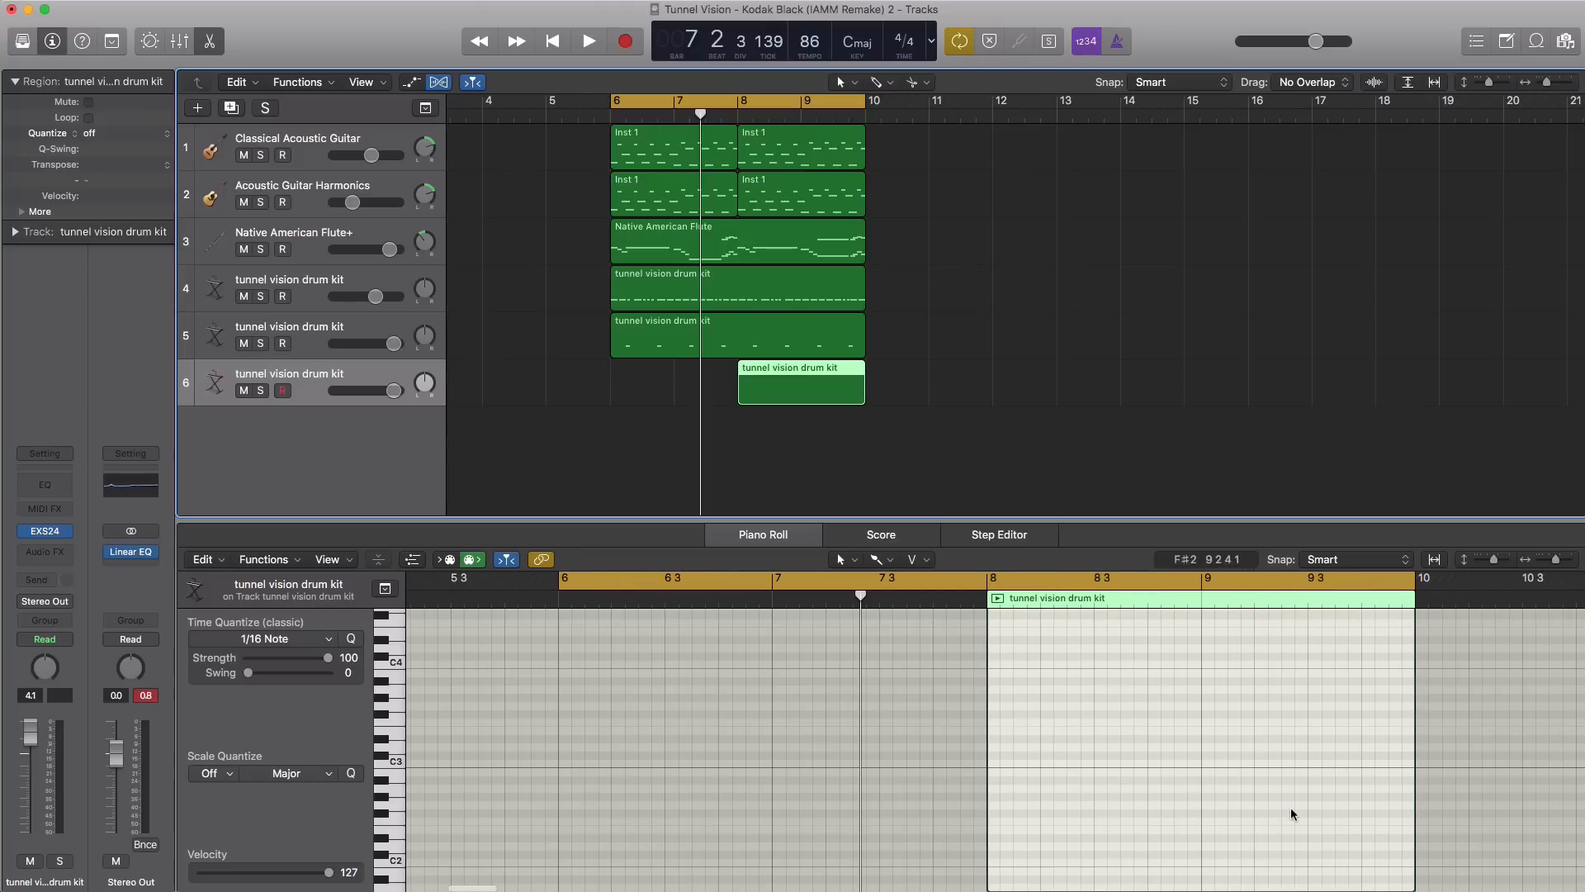
super+click(1195, 722)
drag(1195, 724, 1197, 764)
key(space)
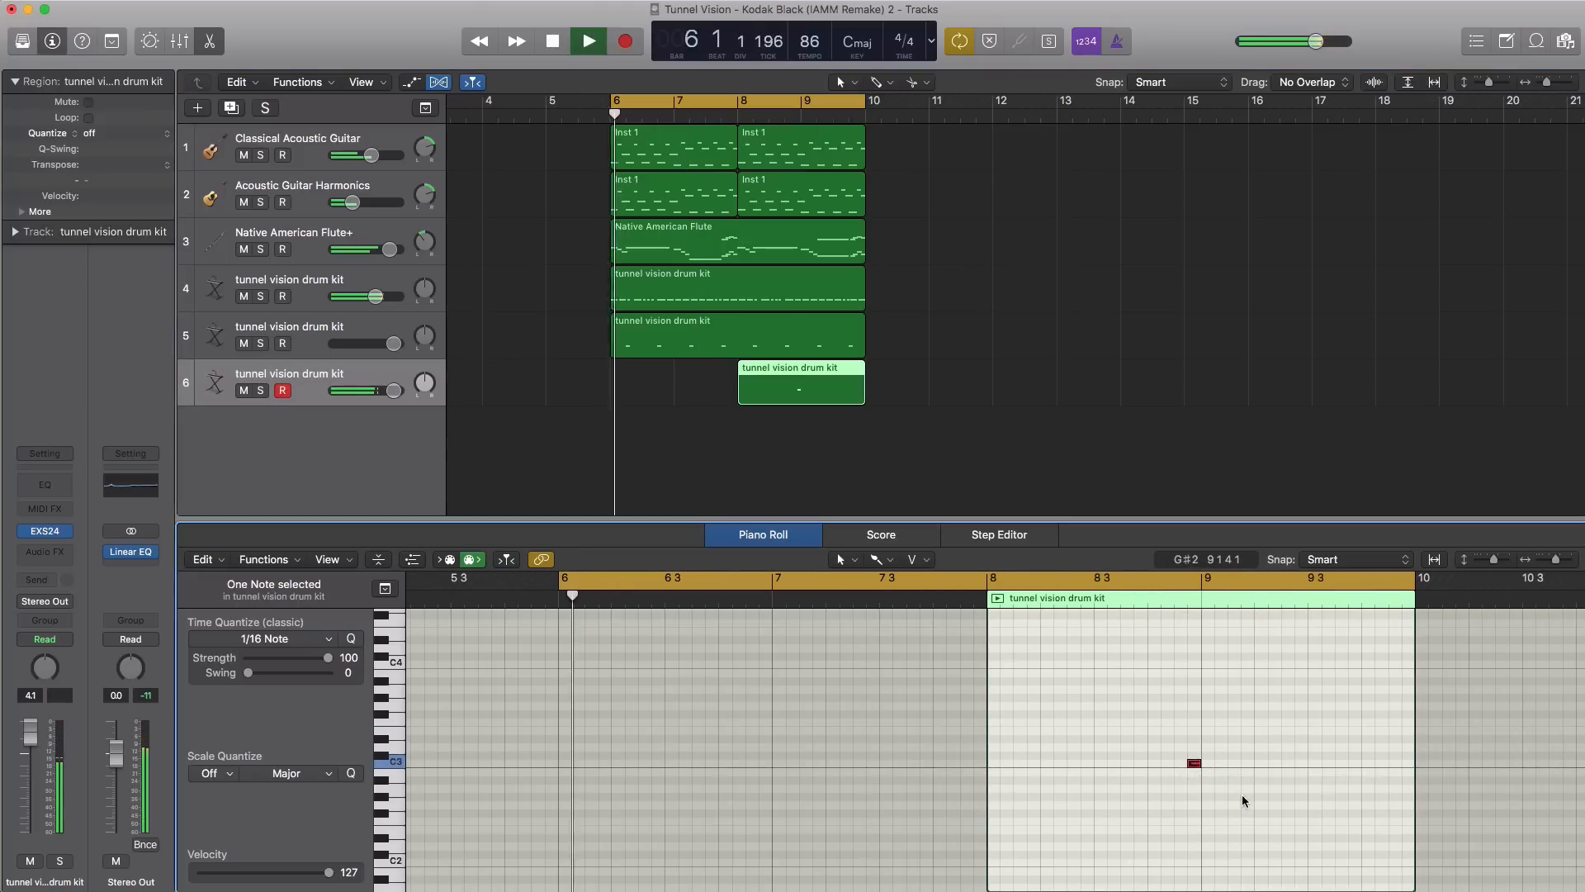
- Set the cycle range to bars 8 and 9 and play it
click(1005, 582)
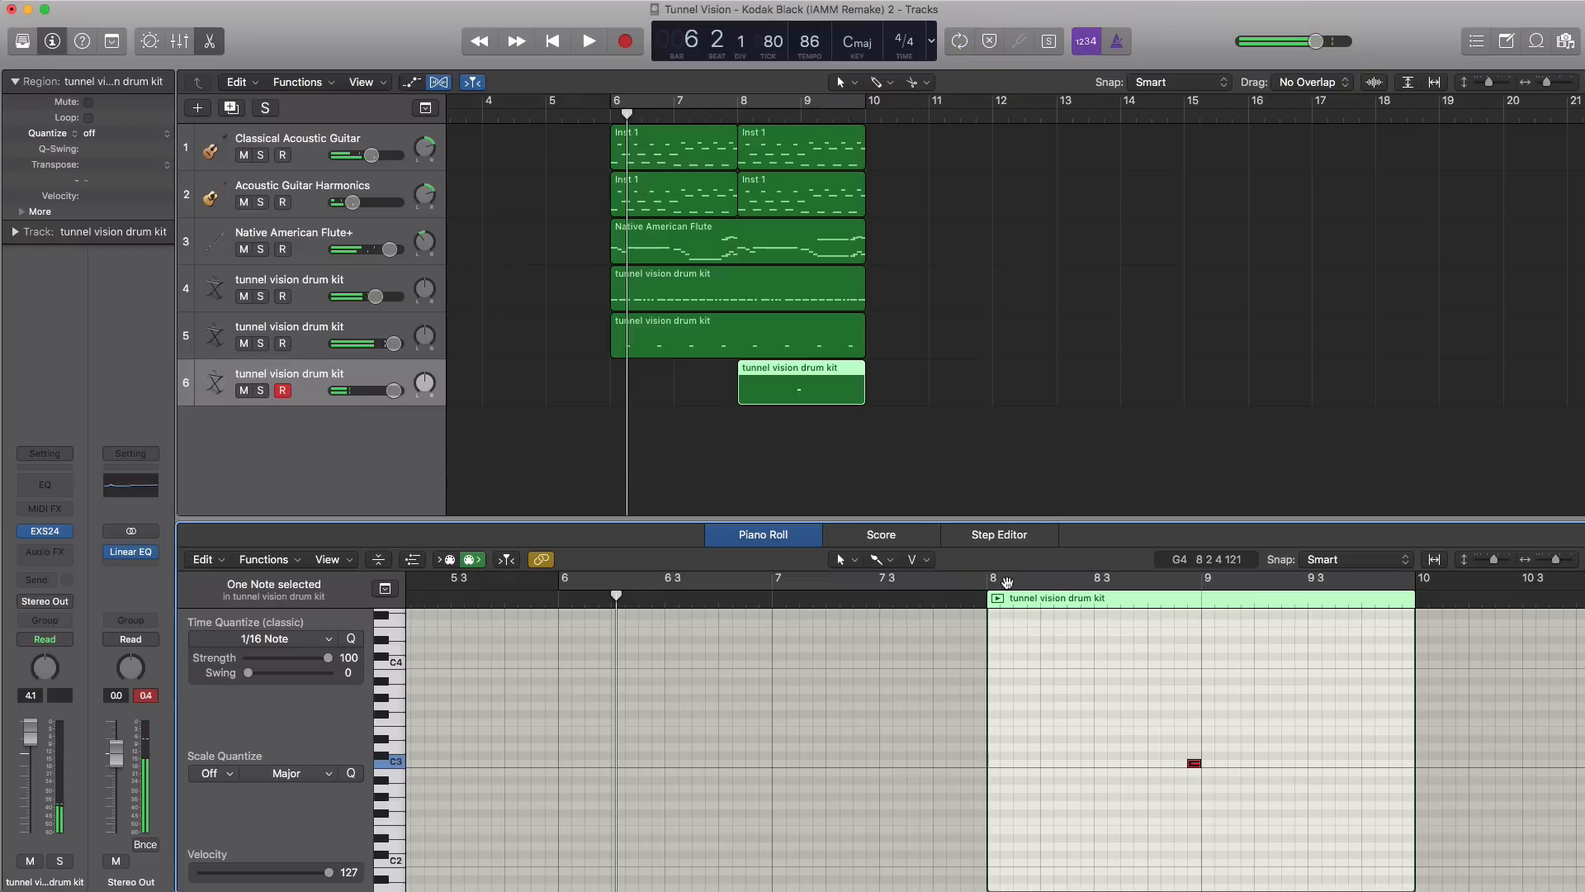
drag(994, 580, 1417, 582)
key(space)
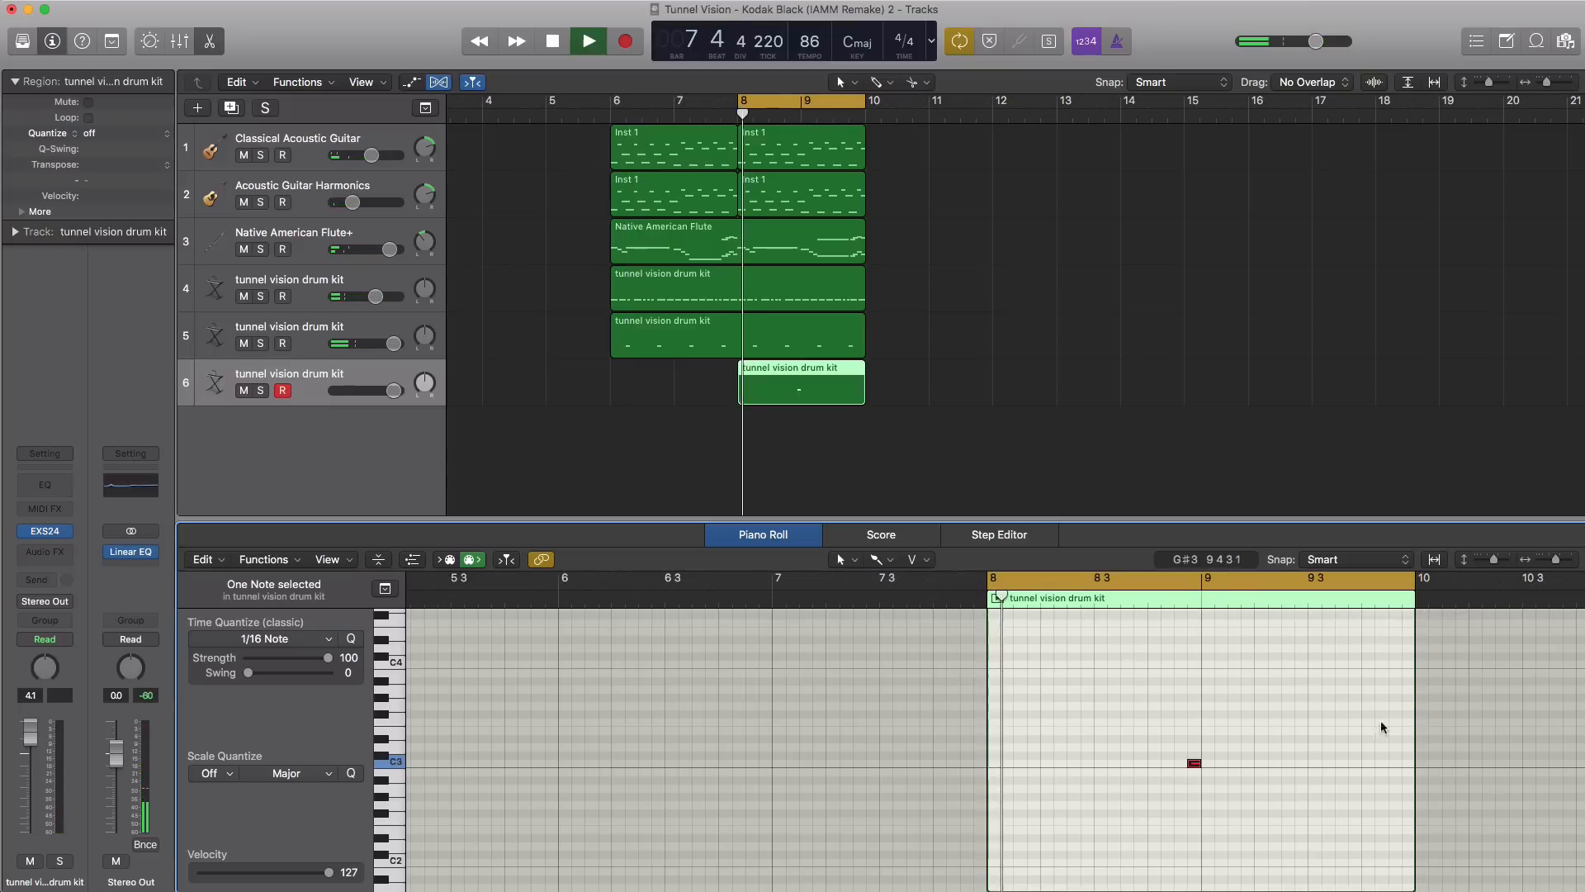
- Add C3 notes in bar 9 at positions 9 2 4, 9 3 4 and 9 4 2 during playback
super+click(1355, 763)
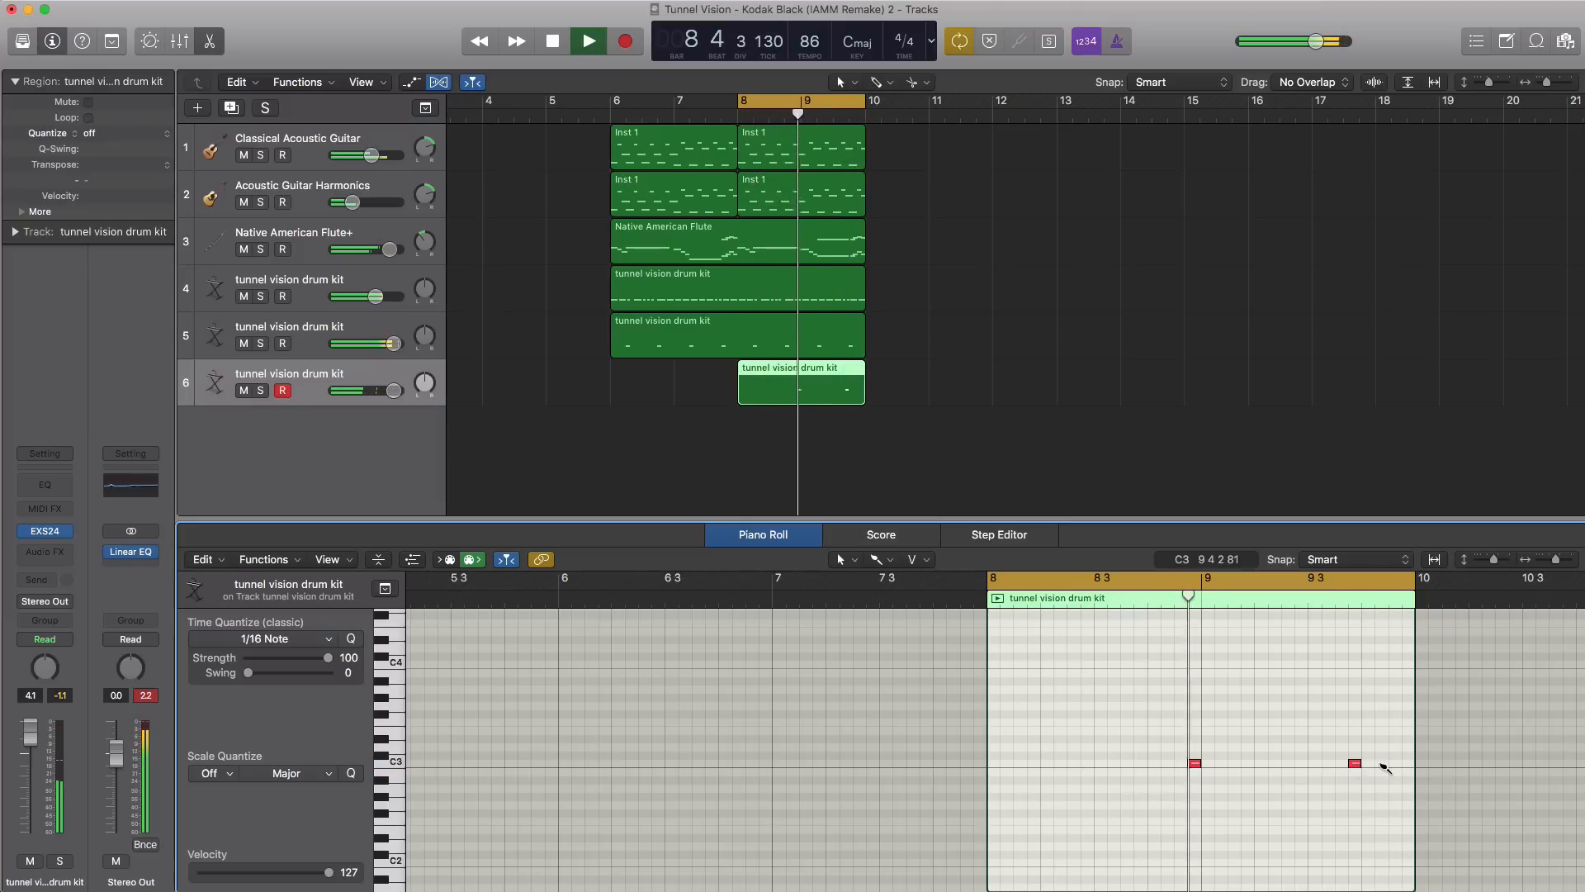
super+click(1382, 763)
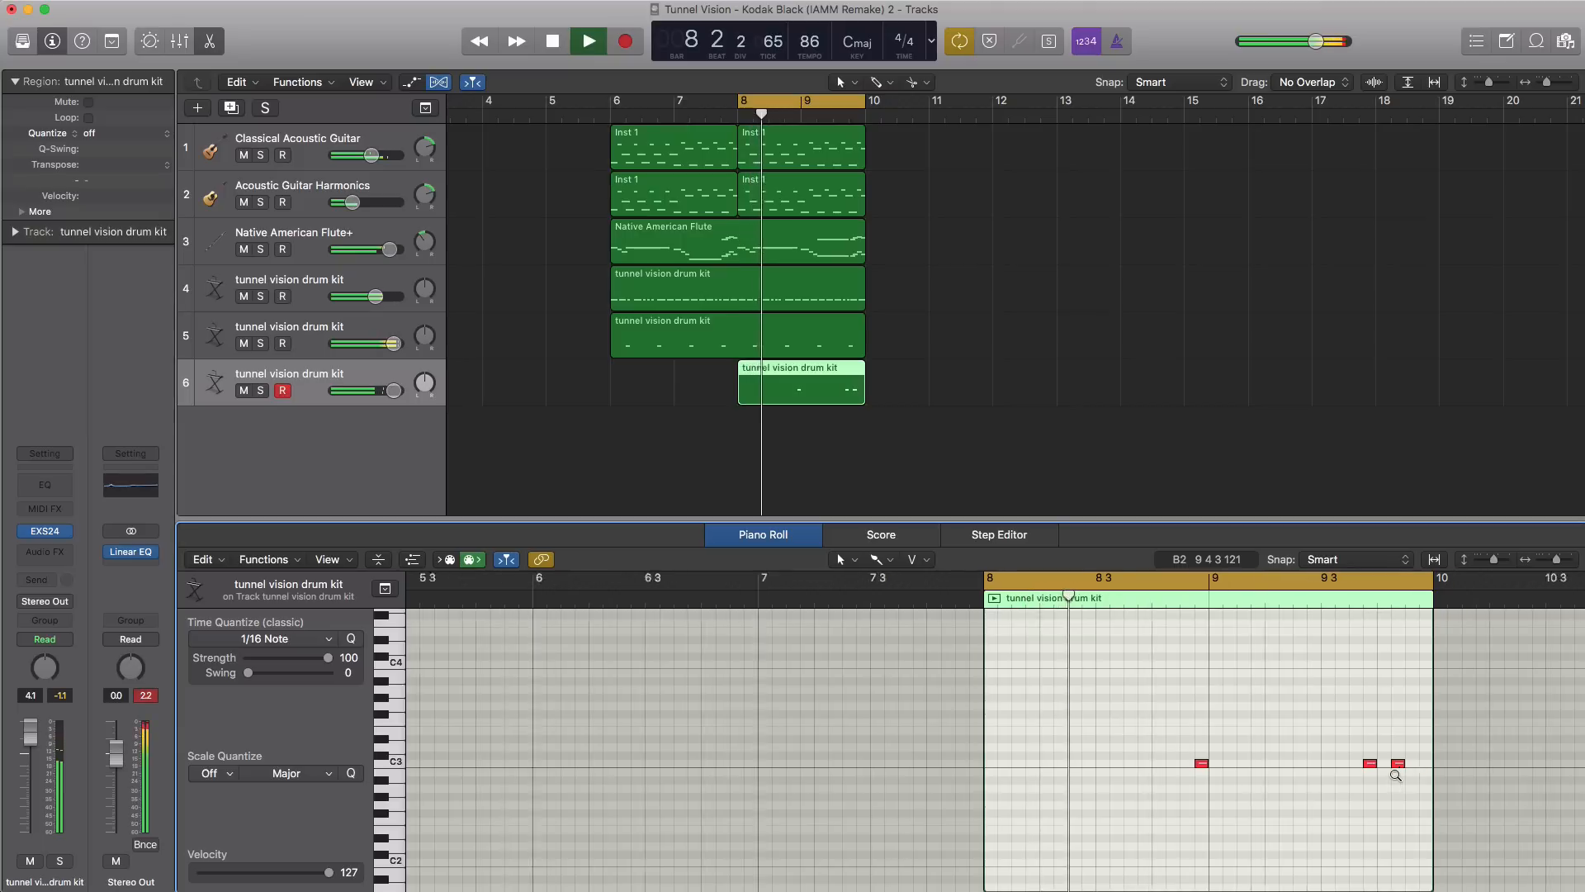
key(super+Right)
scroll(1393, 771, right, 2)
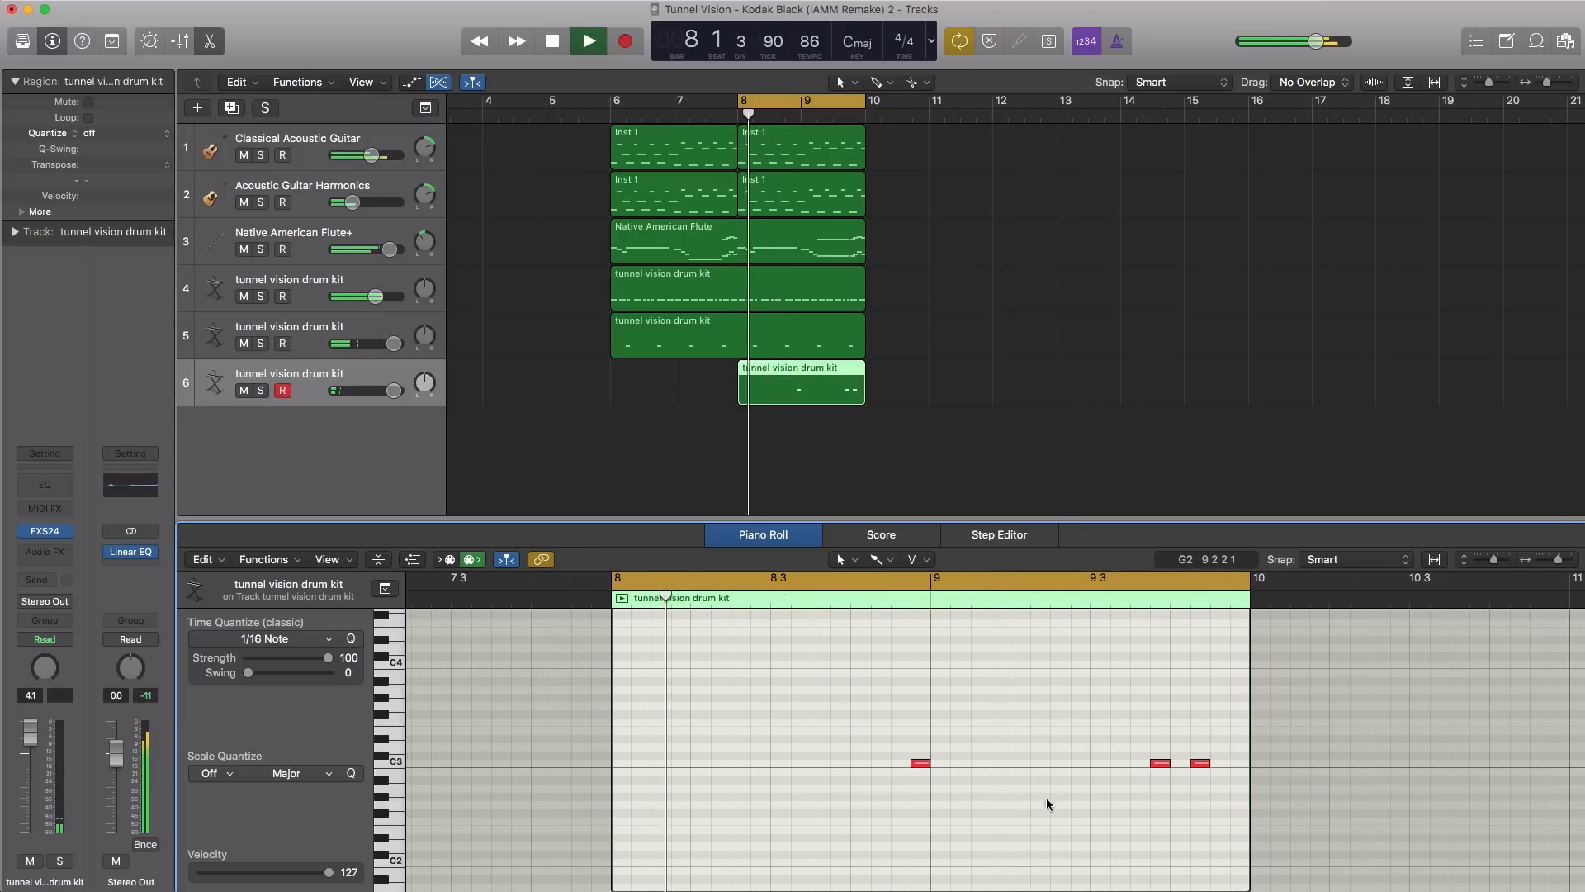
super+click(1079, 763)
- Move the last two C3 notes earlier to 9 3 2 and 9 4 1, and add an F2 note on bar 9's last sixteenth
click(1159, 763)
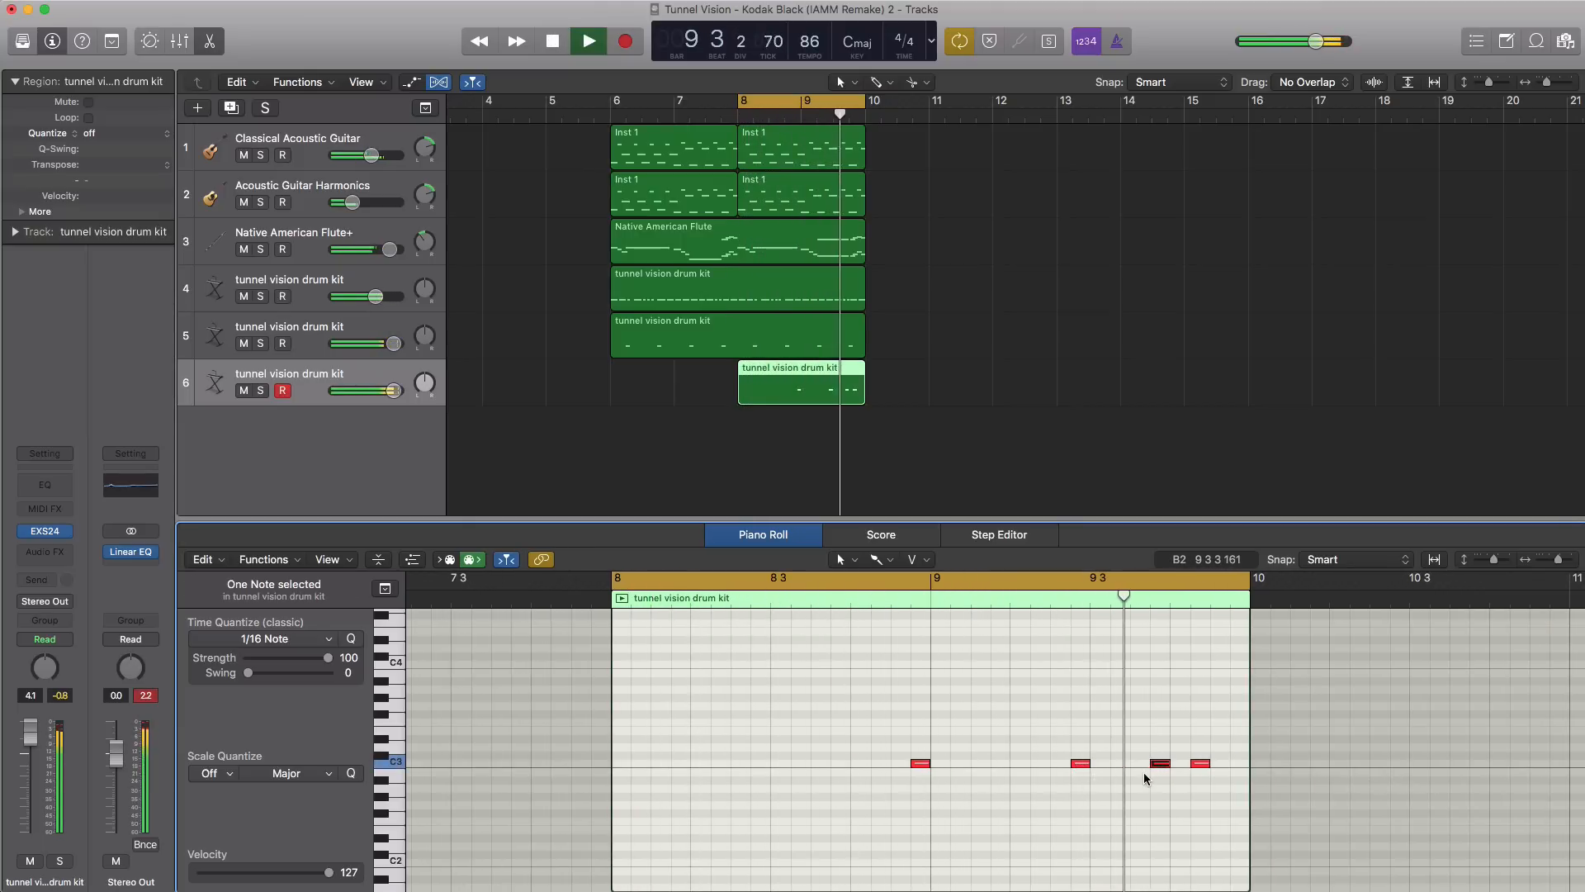
drag(1159, 763, 1121, 765)
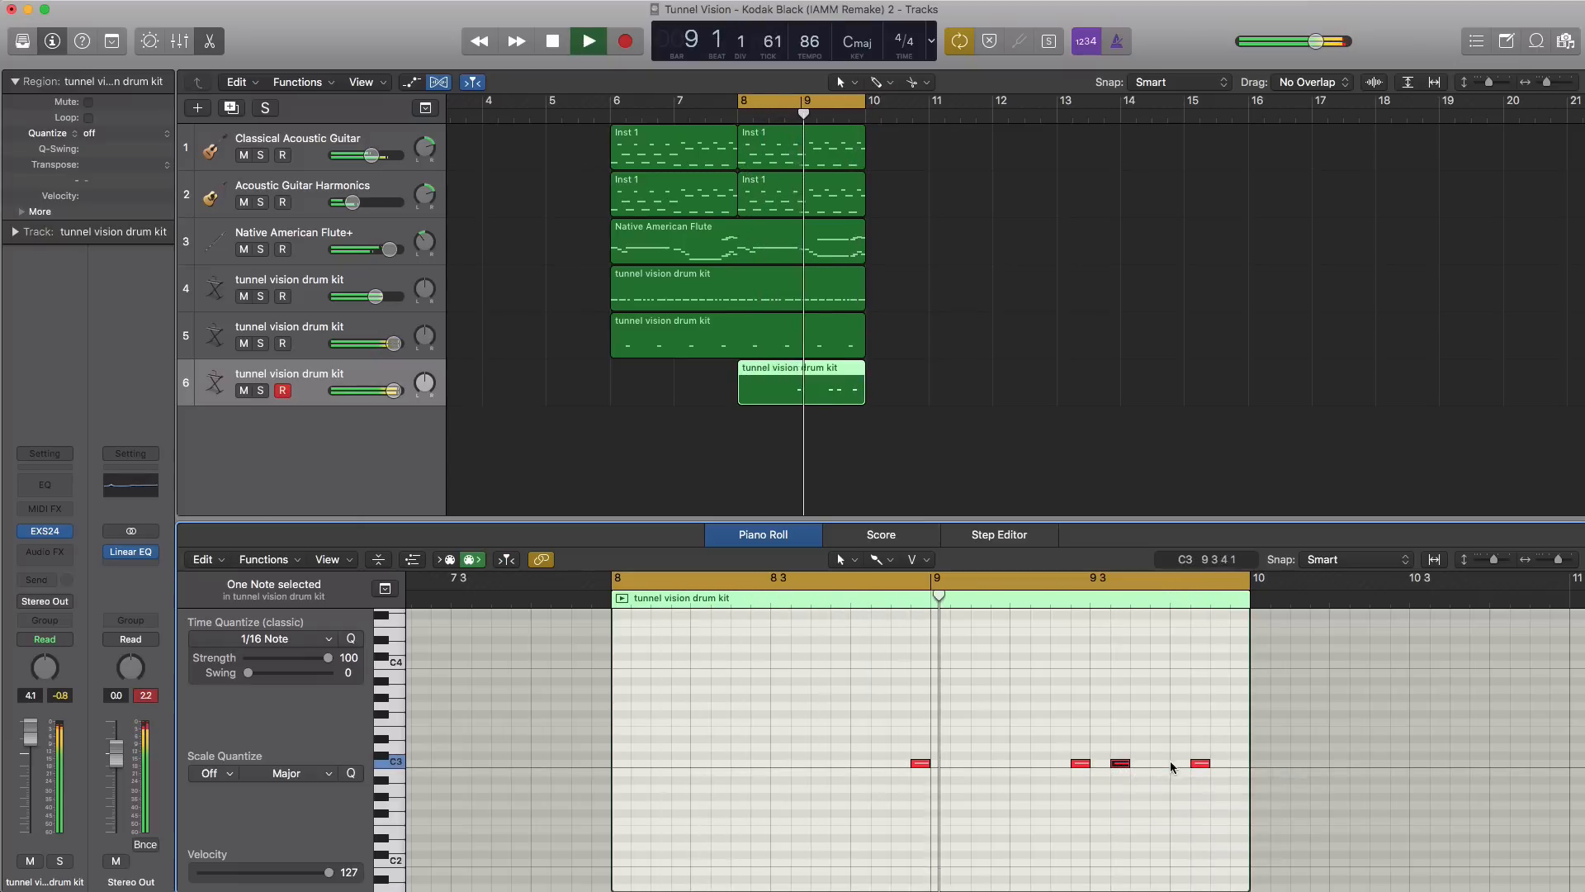
click(1201, 763)
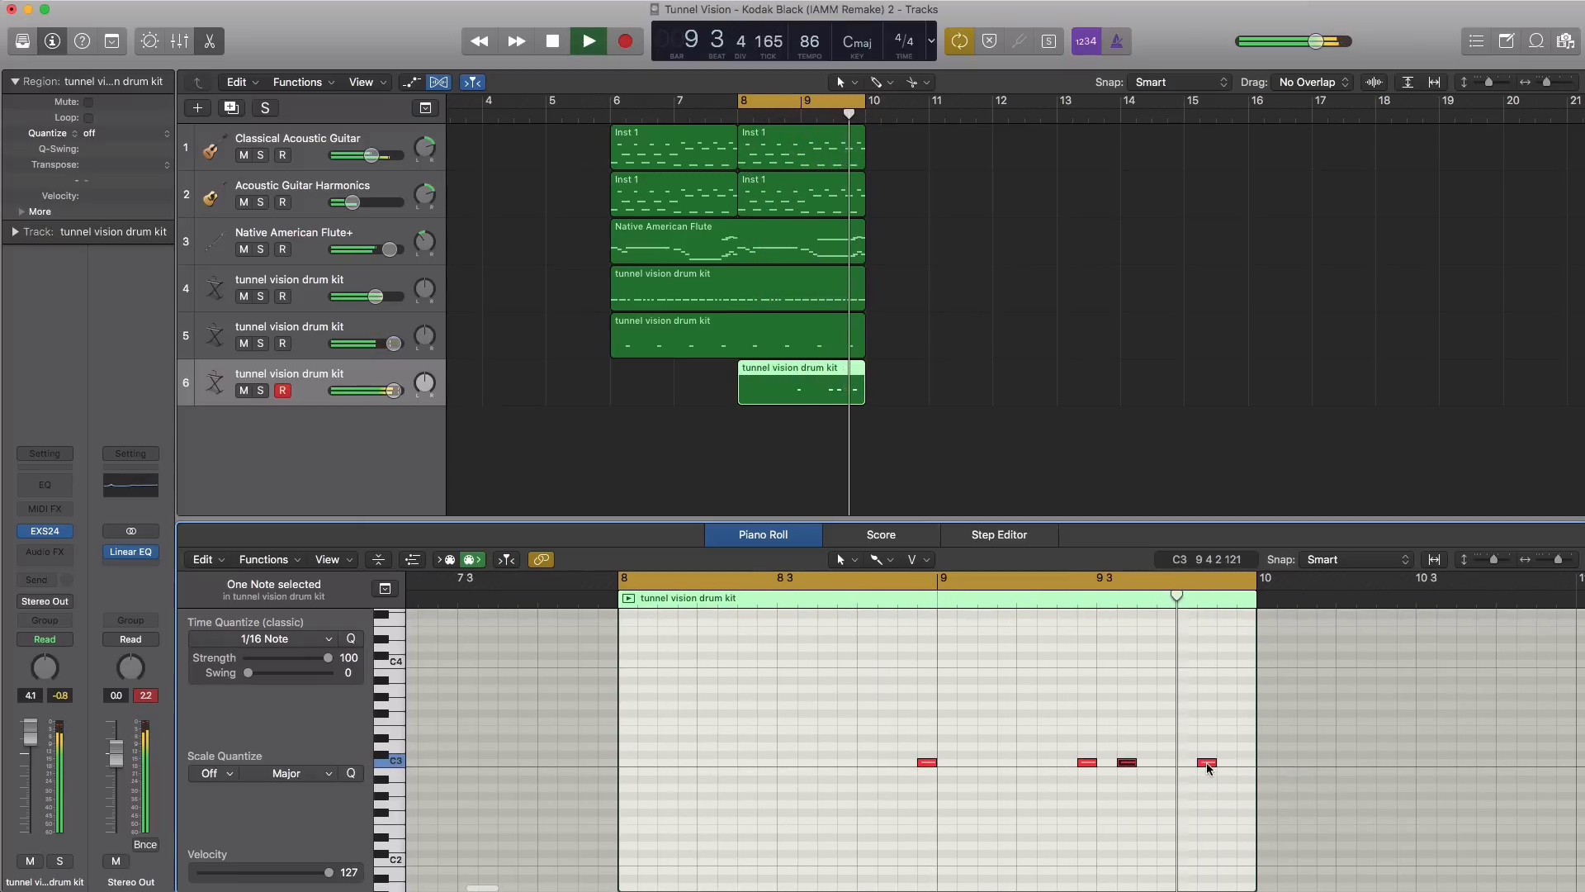
drag(1192, 762, 1172, 763)
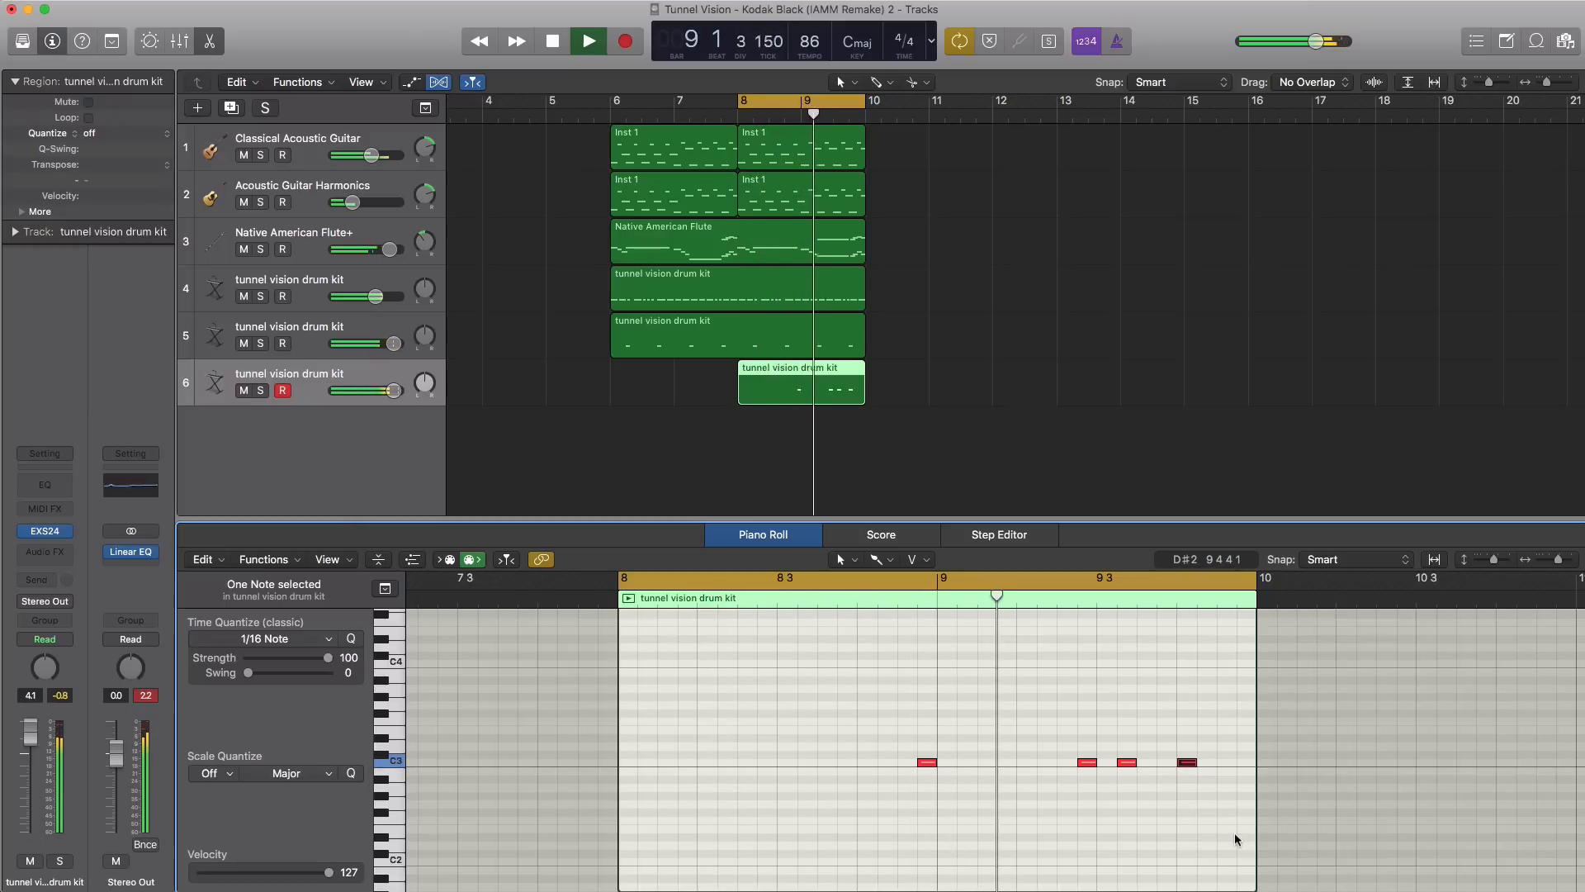
super+click(1236, 820)
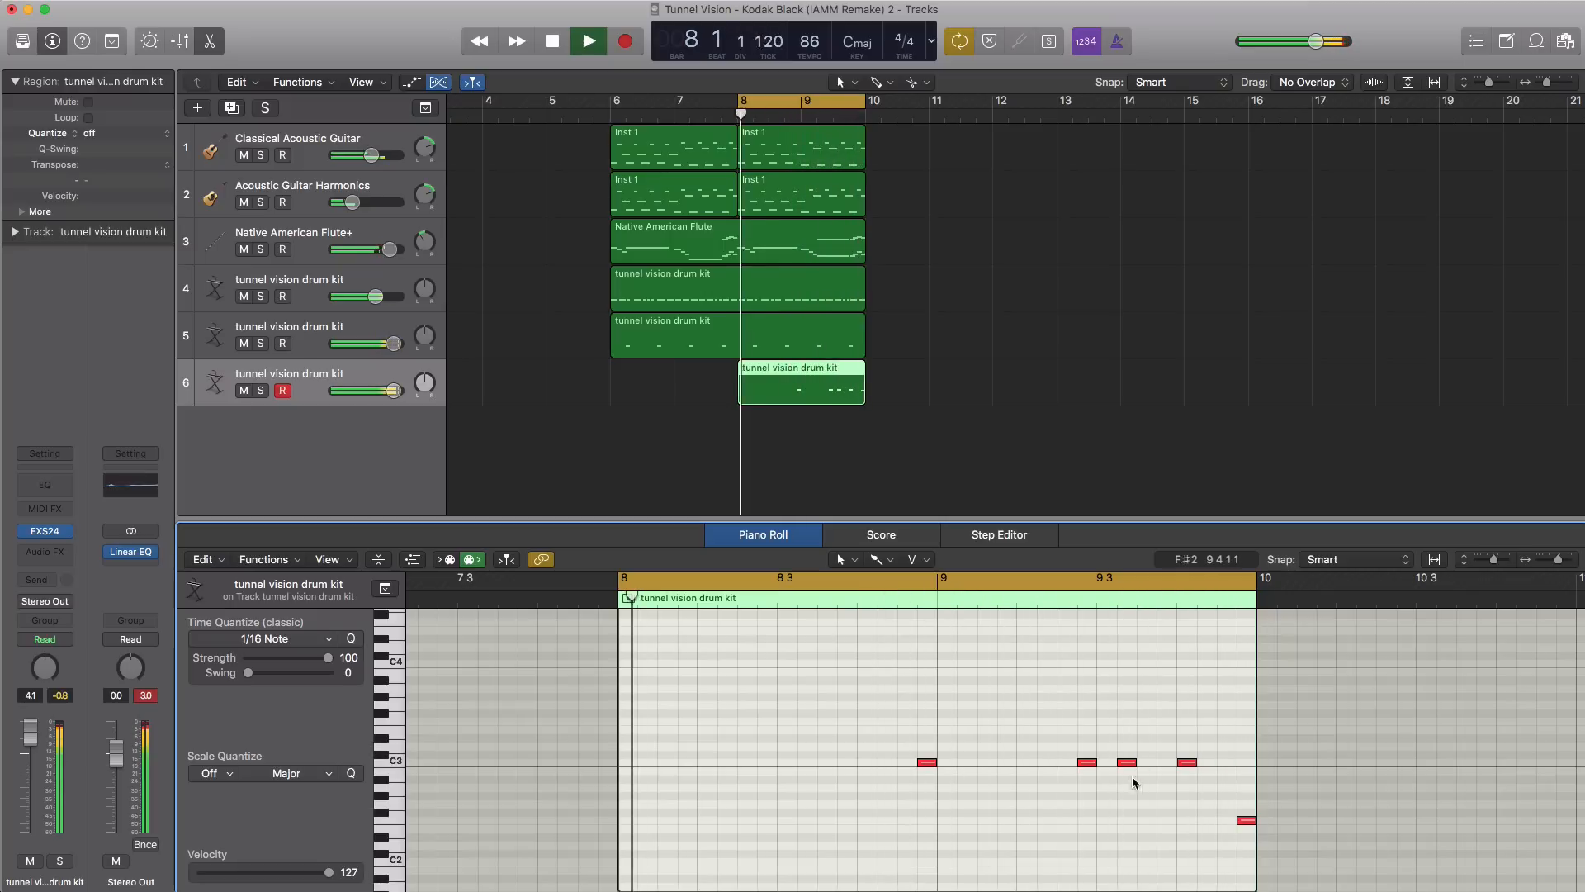
- Stop playback, extend the sixth track's region back to bar 6 and set the cycle range to bars 6 through 9
key(space)
drag(740, 398, 615, 399)
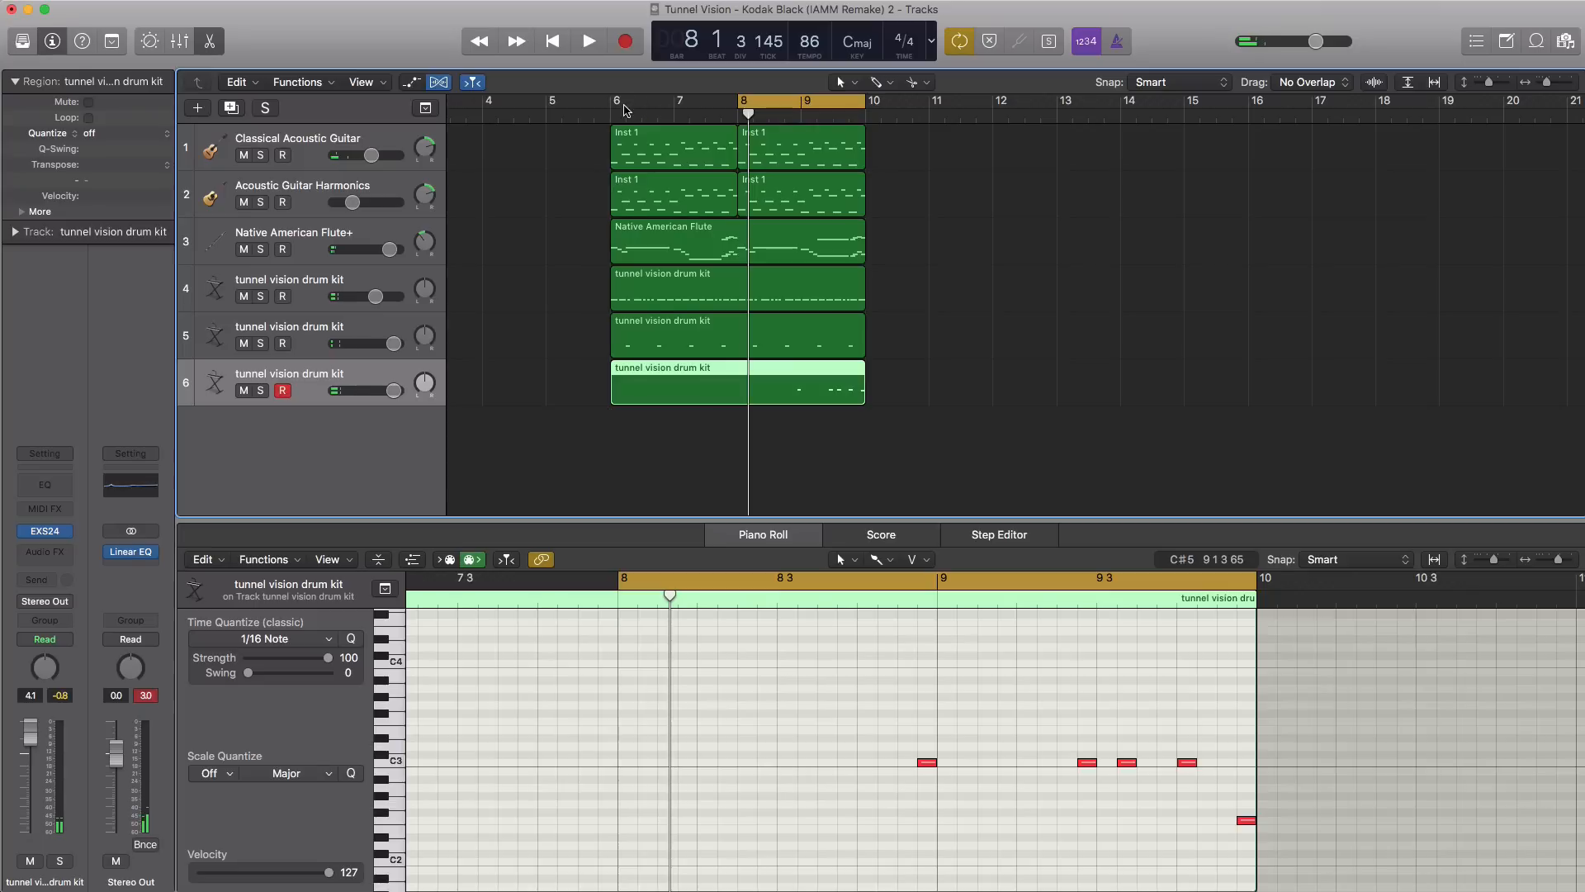
drag(625, 109, 865, 110)
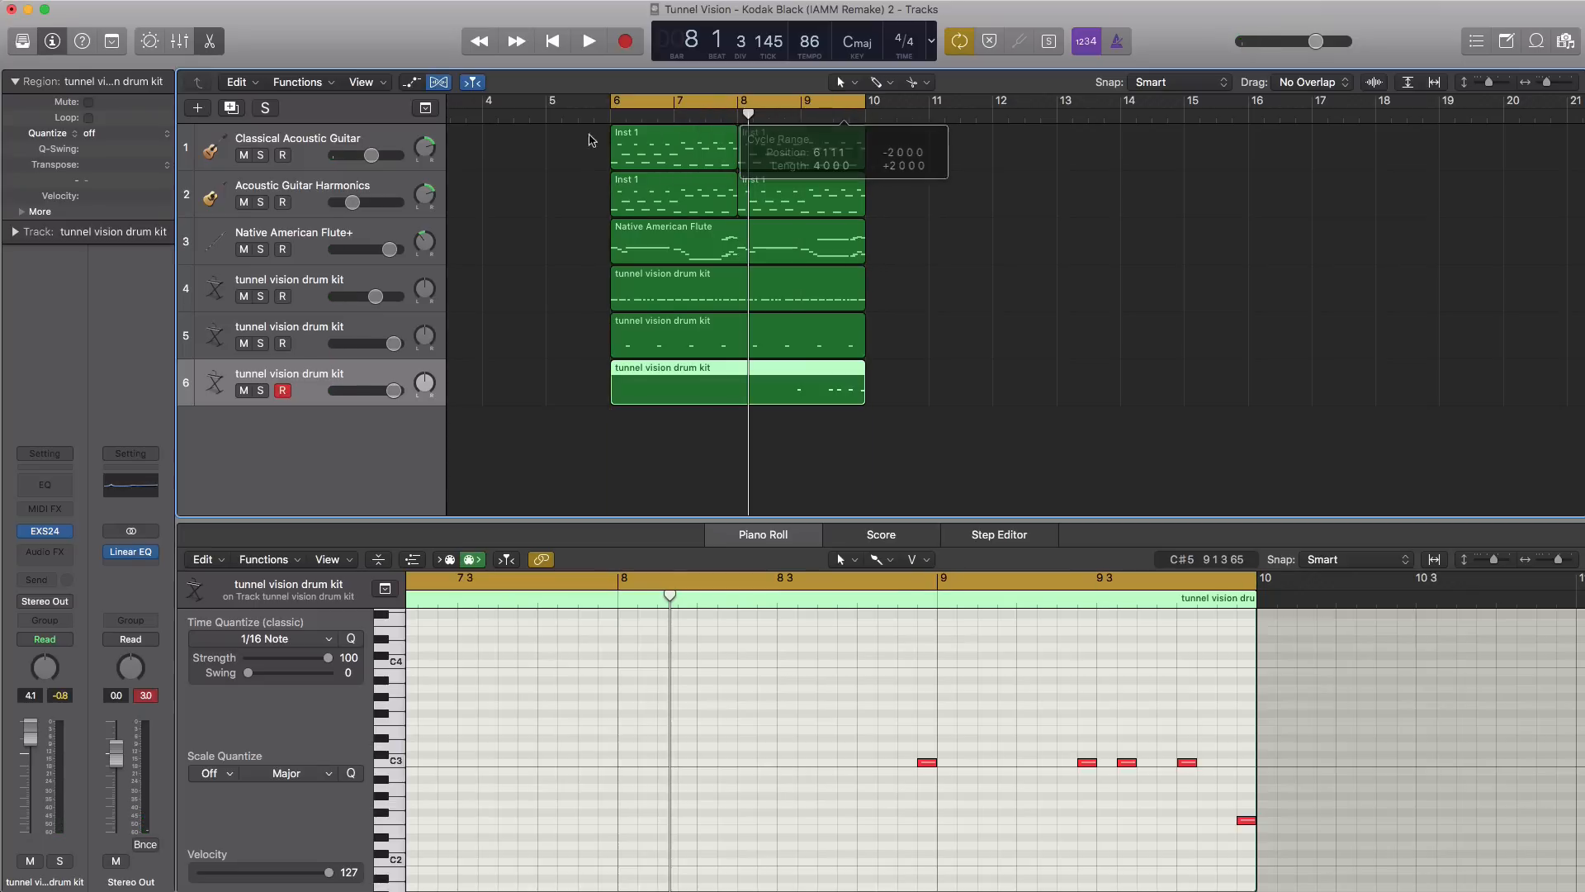
- Duplicate the sixth drum kit track and create a four-bar region from bar 6 on the copy
click(232, 108)
click(642, 443)
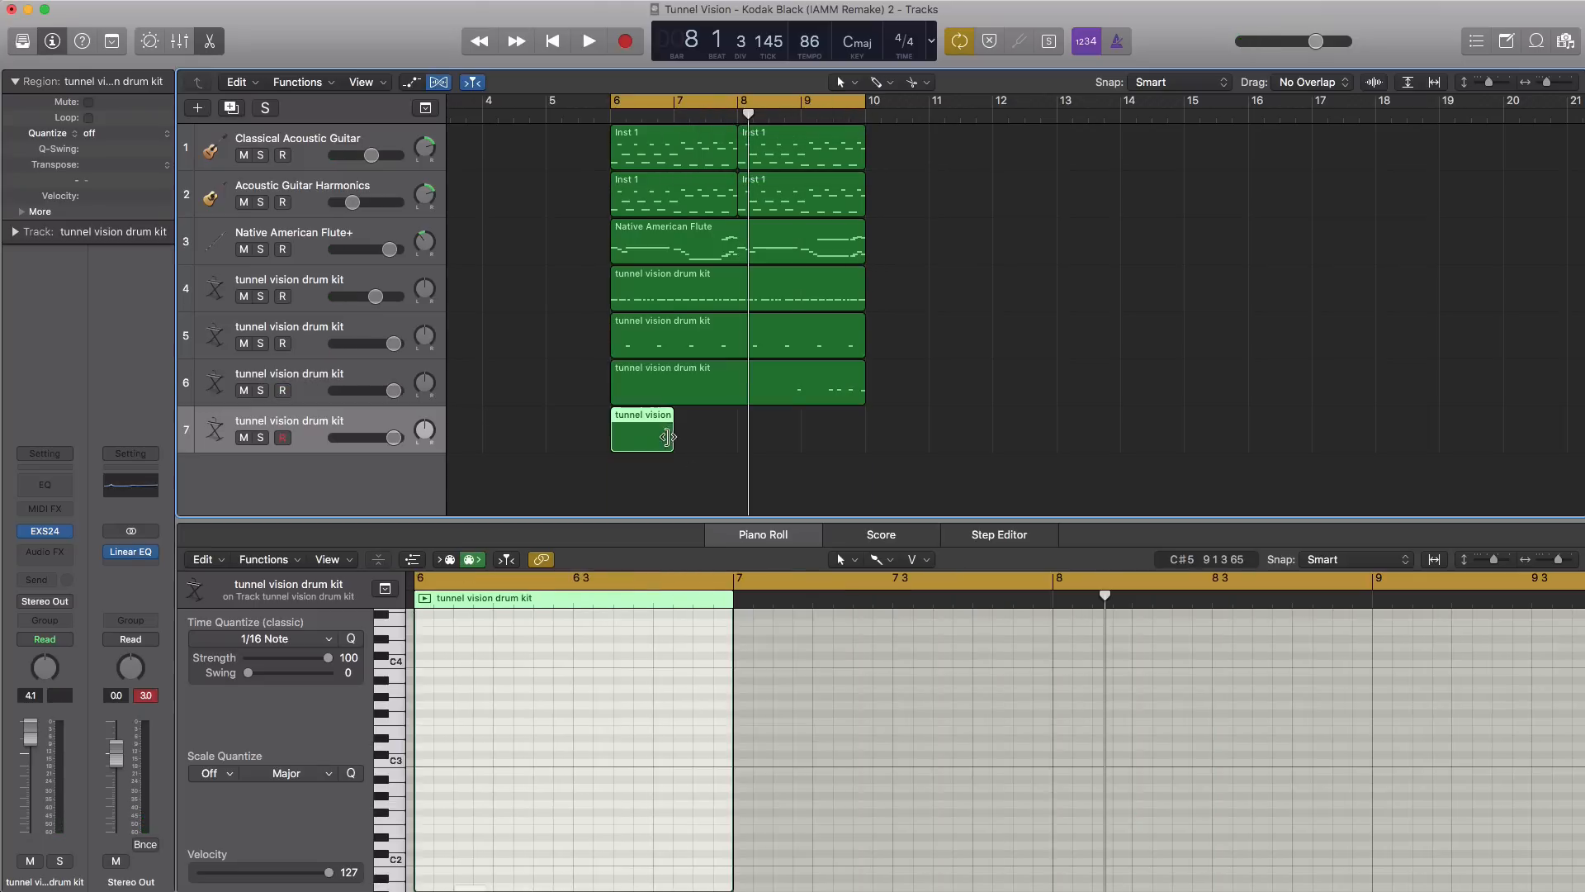
drag(668, 437, 866, 438)
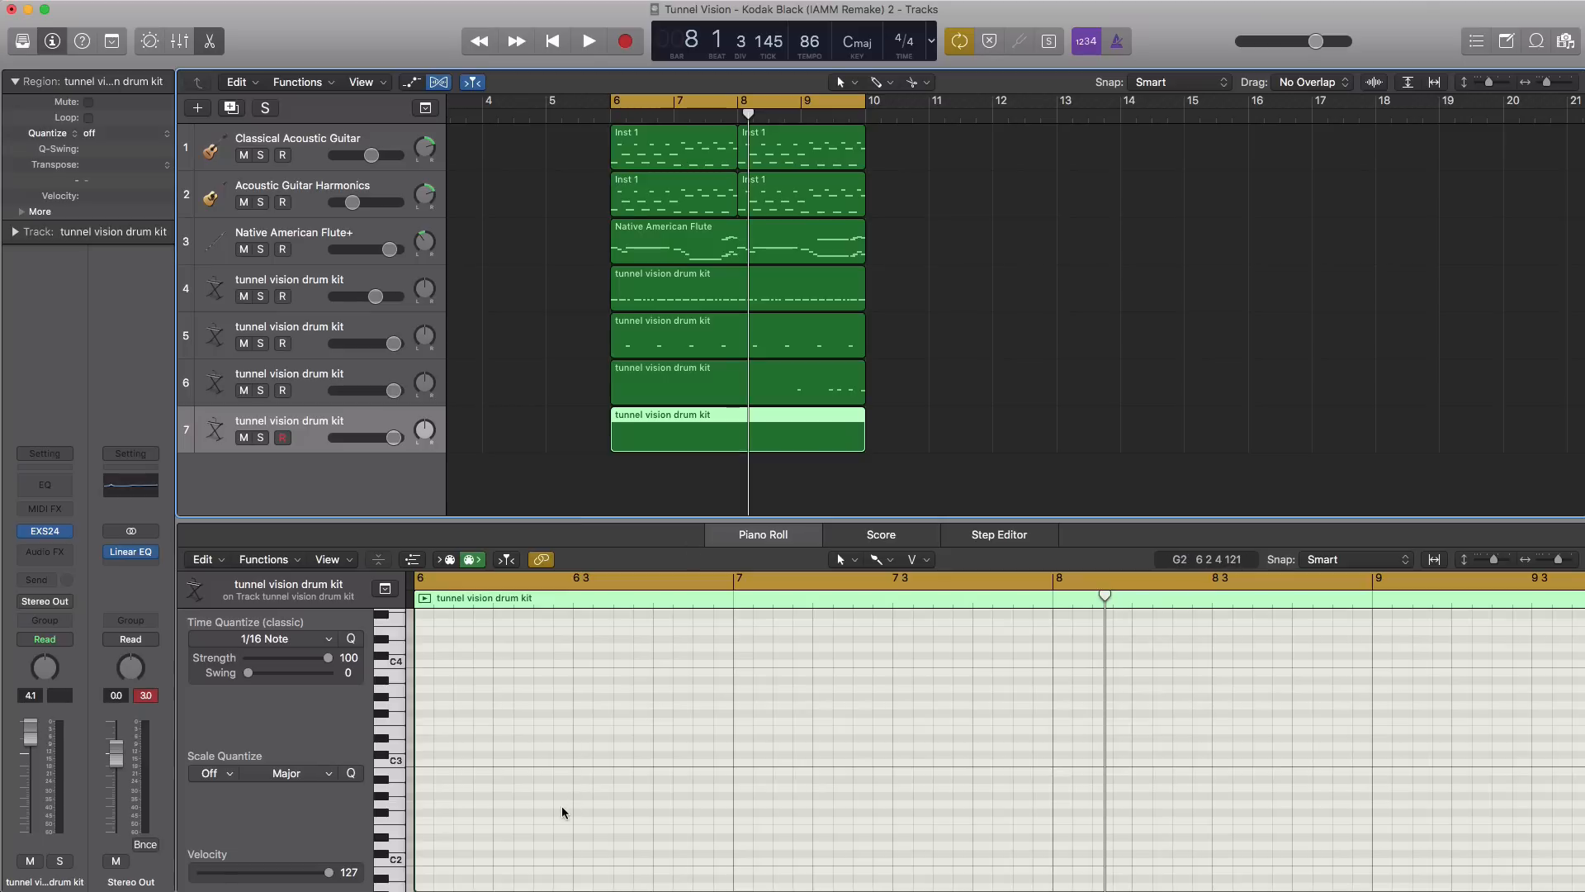
- Place D#1 notes on the third sixteenth of bars 6, 7, 8 and 9 in the seventh track's region, checking with playback
scroll(562, 805, down, 5)
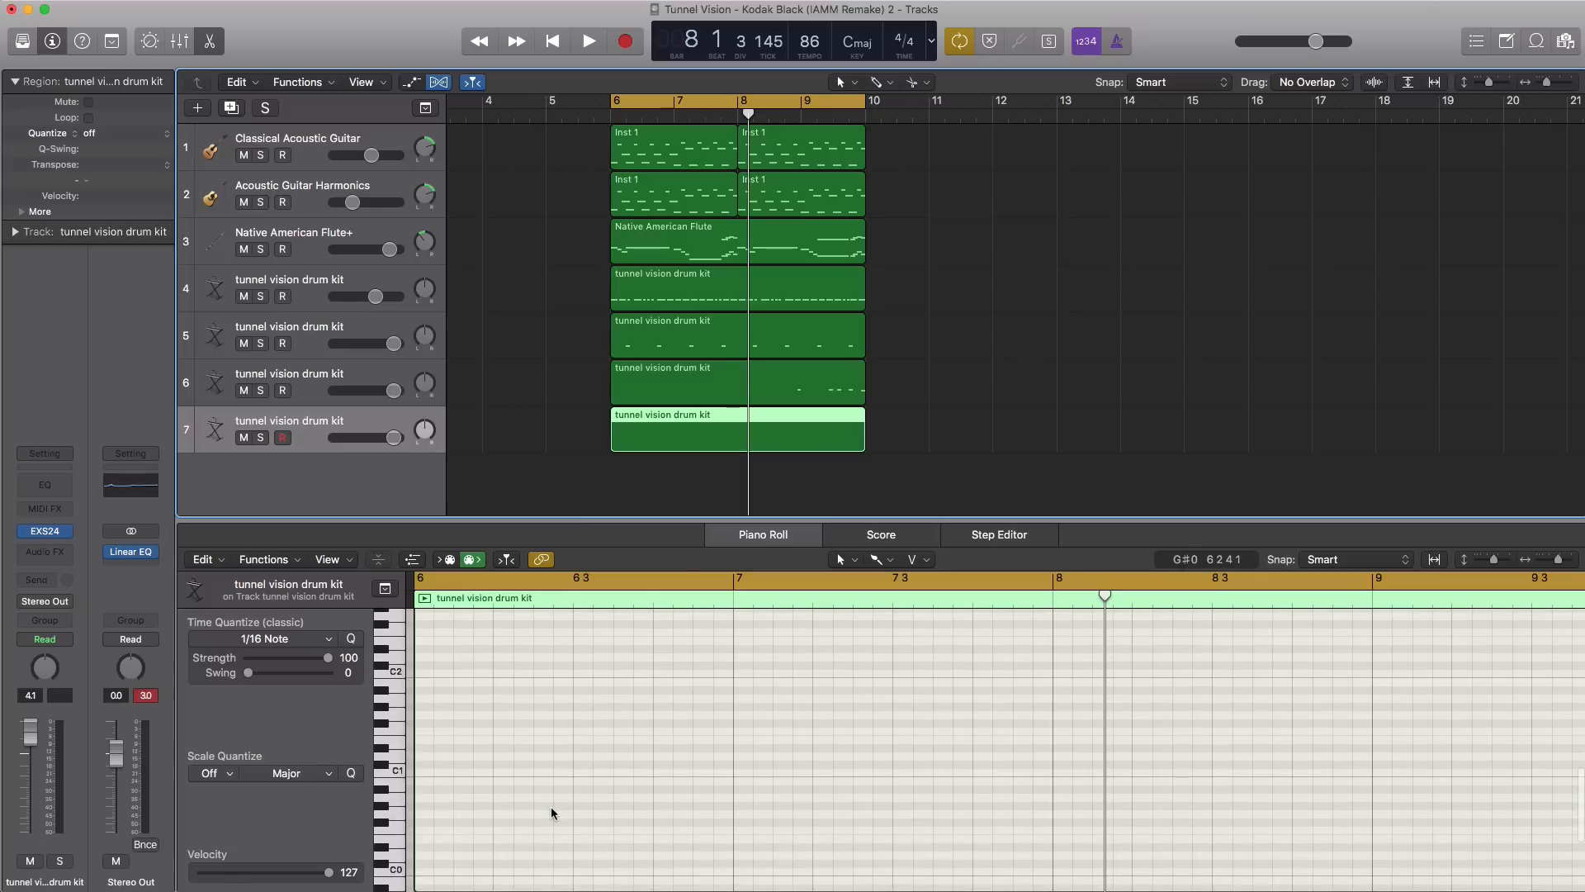
key(space)
key(space)
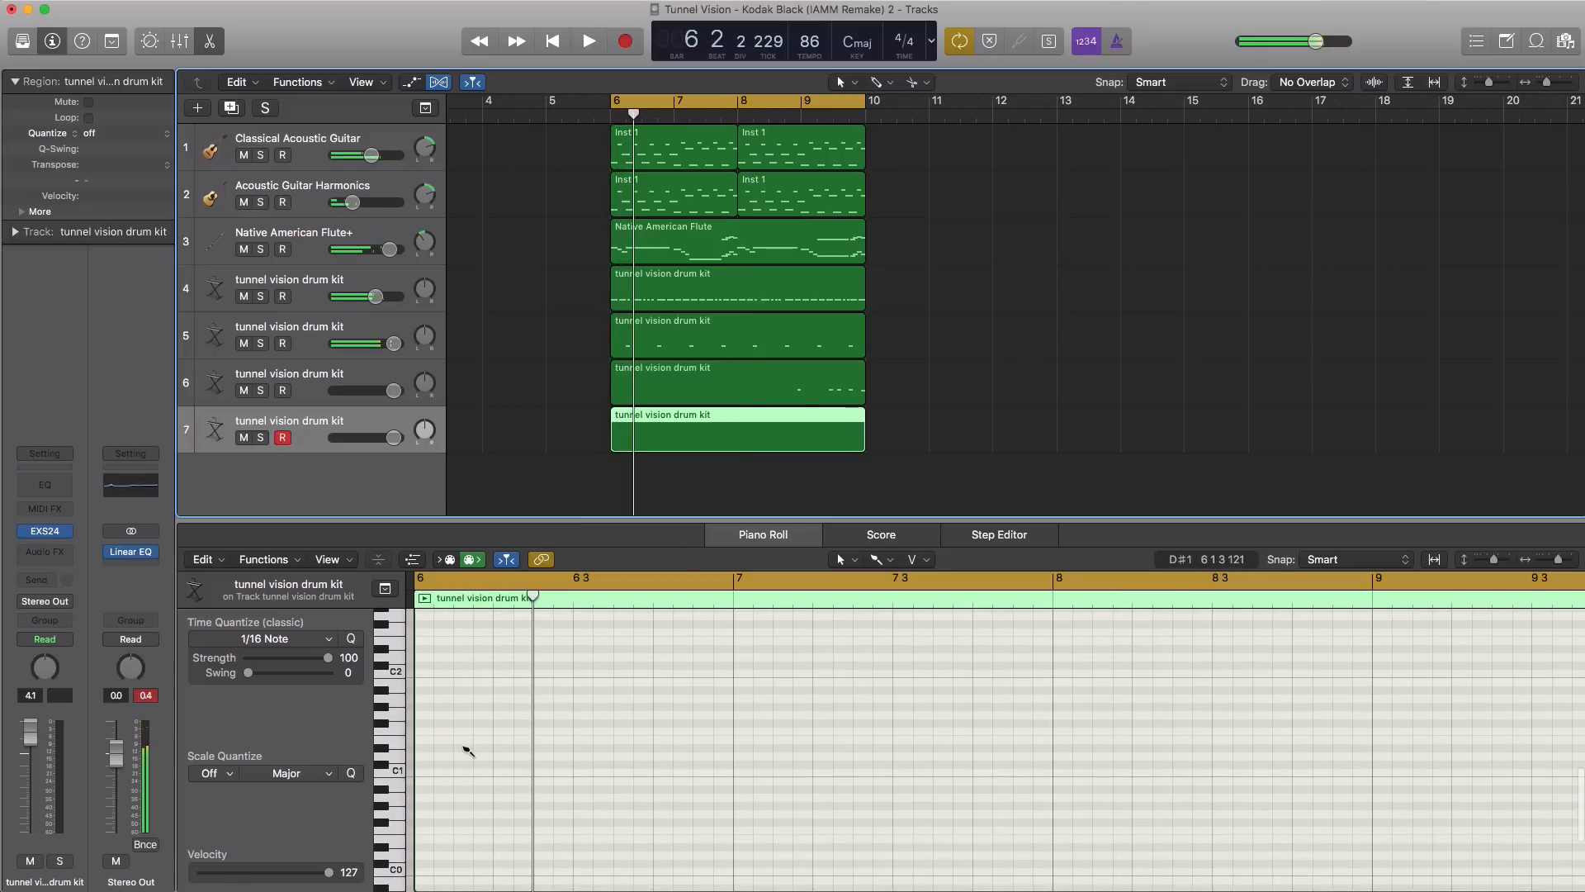
click(465, 748)
key(space)
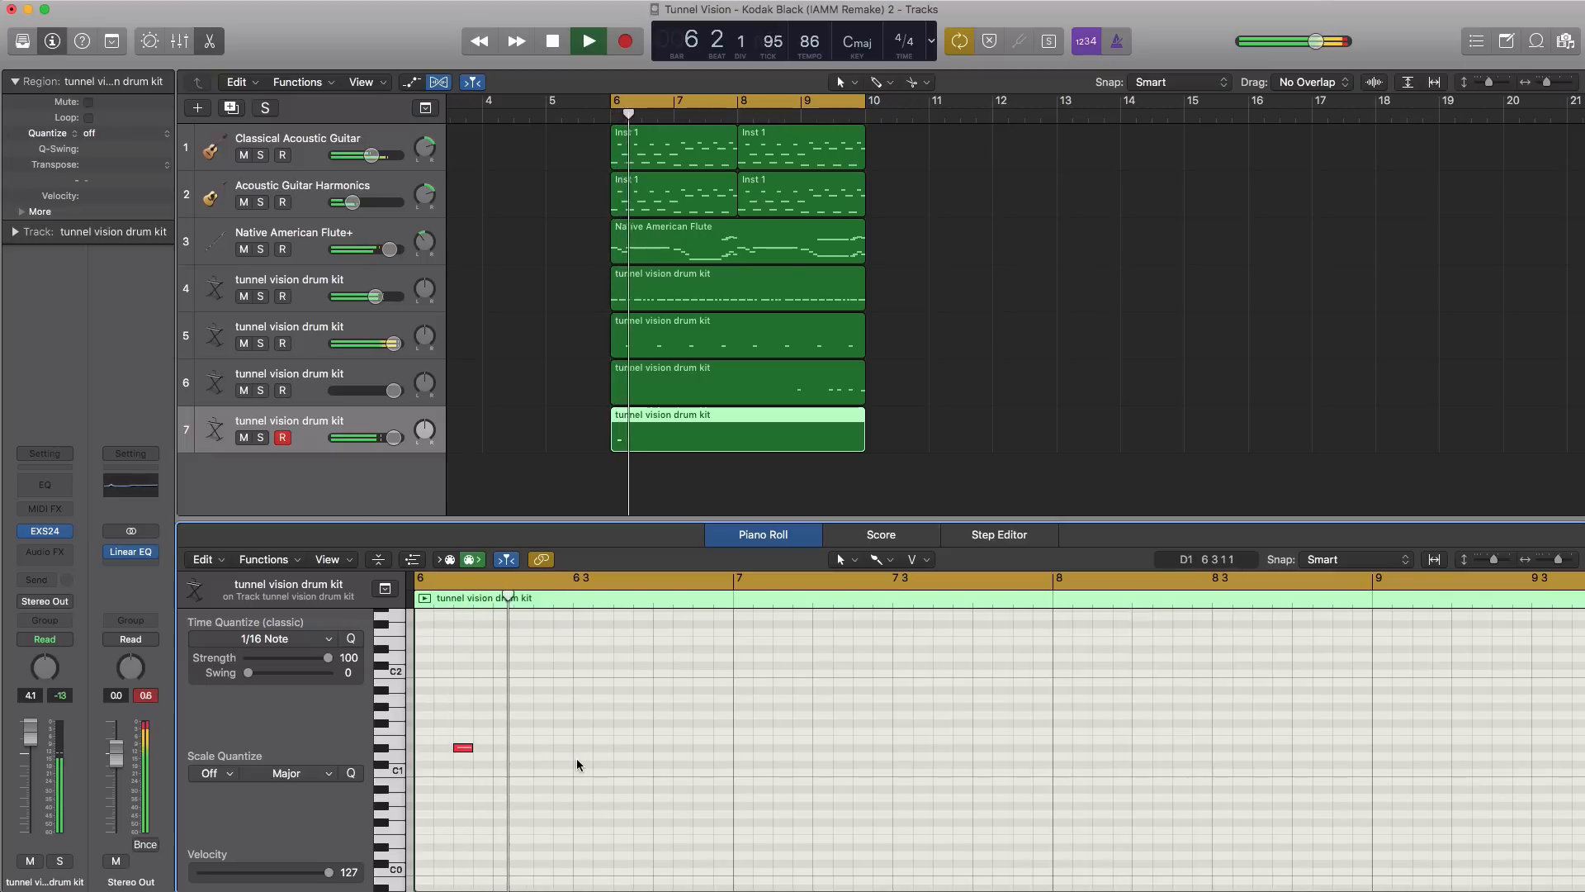
click(779, 749)
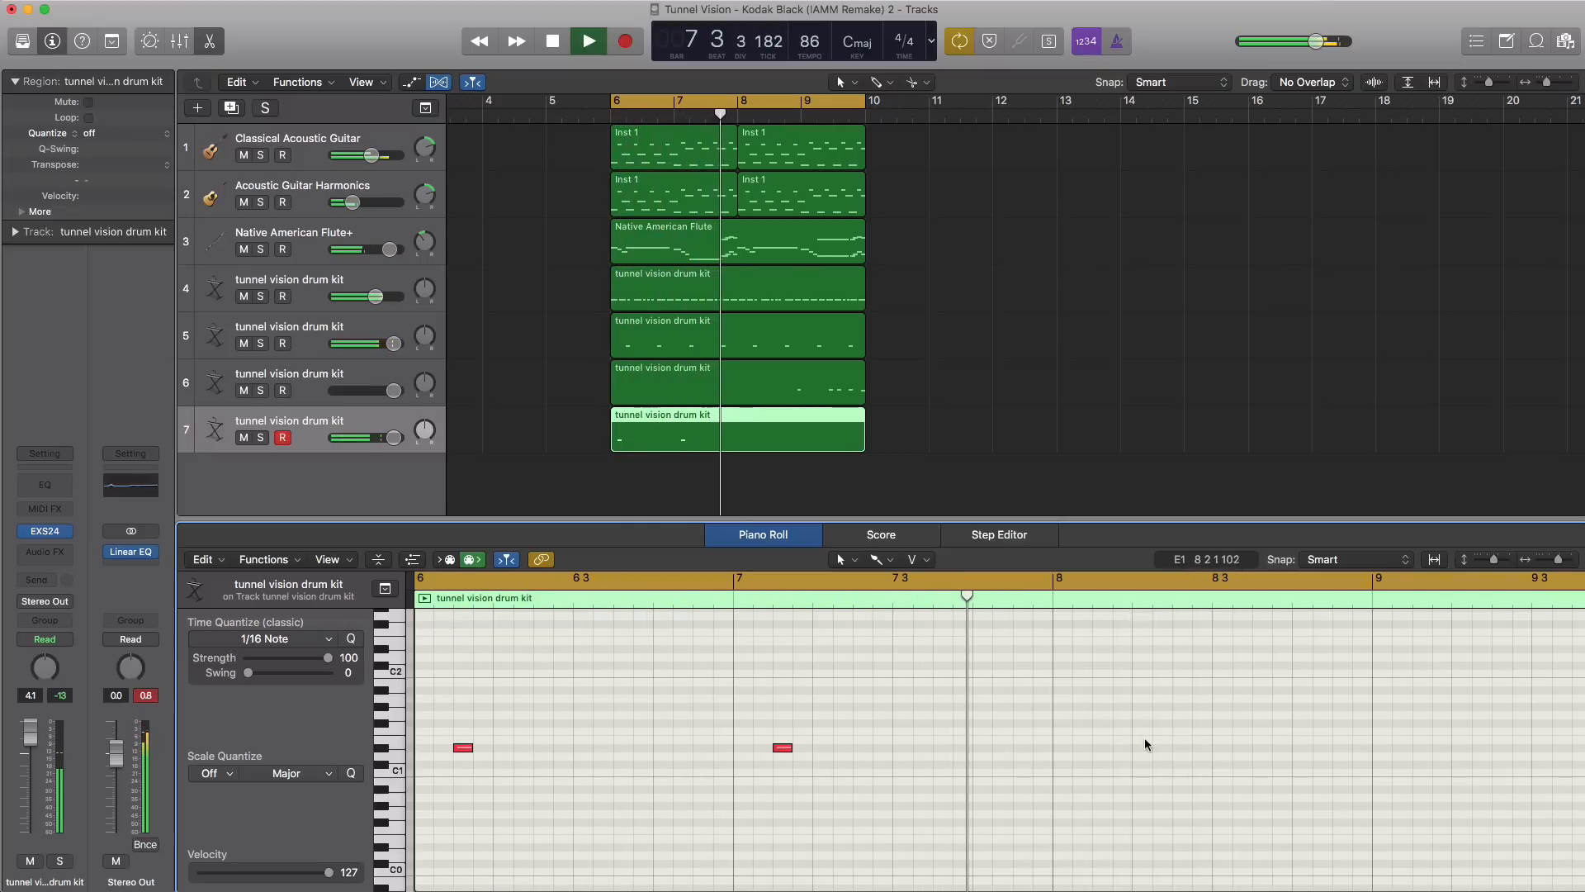
click(1106, 748)
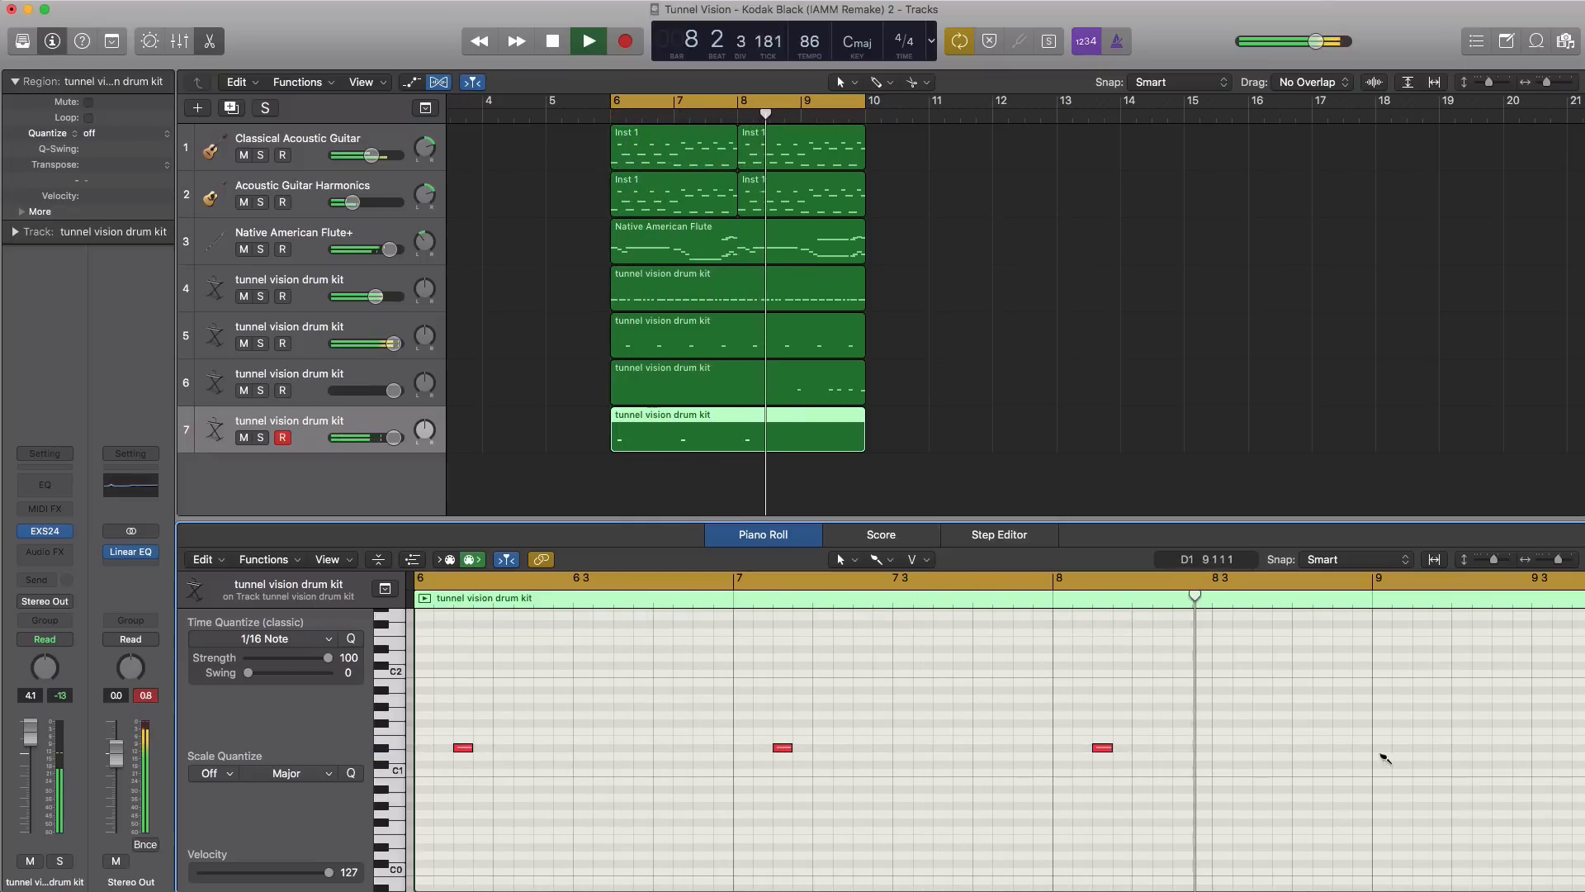
click(1423, 749)
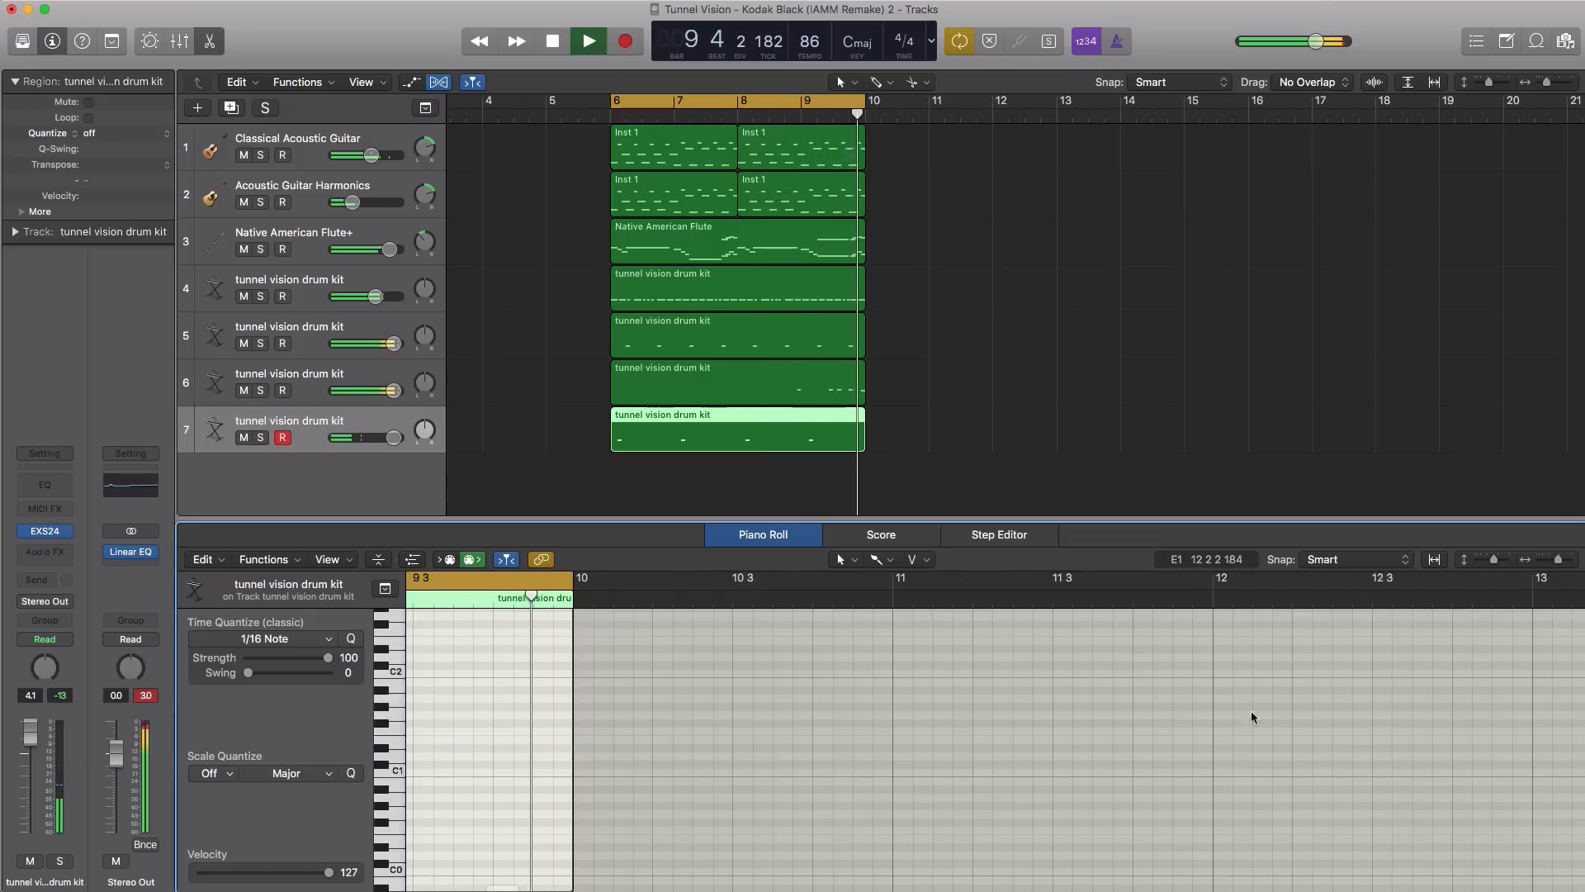
- Lower the seventh track's volume to 0.8 dB and duplicate the track
scroll(1121, 658, left, 10)
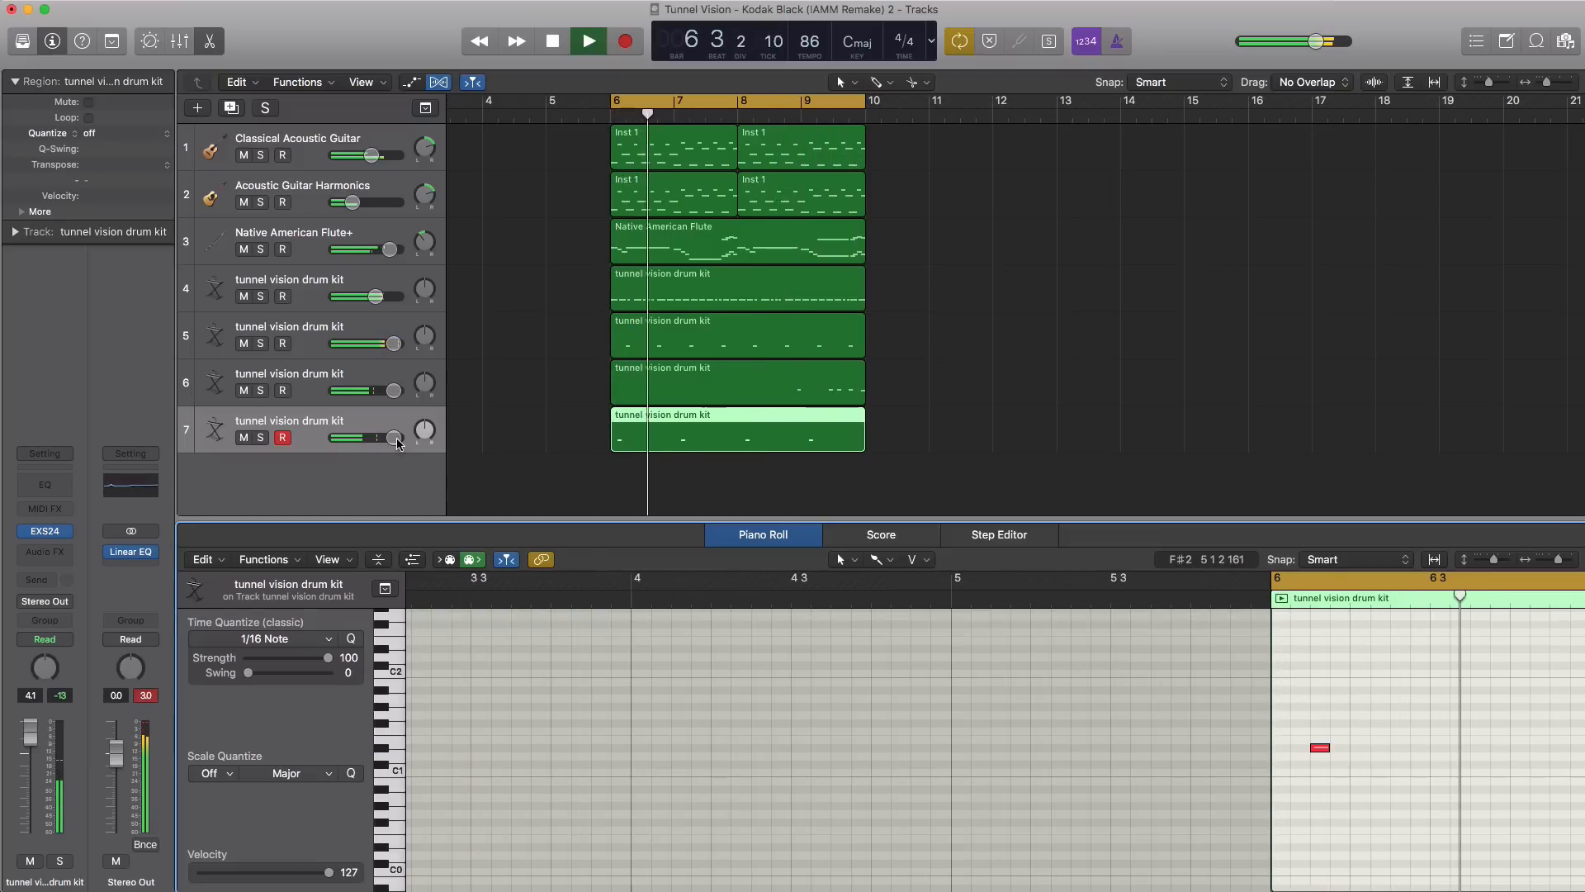
drag(397, 443, 384, 437)
click(232, 108)
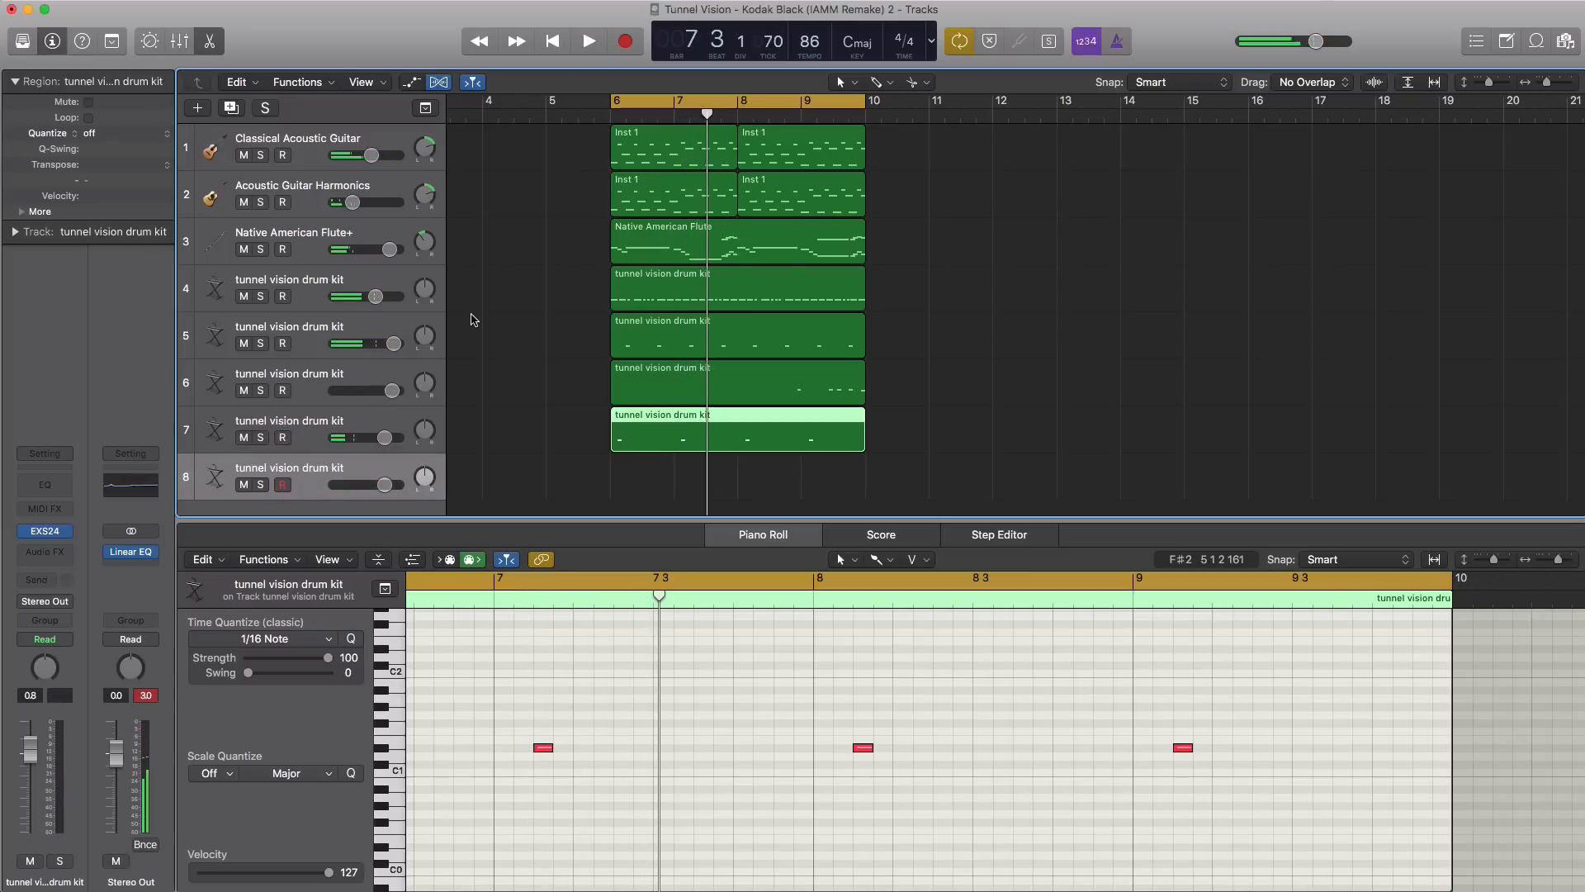
- Create a region at bar 6 on the eighth drum kit track and extend it to four bars
double_click(661, 482)
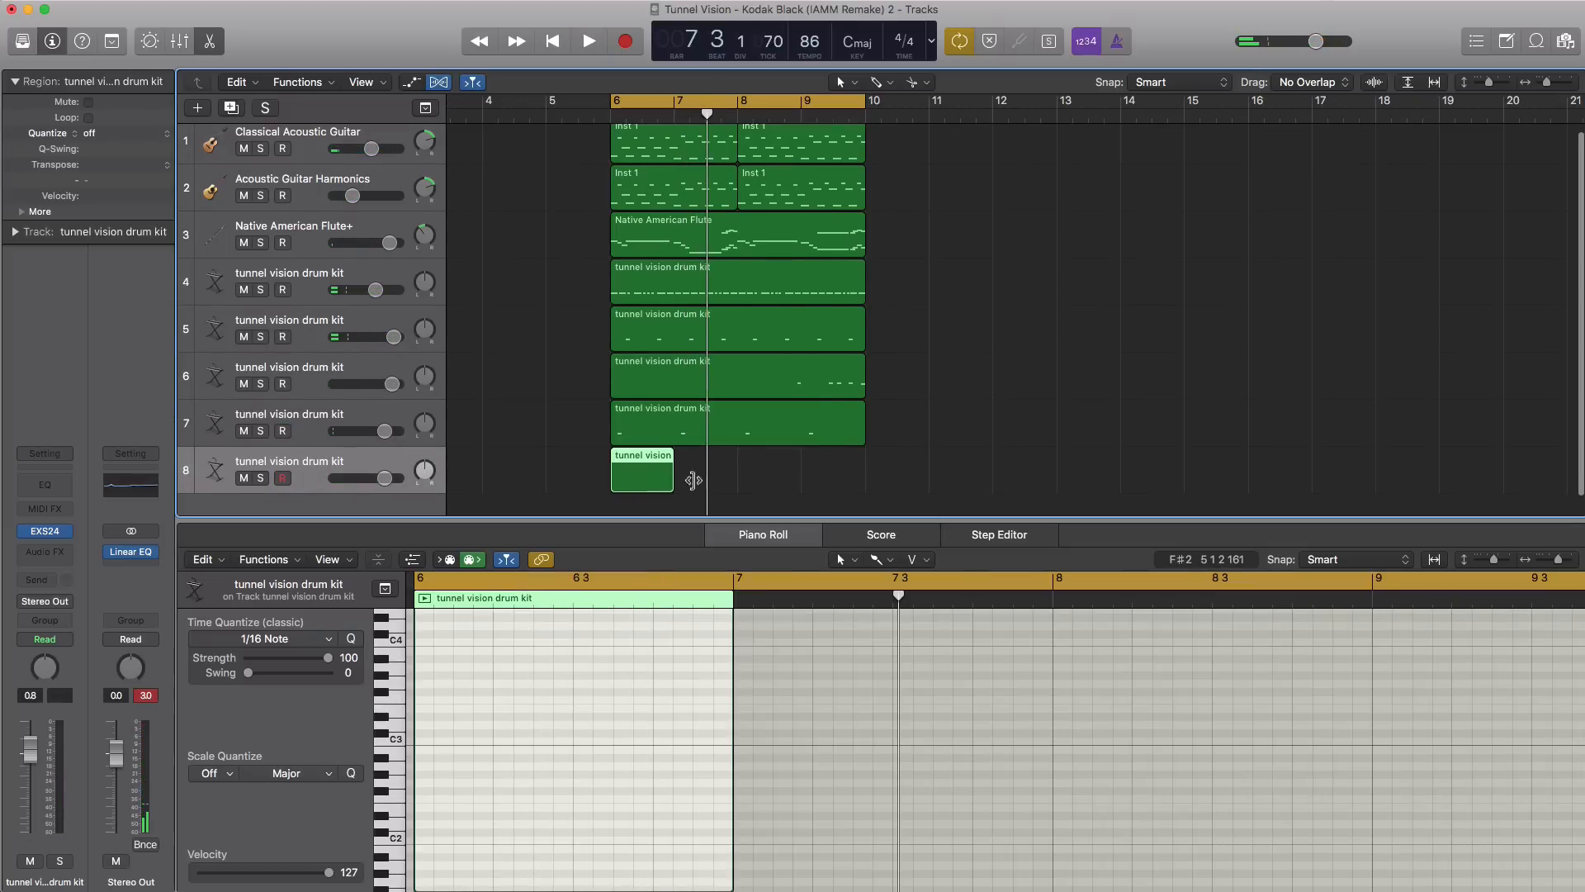
drag(694, 479, 865, 481)
scroll(593, 700, down, 1)
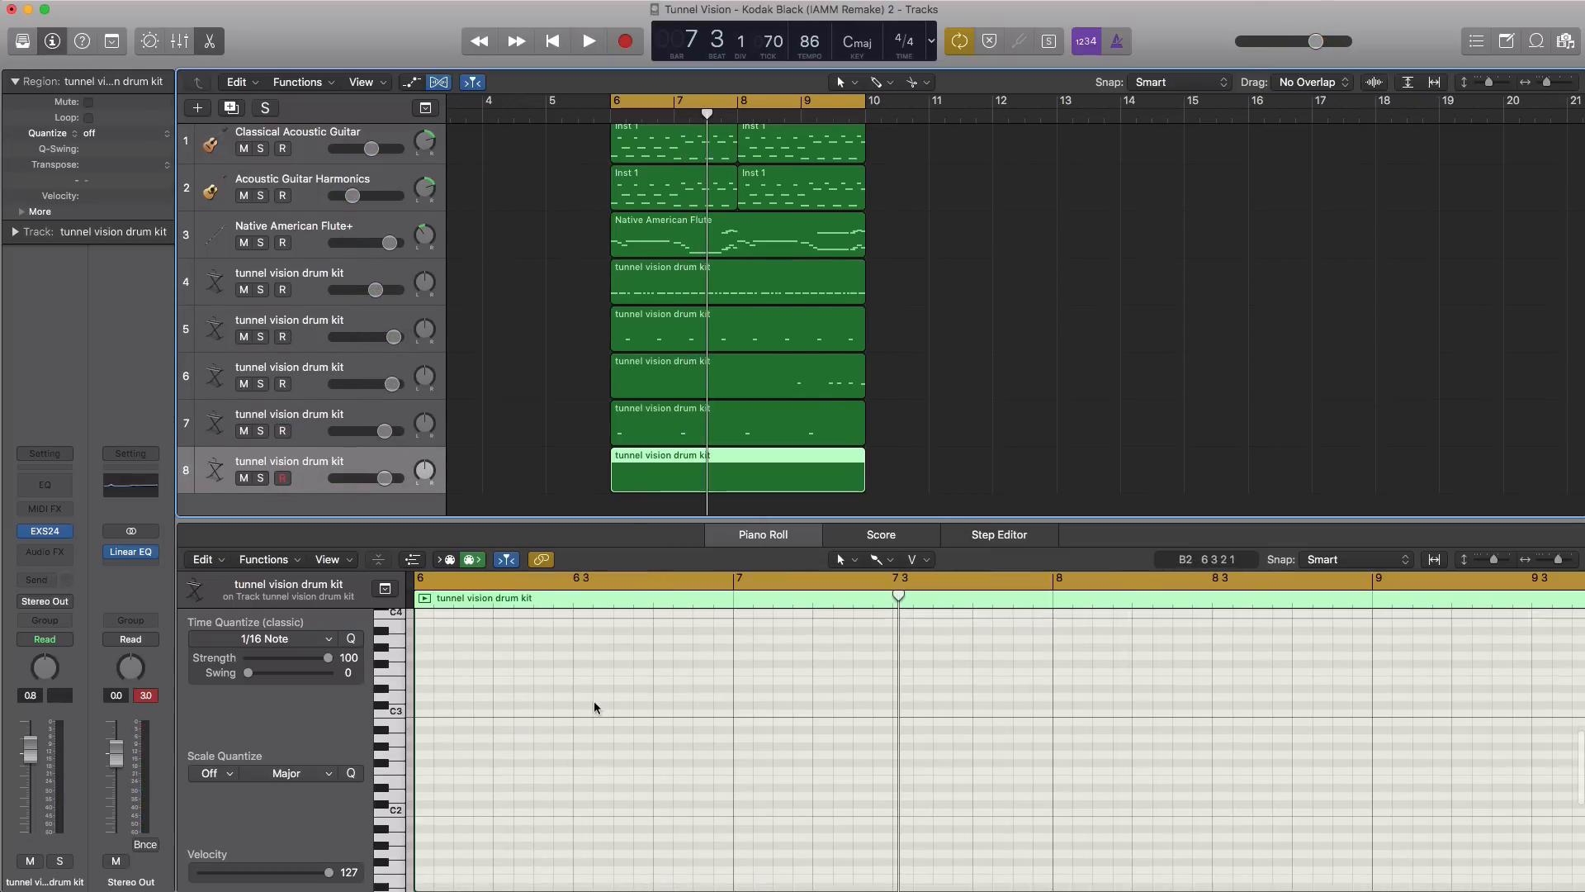
- Place C1 notes on beat 1 of bar 6 and on the third sixteenth of beat 3 in bar 7, checking with playback
key(space)
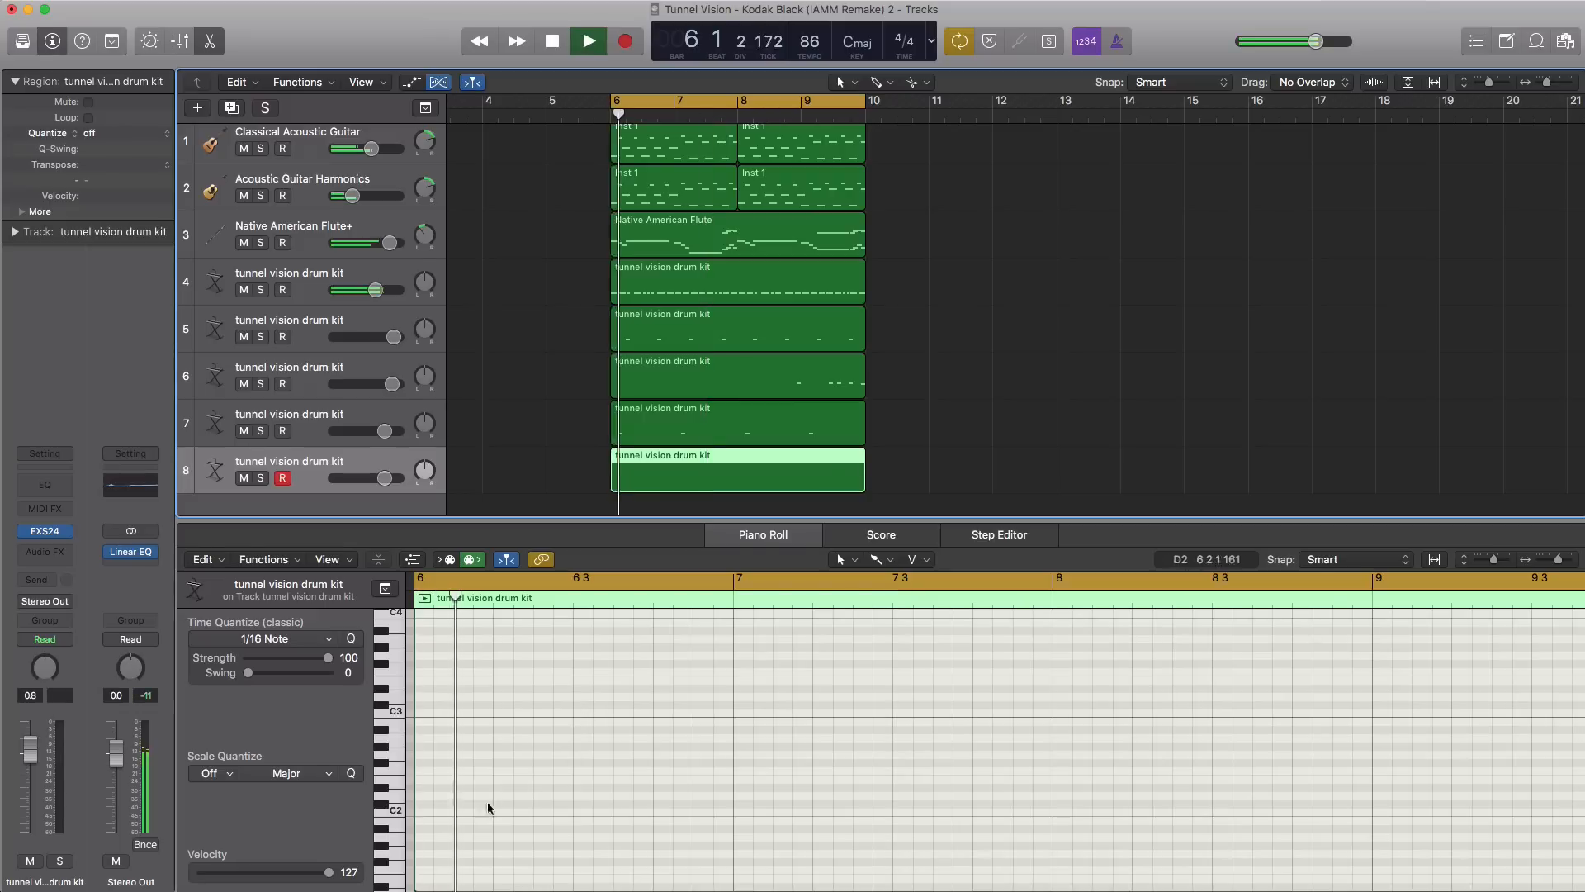
scroll(474, 811, down, 3)
click(425, 771)
key(space)
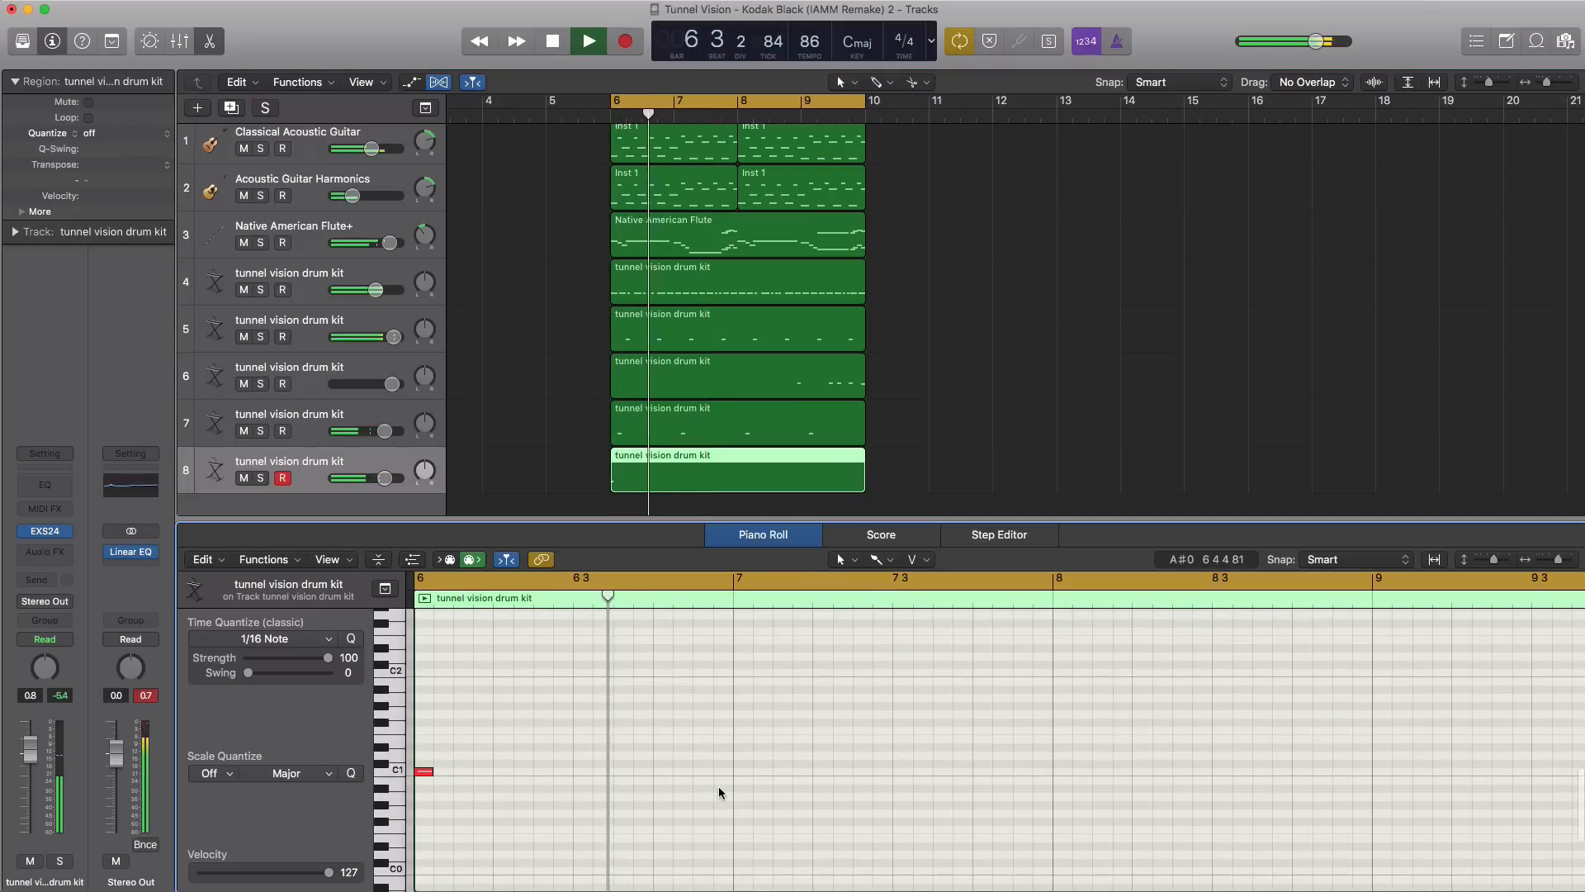
click(780, 771)
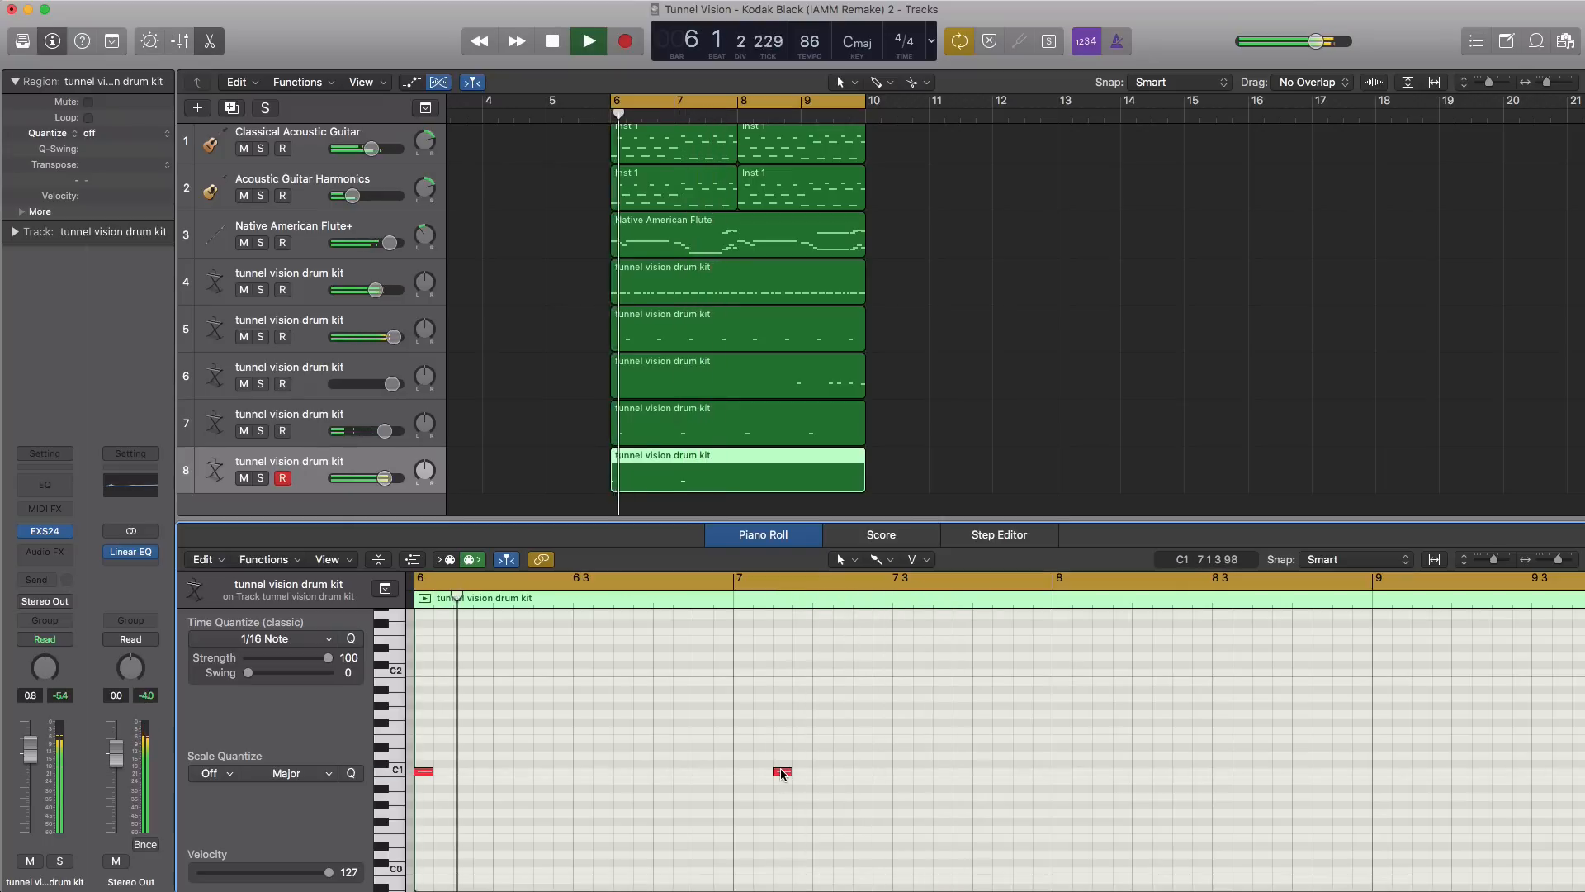
key(super+Left)
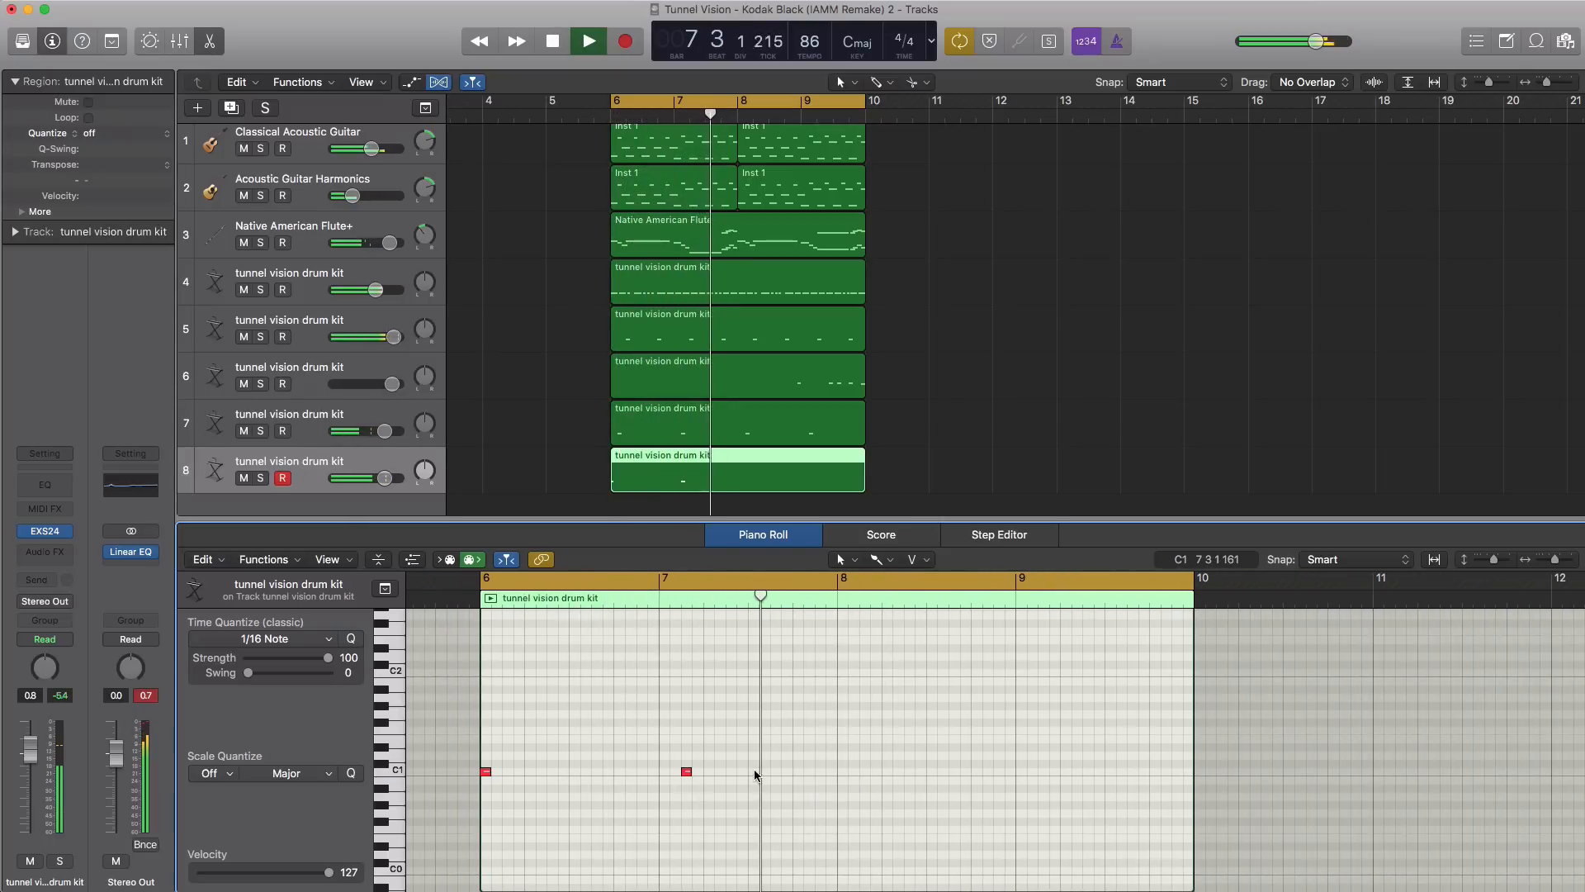
key(space)
drag(686, 771, 913, 775)
key(super+Right)
key(space)
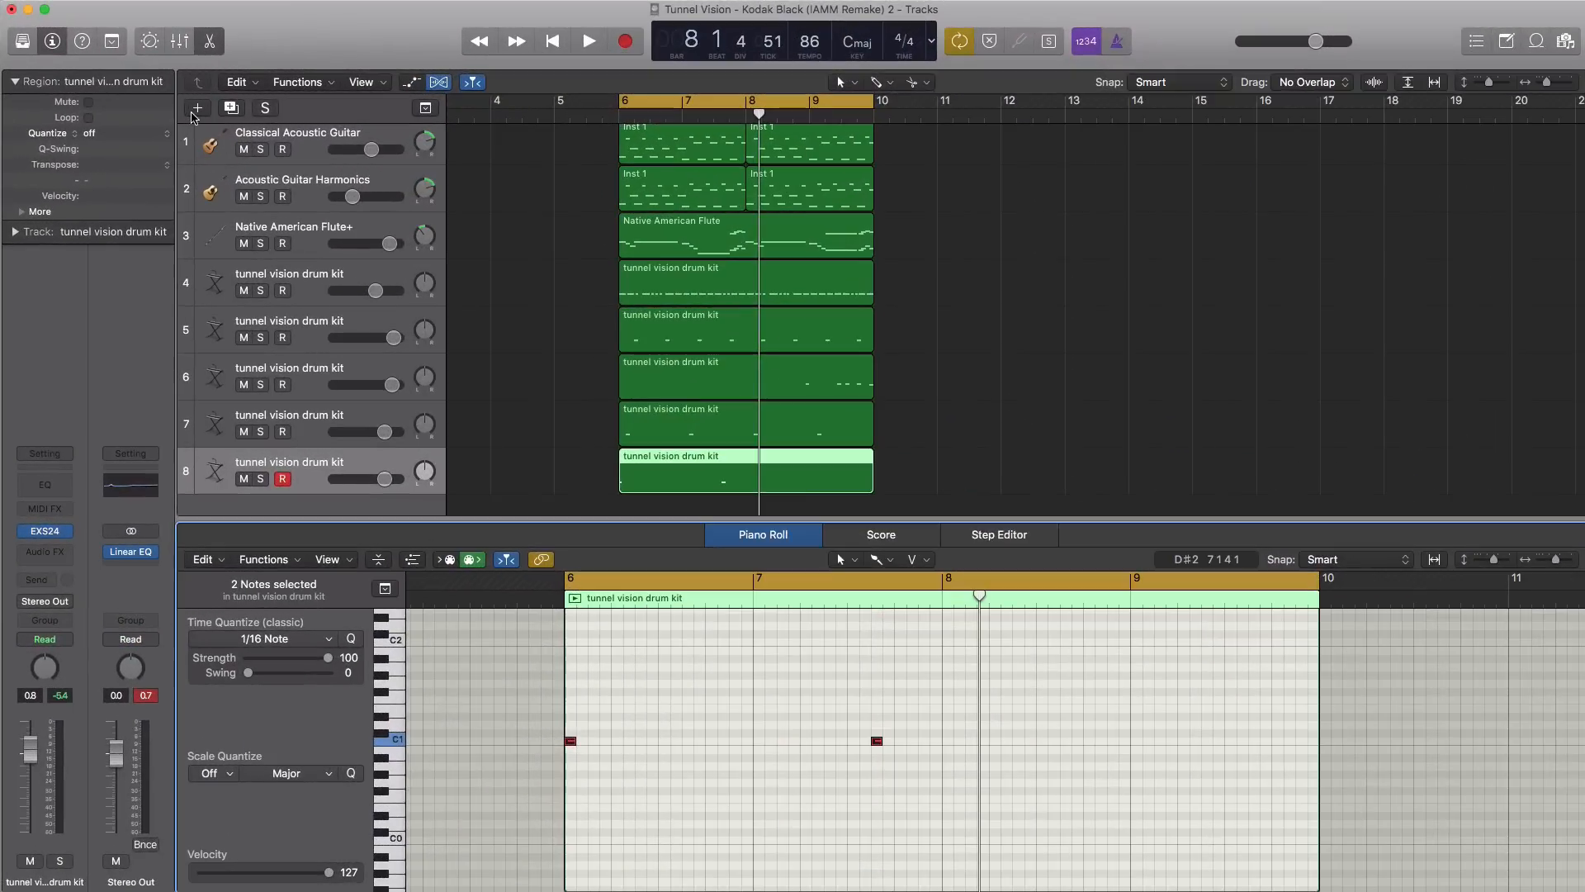
- Add one new software instrument track below the drum tracks and load the ES2 synthesizer on it
click(194, 109)
key(Return)
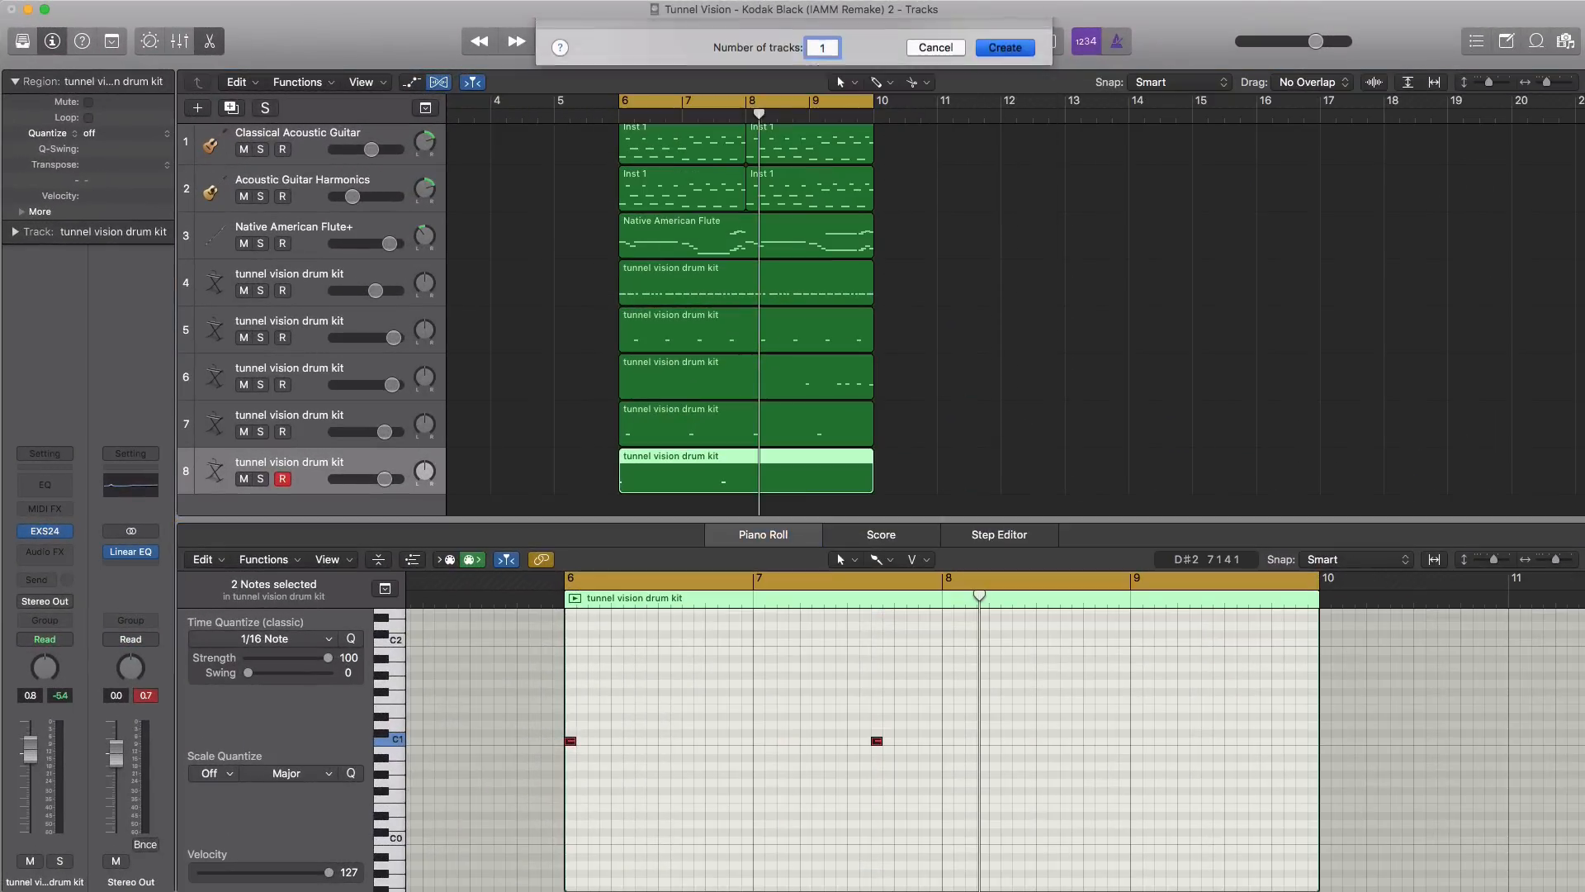
click(40, 531)
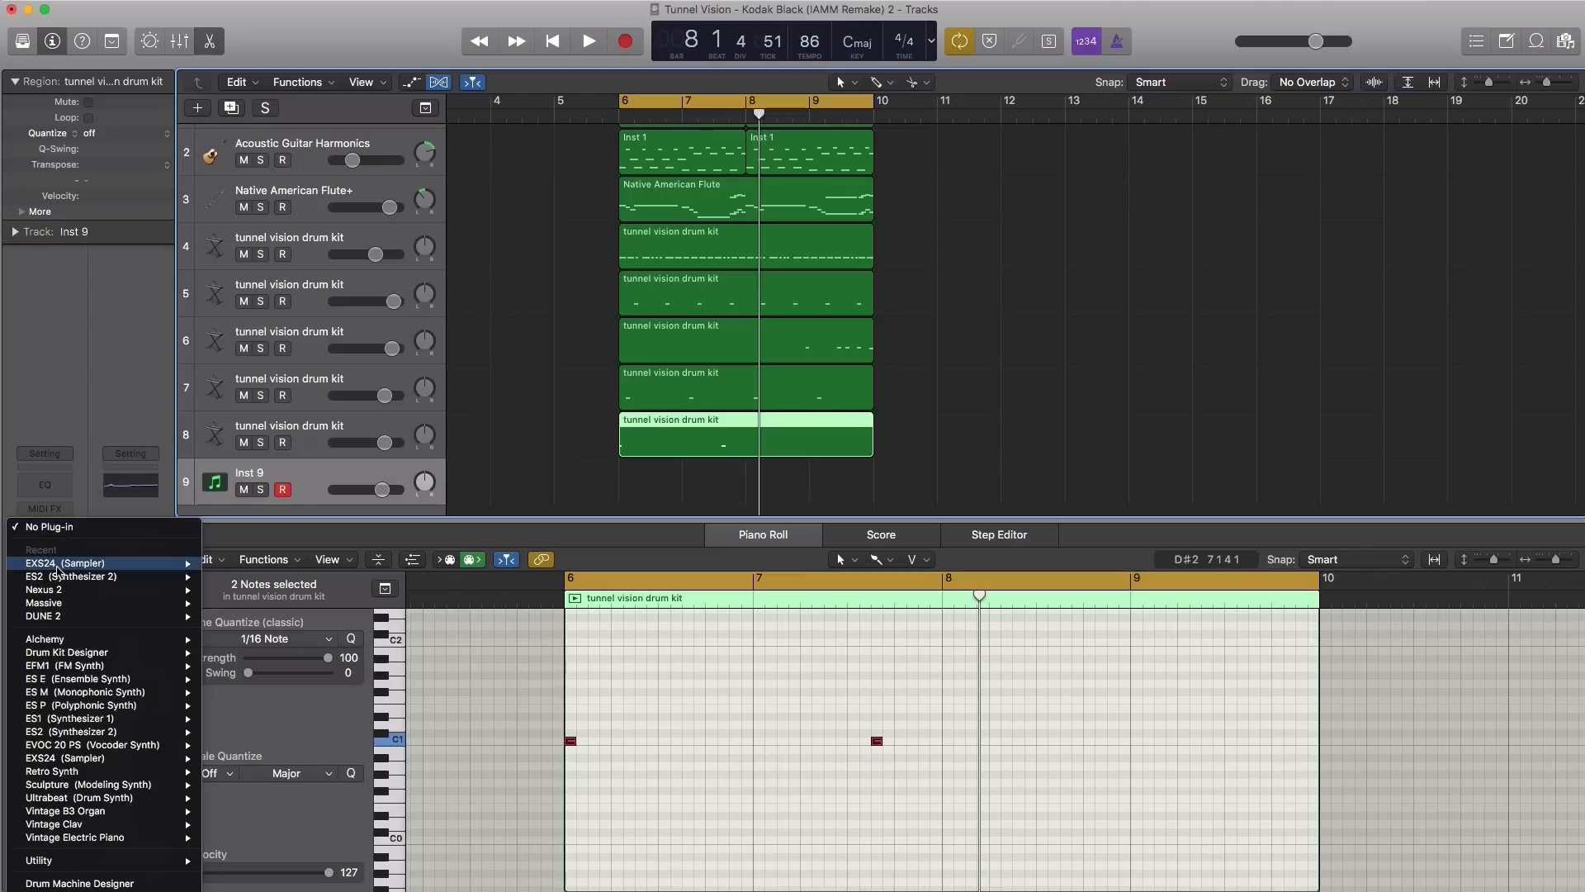
mouse_move(67, 581)
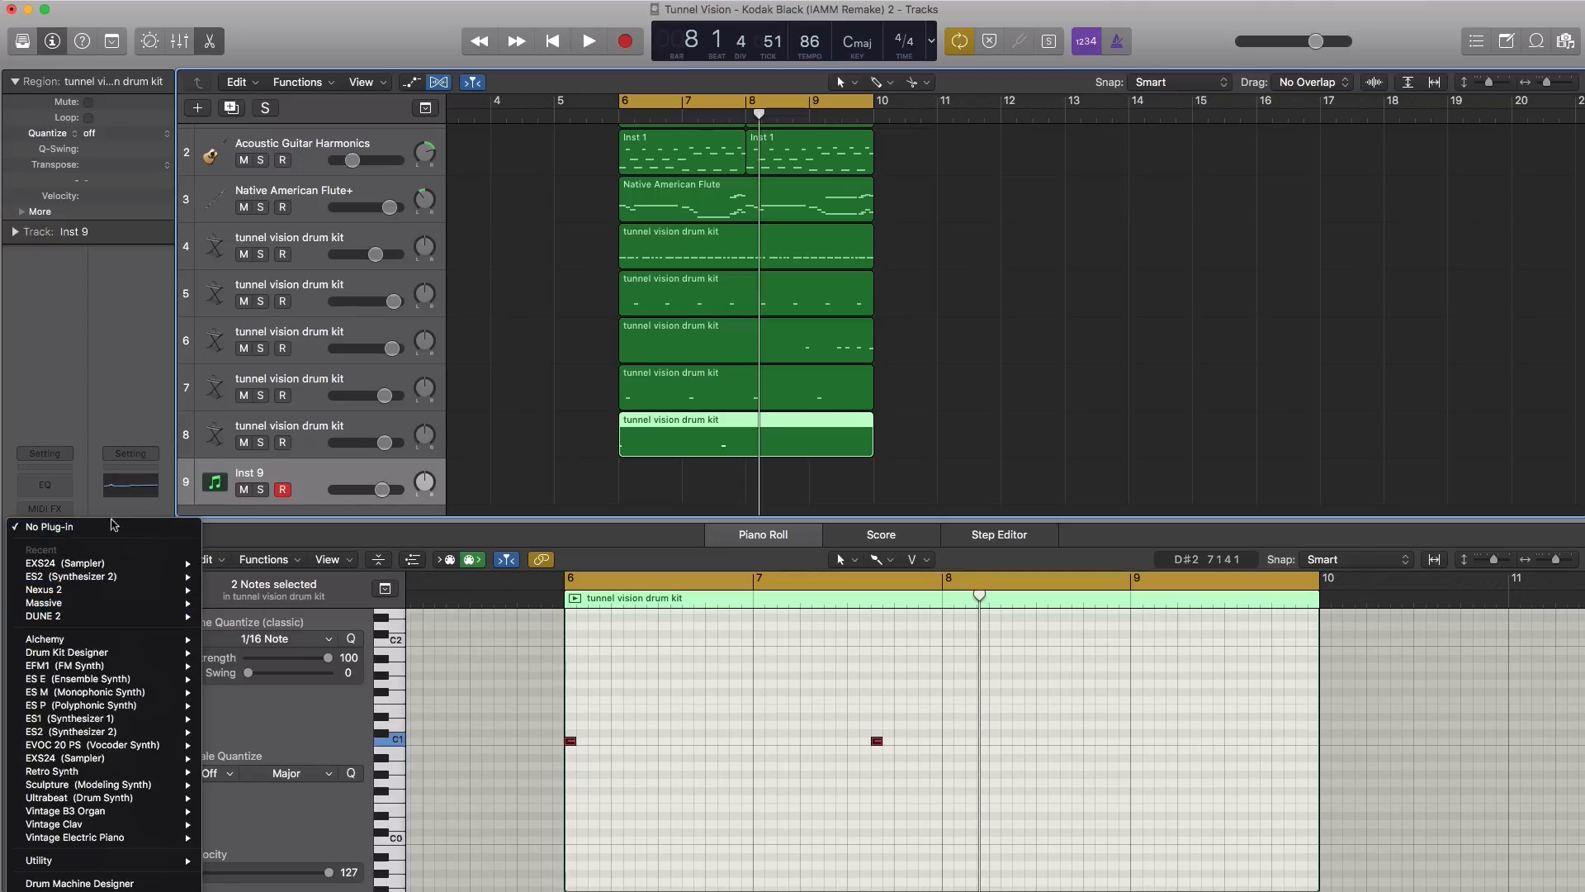
click(232, 588)
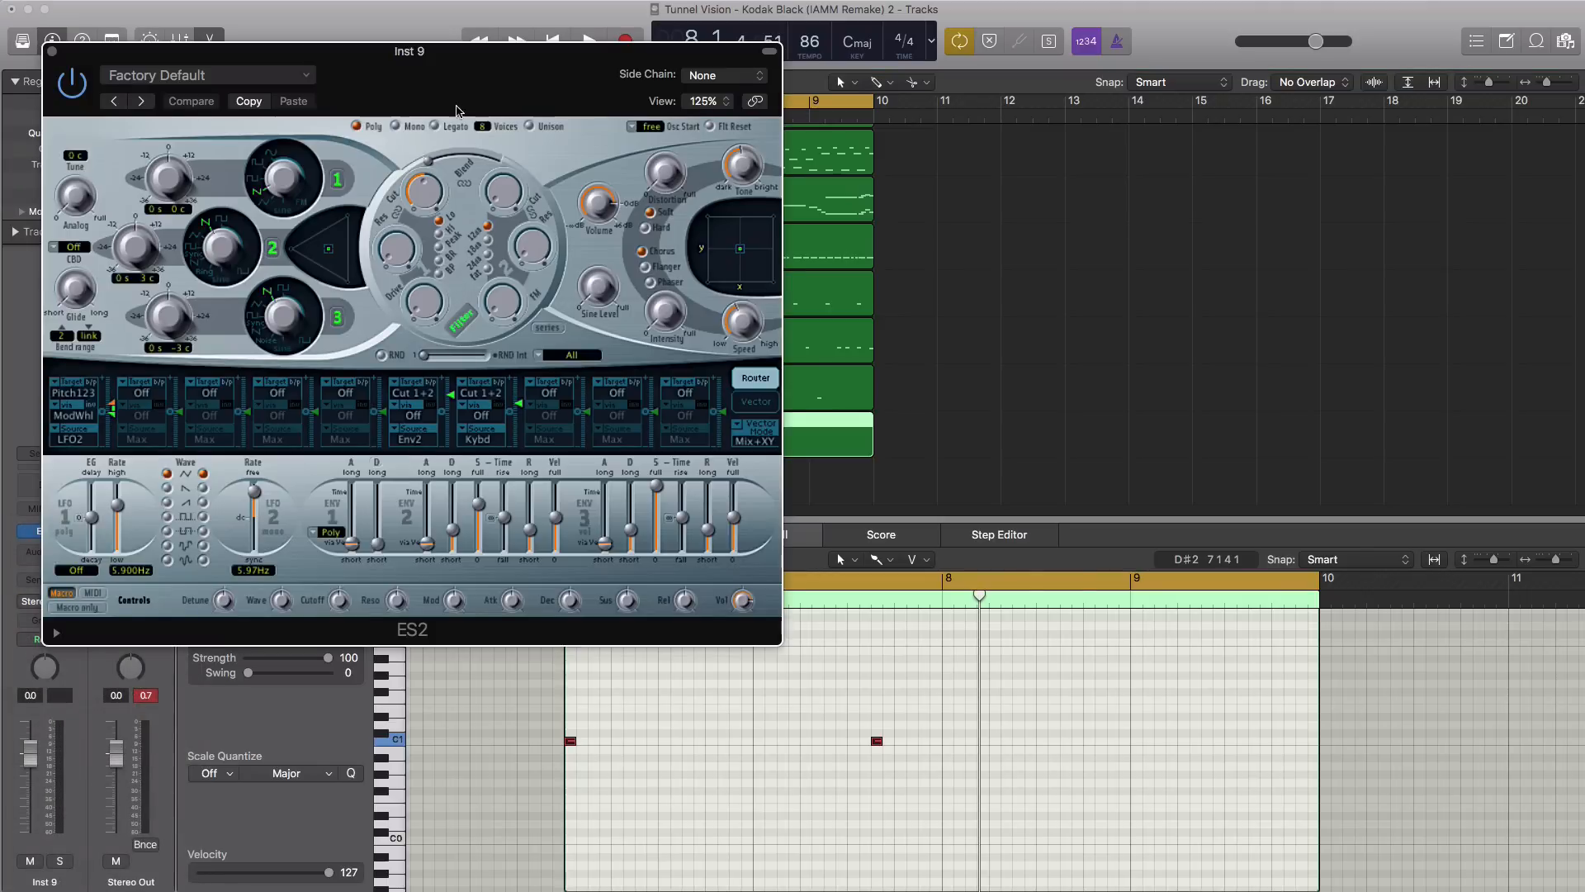
- Load the 808 preset in ES2 and close the synthesizer window
drag(329, 112, 648, 140)
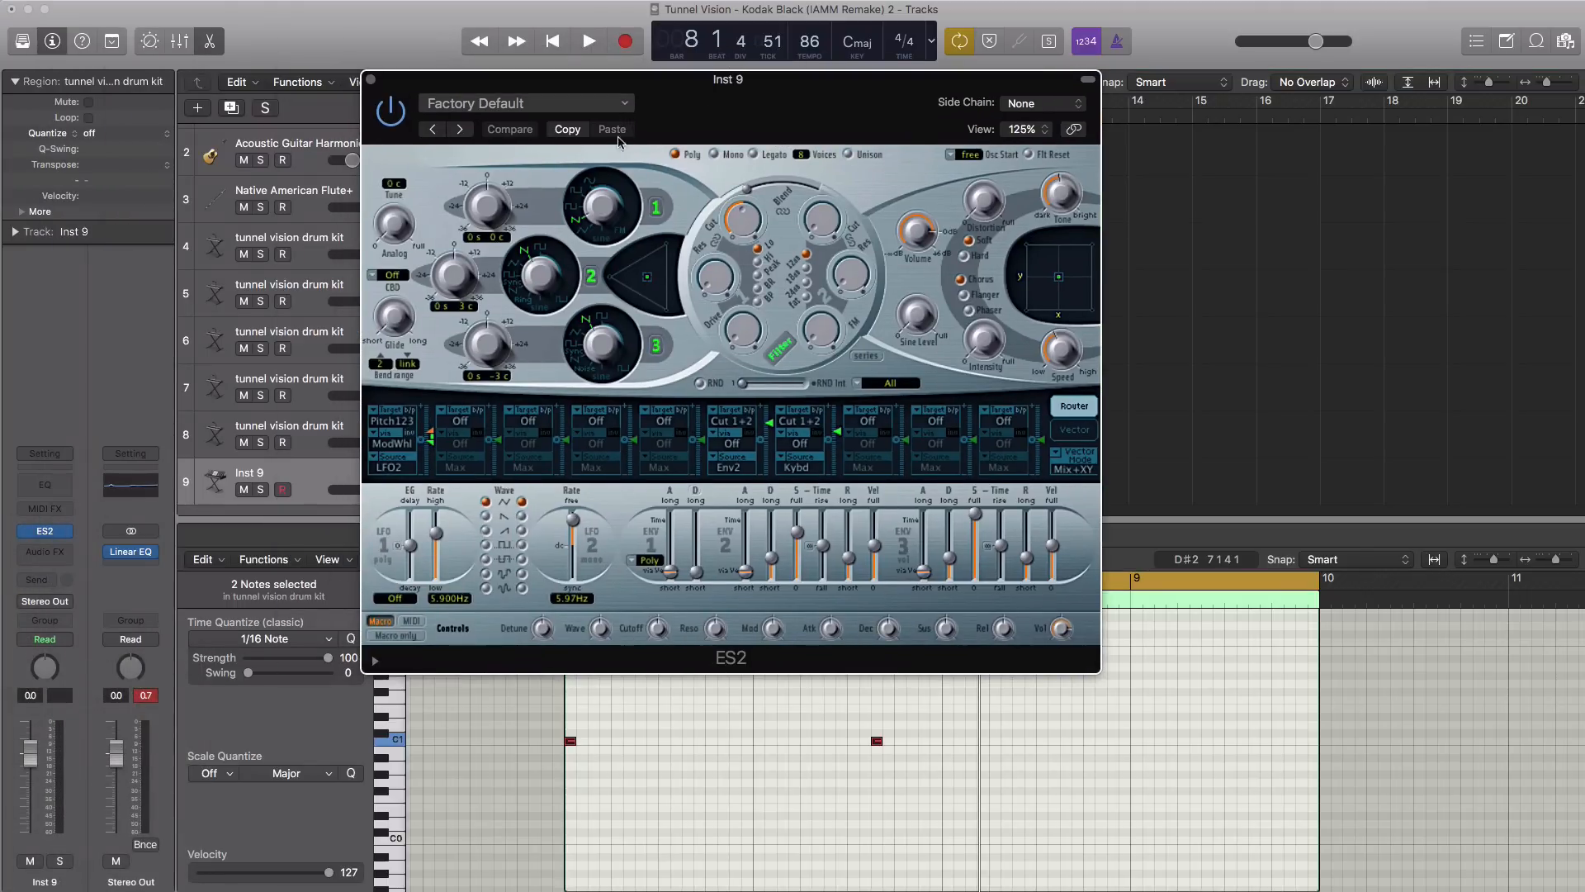
click(578, 103)
click(495, 371)
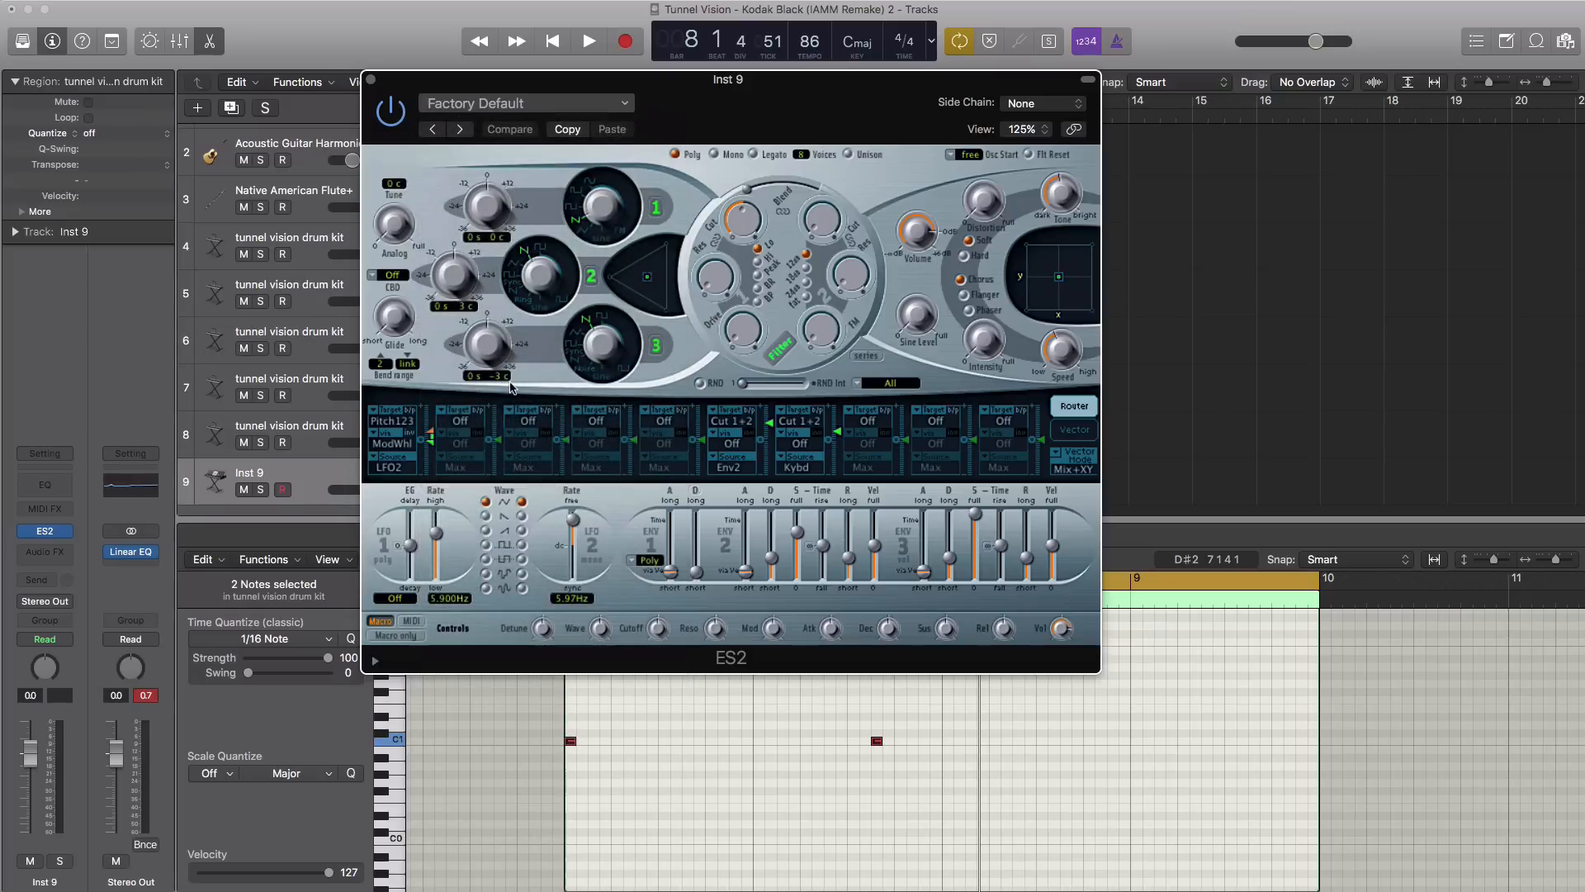
click(370, 80)
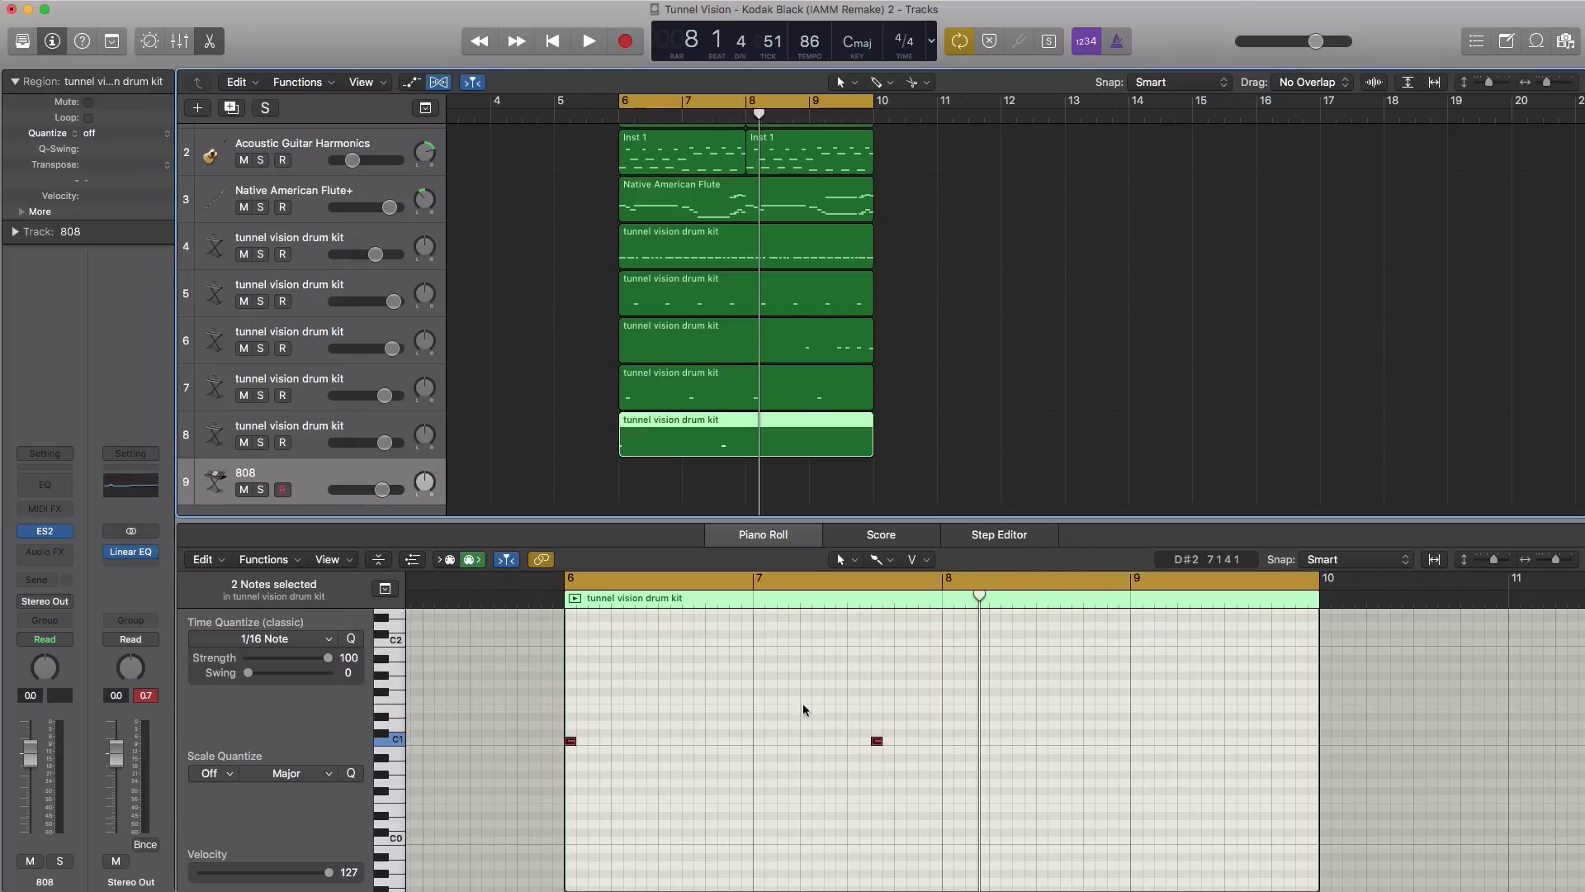
- Create a four-bar region from bar 6 on the 808 track and repeat the eighth track's two-bar pattern from bar 8
click(639, 489)
drag(675, 494, 869, 496)
mouse_move(872, 442)
mouse_down()
mouse_move(738, 424)
mouse_move(842, 435)
mouse_up()
click(805, 483)
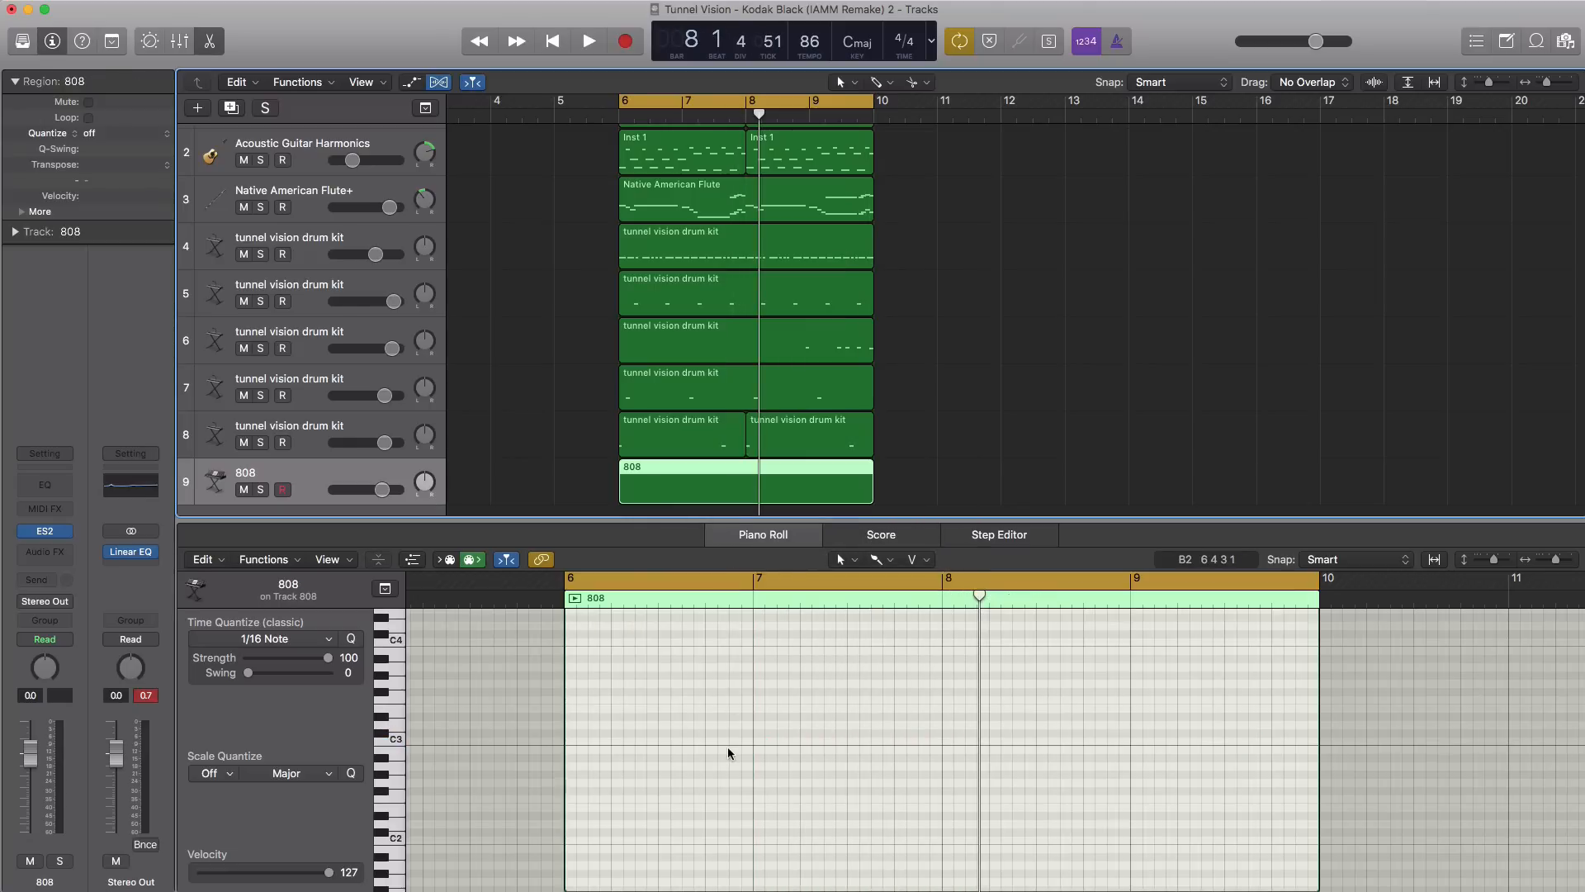
- Draw a G0 note five sixteenths long at the start of bar 6 in the 808 region, checking with playback
scroll(726, 746, down, 5)
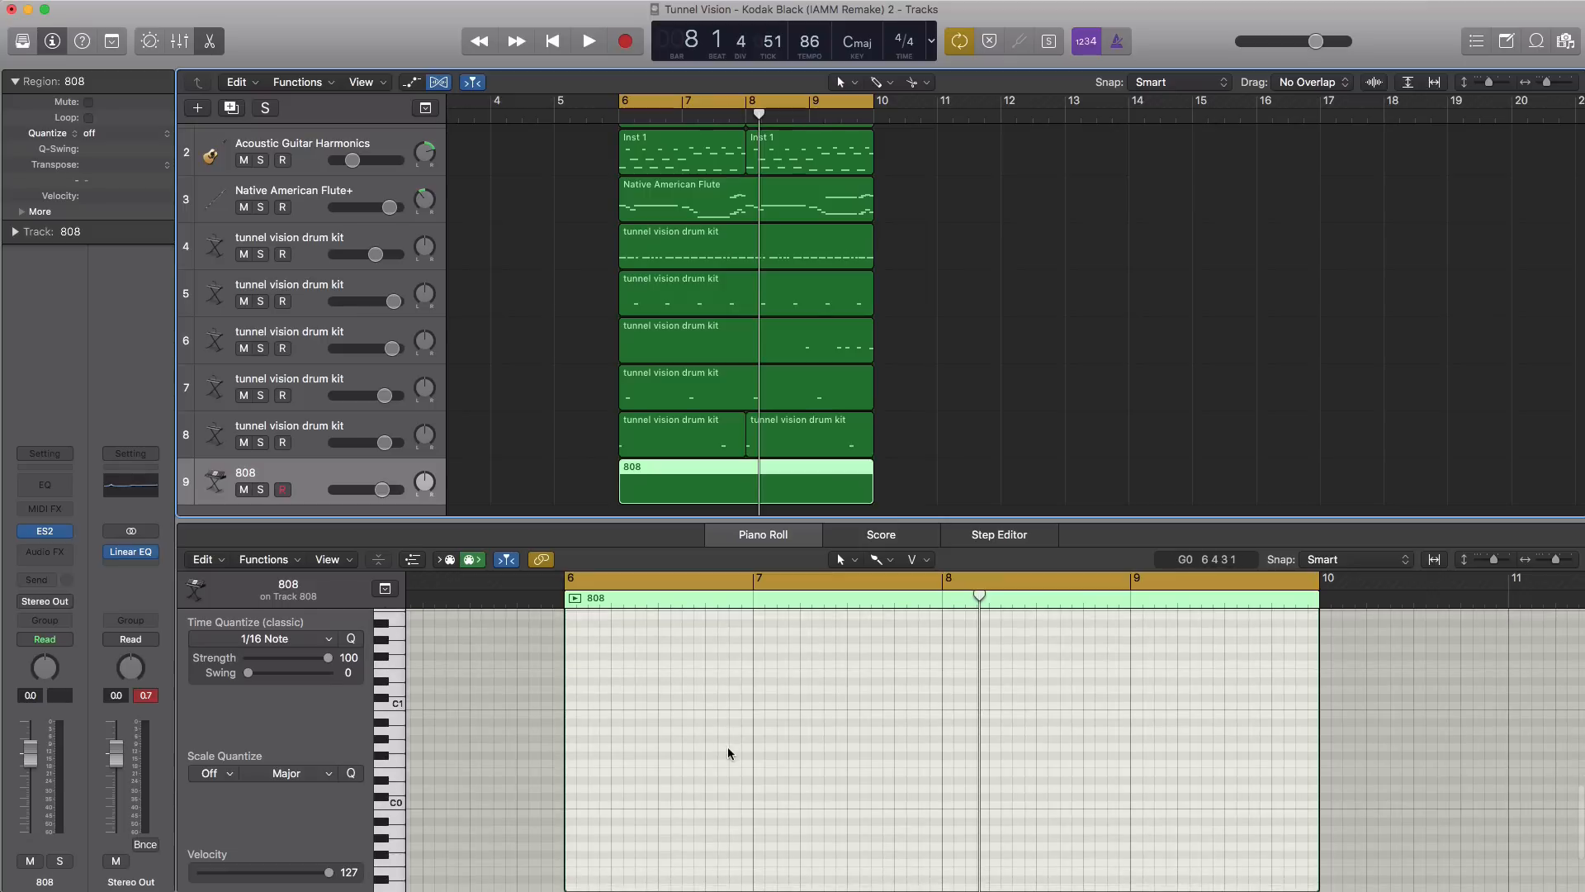
click(573, 750)
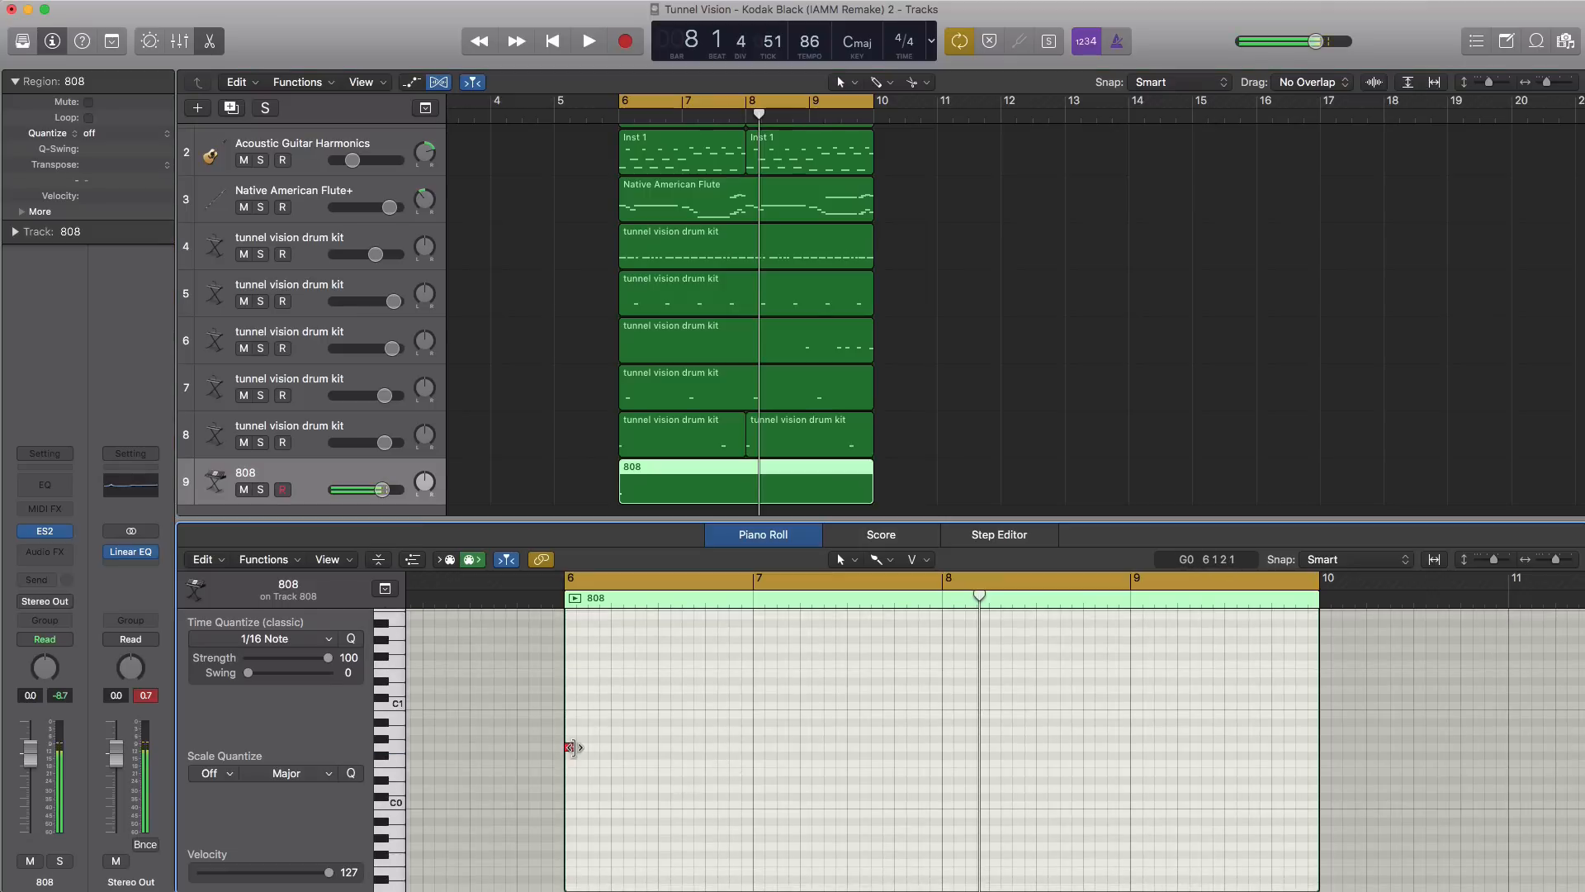
drag(573, 747, 621, 748)
key(space)
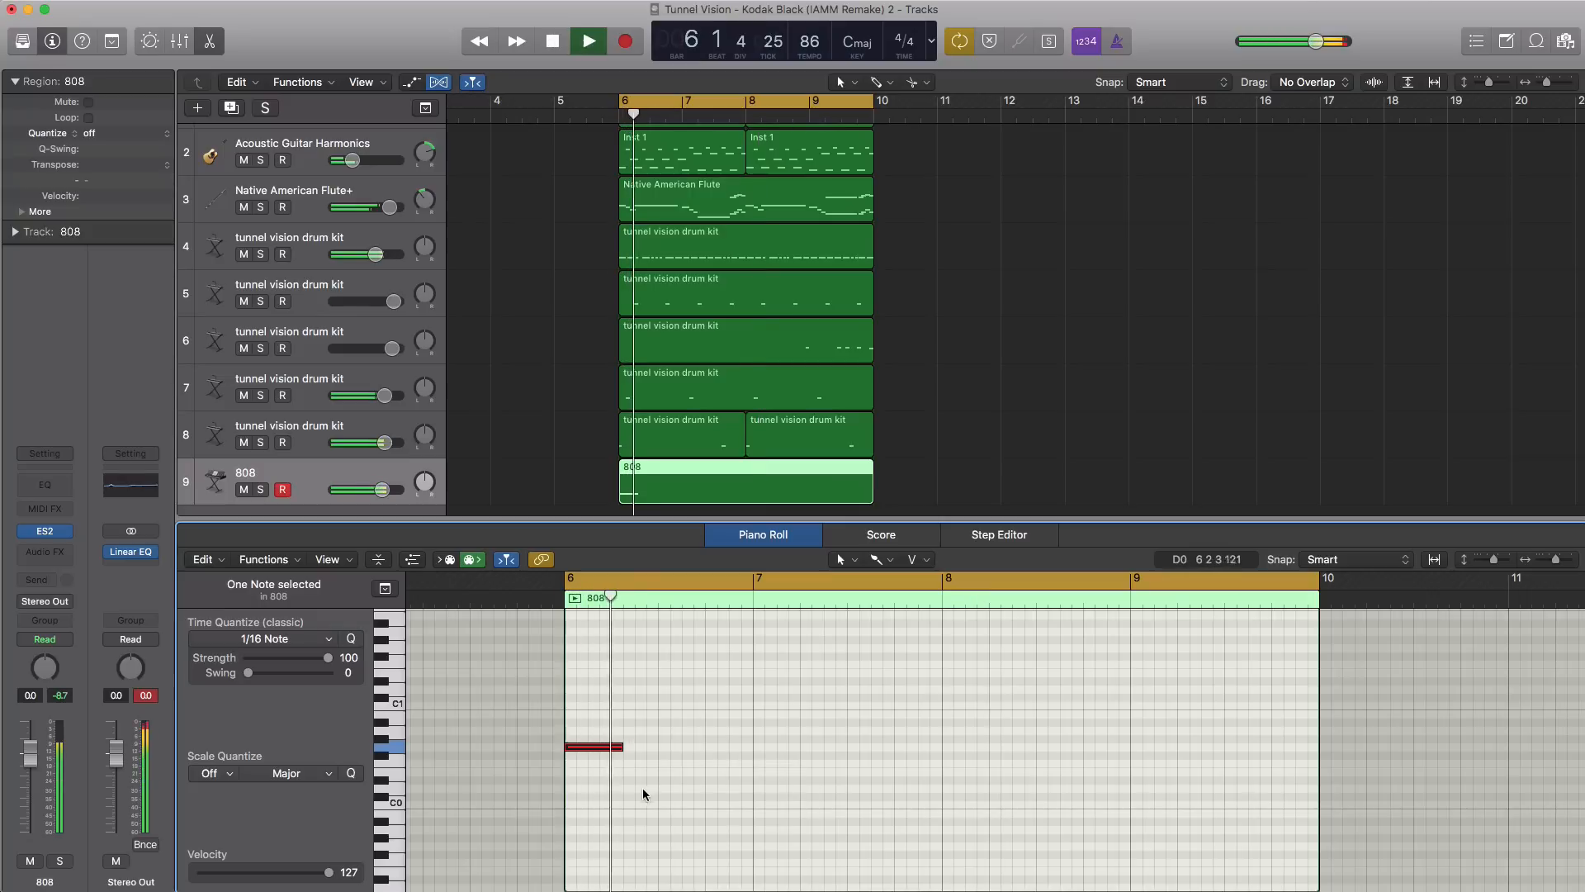
key(space)
- Add three back-to-back C0 notes to the 808 region, filling beat 2 through the end of bar 6
click(617, 805)
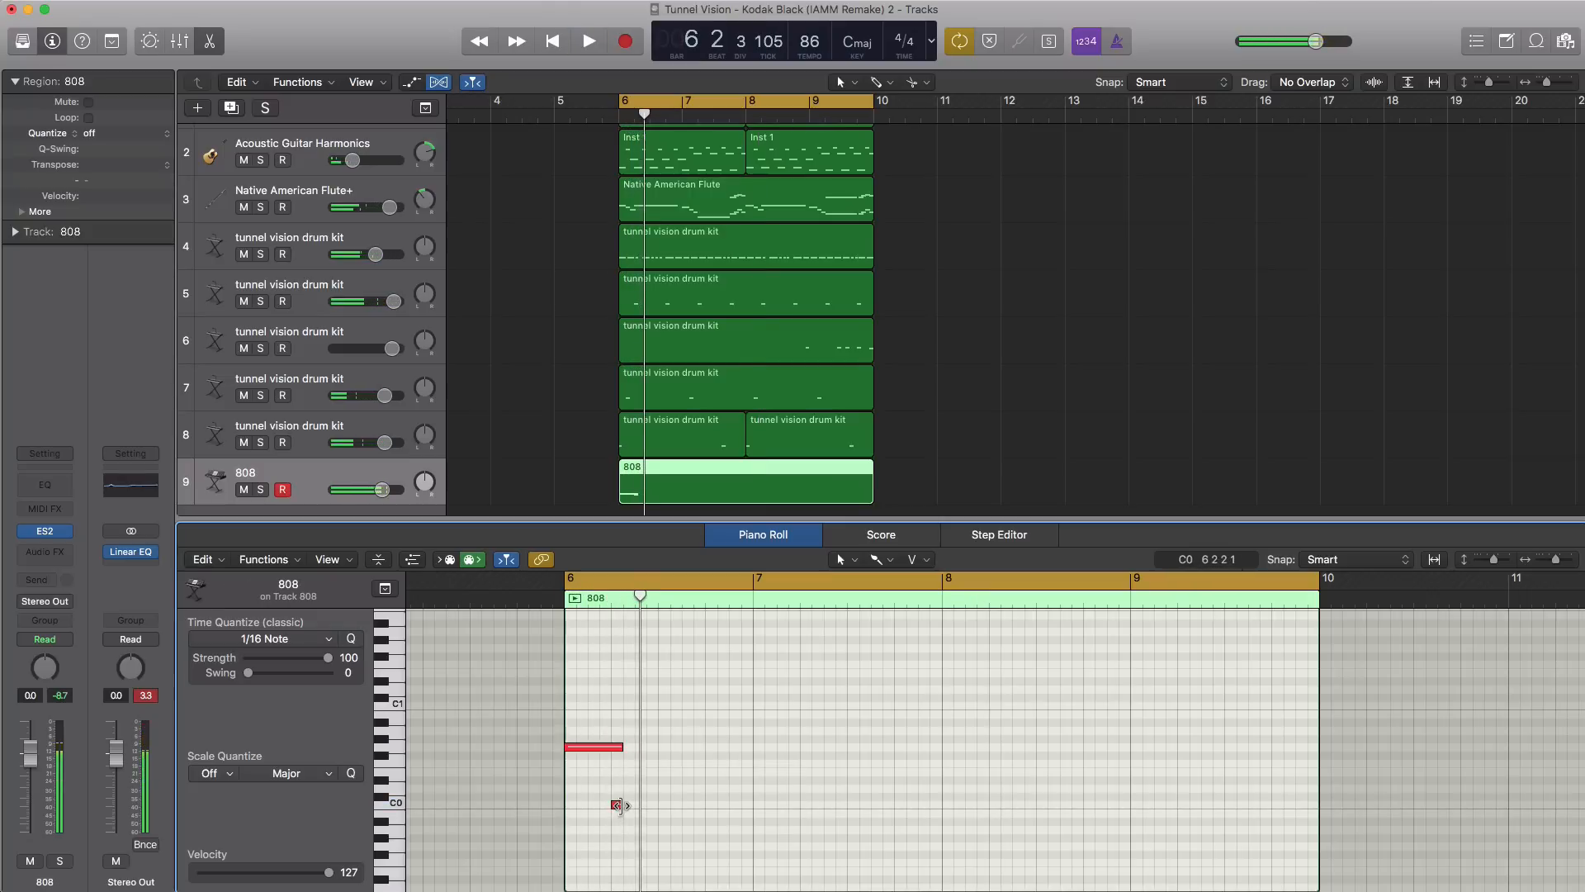
key(space)
drag(619, 805, 749, 811)
key(space)
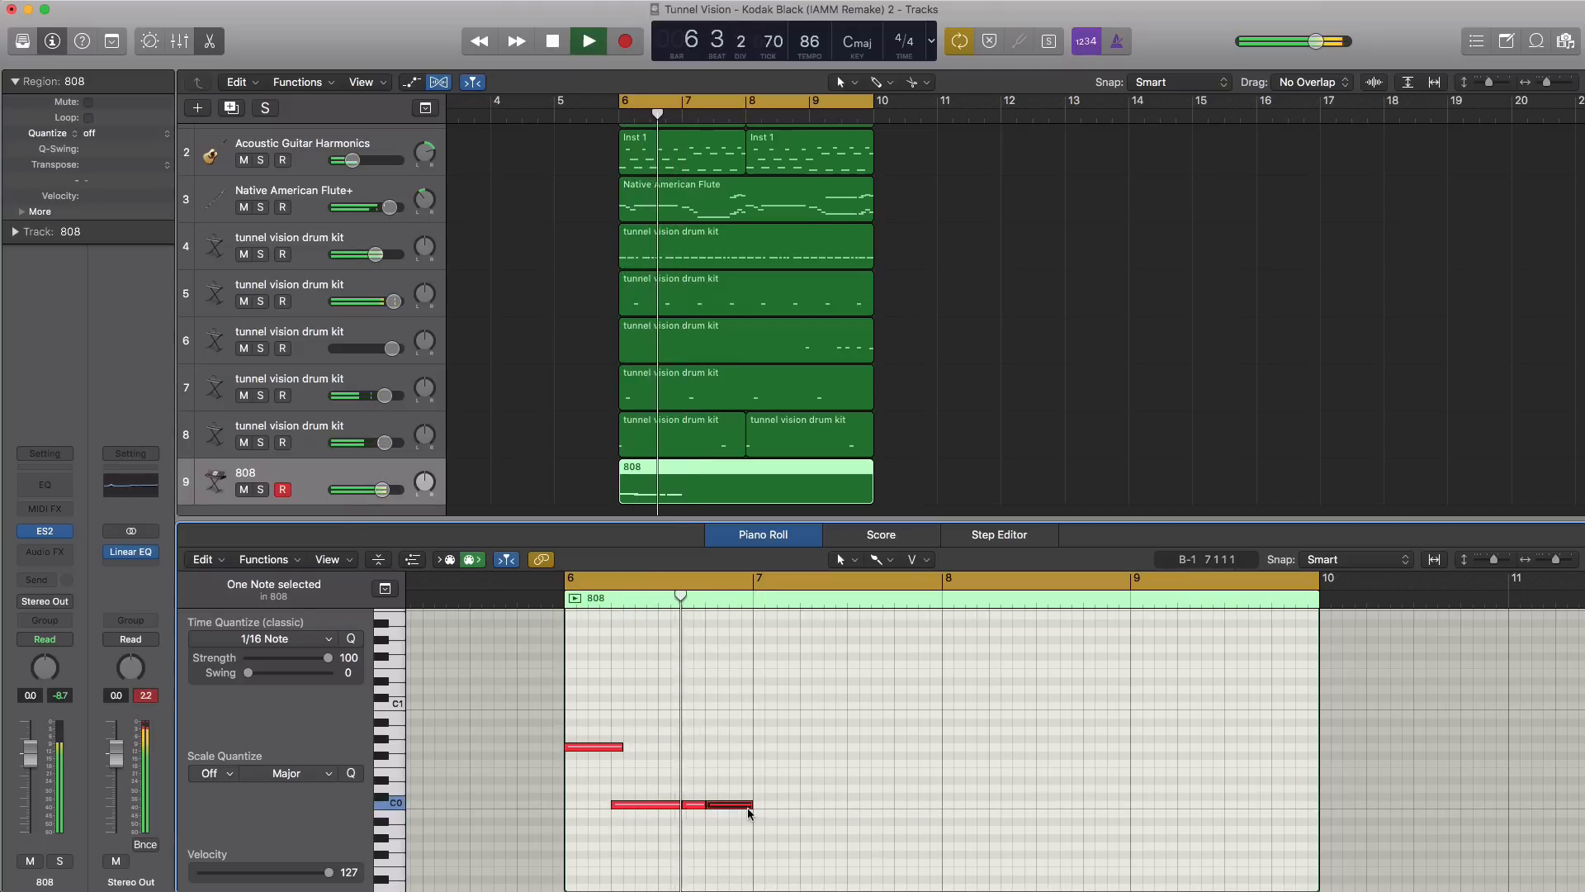
key(space)
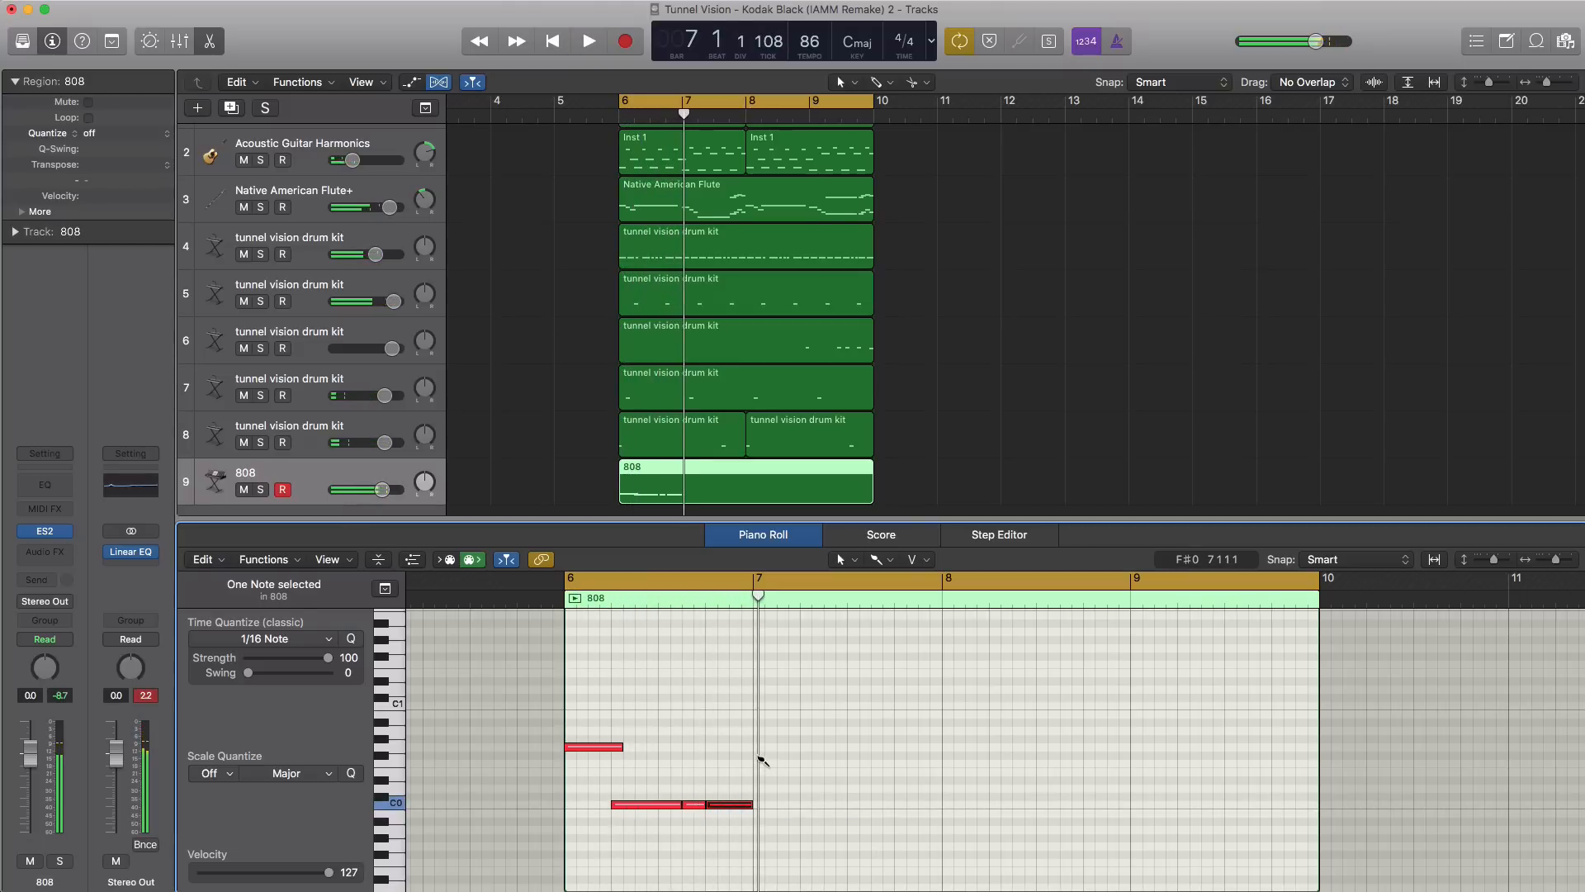
- Draw an F#0 note six sixteenths long at the start of bar 7 and play it back
click(760, 757)
drag(760, 755, 813, 784)
key(space)
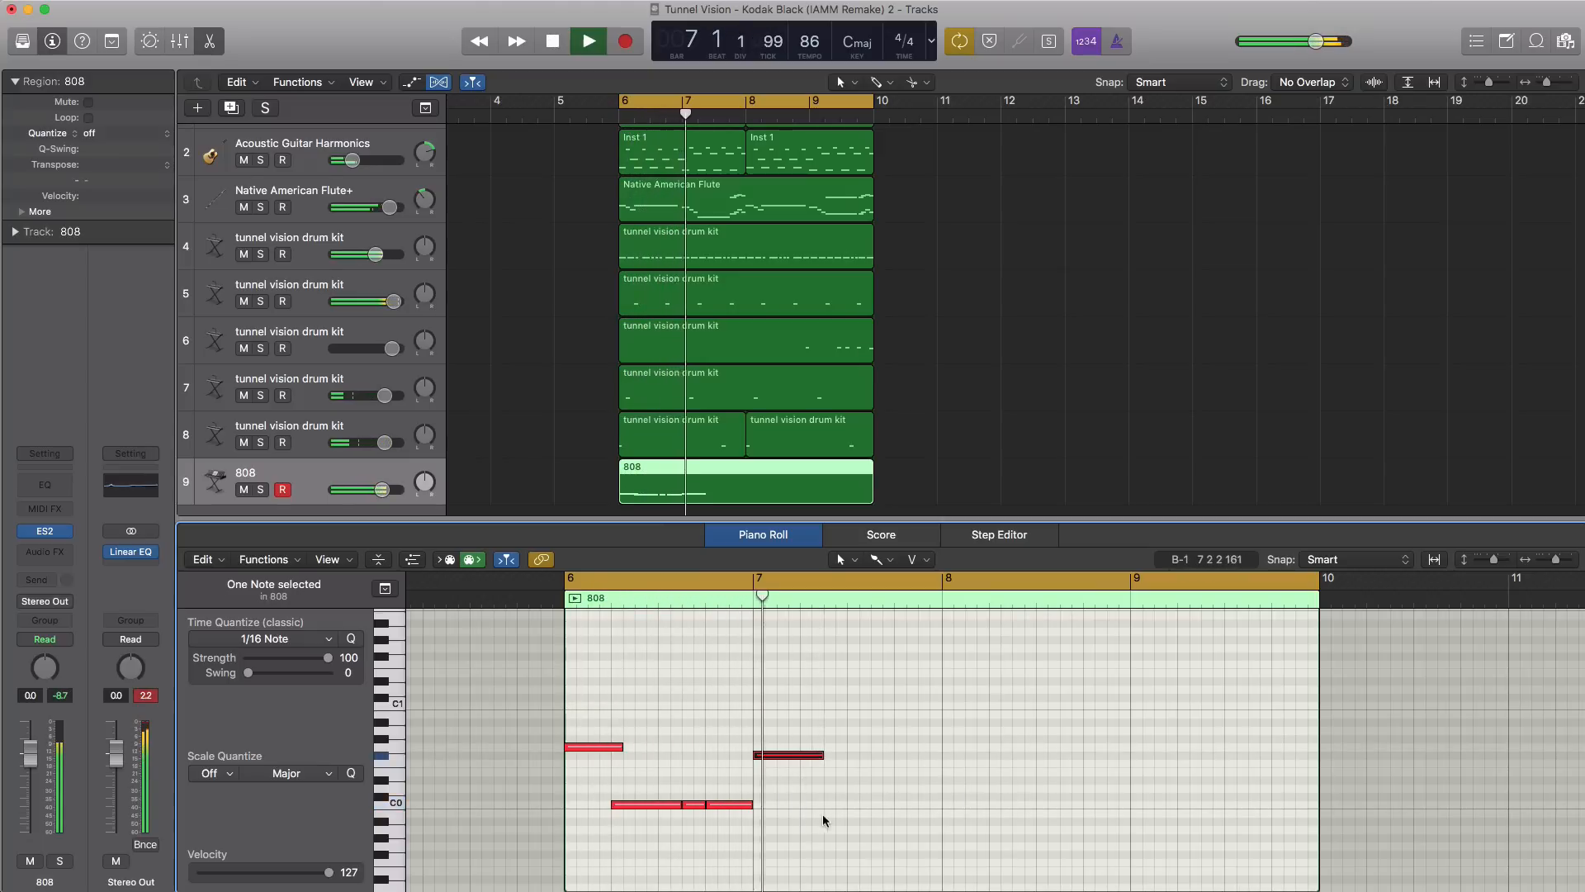
- Add two back-to-back D0 notes from the third sixteenth of beat 2 to the end of bar 7, checking with playback
click(829, 788)
key(space)
drag(834, 789, 893, 797)
key(space)
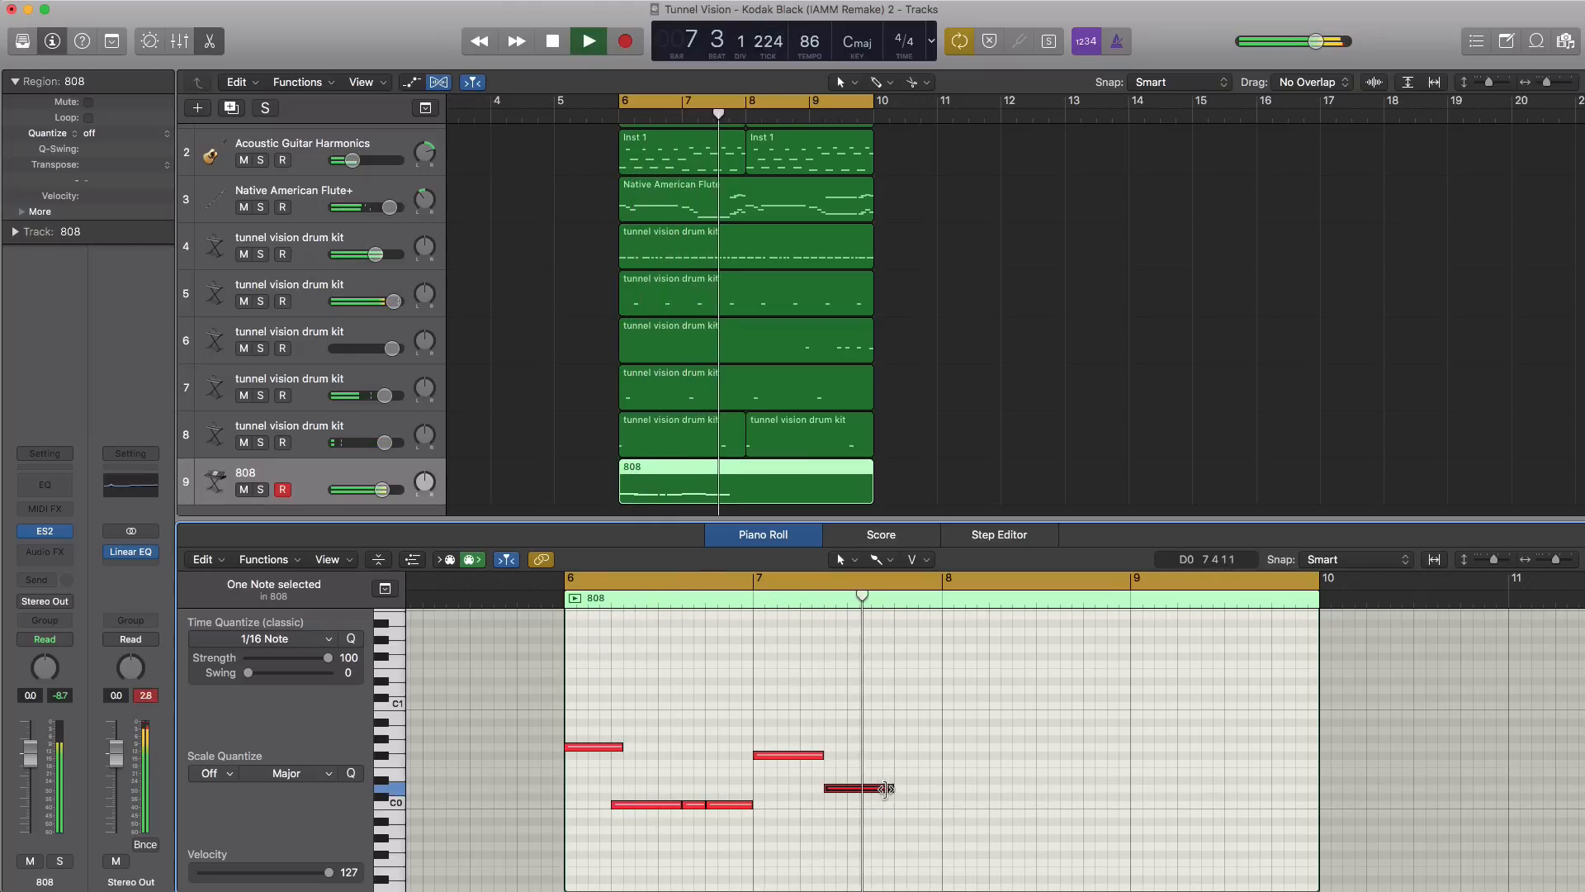
drag(875, 789, 944, 794)
key(space)
- Set the cycle range from beat 3 of bar 7 to the end of bar 9
key(space)
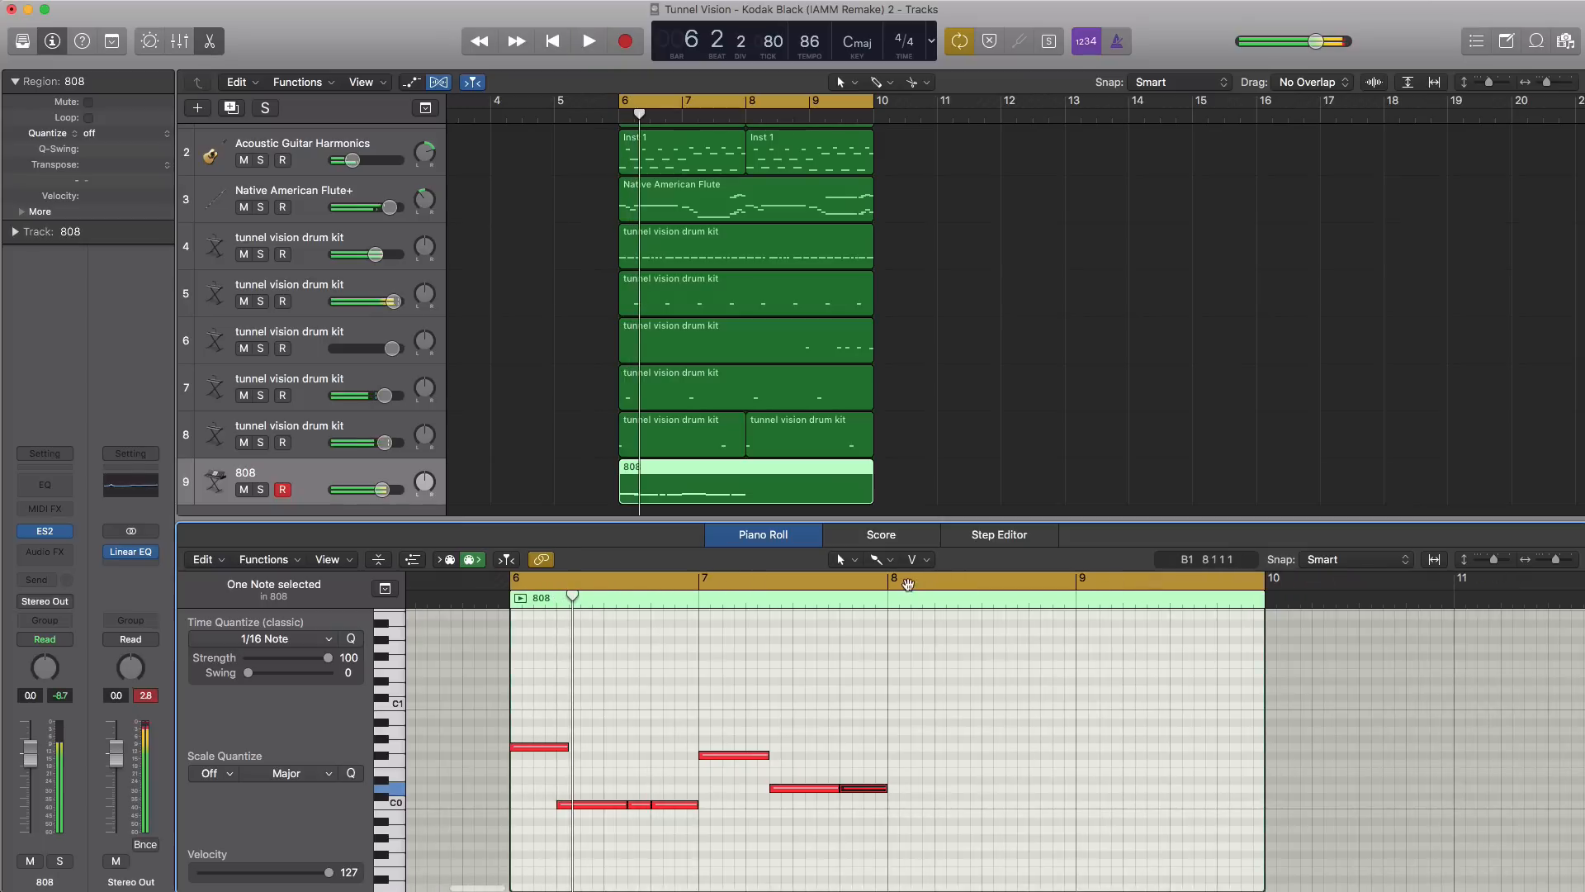
click(910, 580)
drag(794, 582, 1264, 583)
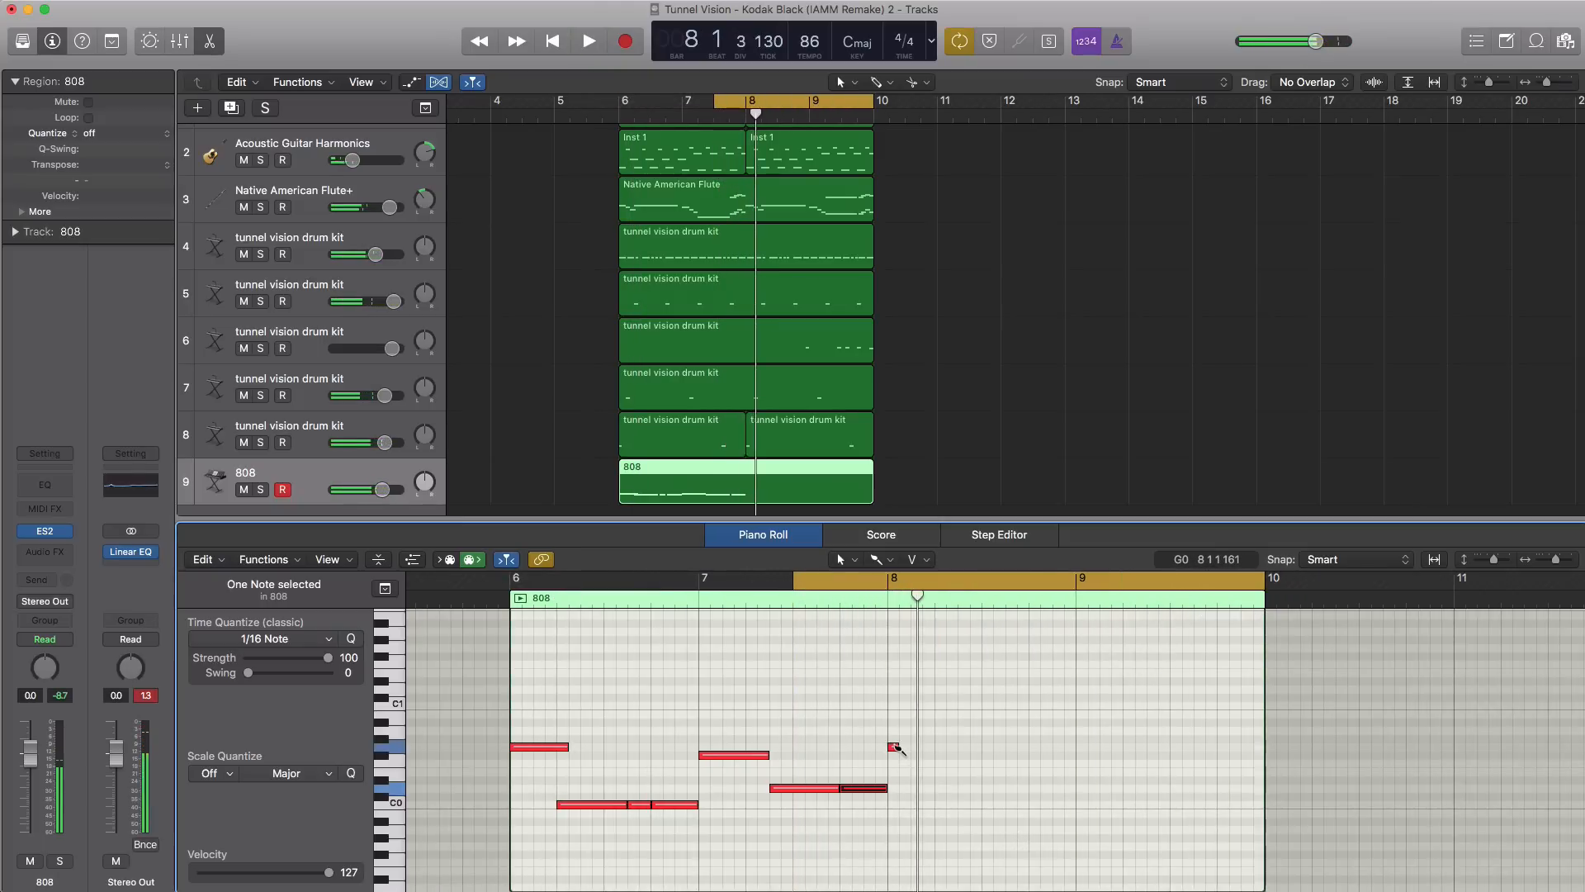
- Draw a G0 note five sixteenths long at the start of bar 8 in the 808 region
click(896, 746)
drag(898, 746, 968, 791)
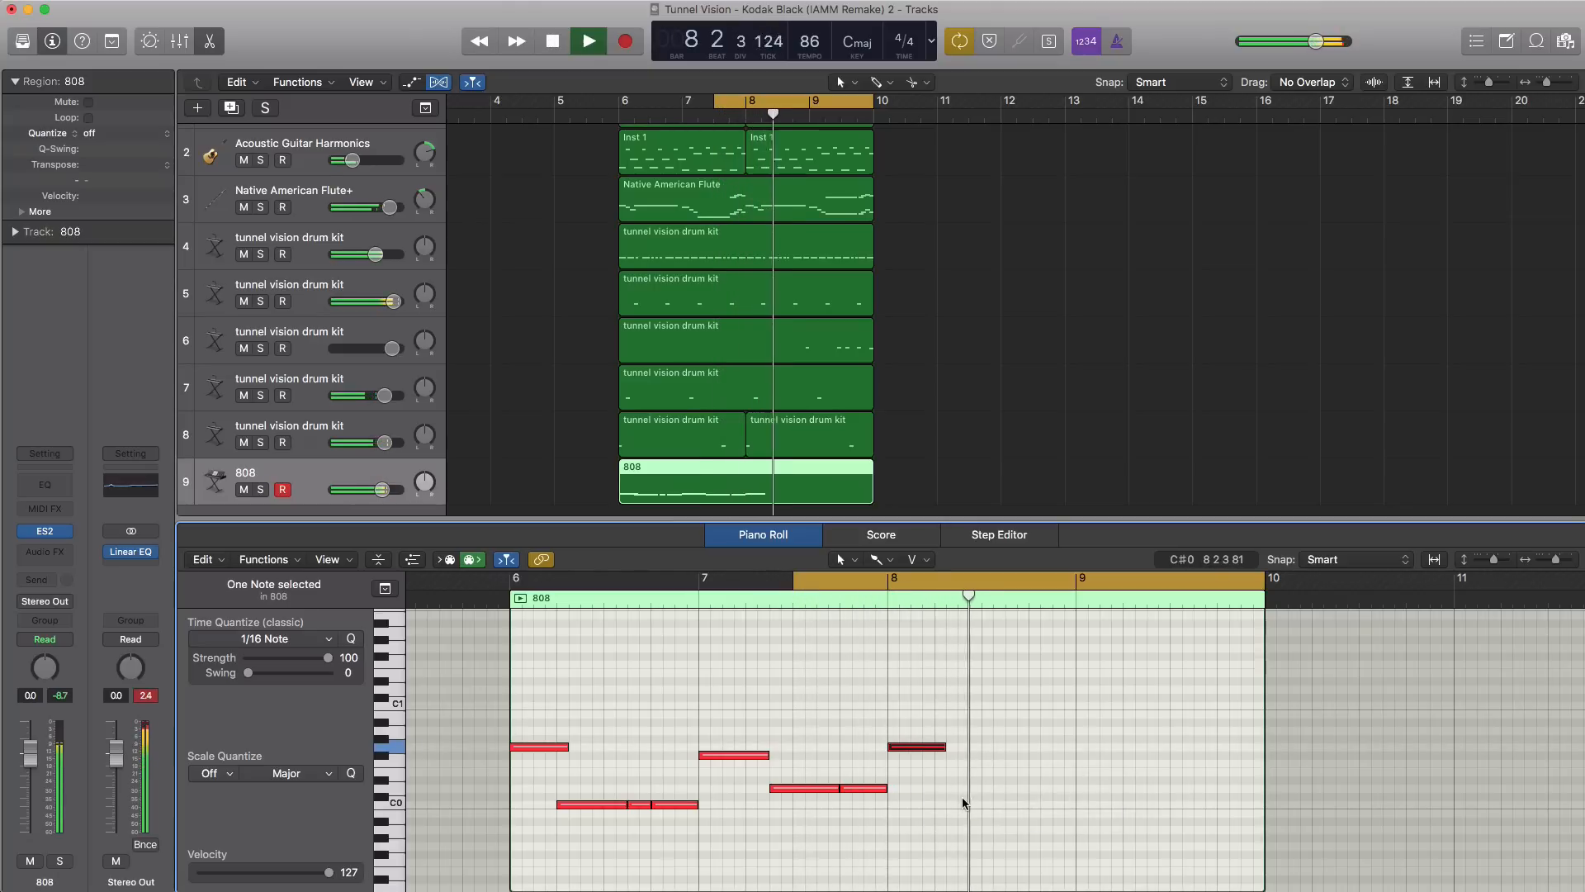
key(space)
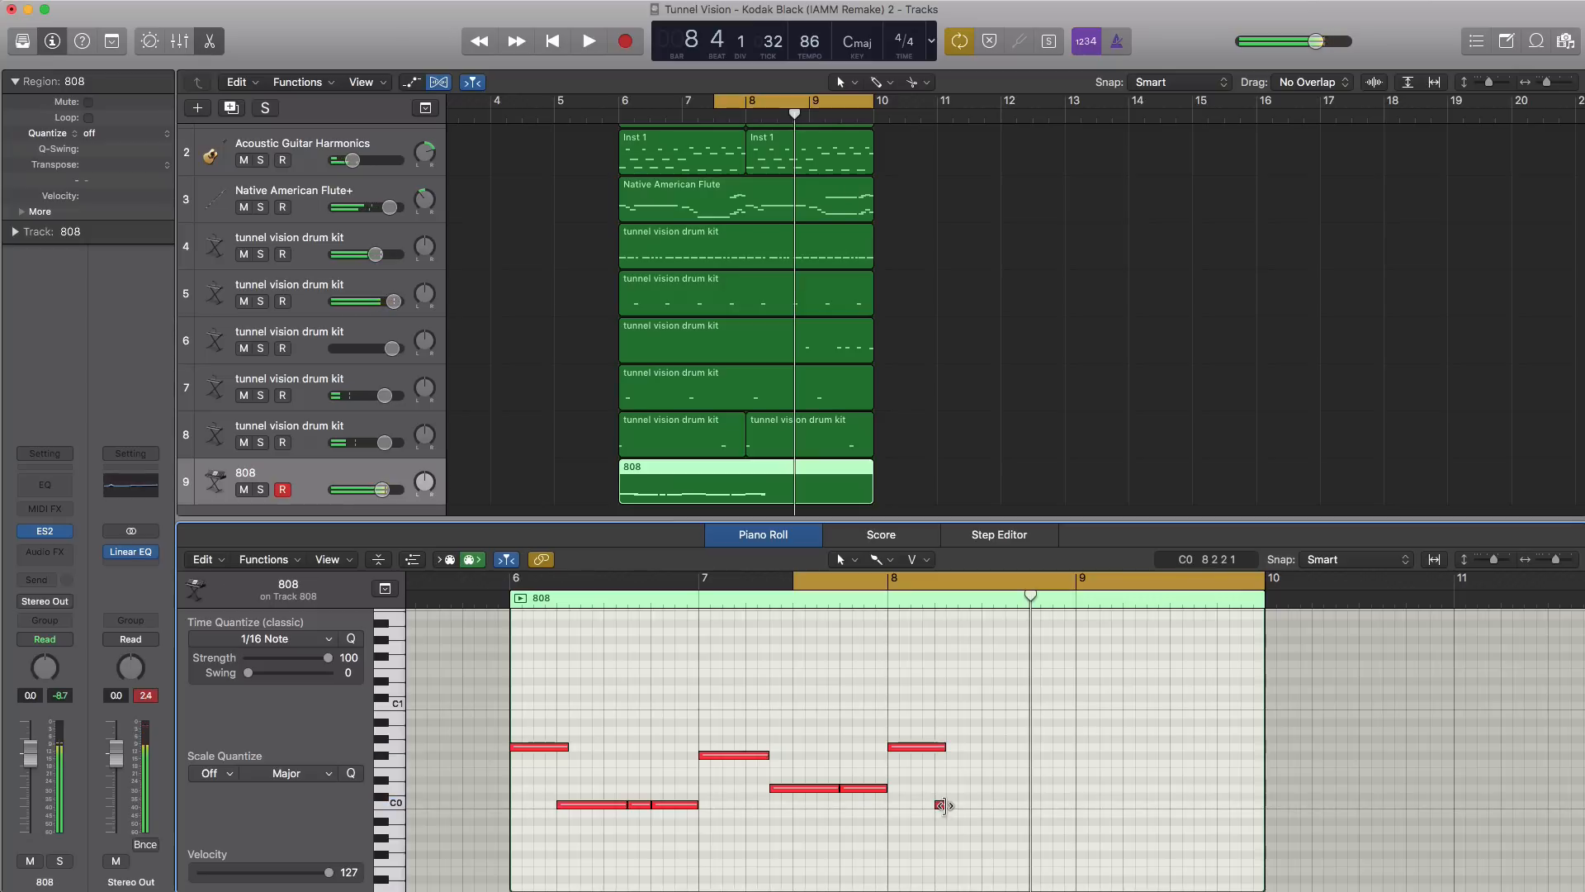
- Add four back-to-back C0 notes from beat 2 to the end of bar 8, checking with playback
drag(939, 805, 1007, 818)
key(space)
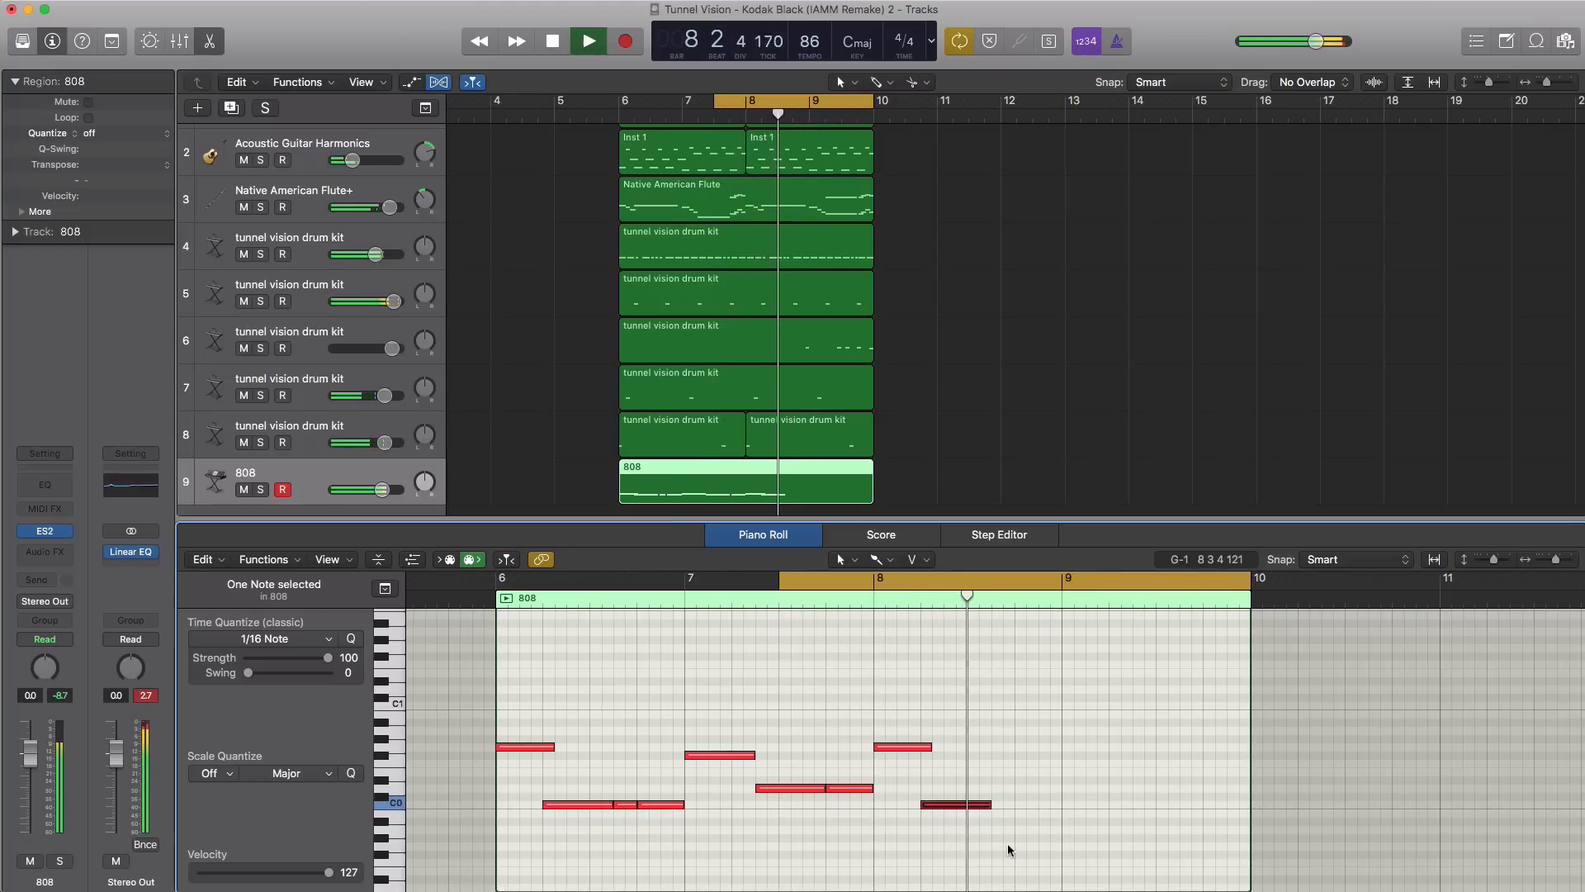
key(space)
drag(1002, 805, 1013, 806)
key(space)
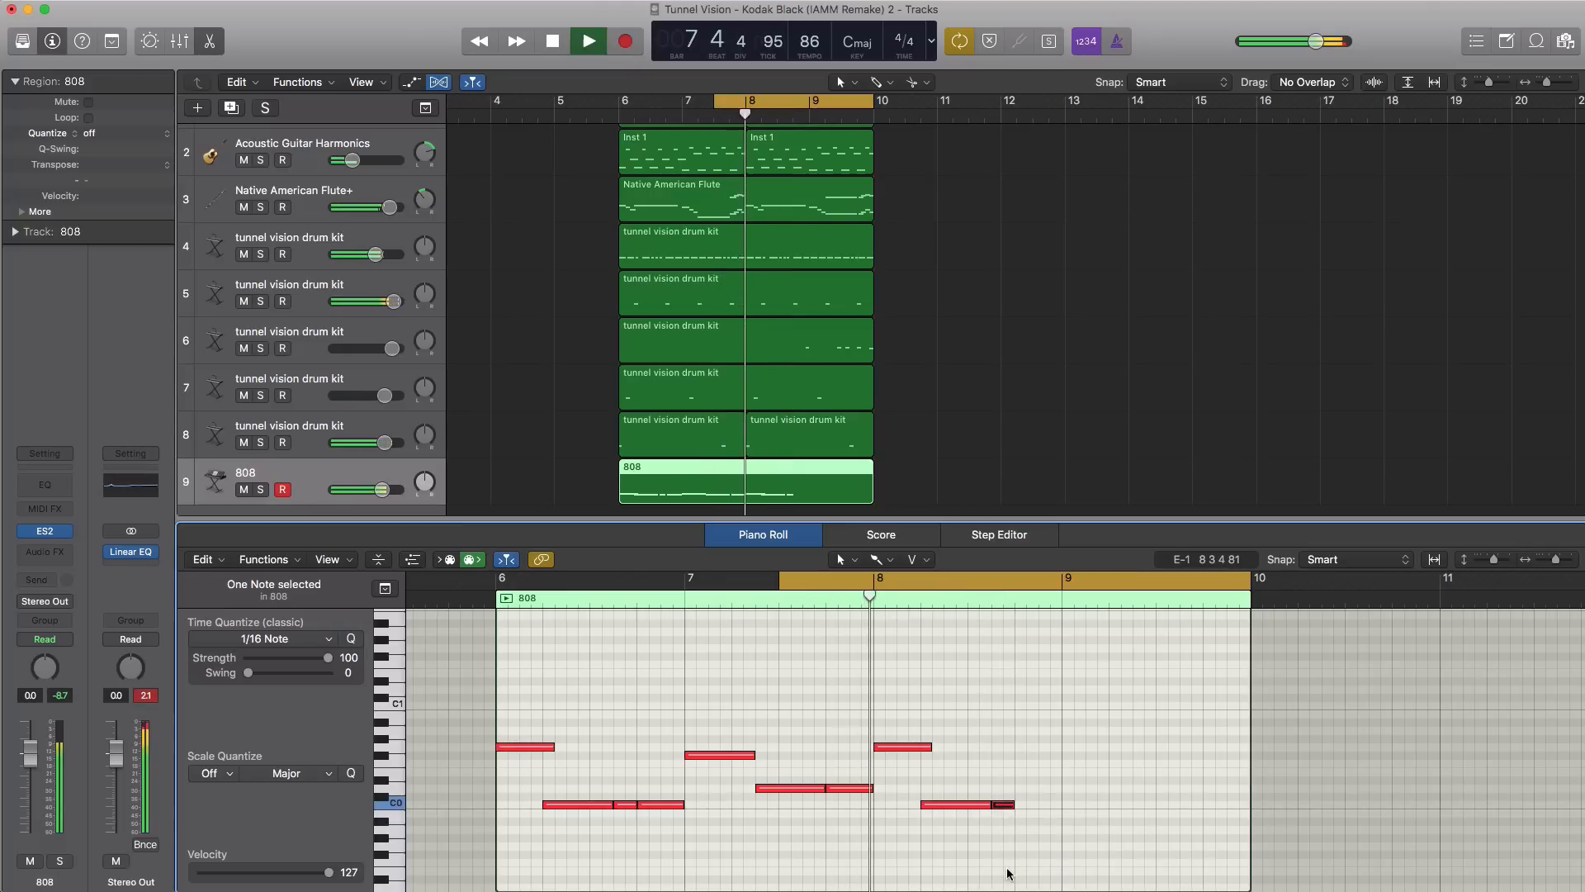
click(1028, 807)
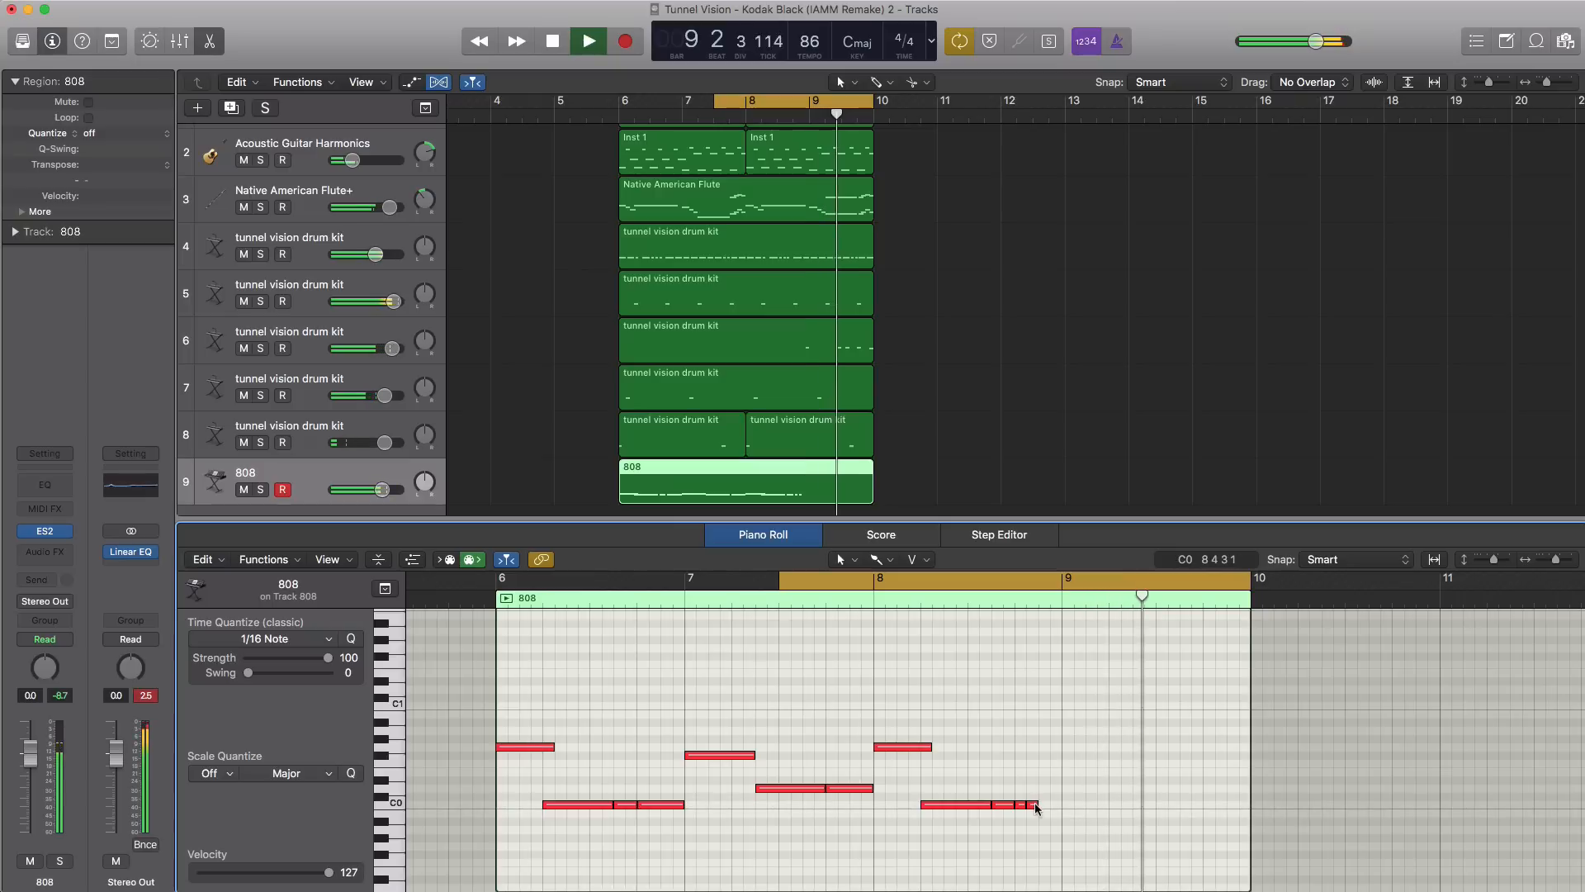
drag(1037, 805, 1048, 844)
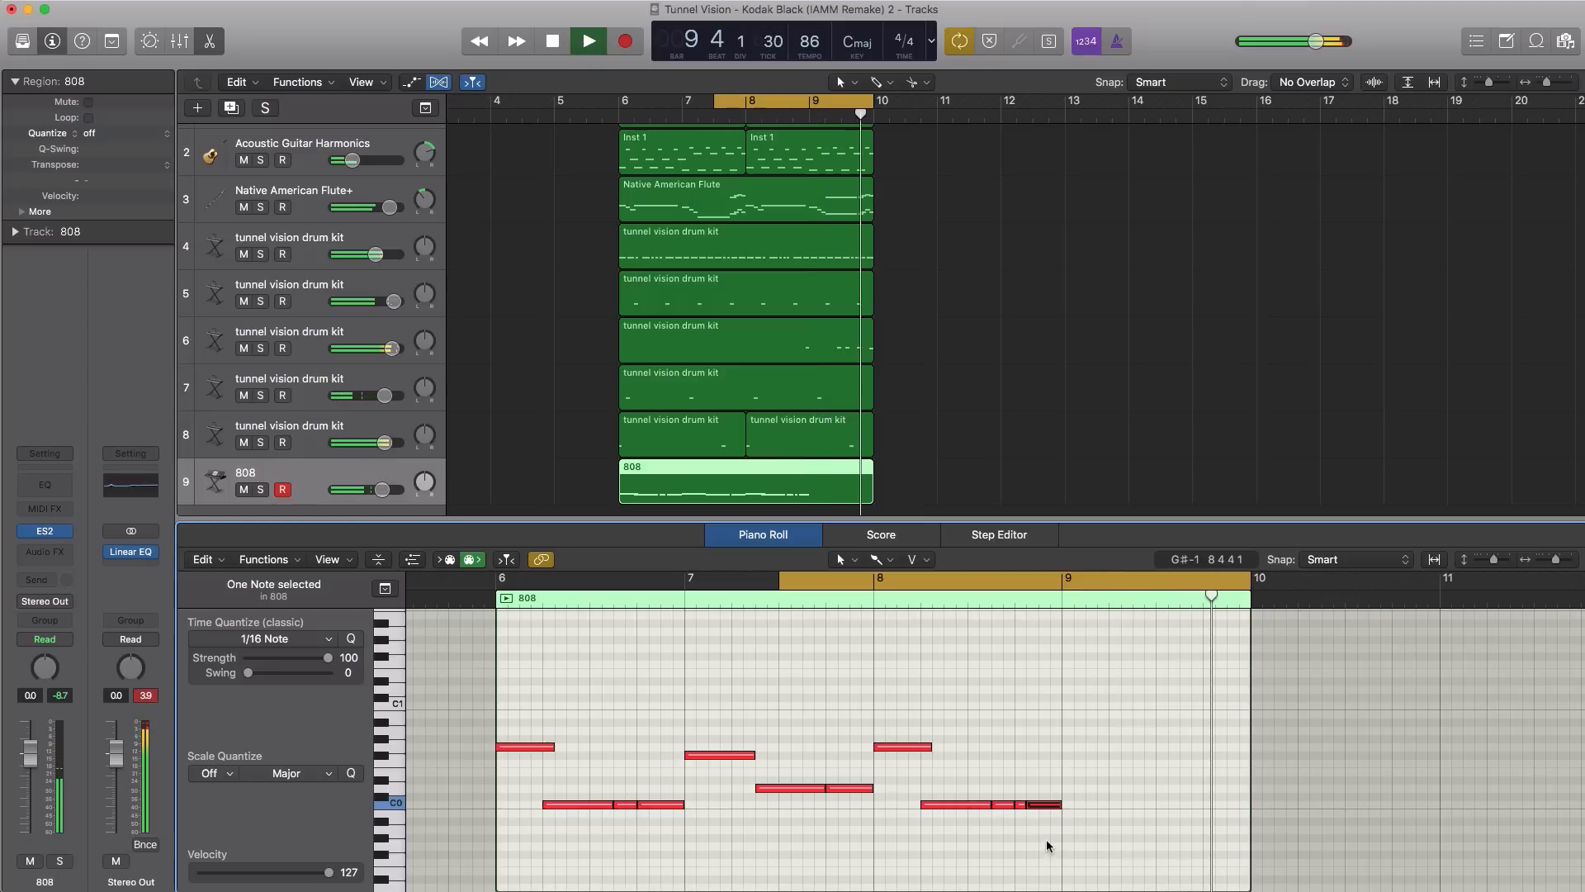
- Draw a six-sixteenth F#0 note at the start of bar 9, followed by back-to-back C0 notes of six, one and one sixteenths
click(1066, 755)
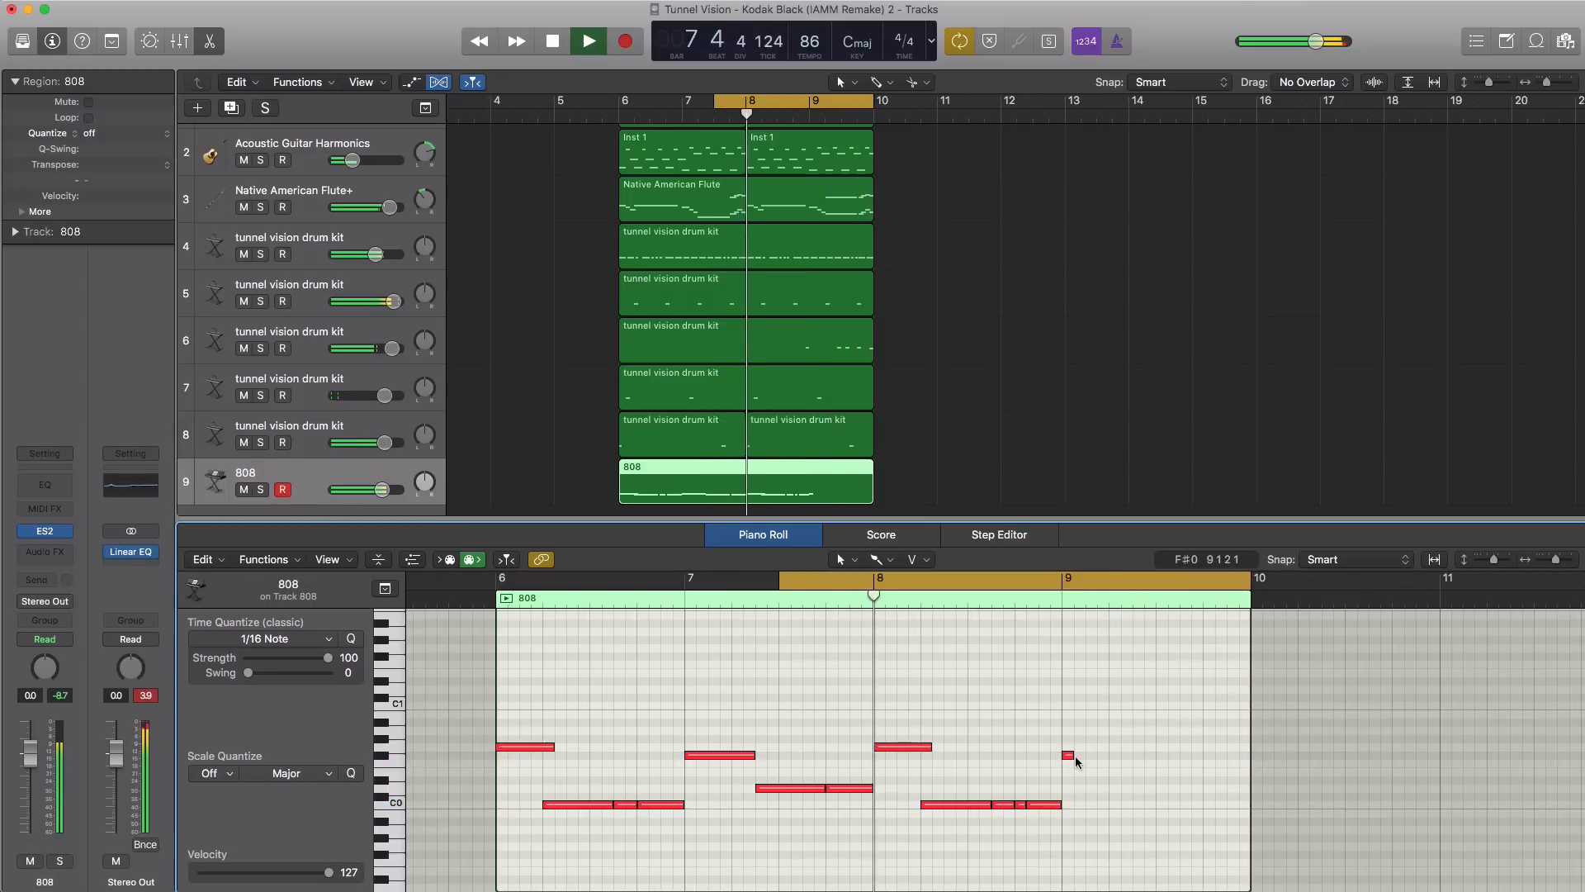
drag(1072, 757, 1201, 807)
click(1139, 805)
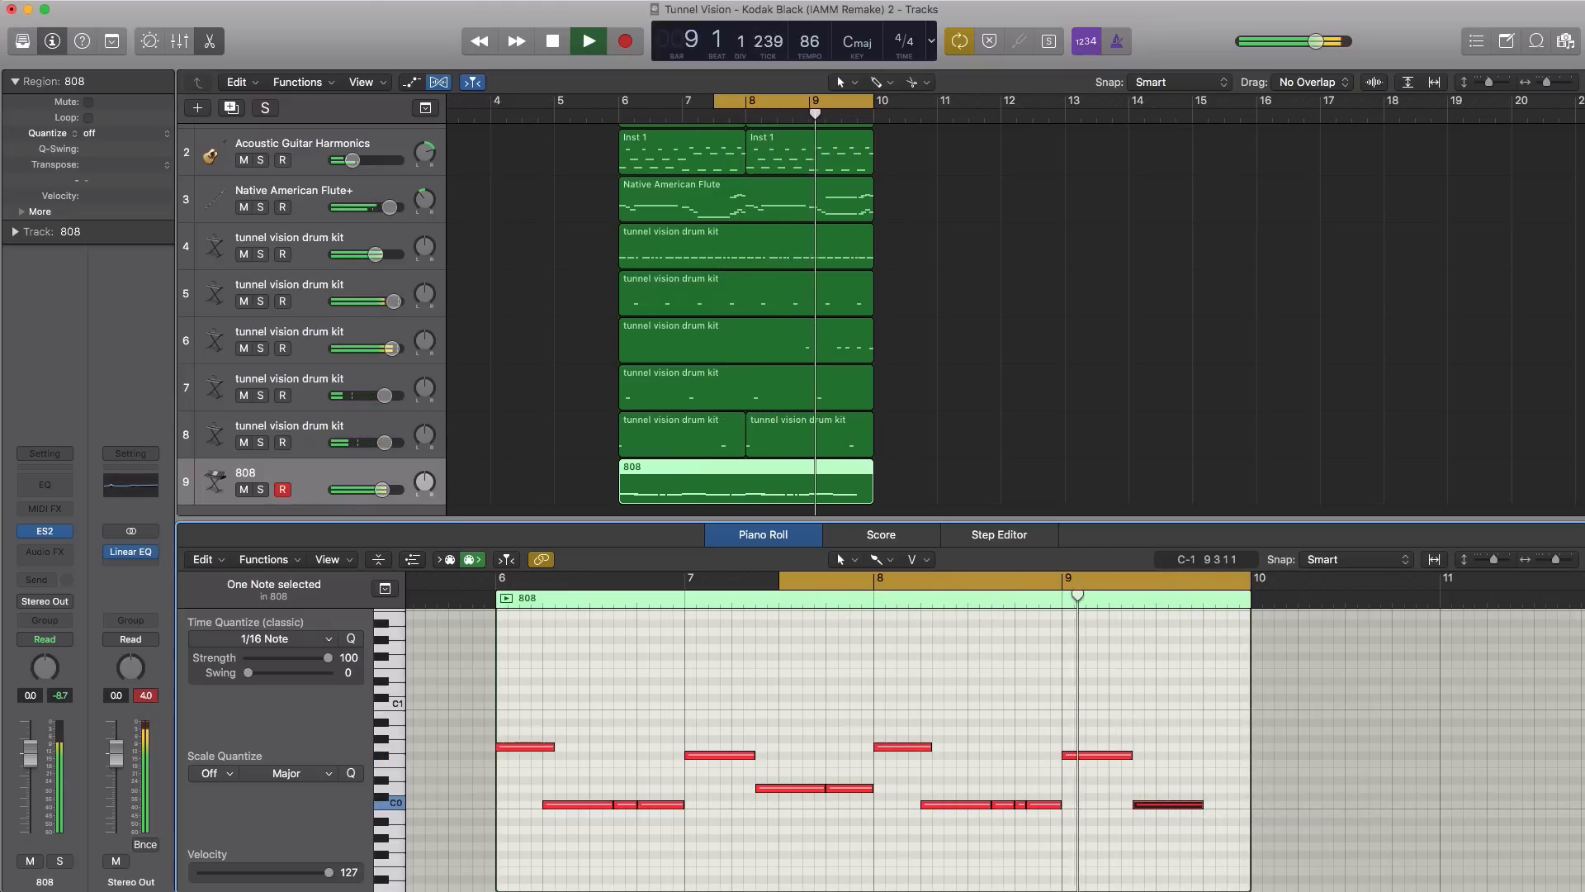
click(1214, 806)
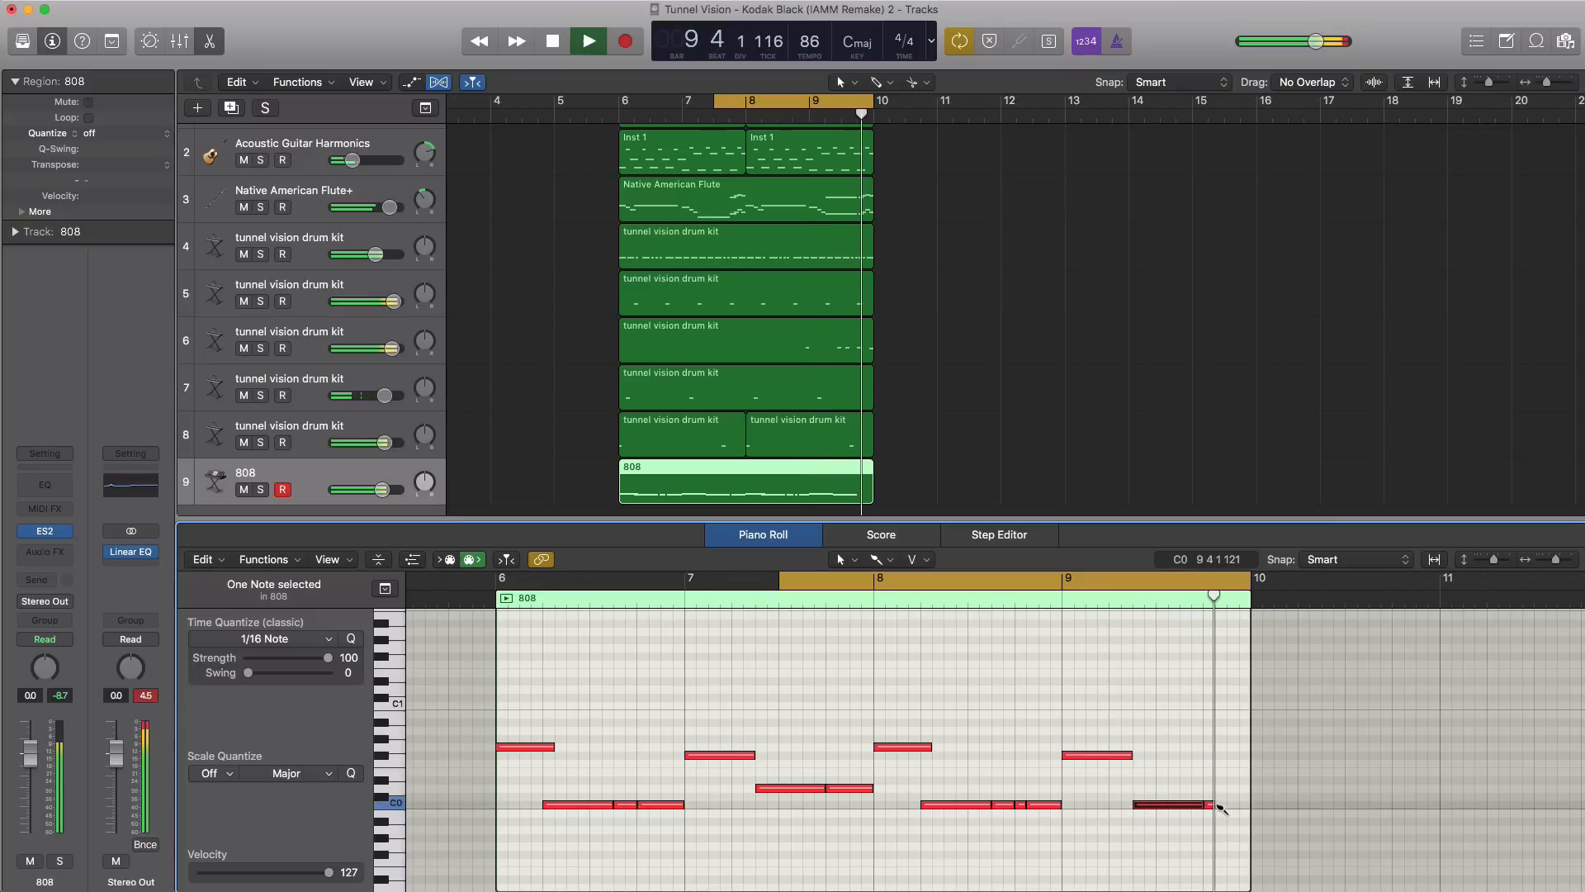
click(1221, 806)
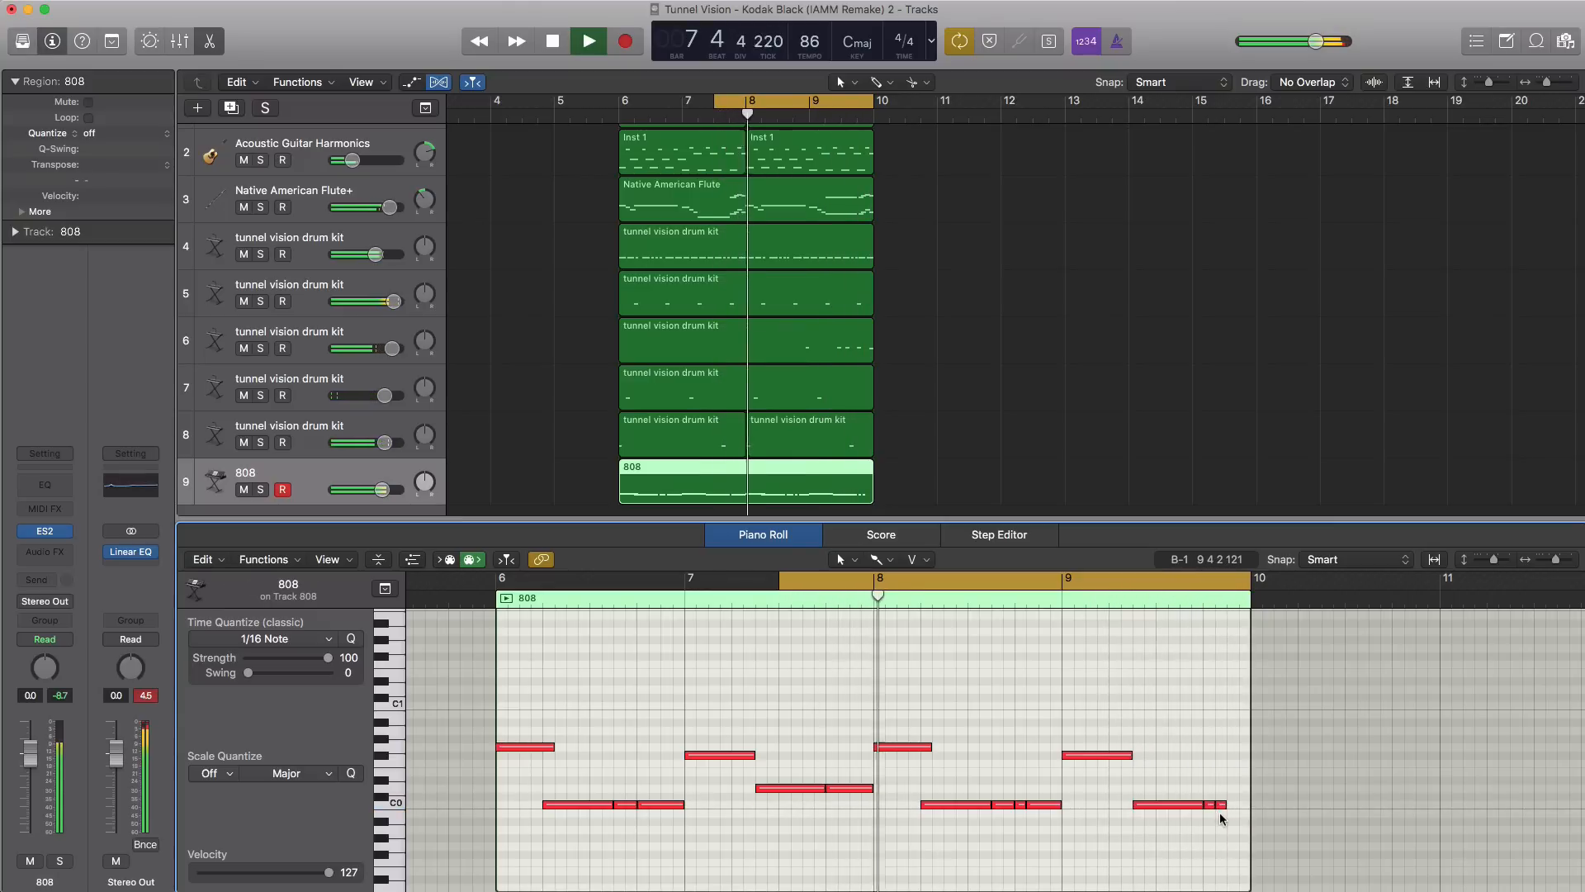
- Add an E0 note two sixteenths long at the end of bar 9 and stop playback
click(1233, 771)
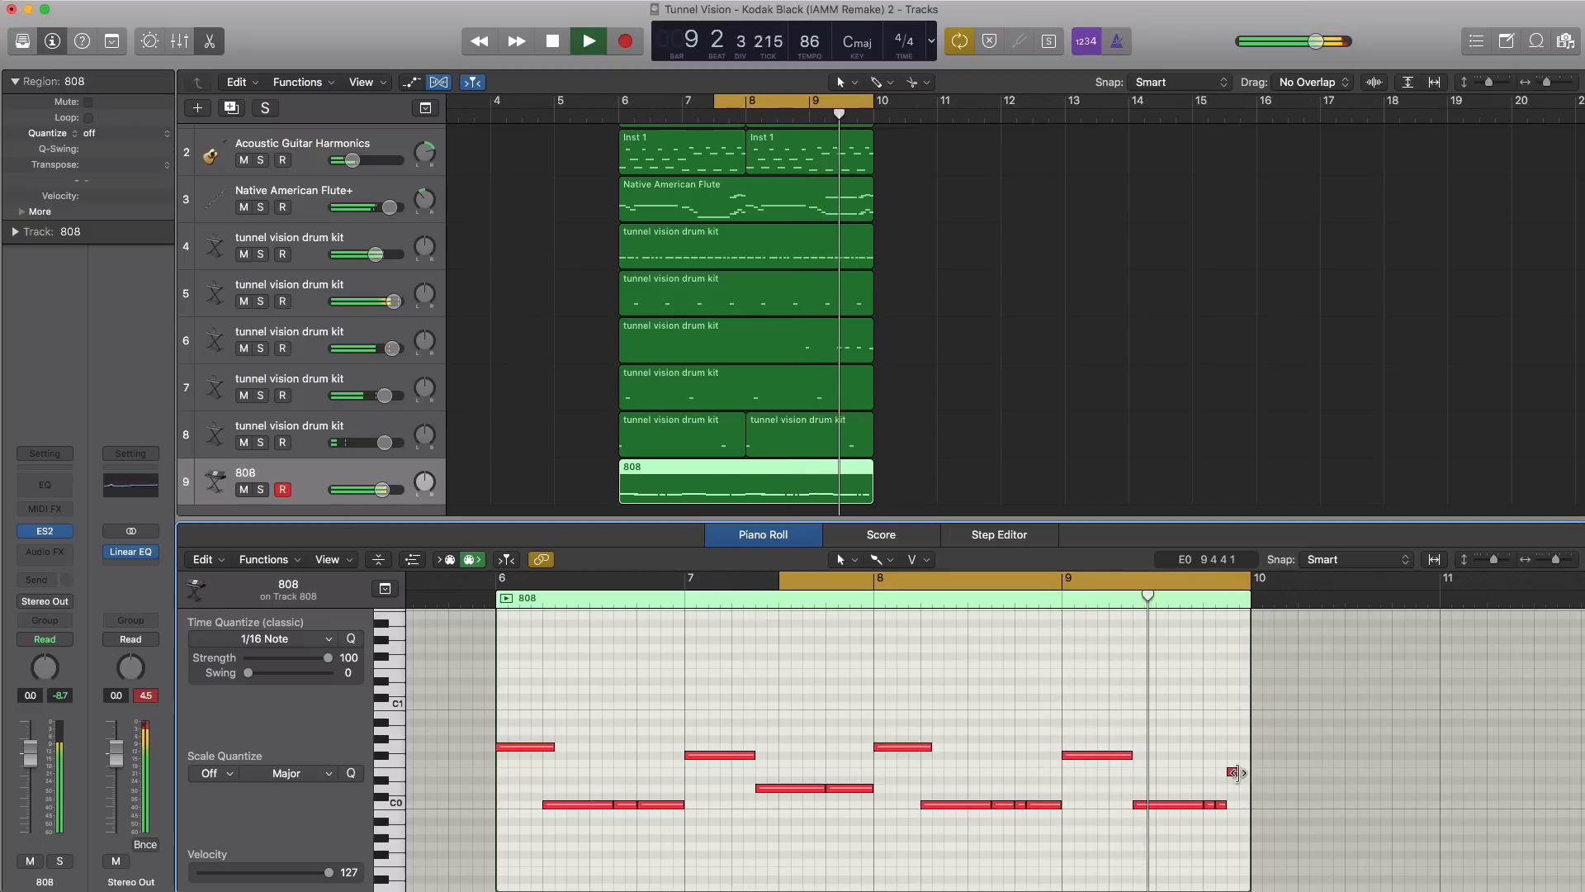
drag(1237, 772, 1249, 772)
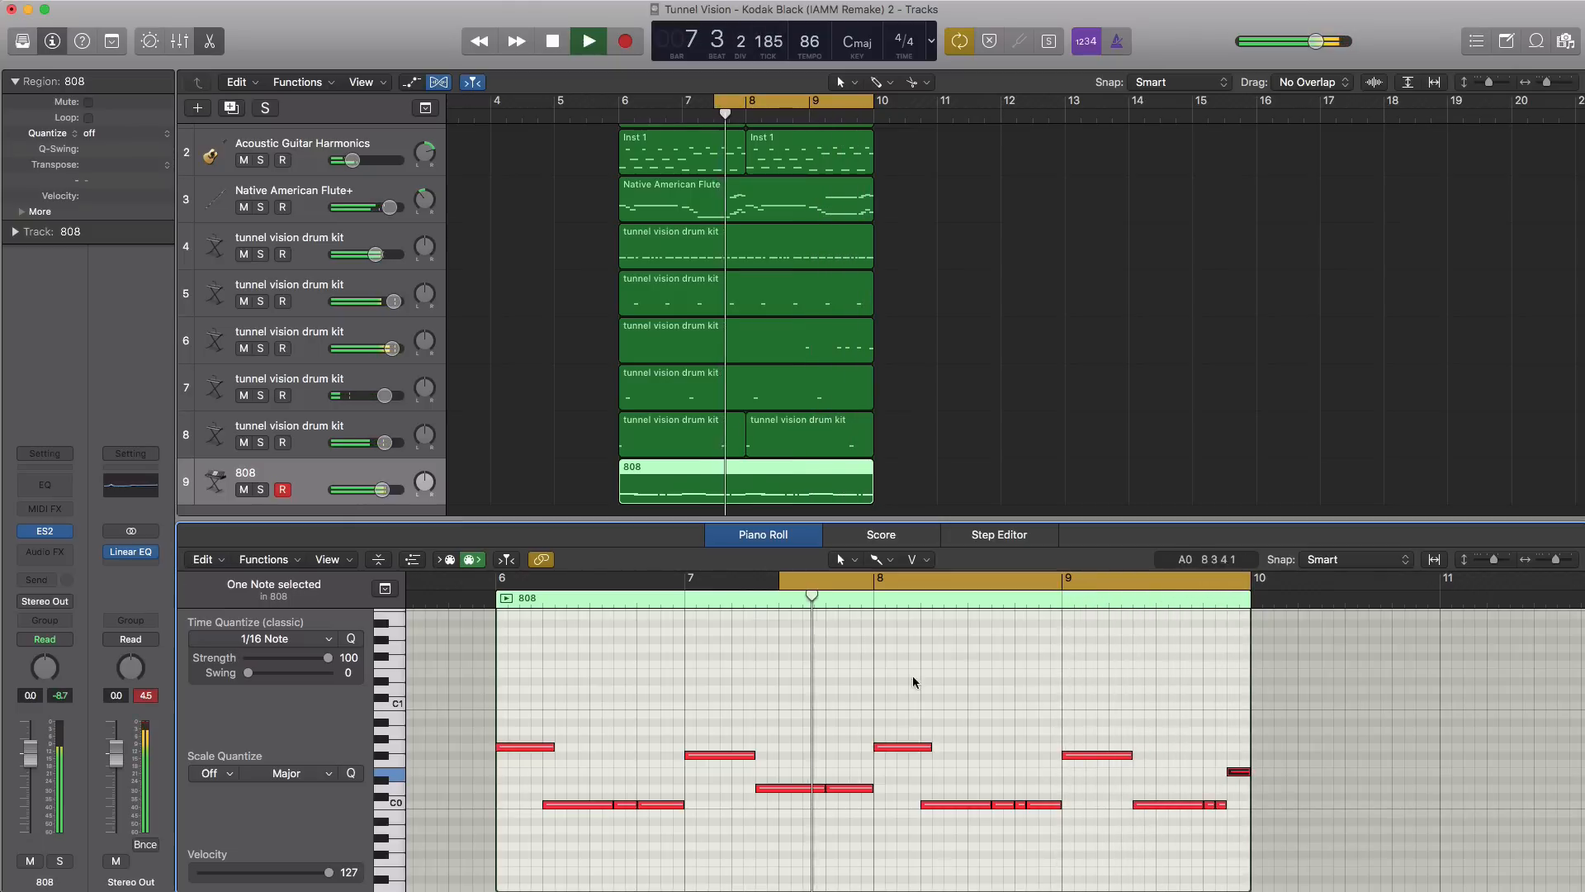
key(space)
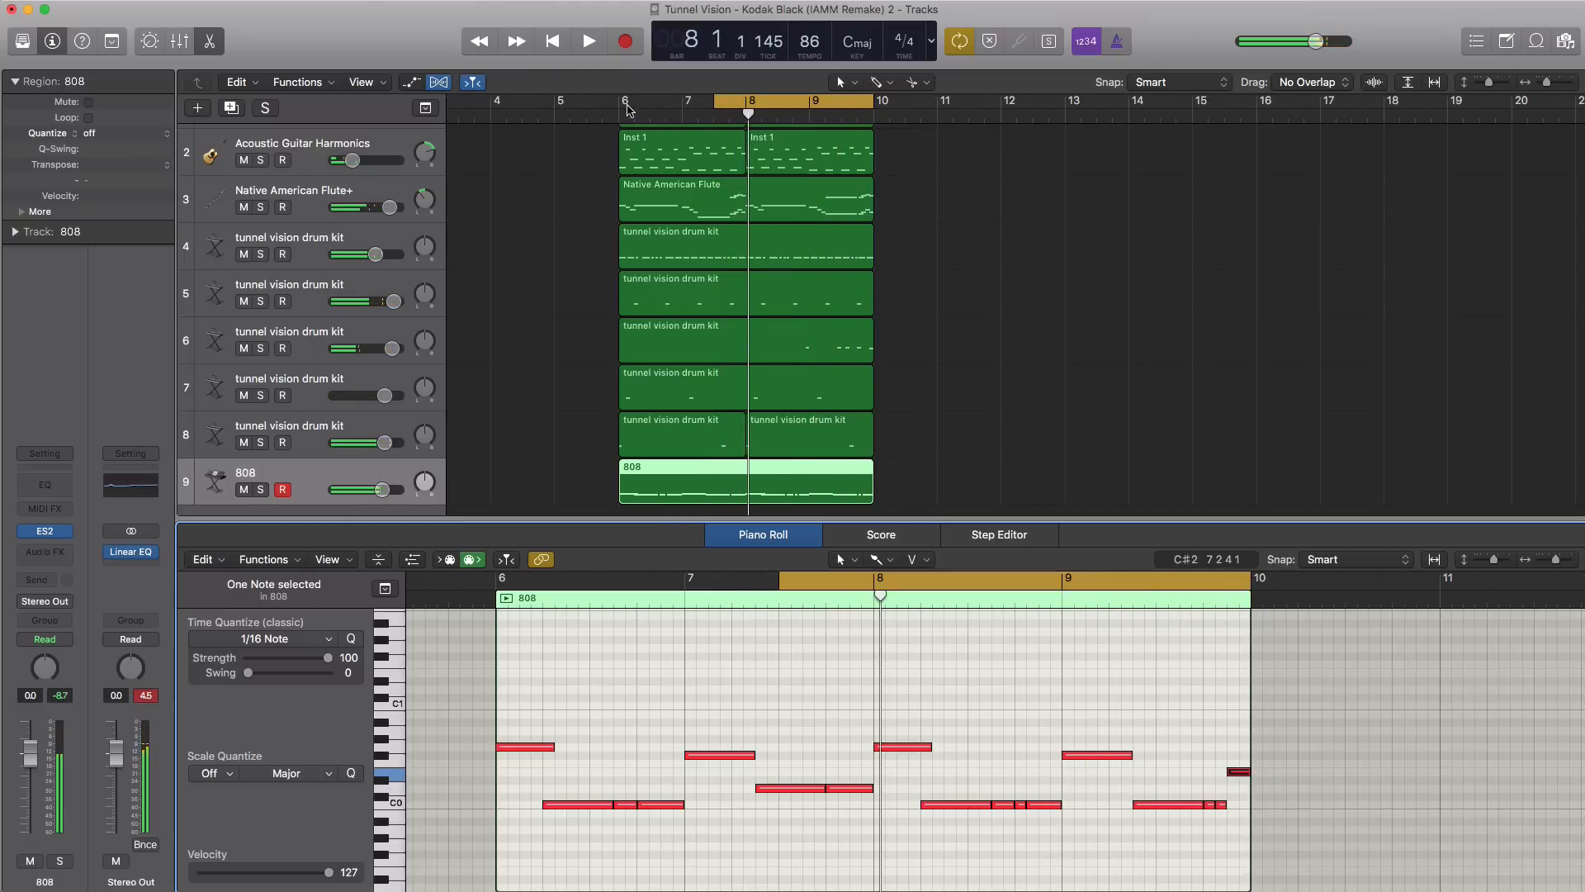
- Set the cycle range to bars 6 through 9 and solo the 808 track with its ES2 synth open
drag(627, 110, 873, 110)
scroll(372, 462, down, 1)
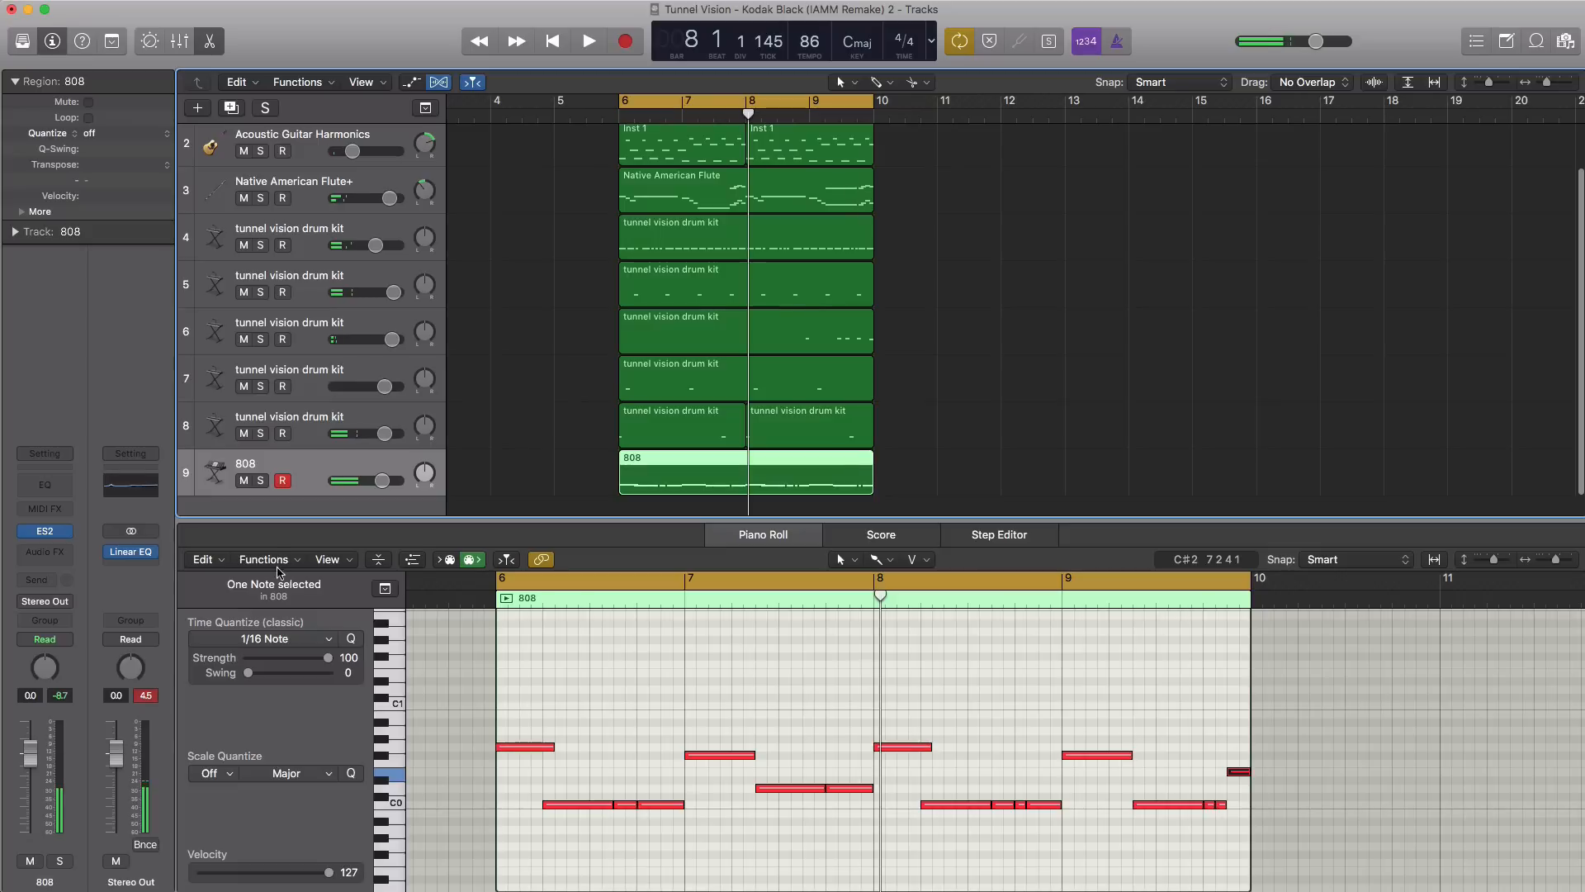
click(262, 482)
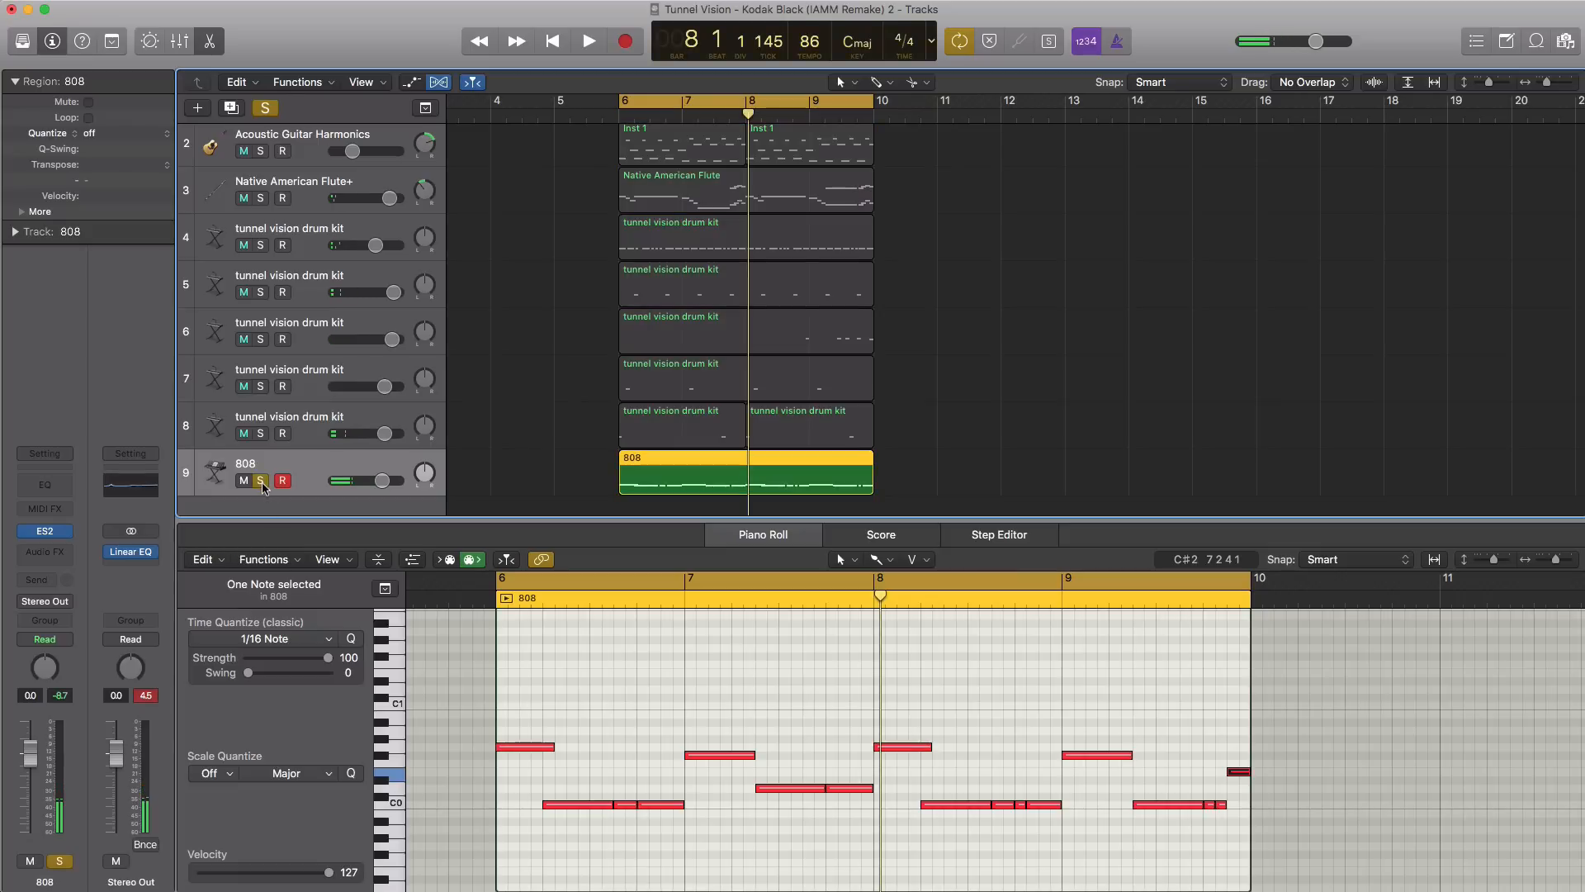
click(48, 534)
drag(764, 103, 858, 132)
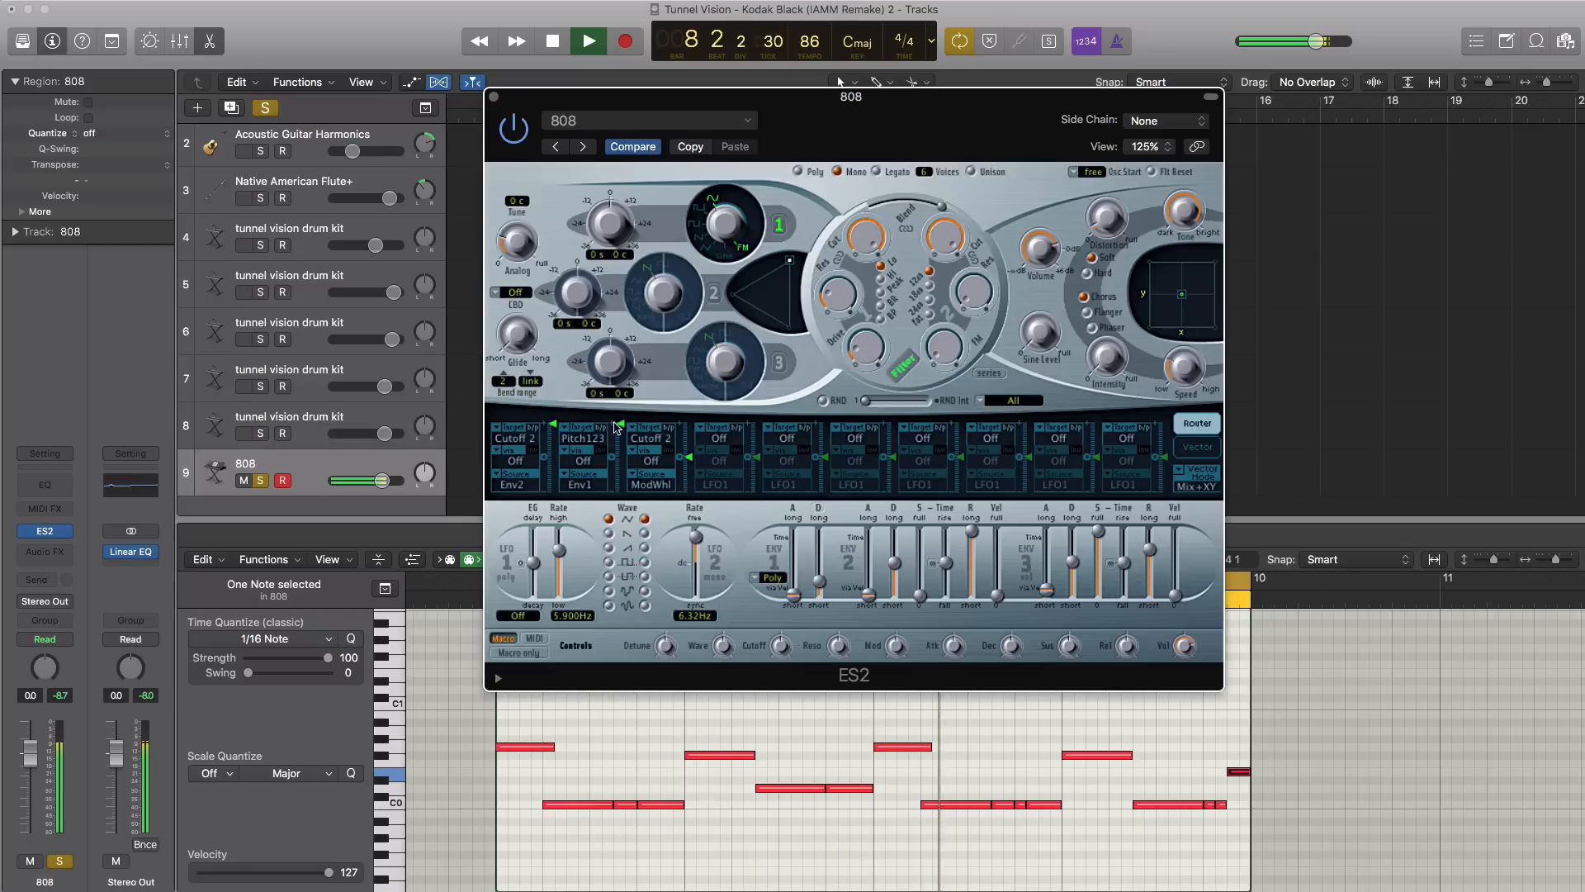
- Unsolo the 808 track and shorten the release of envelope 3 in ES2 during playback, closing the synth when done
click(268, 482)
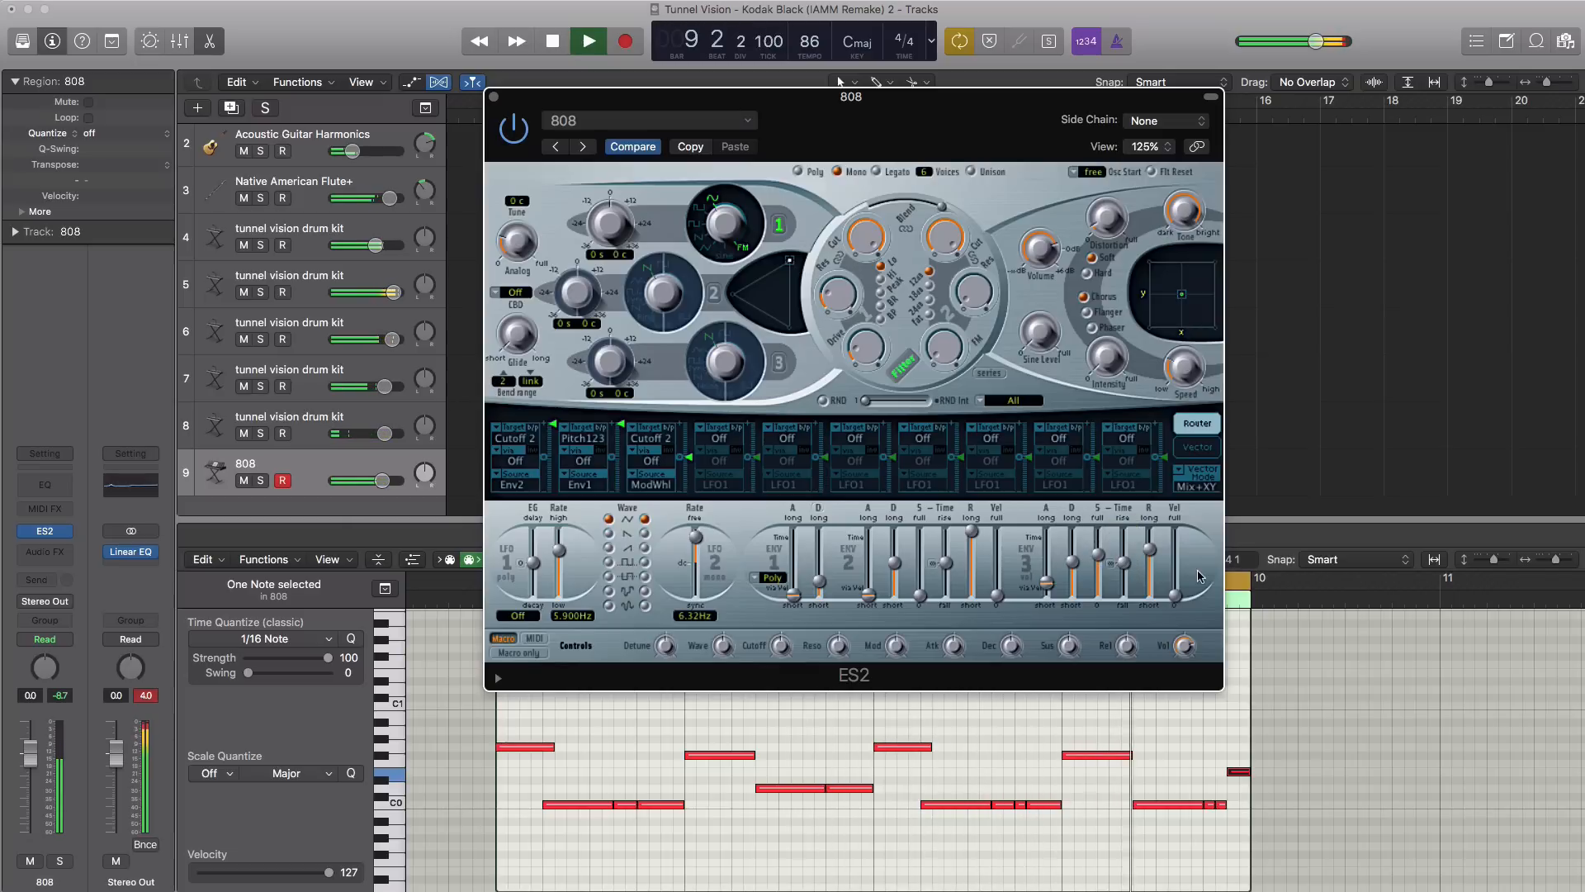
drag(1152, 566, 1152, 577)
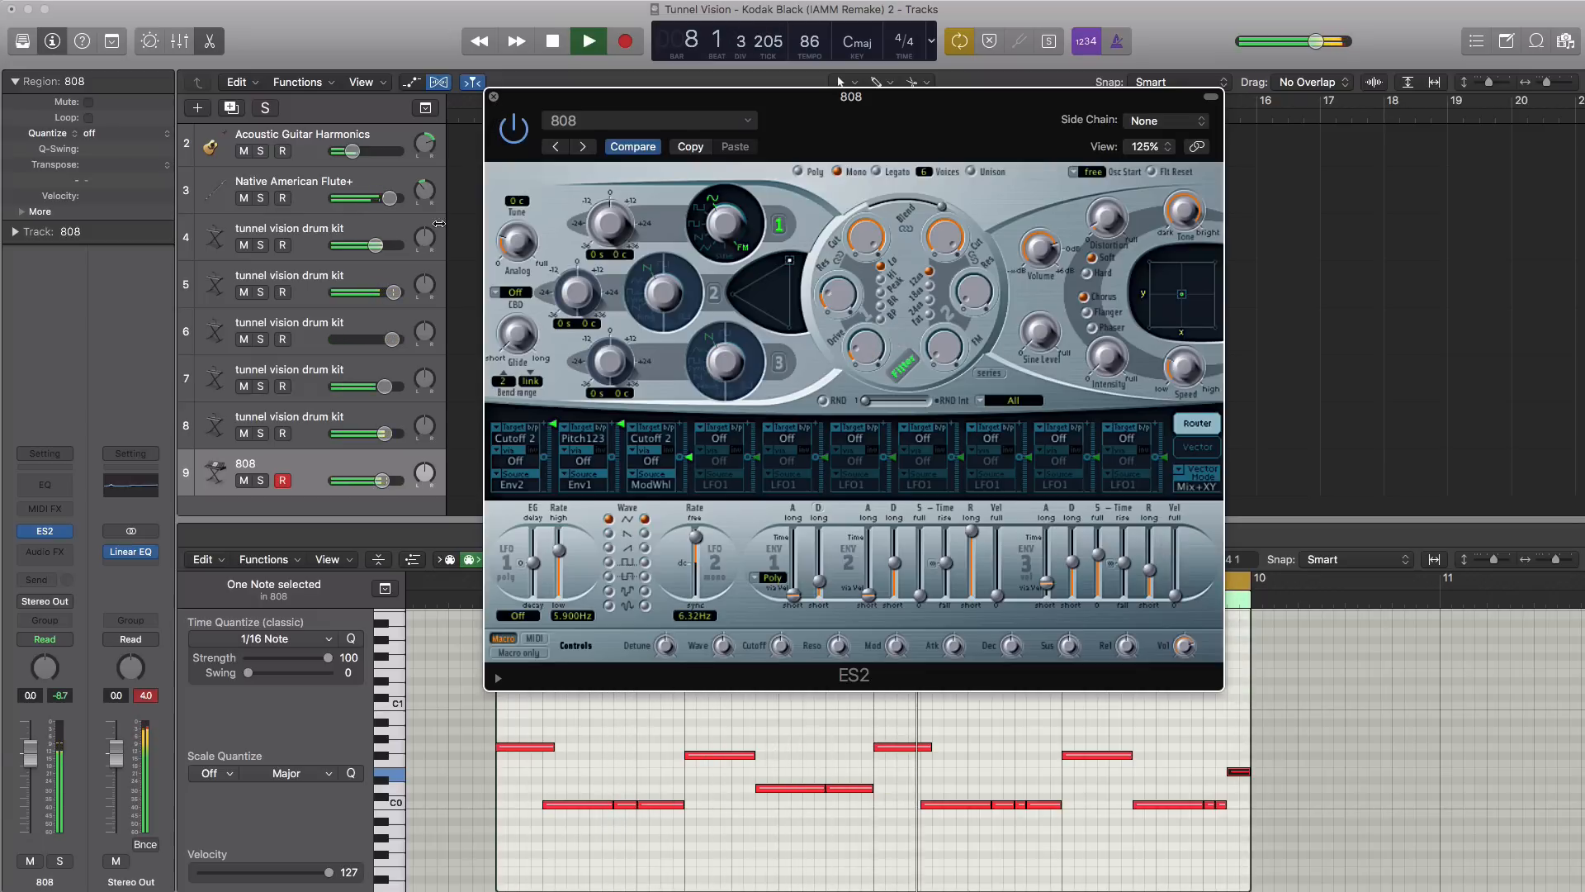
key(super+w)
key(space)
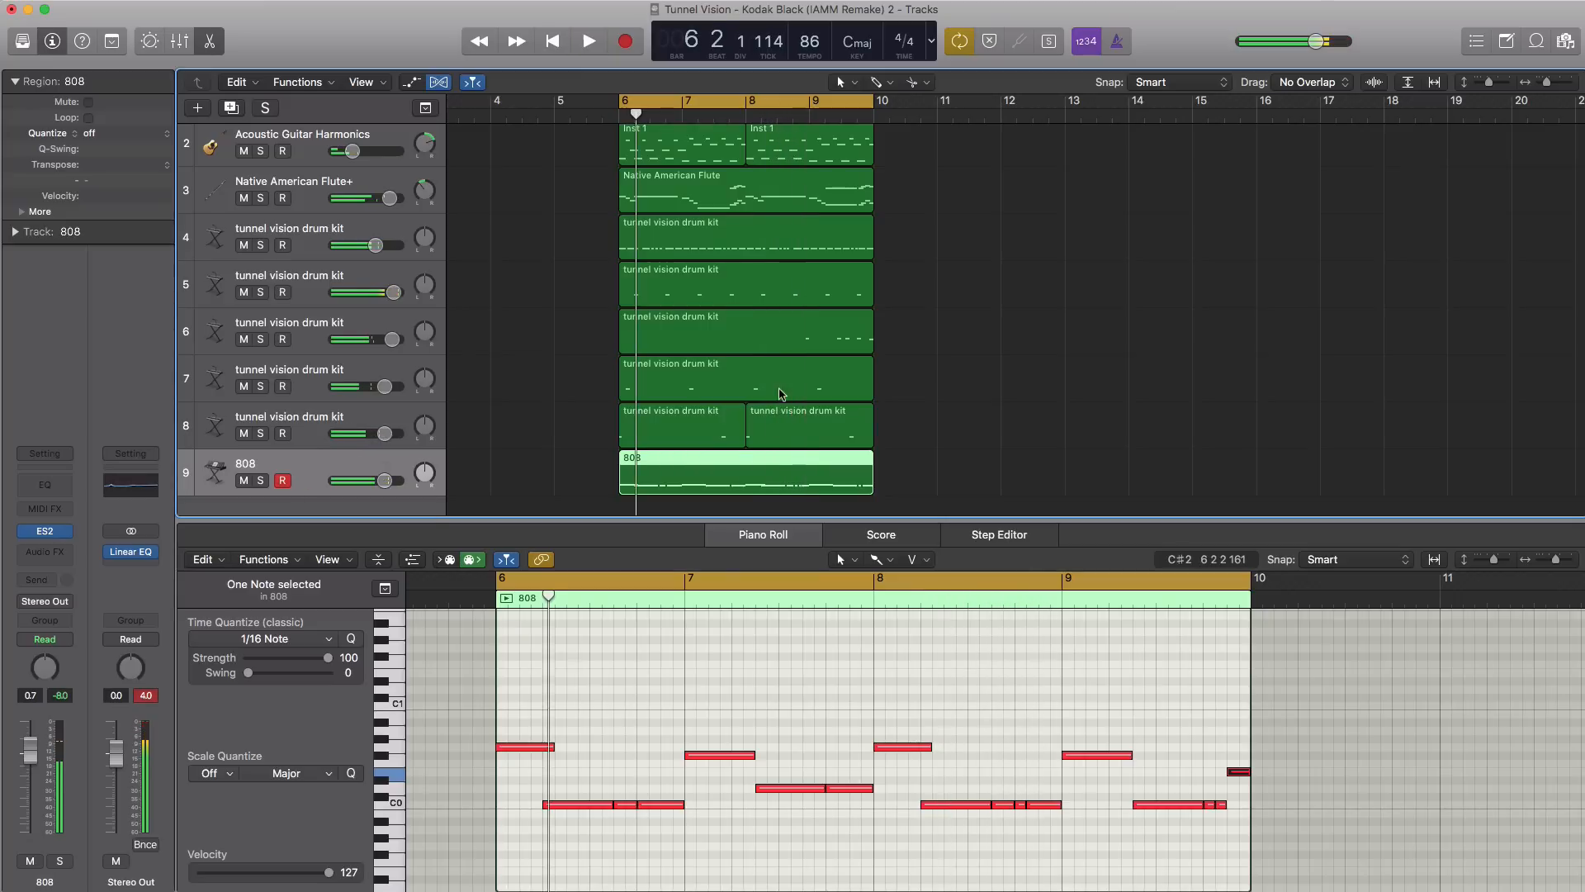
- Hide the Piano Roll and copy both Classical Acoustic Guitar regions to the start of the song at bar 1
key(x)
key(x)
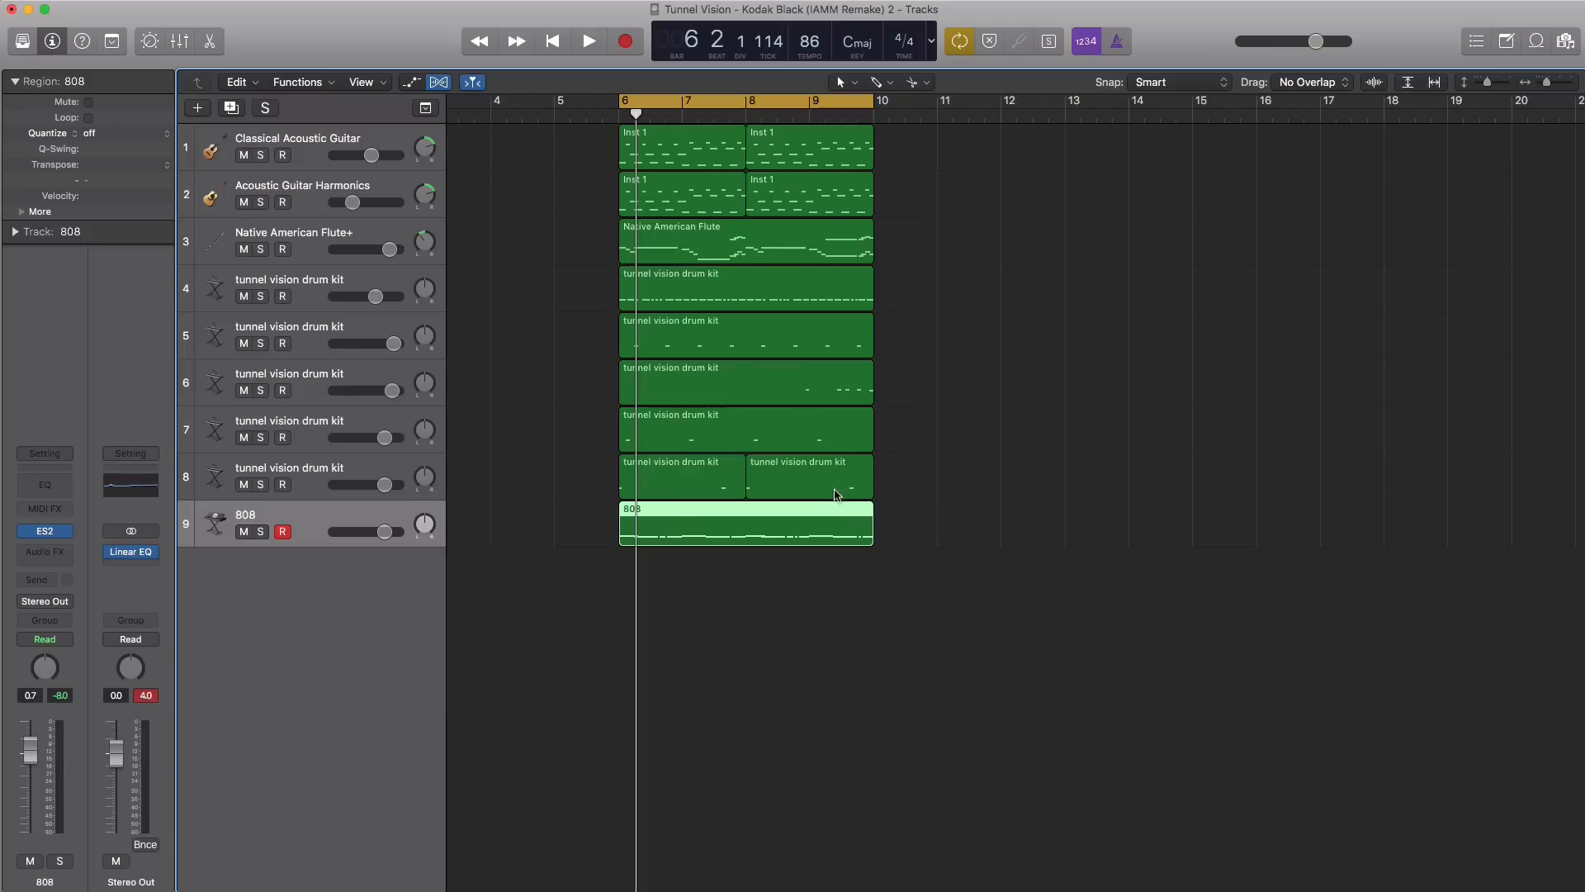
key(super+Left)
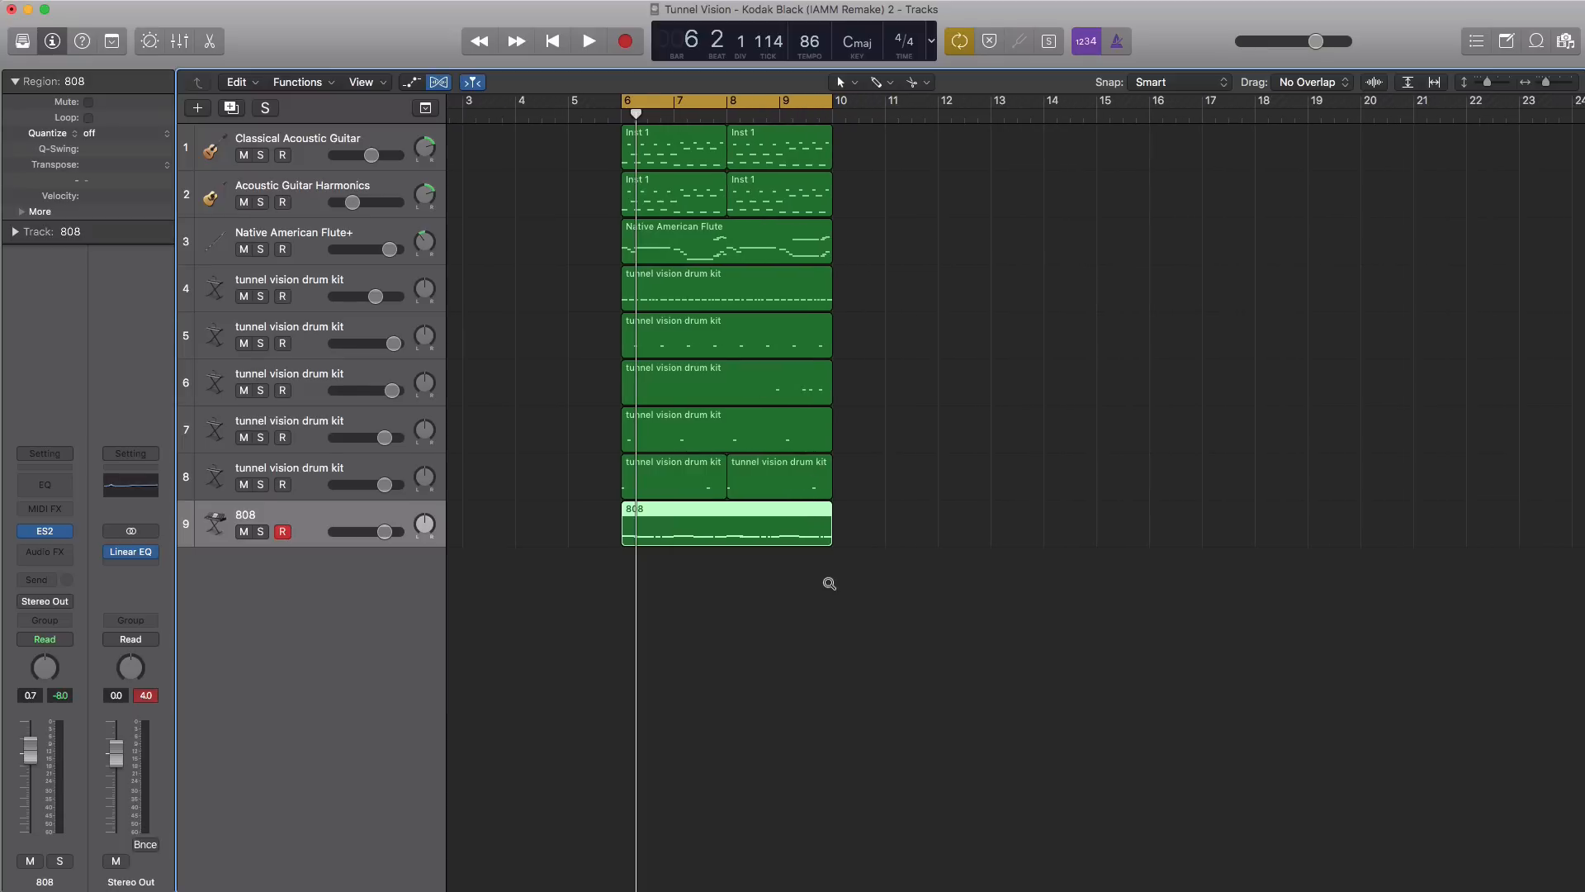
key(super+Up)
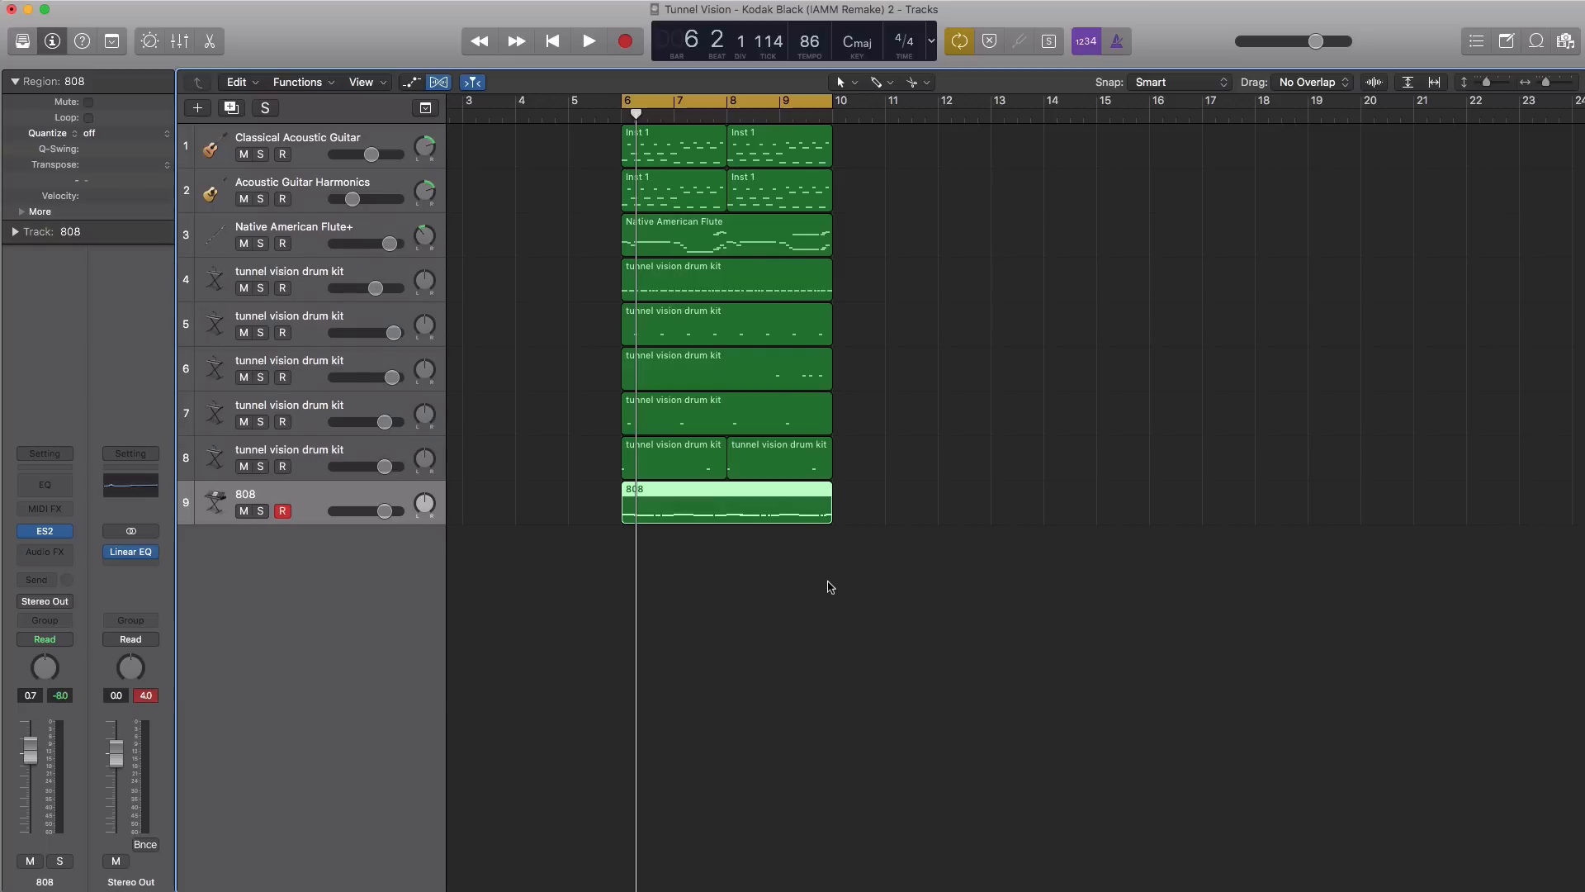
scroll(830, 587, left, 2)
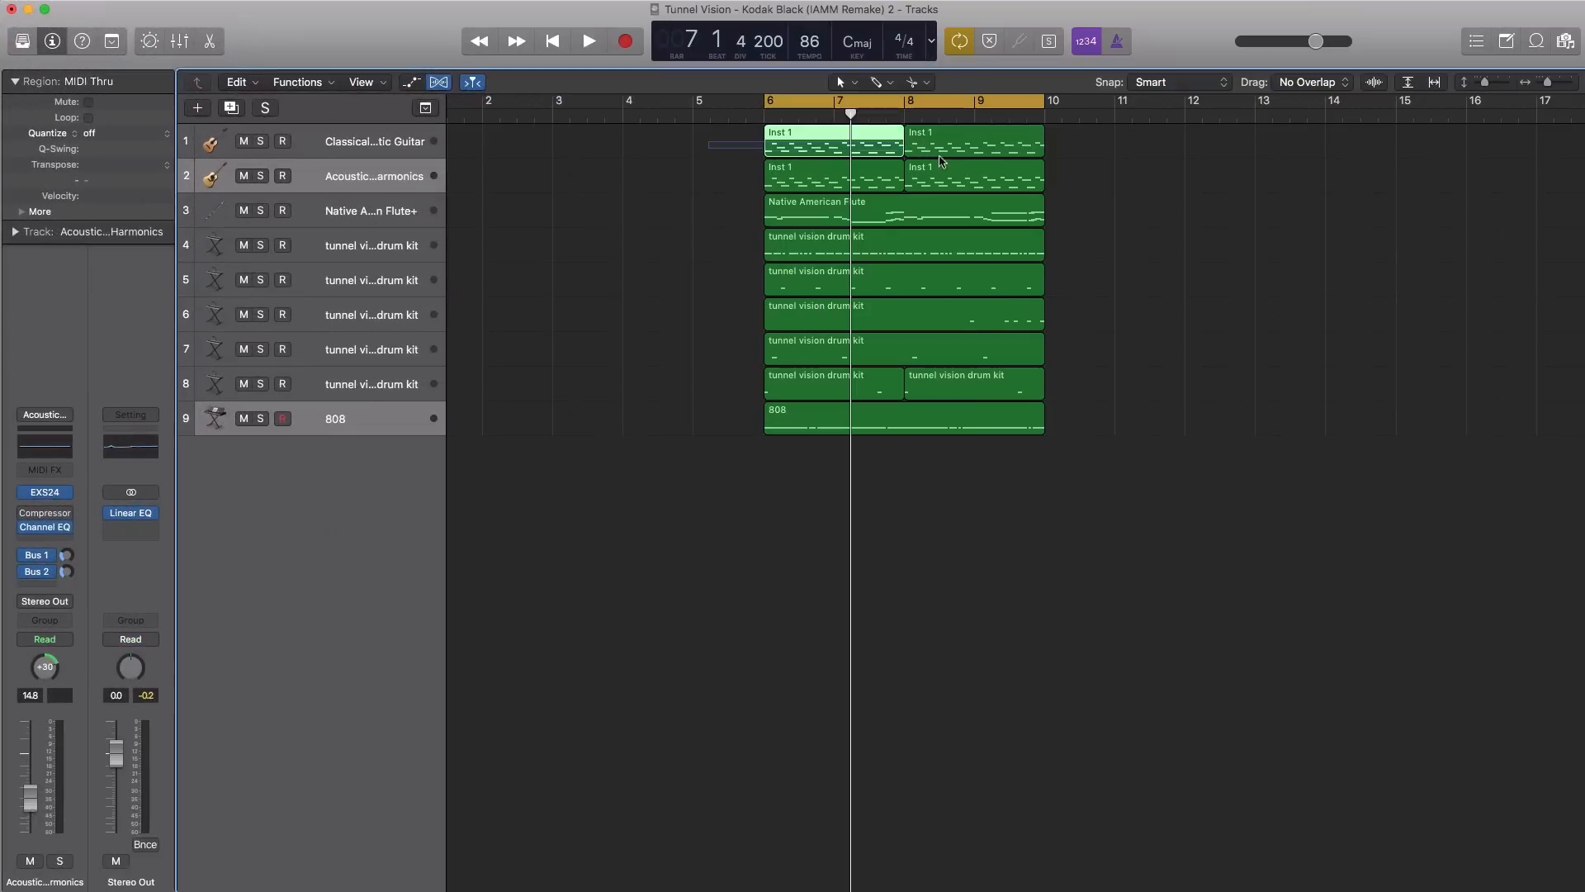
shift+click(974, 145)
drag(910, 148, 505, 158)
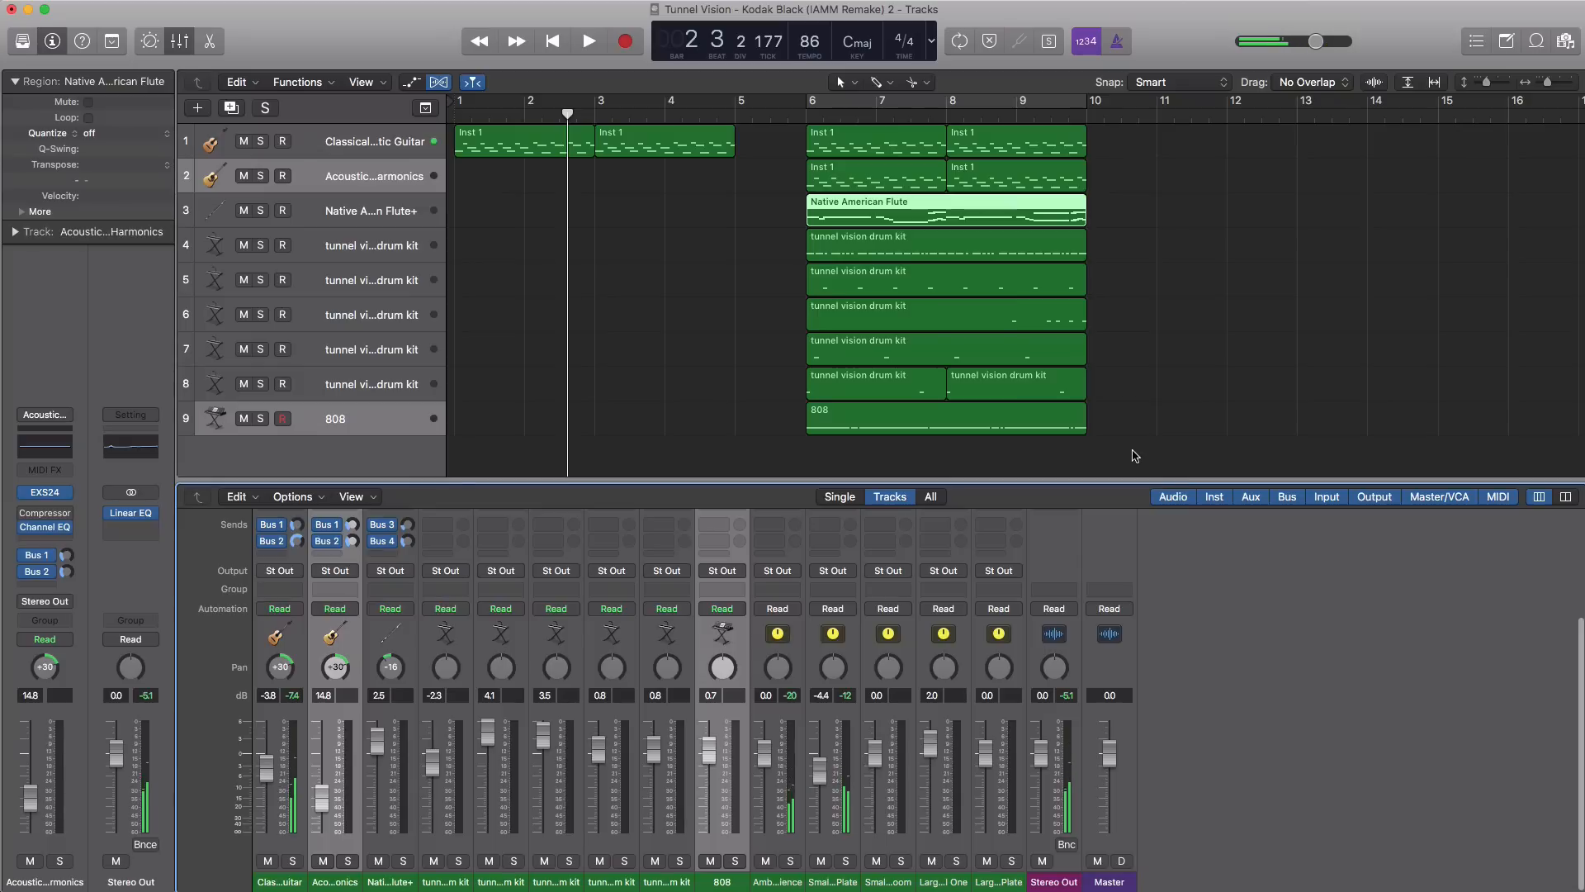
- Move the original loop block to bar 9, copying its flute region to bar 3 and a guitar region to bar 5
drag(1135, 455, 967, 147)
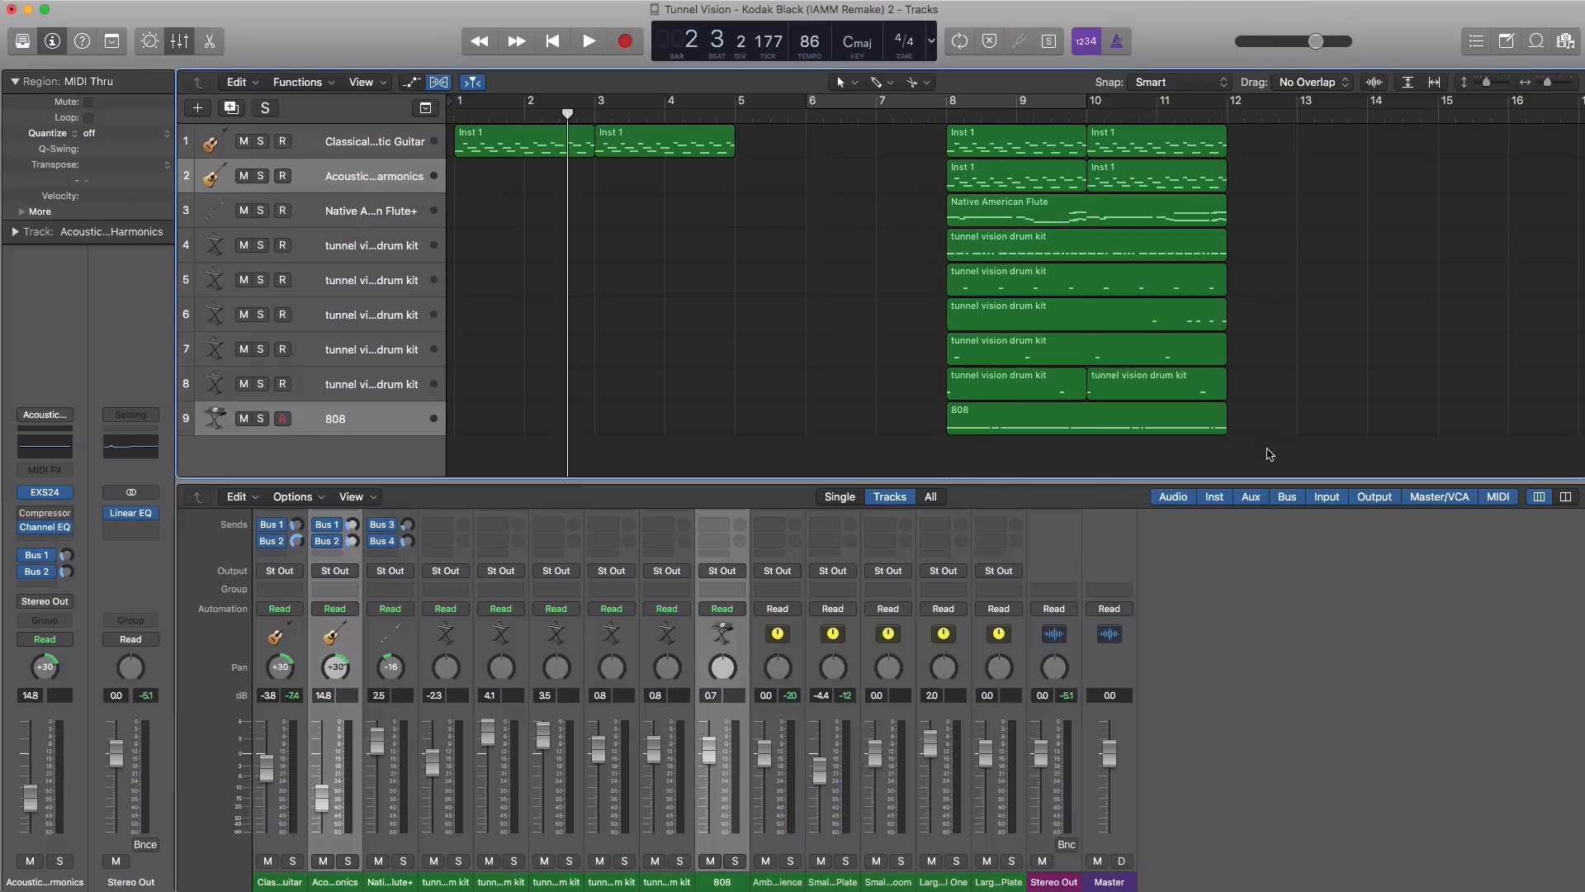
drag(1269, 454, 949, 130)
drag(997, 234, 695, 216)
drag(665, 149, 805, 153)
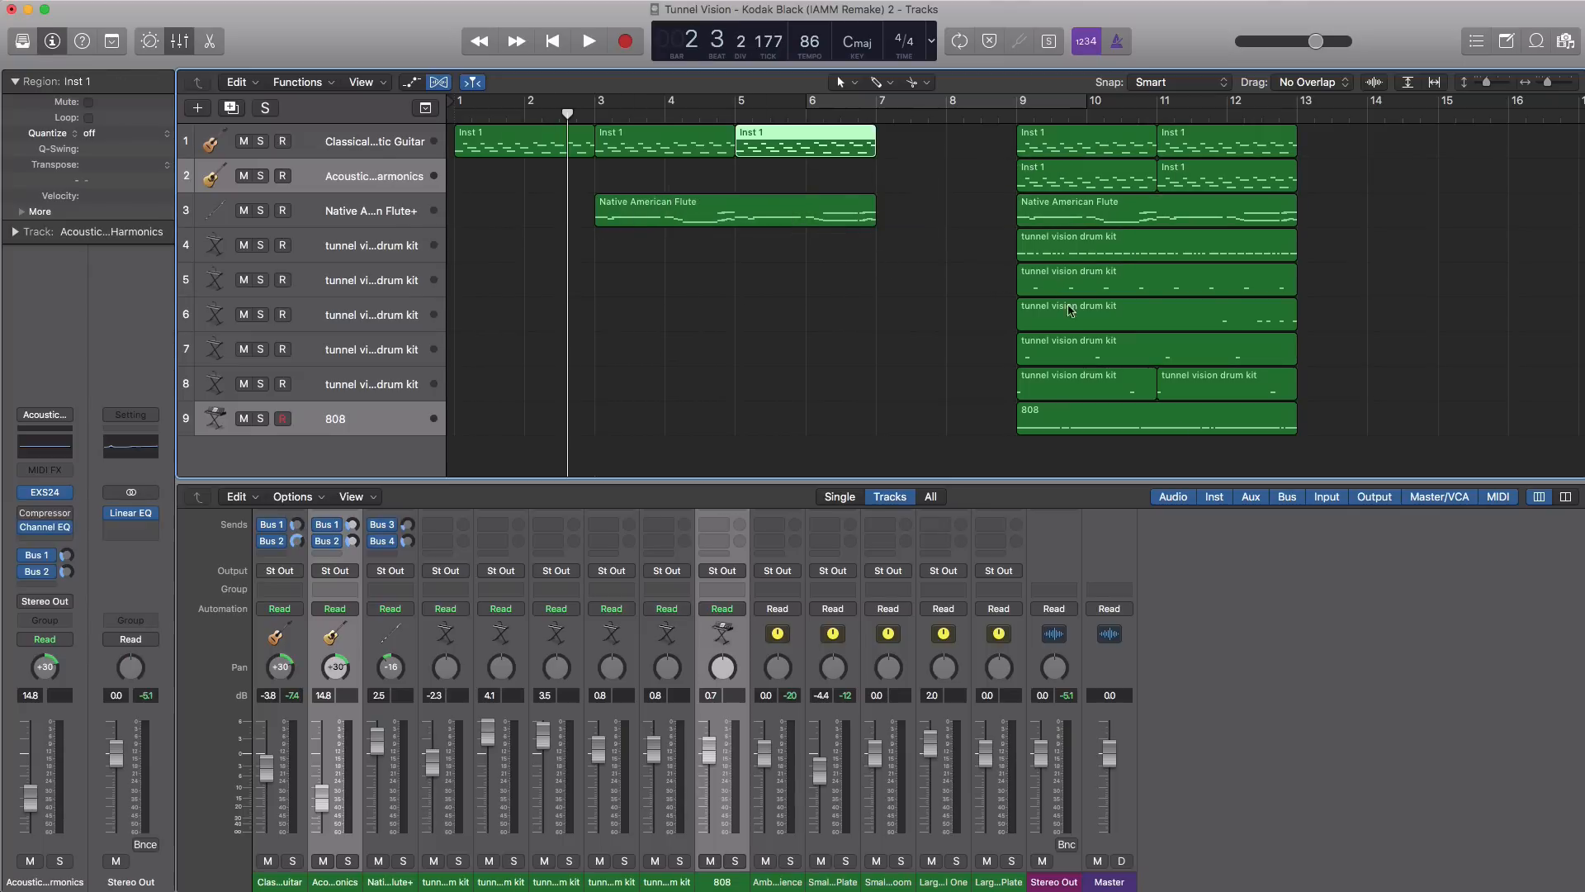
- Move the original loop block of all nine tracks further out to bar 14
drag(1352, 461, 1384, 149)
click(1220, 292)
key(z)
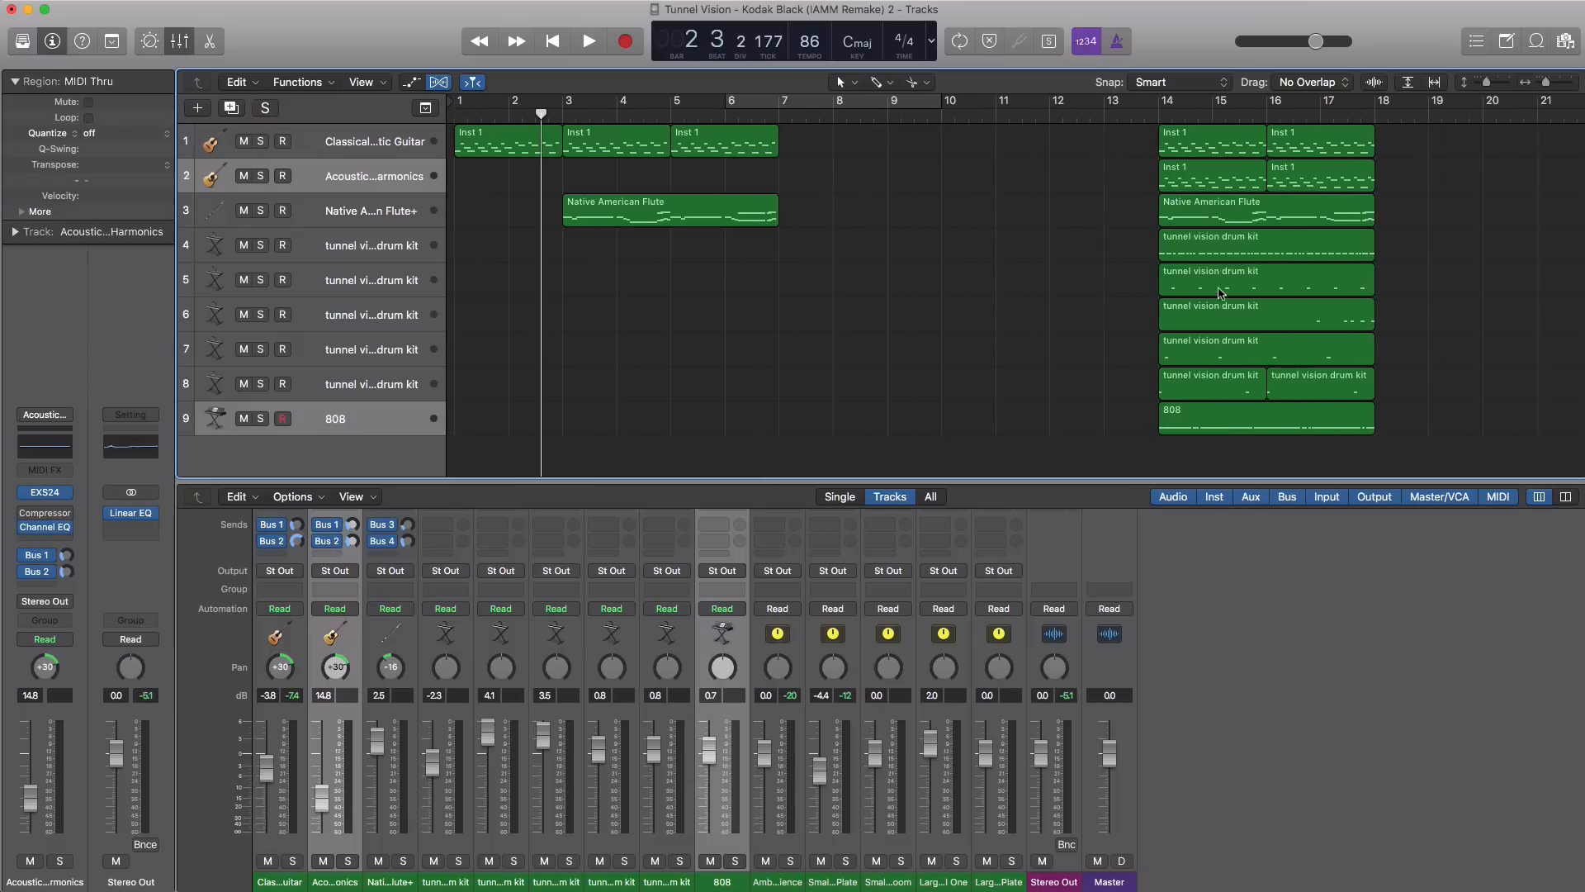
- Copy the track 5 drum region to bar 5, trim it to two bars, and play bars 1 through 6 as a cycle
drag(1232, 292, 748, 280)
drag(850, 292, 1321, 293)
drag(885, 289, 780, 288)
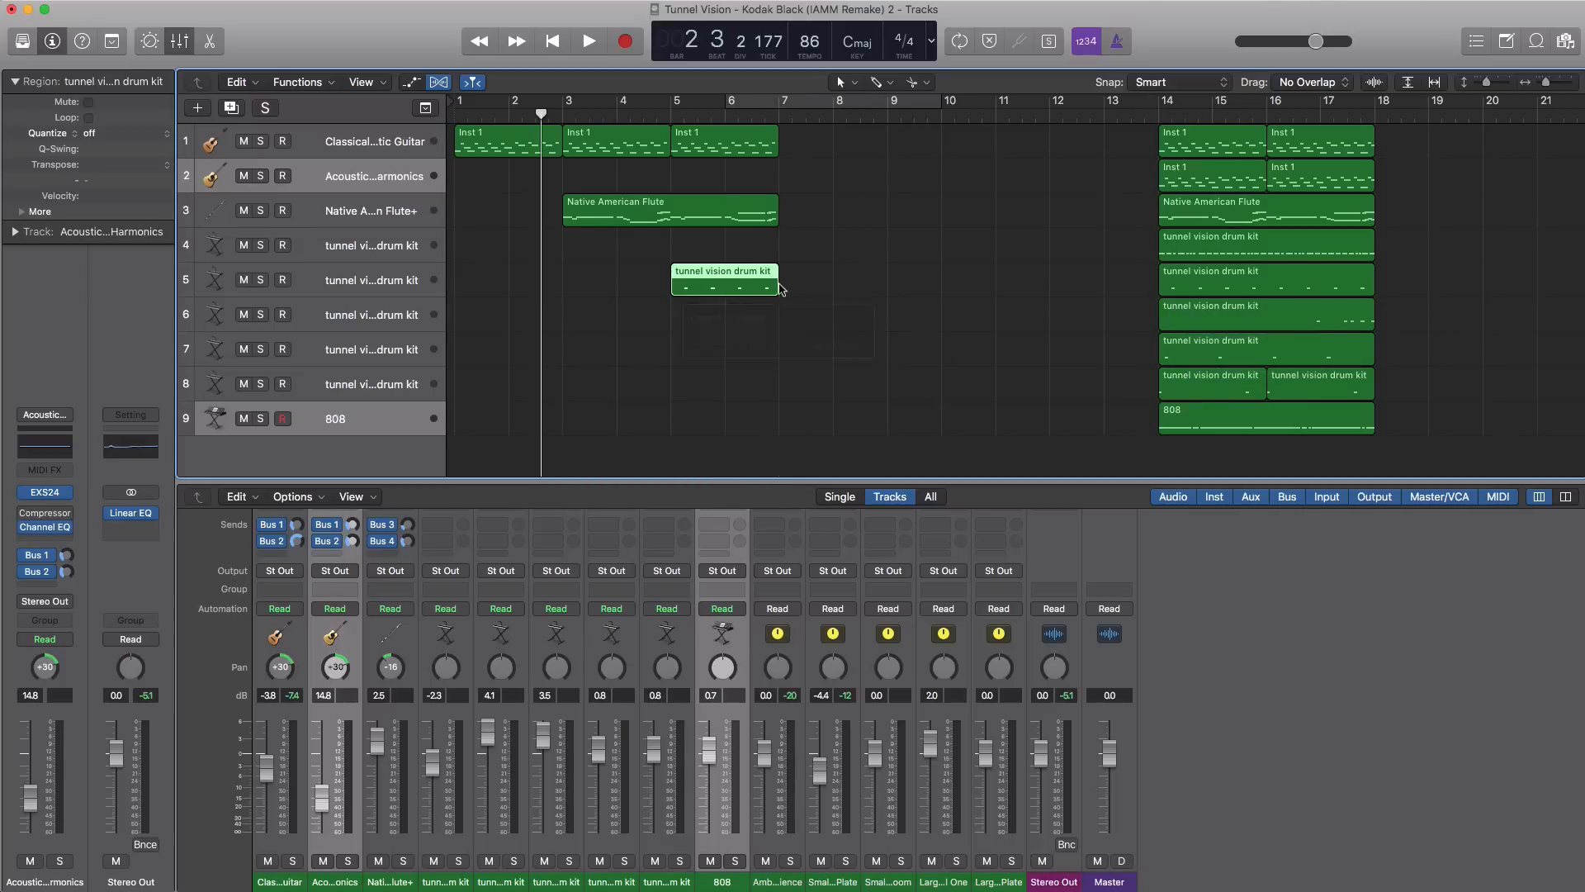
key(space)
drag(460, 102, 770, 118)
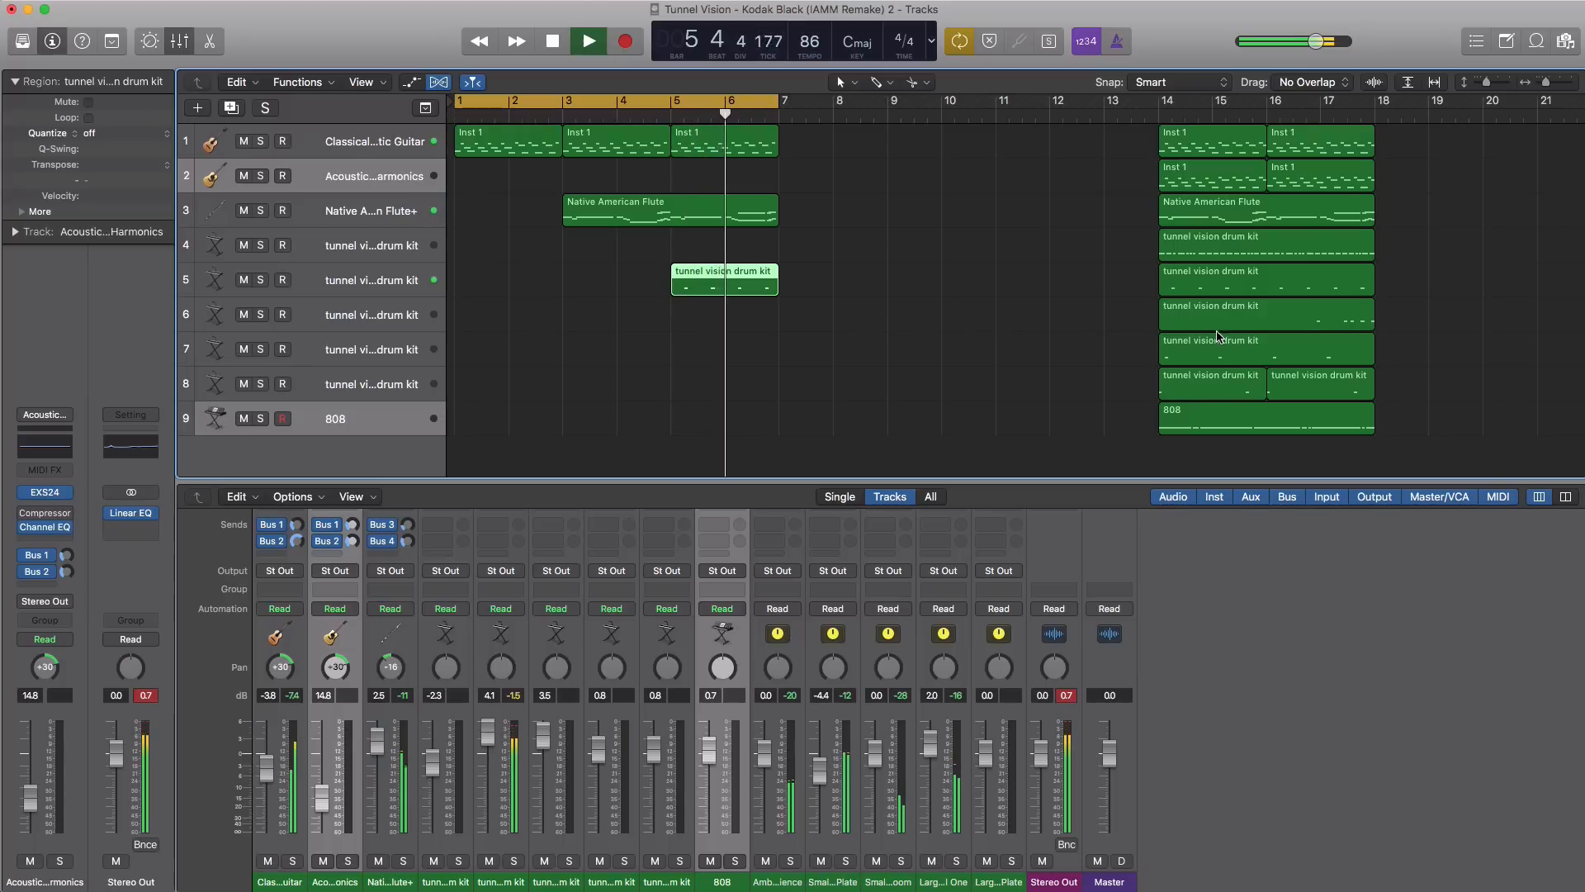
- Move the track 4 drum region to bar 5, trim it to end at bar 7, and place a full-length copy from bar 7
drag(1204, 261, 715, 247)
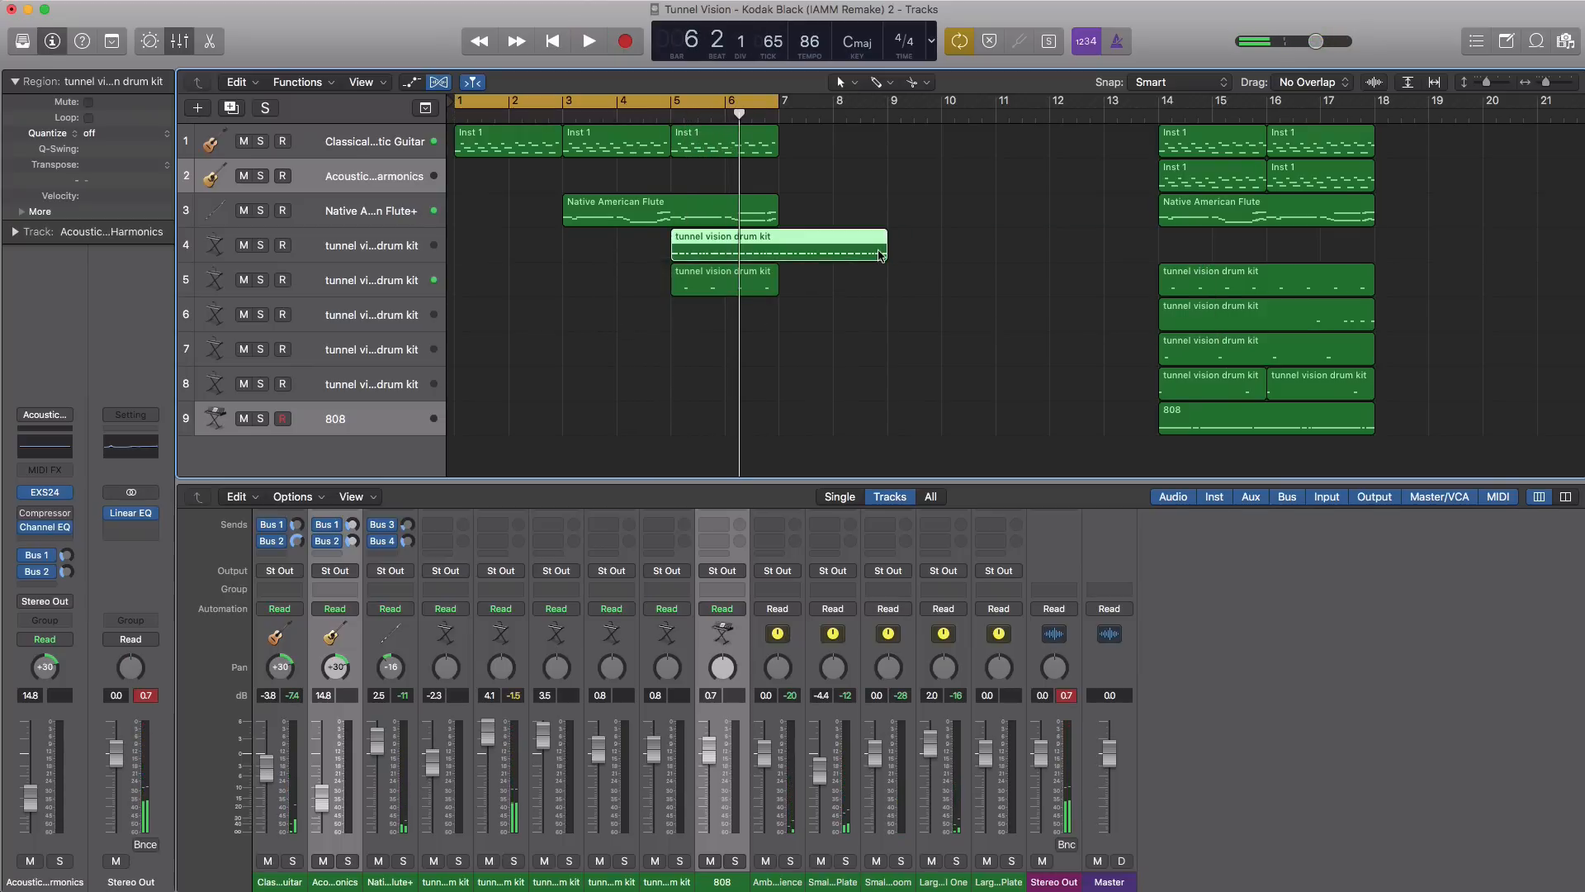
drag(830, 257, 1048, 256)
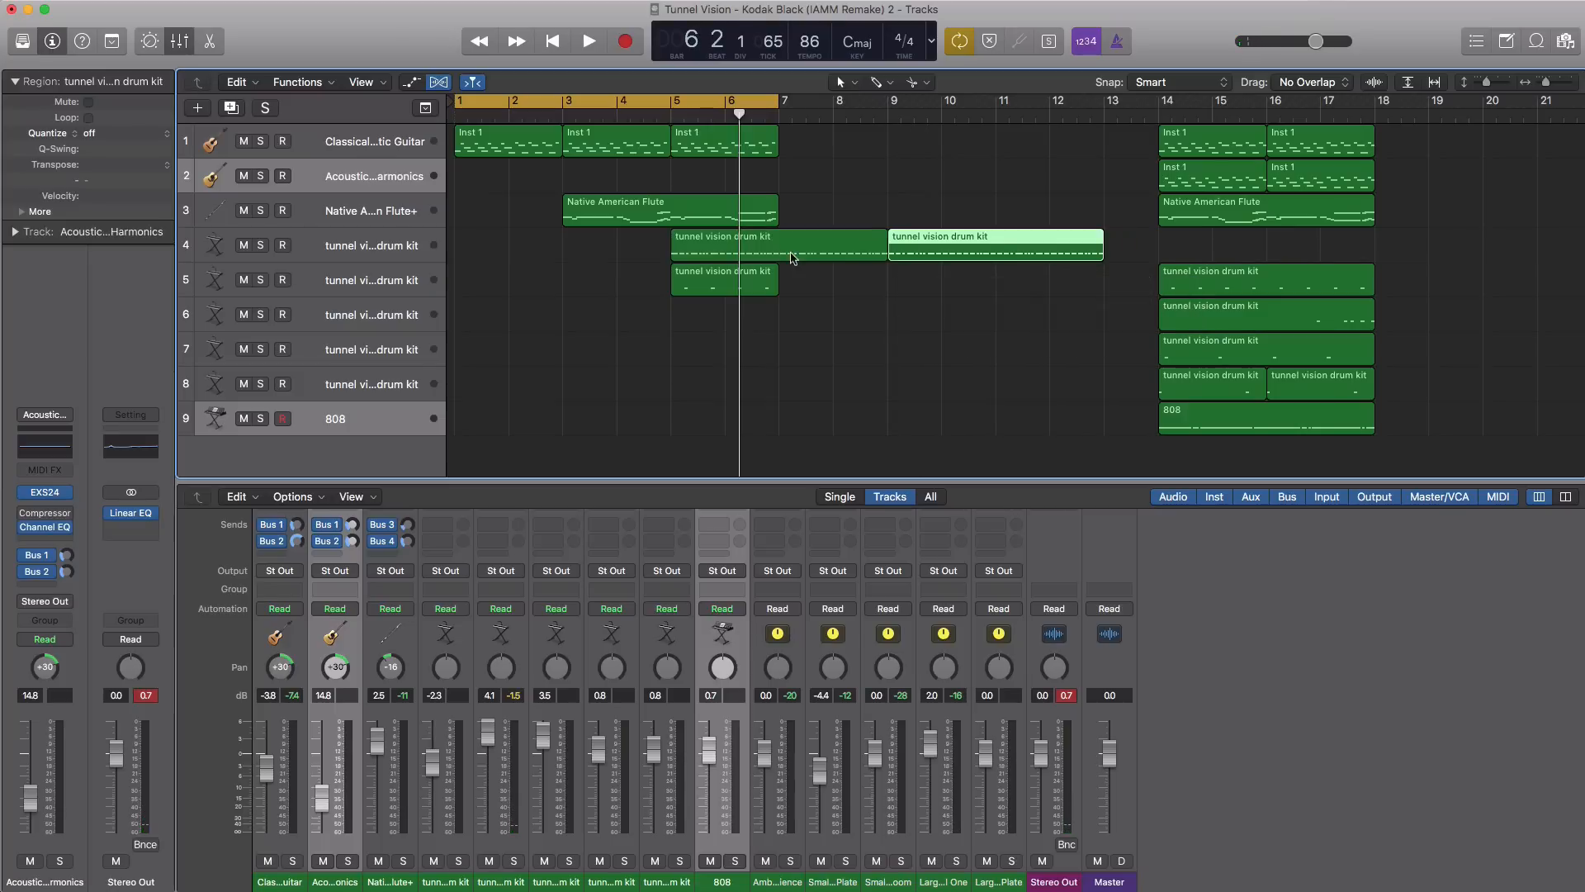
drag(884, 252, 778, 252)
drag(940, 256, 832, 258)
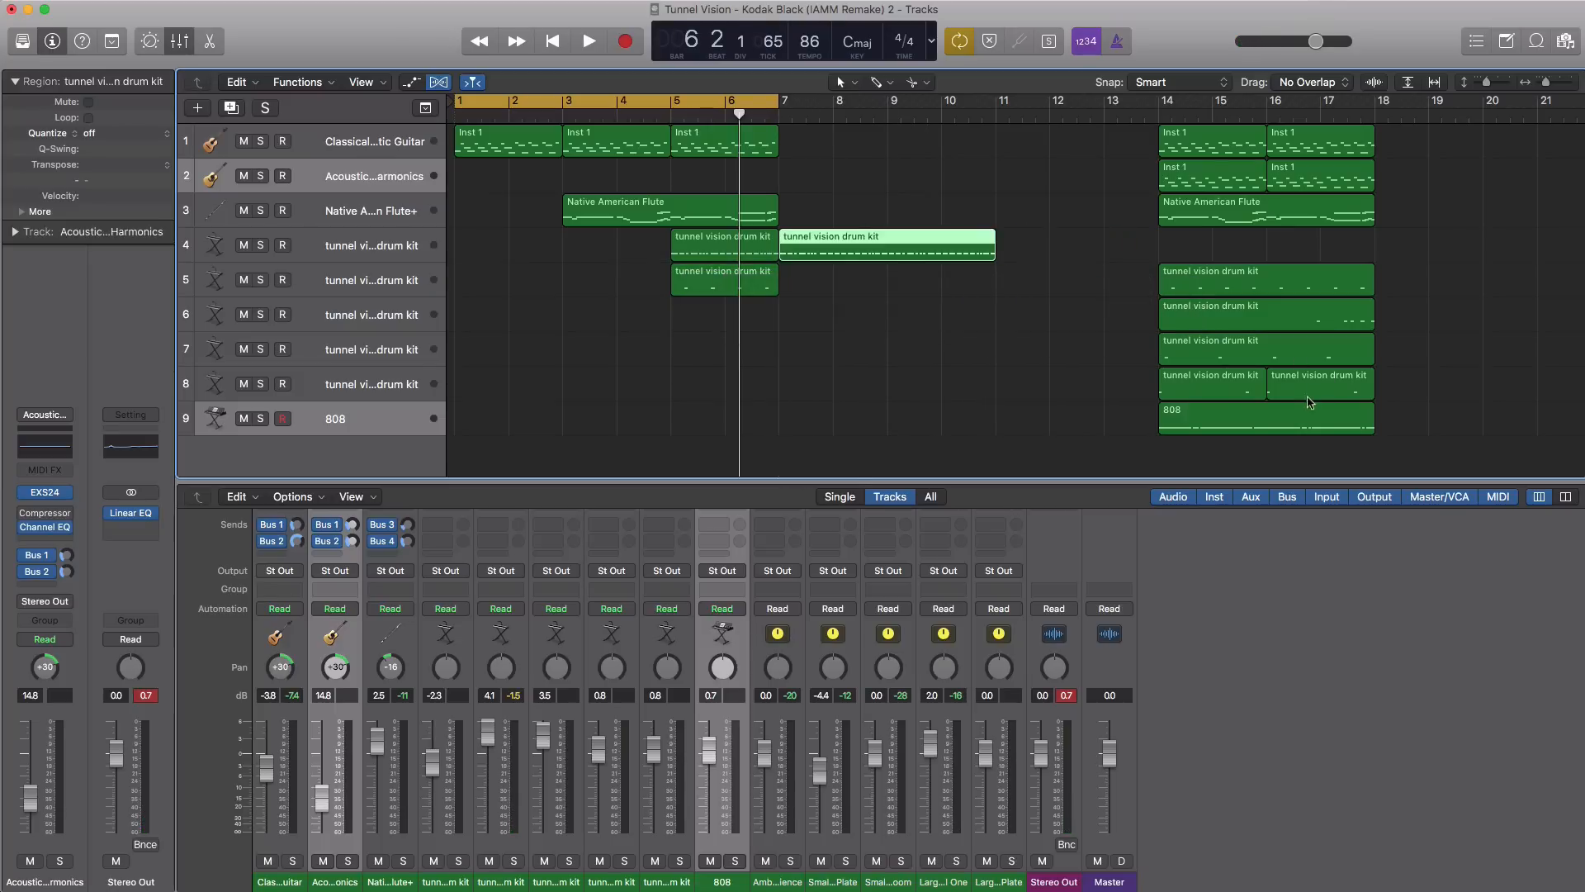
- Move the remaining loop regions to bar 7 and repeat the full four-bar block at bars 11 and 15
drag(1401, 453, 796, 151)
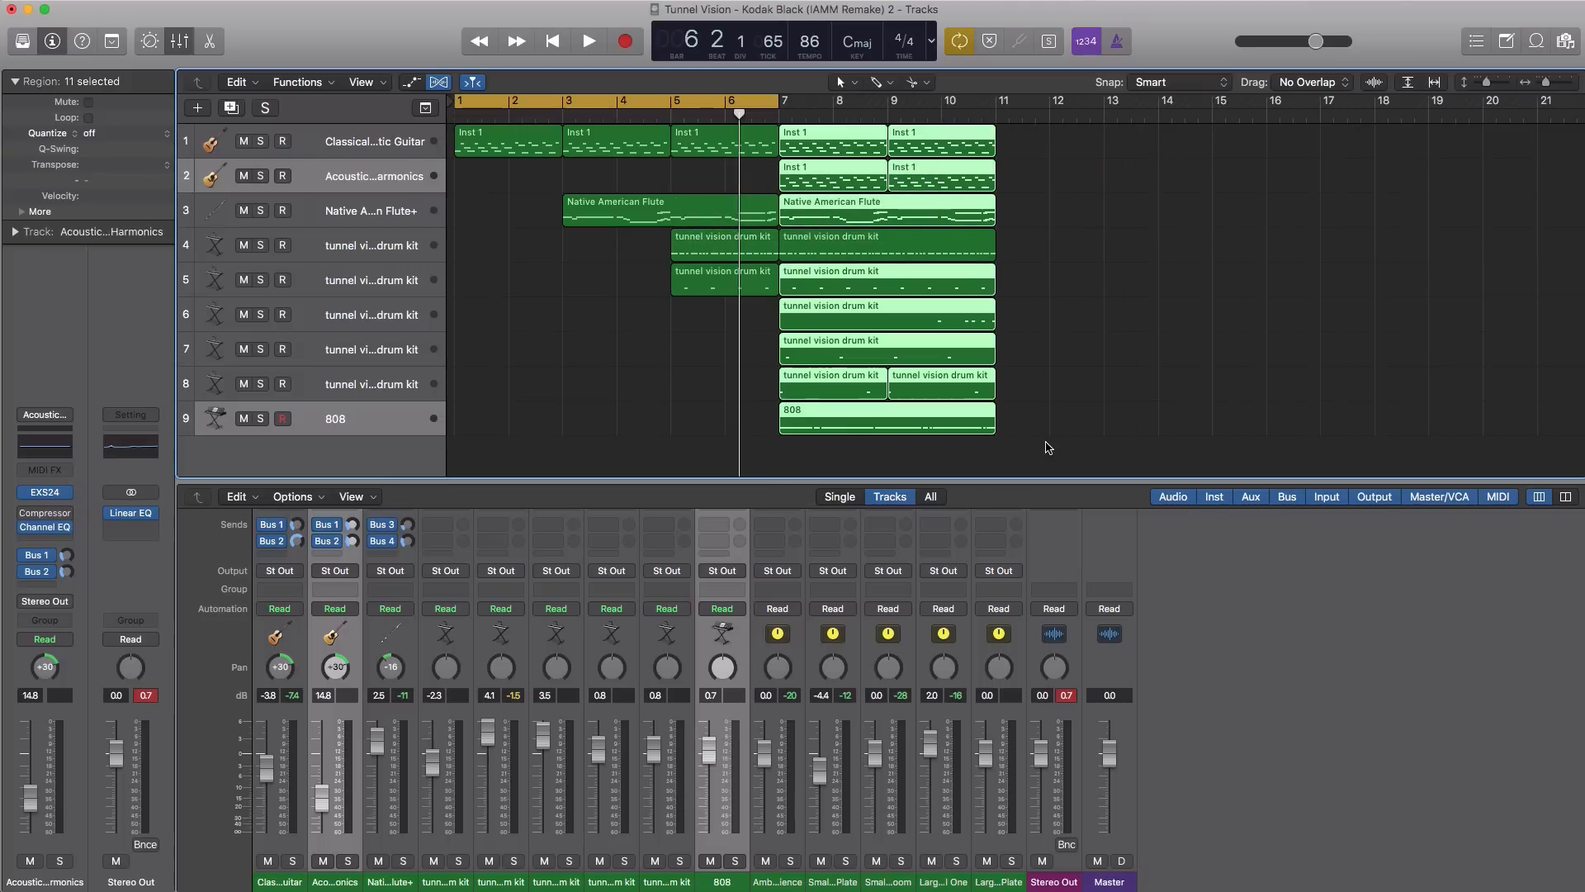
click(1046, 446)
drag(1032, 464, 1230, 145)
- Delete the flute region at bar 15 and copy the rest of that four-bar block to bar 19
click(1354, 219)
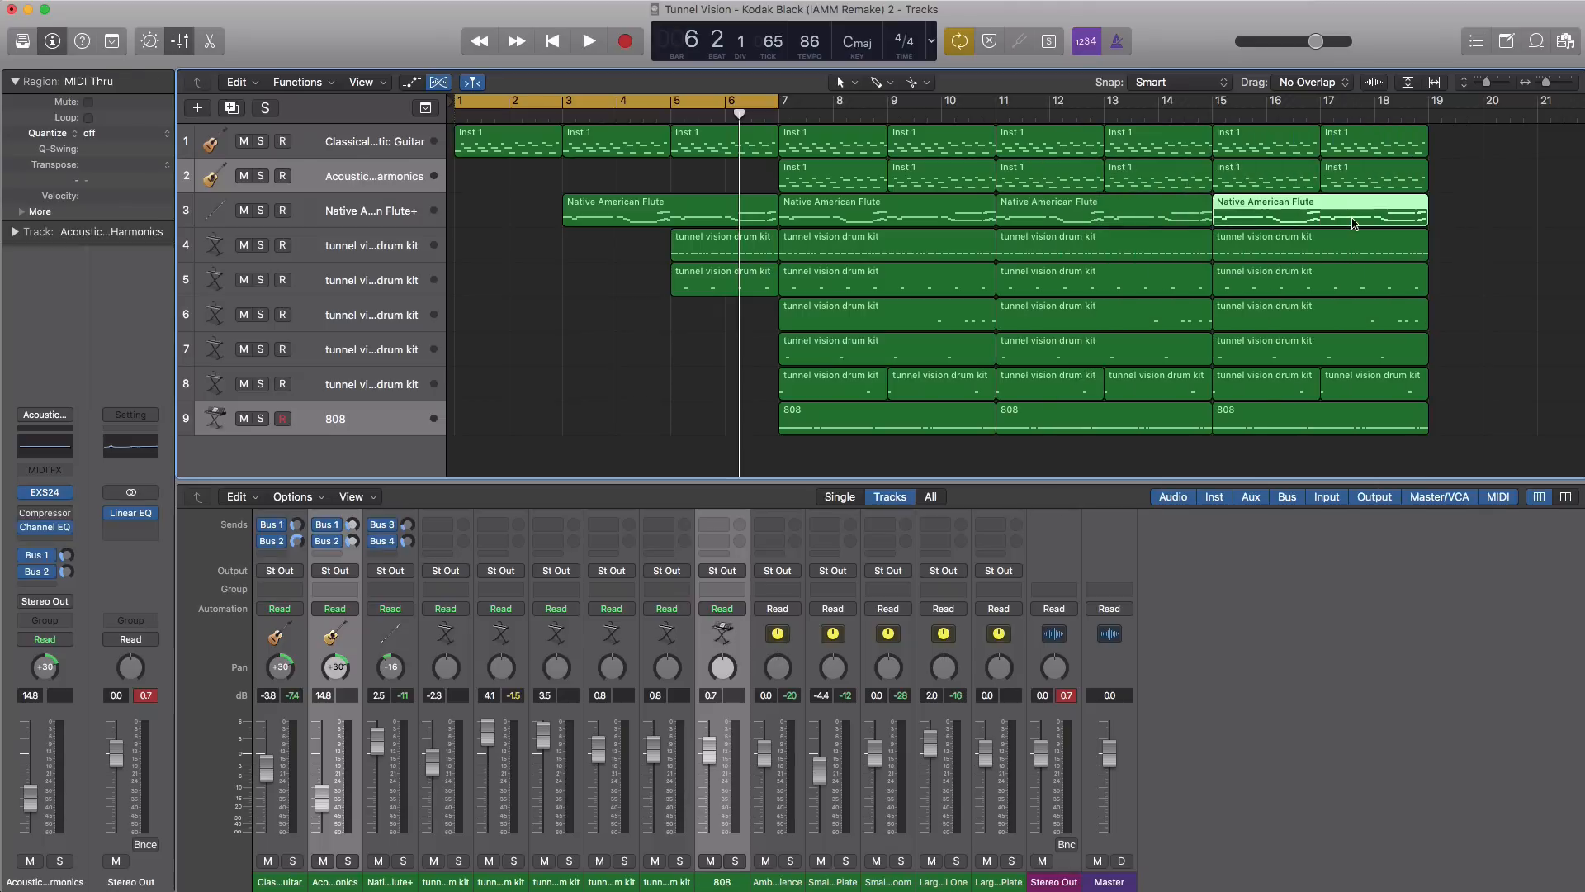
key(Delete)
drag(1445, 456, 1292, 200)
key(super+Left)
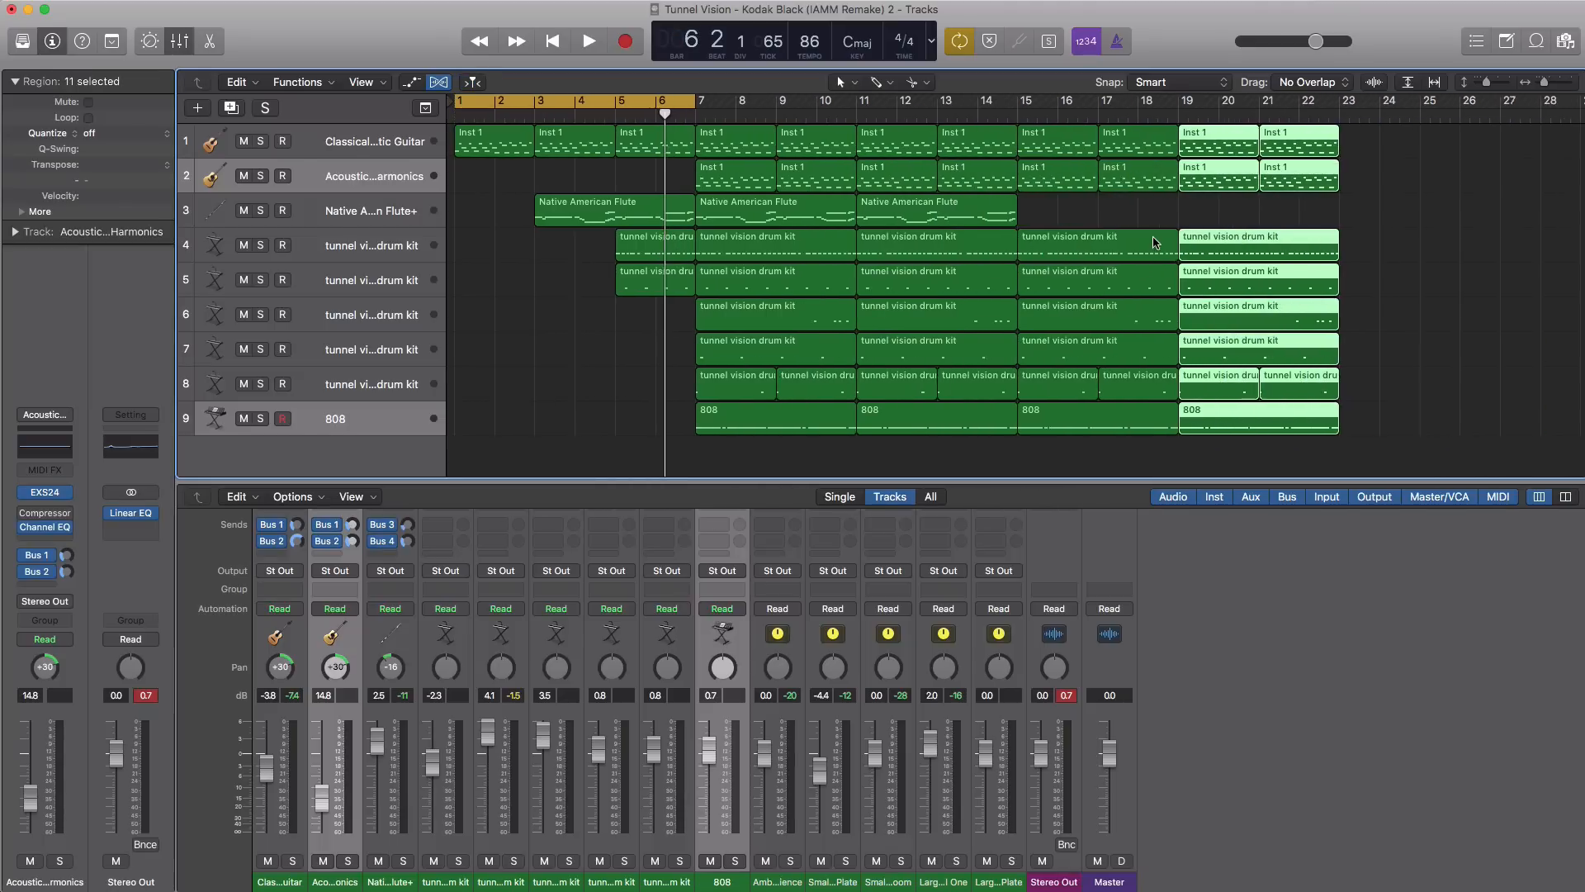
- Hide the mixer, turn off the cycle, and play the arrangement from bar 1 to review it
key(x)
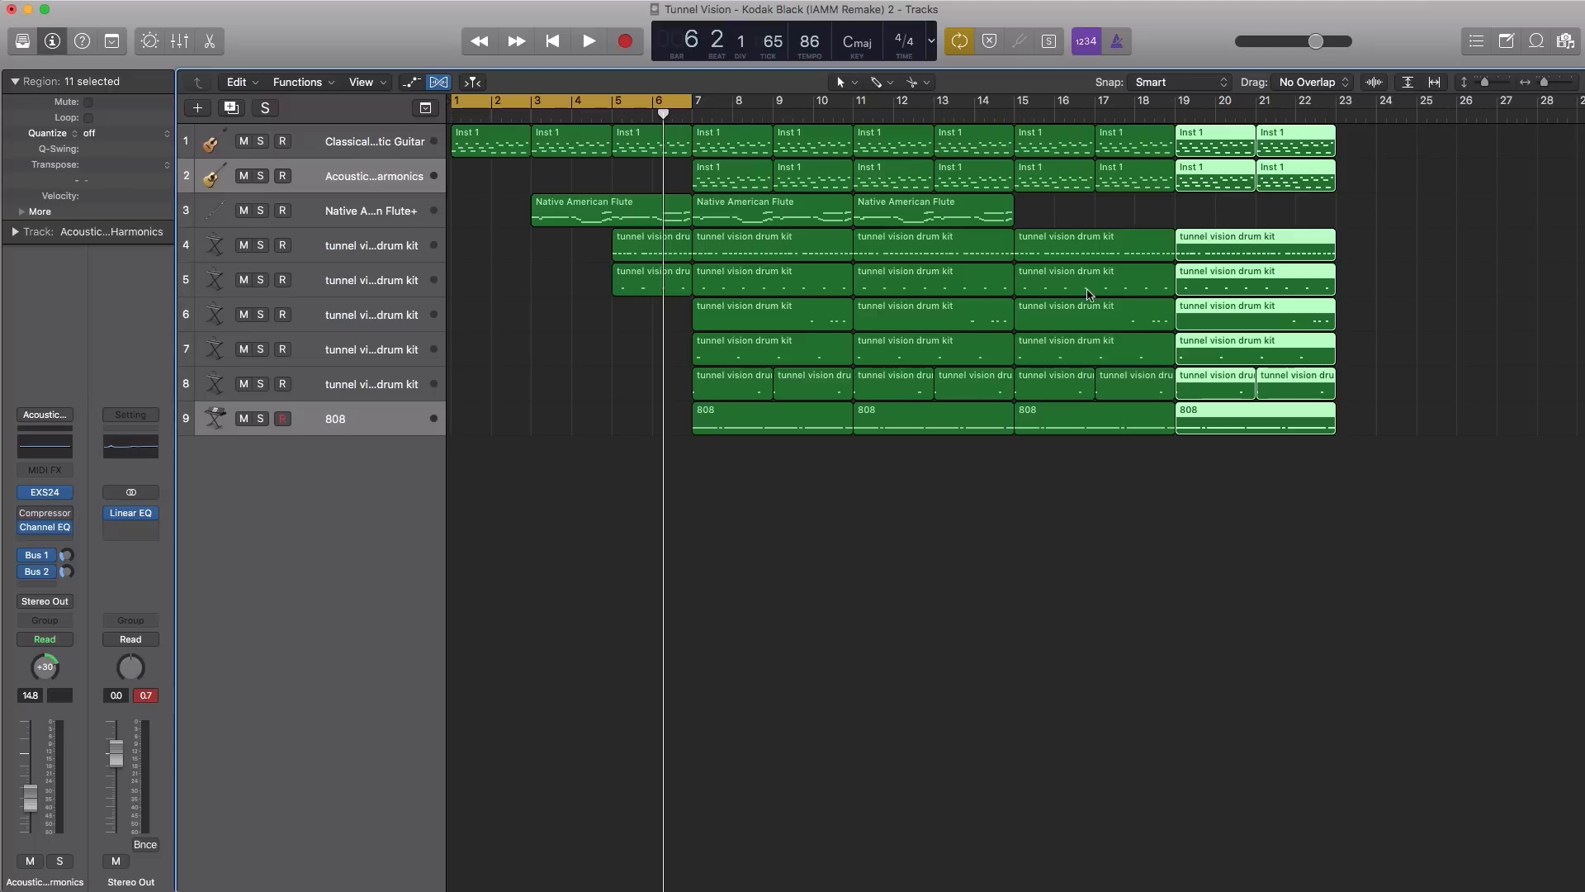
key(x)
key(x)
key(c)
key(Return)
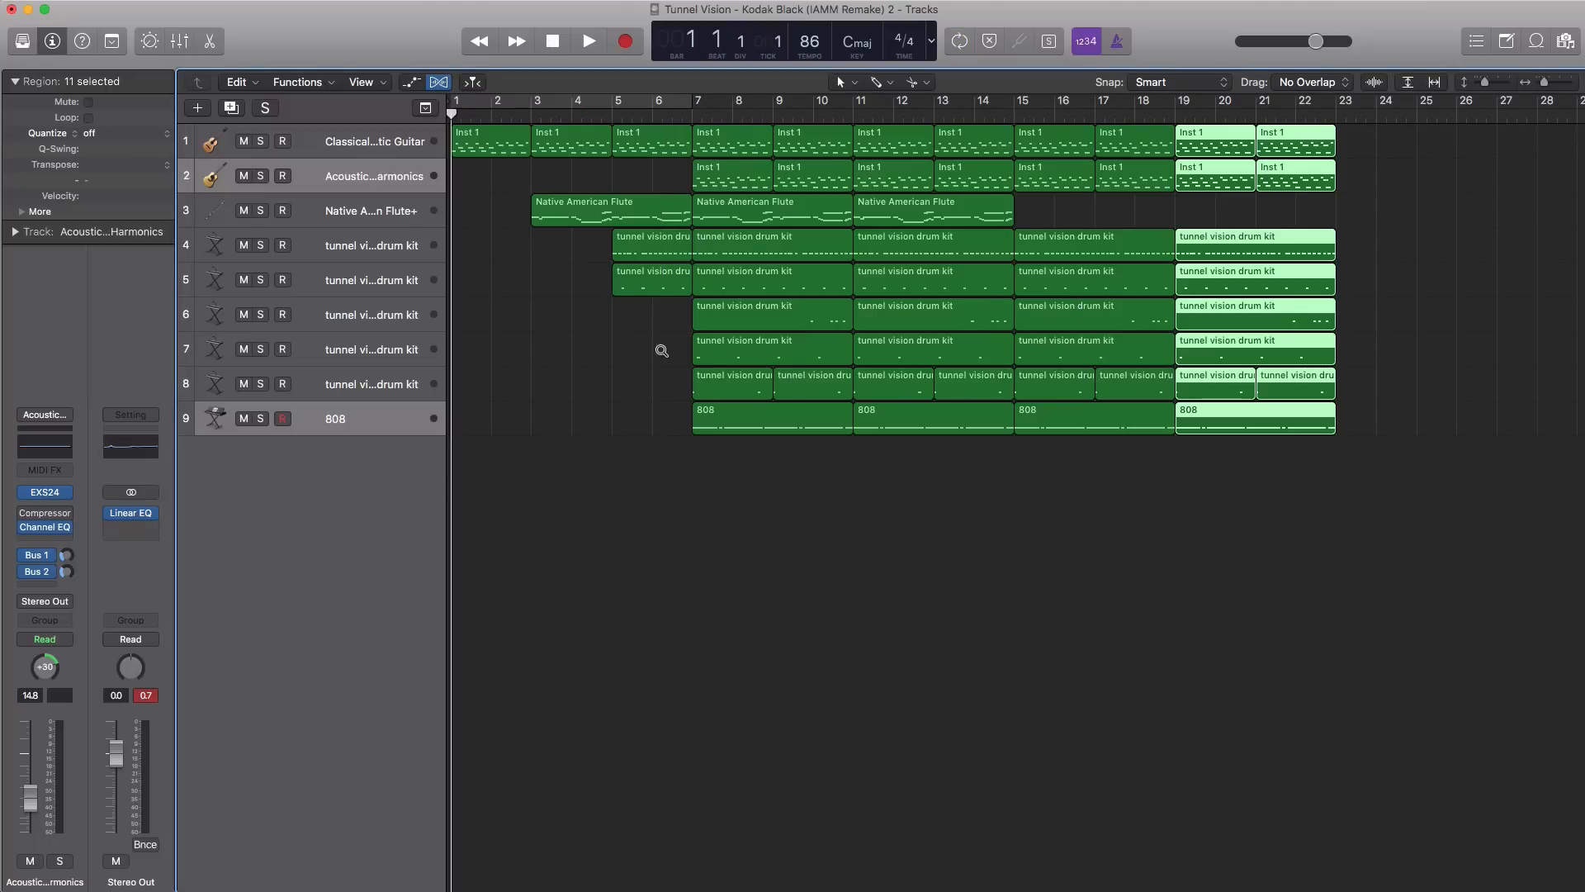
scroll(662, 351, down, 3)
key(space)
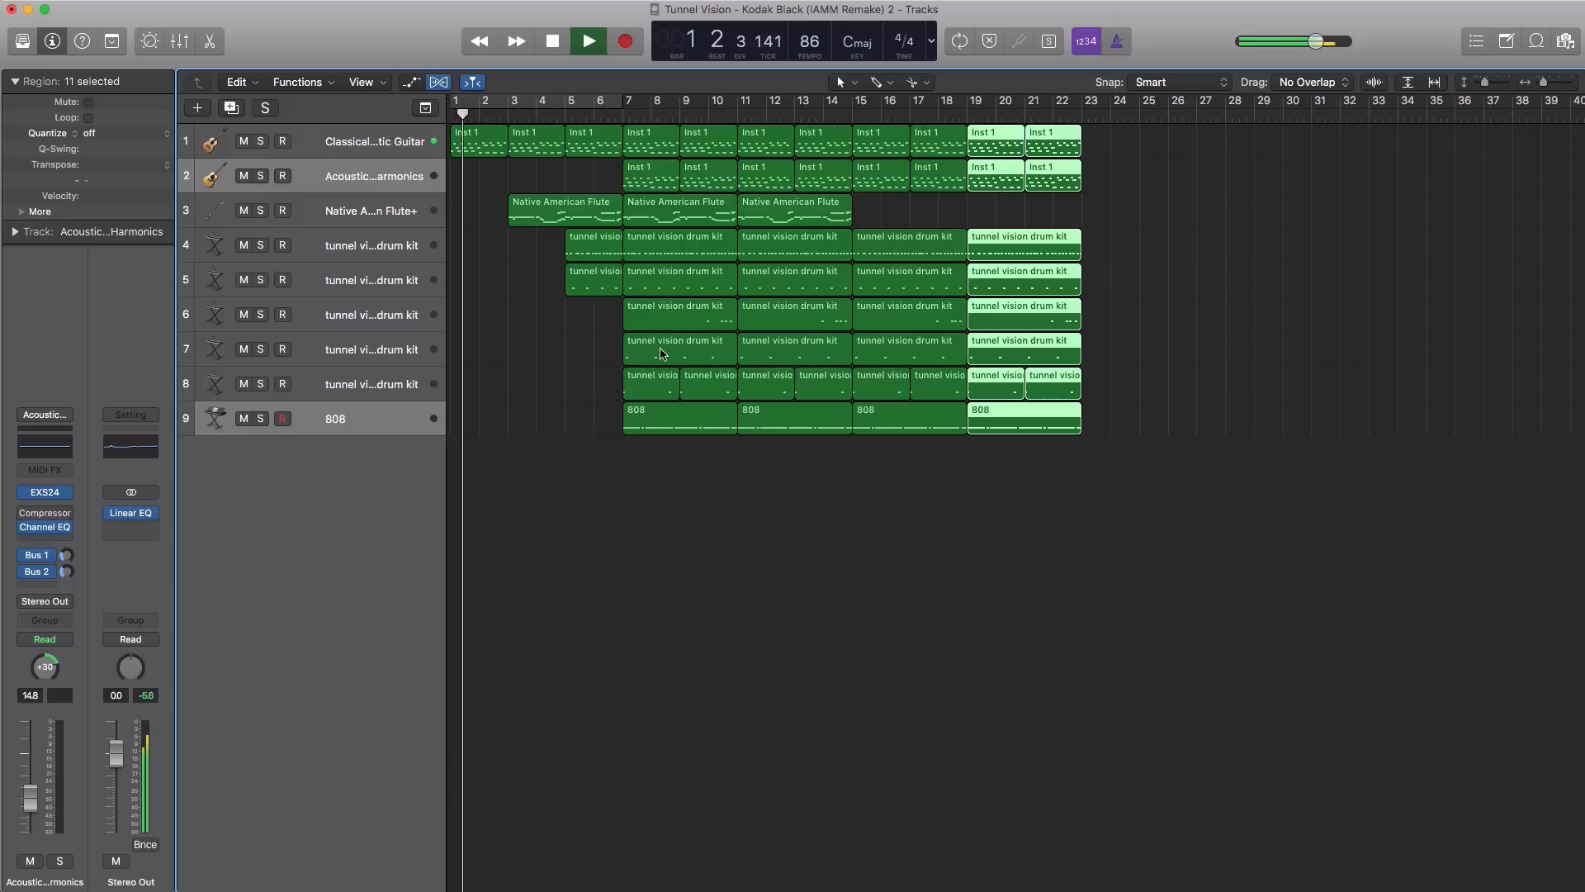
click(888, 567)
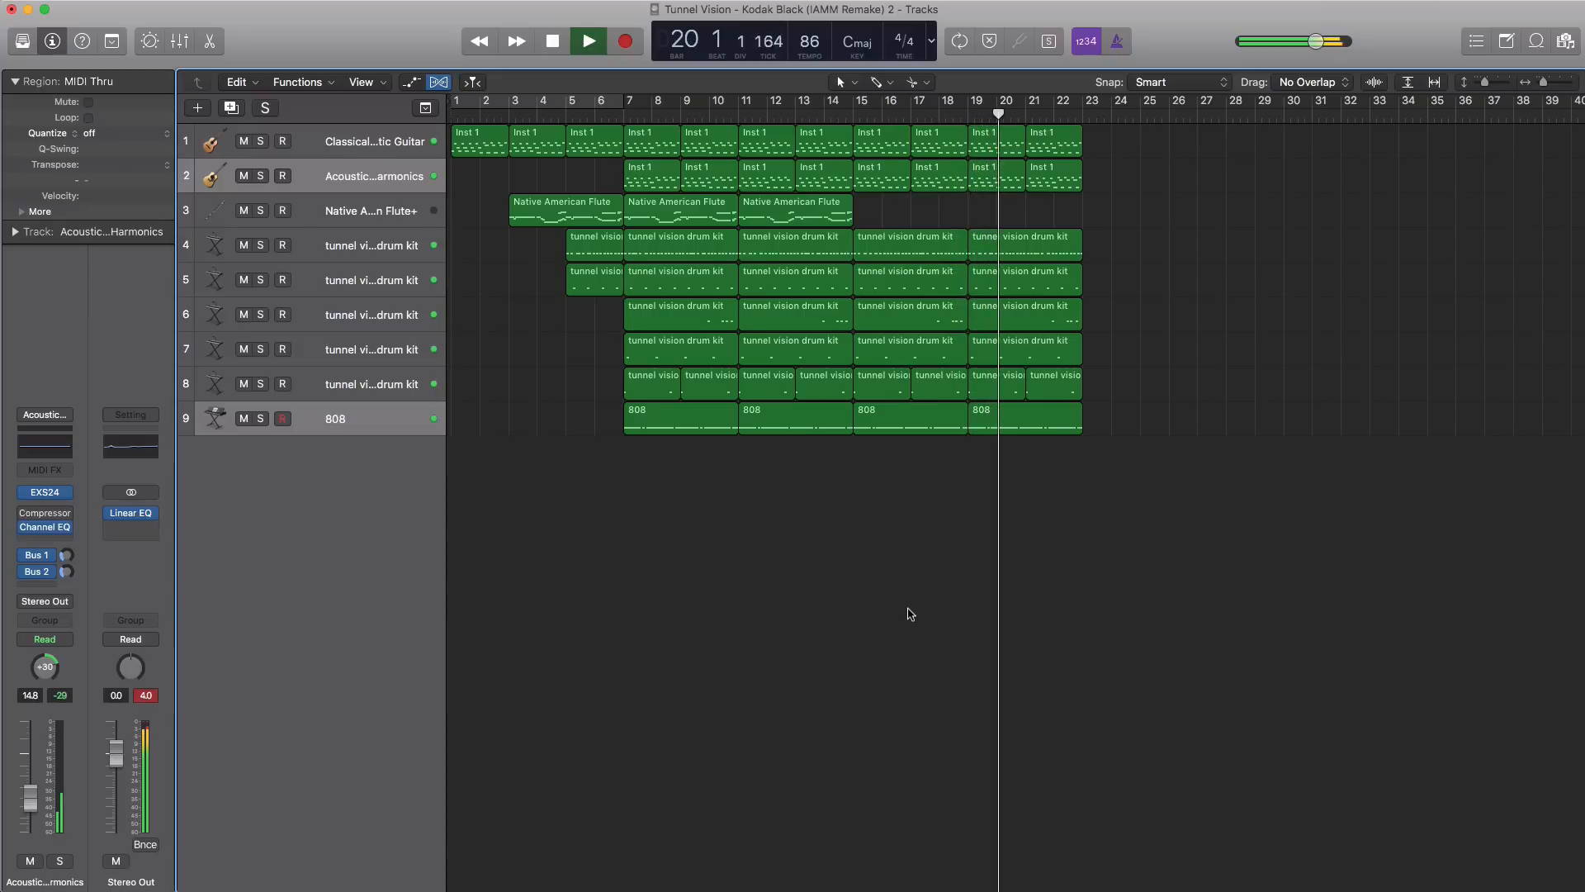
key(space)
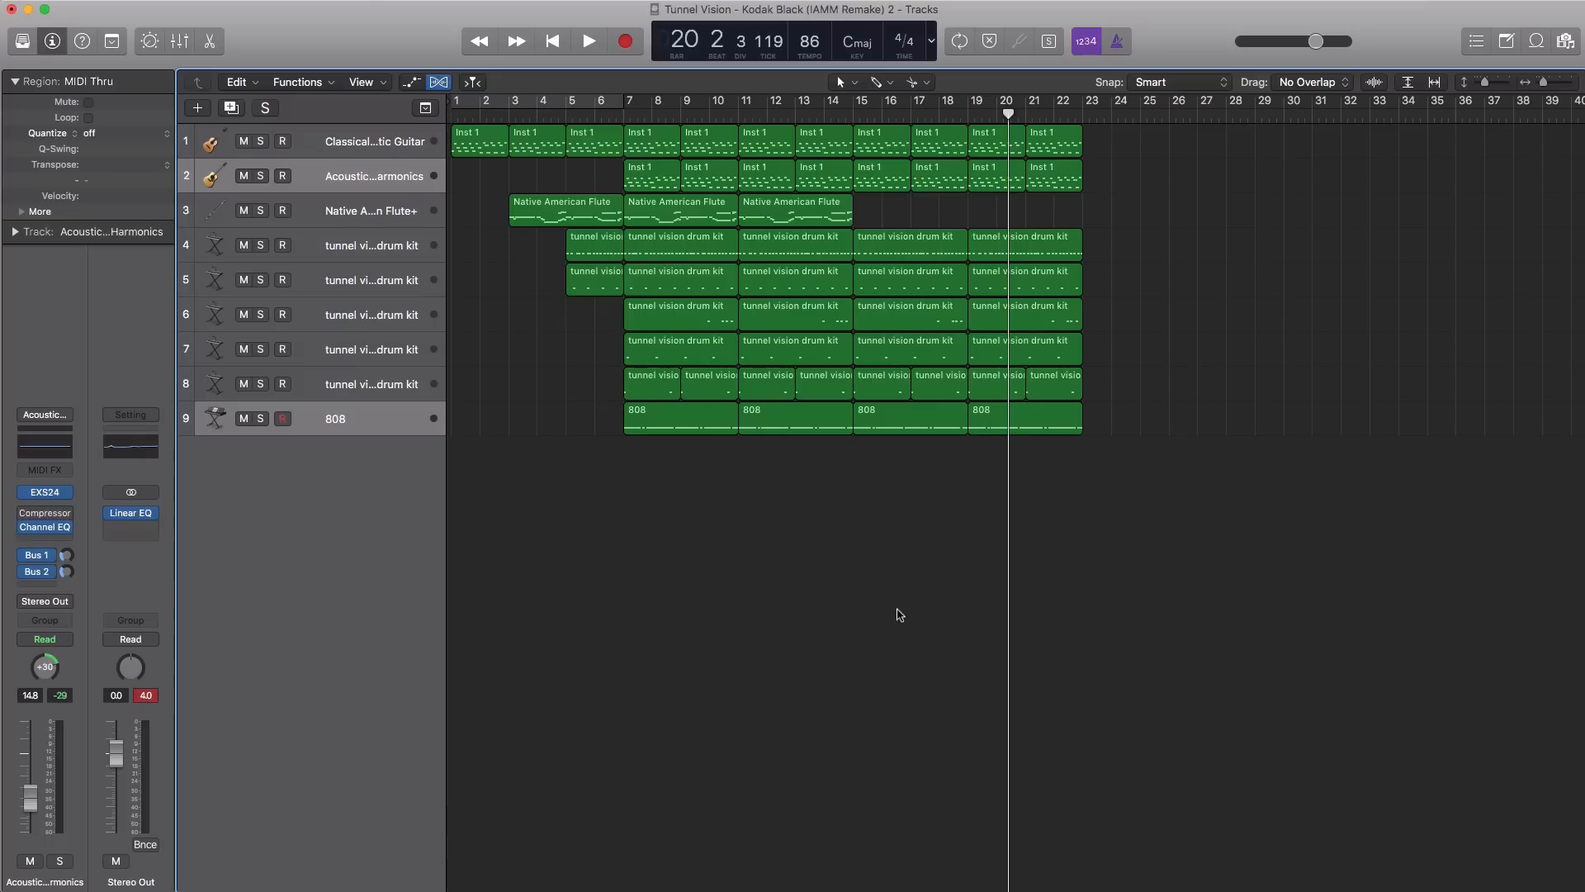
ctrl+alt+click(902, 611)
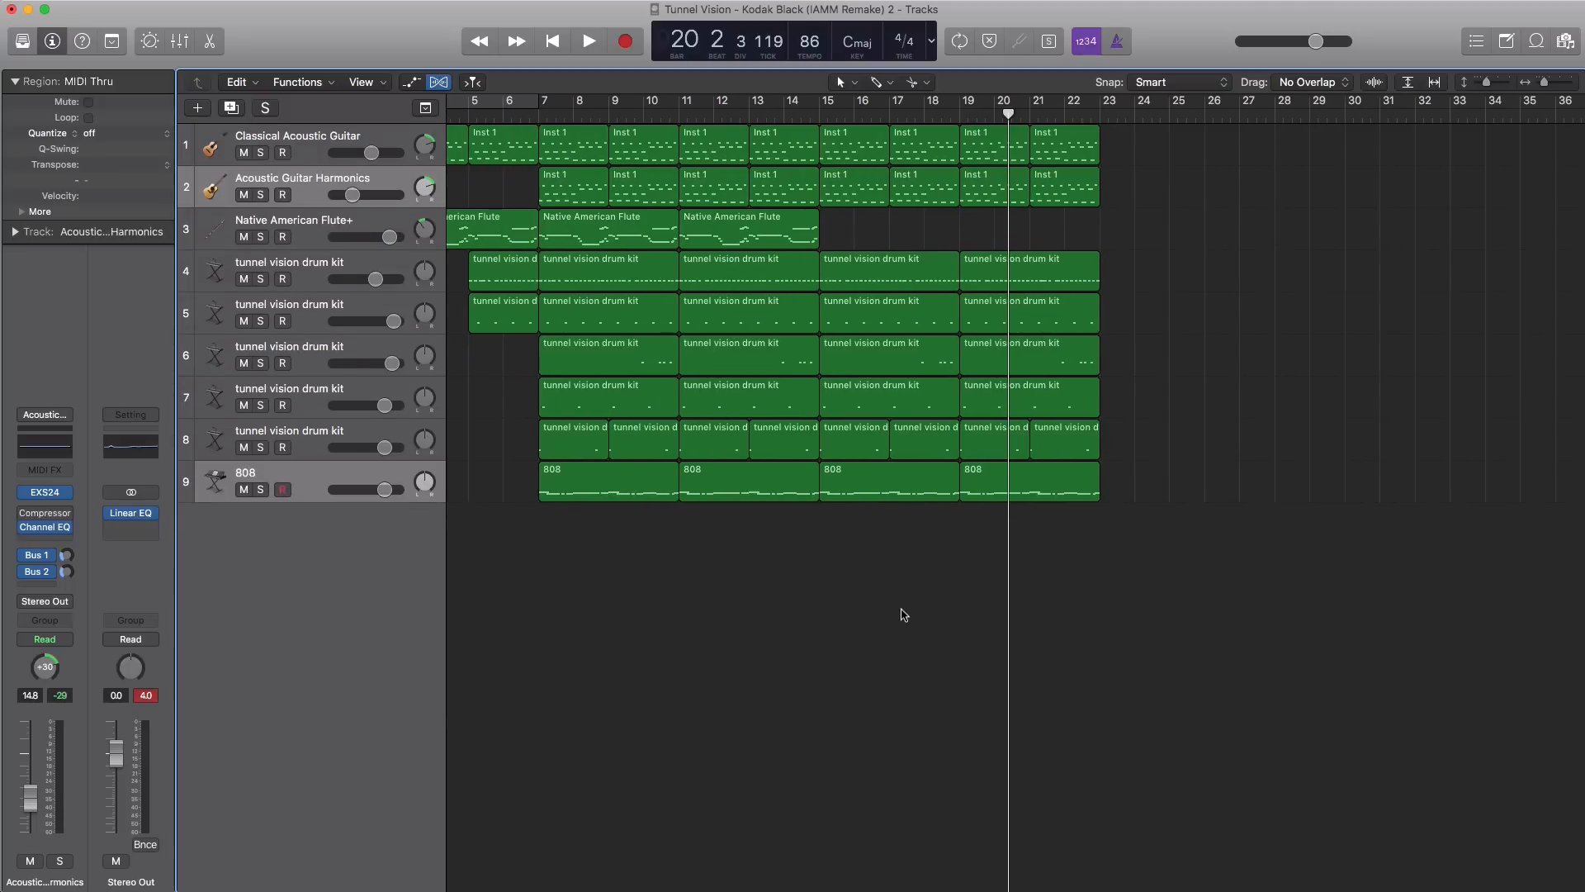
ctrl+alt+click(898, 612)
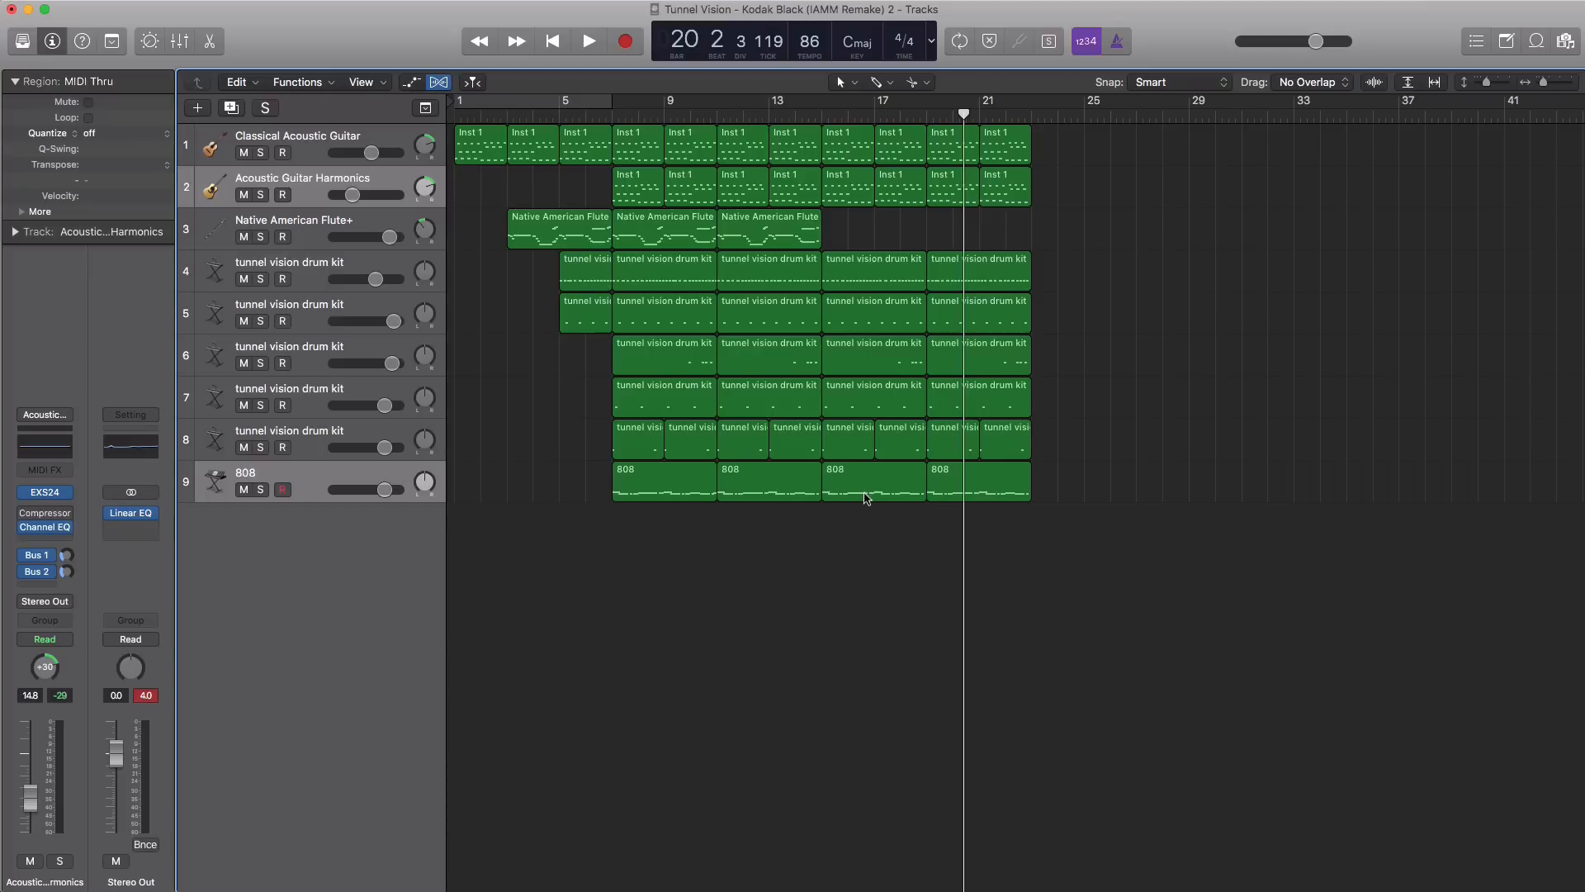
drag(1084, 571, 864, 406)
drag(483, 149, 487, 150)
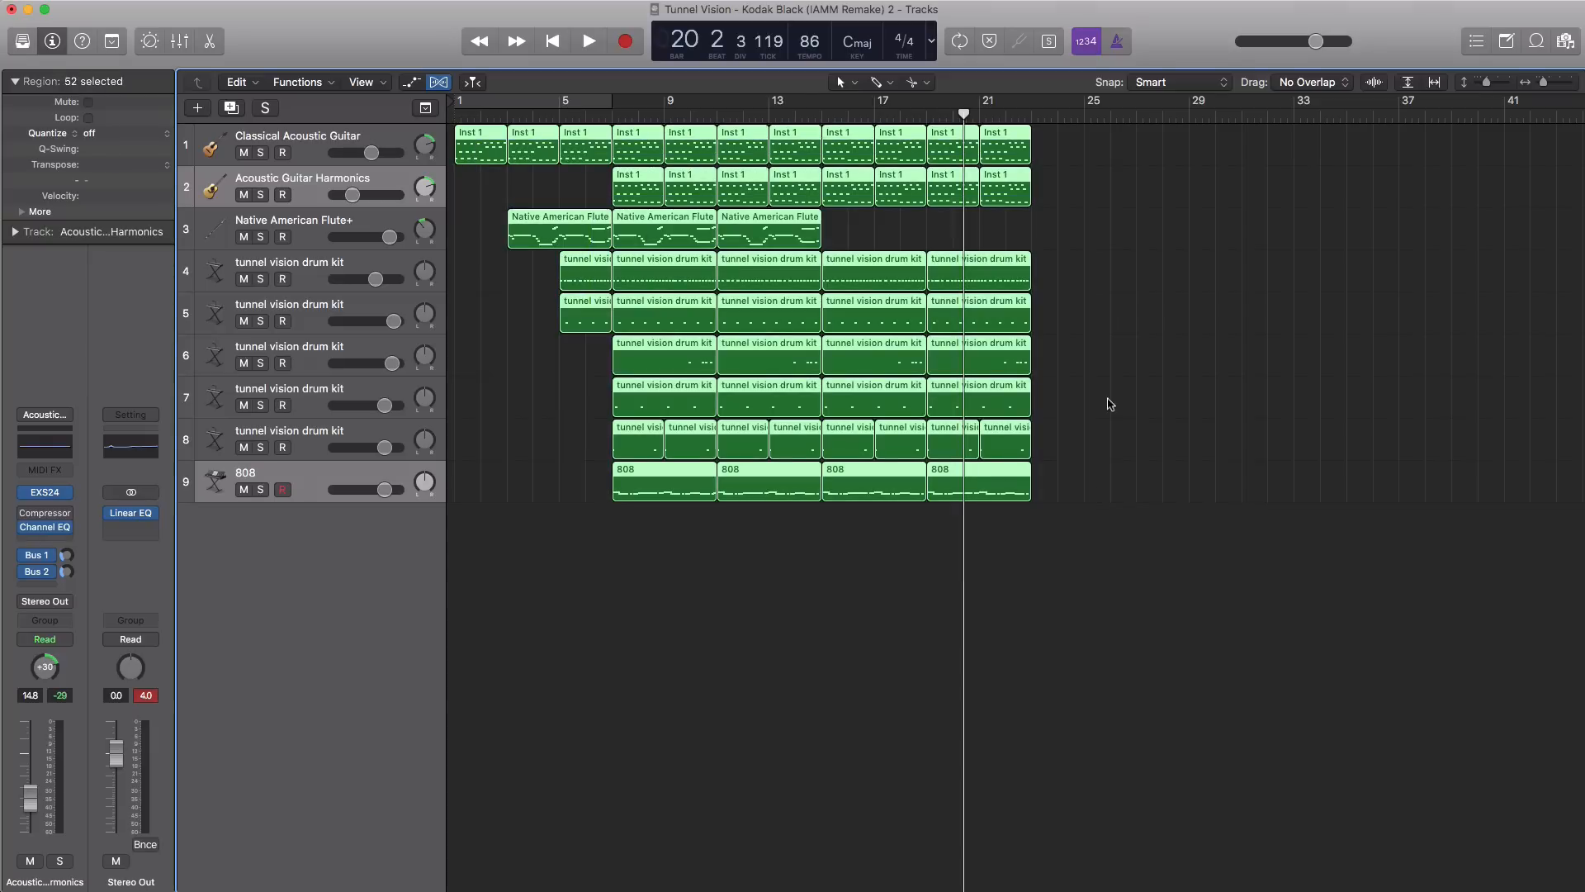
click(1189, 421)
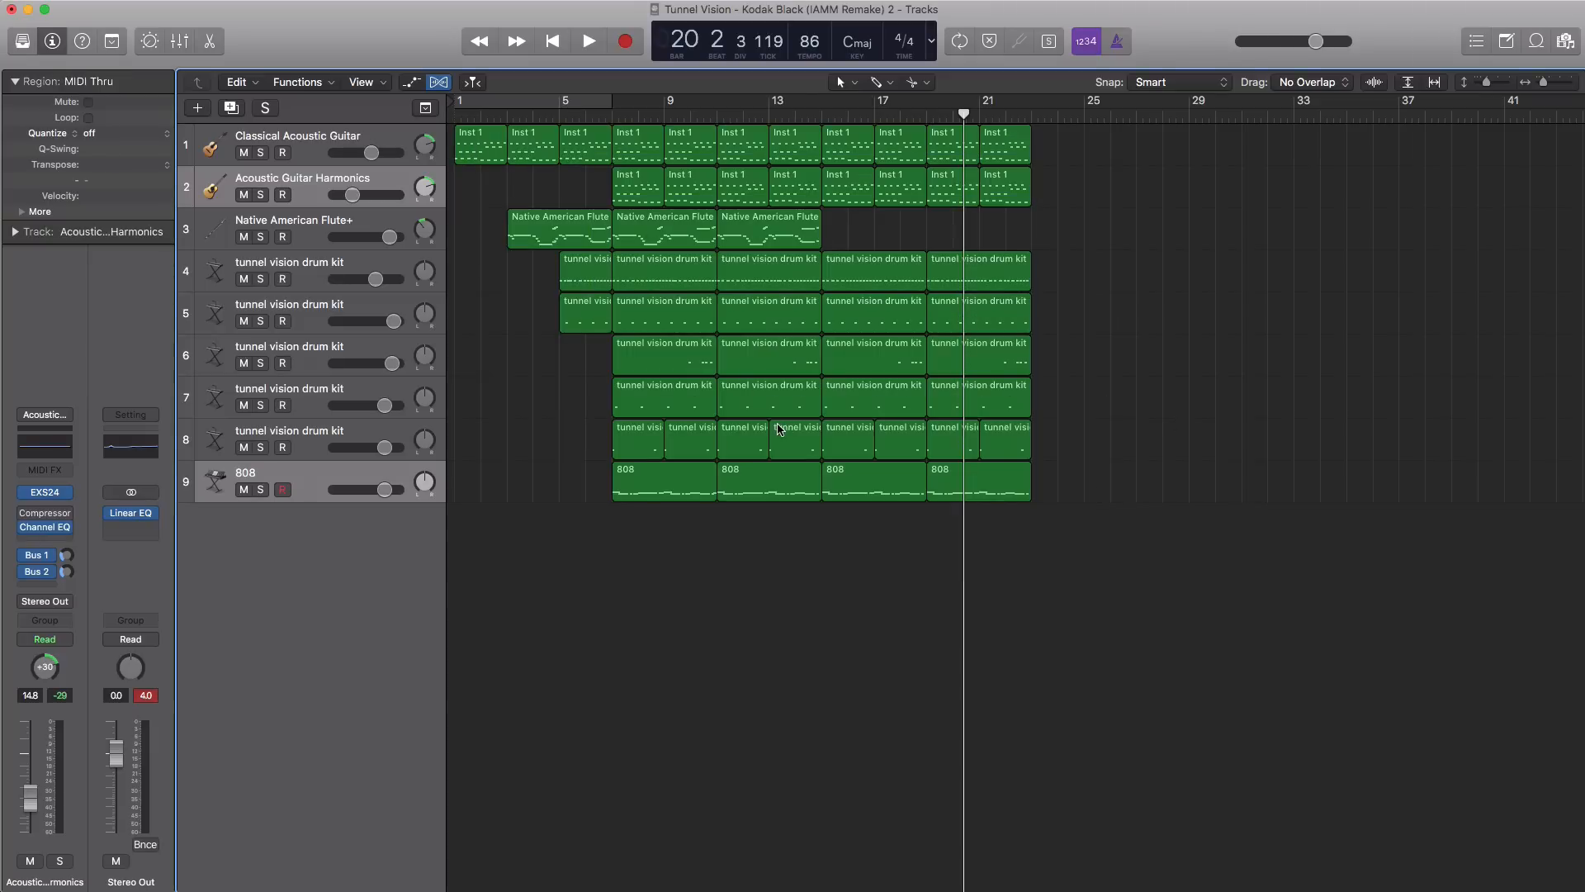